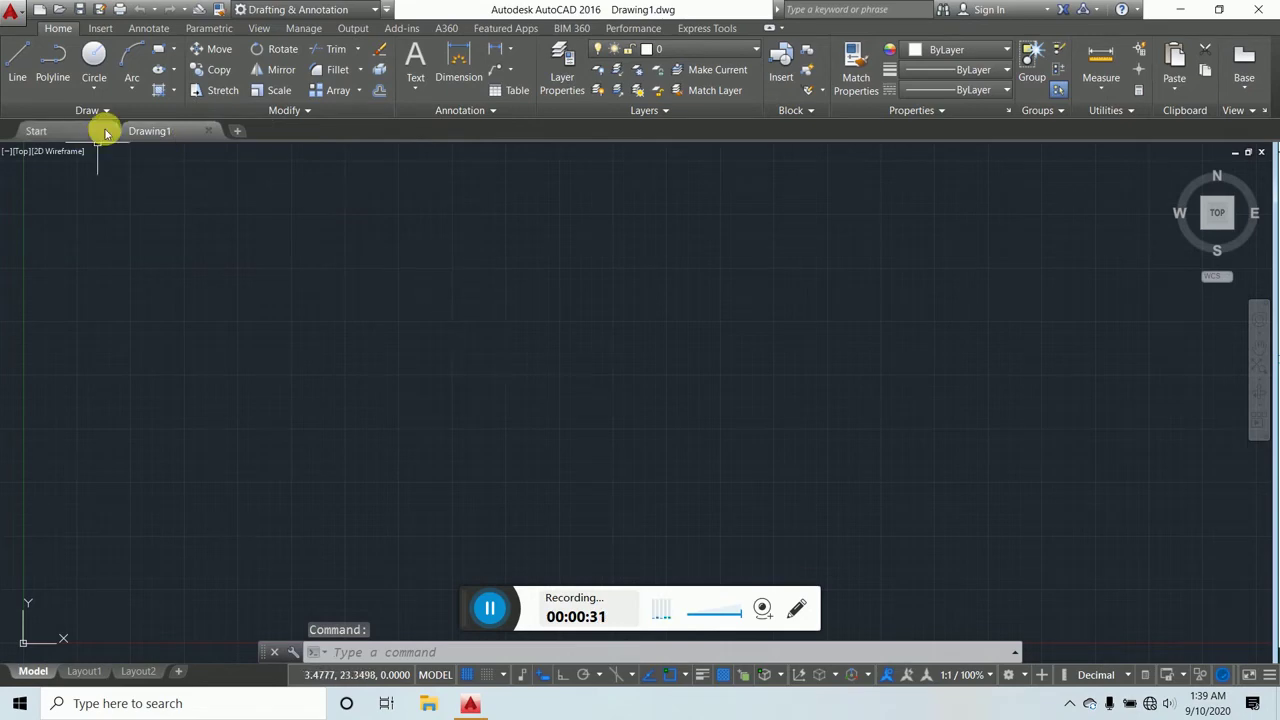
# Step: Hide the drawing file tabs above the canvas and show them again
pyautogui.moveTo(168, 132)
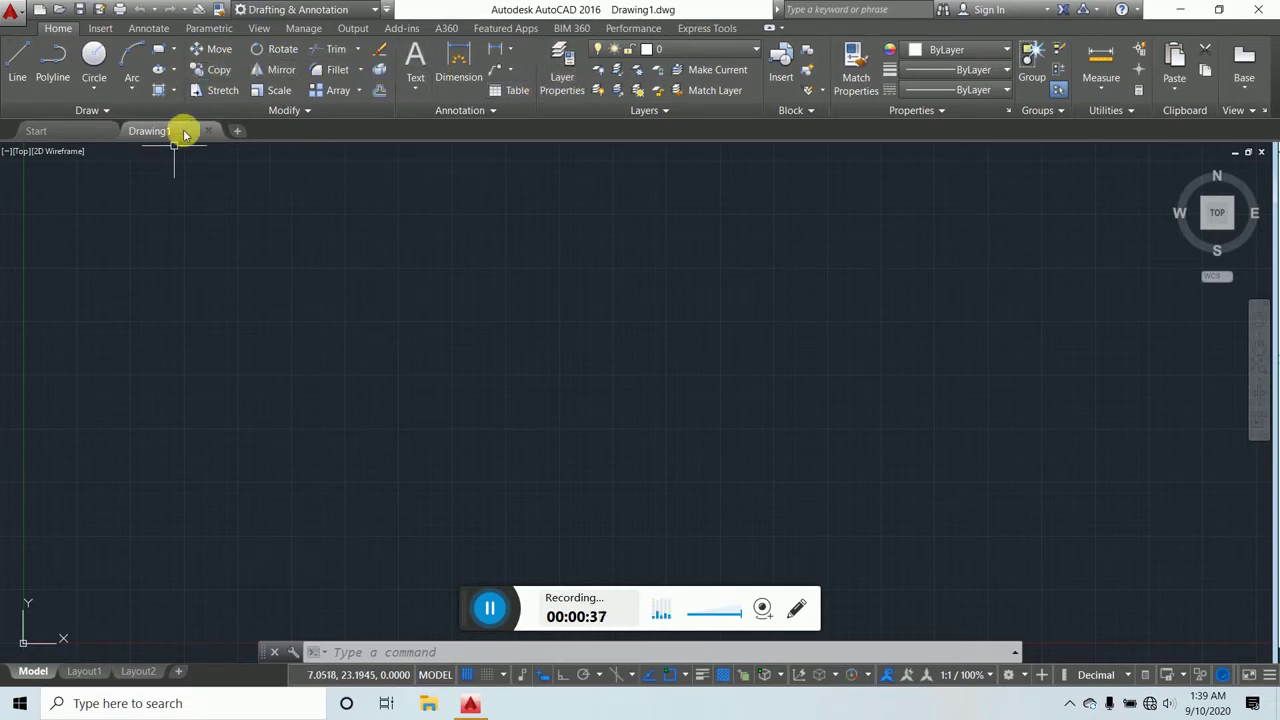
pyautogui.click(258, 29)
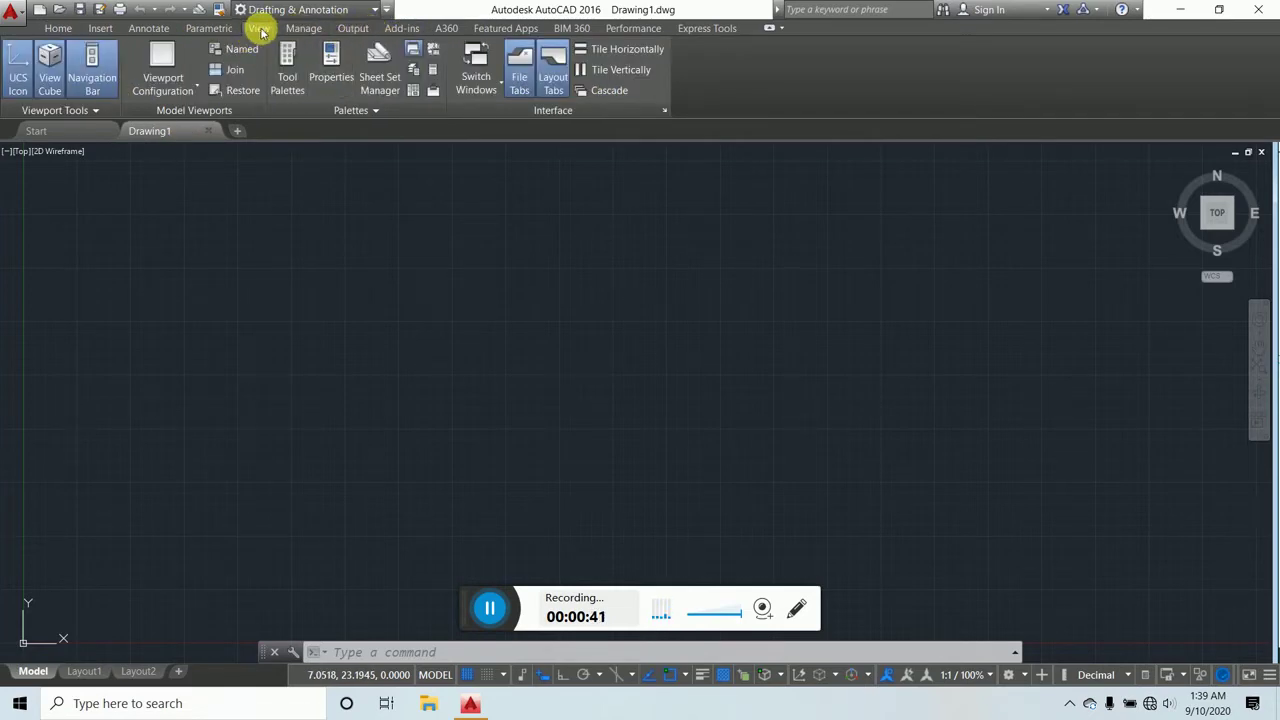
pyautogui.click(522, 73)
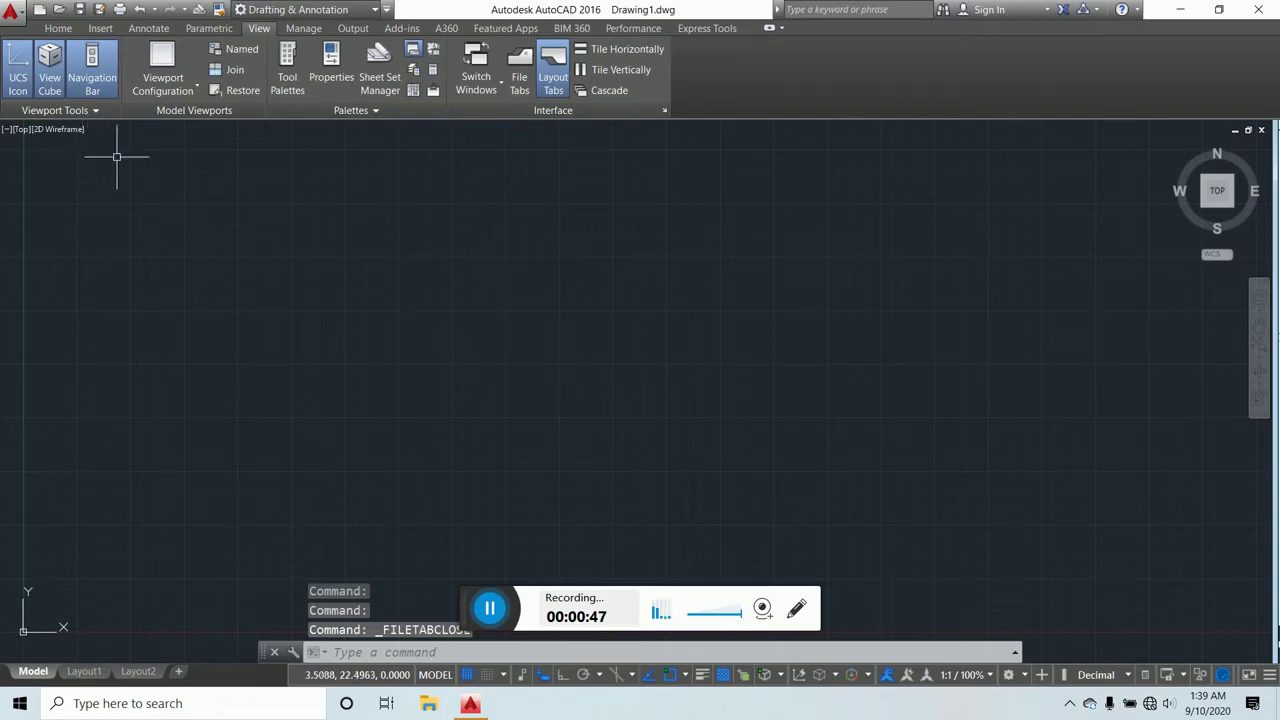
pyautogui.click(520, 92)
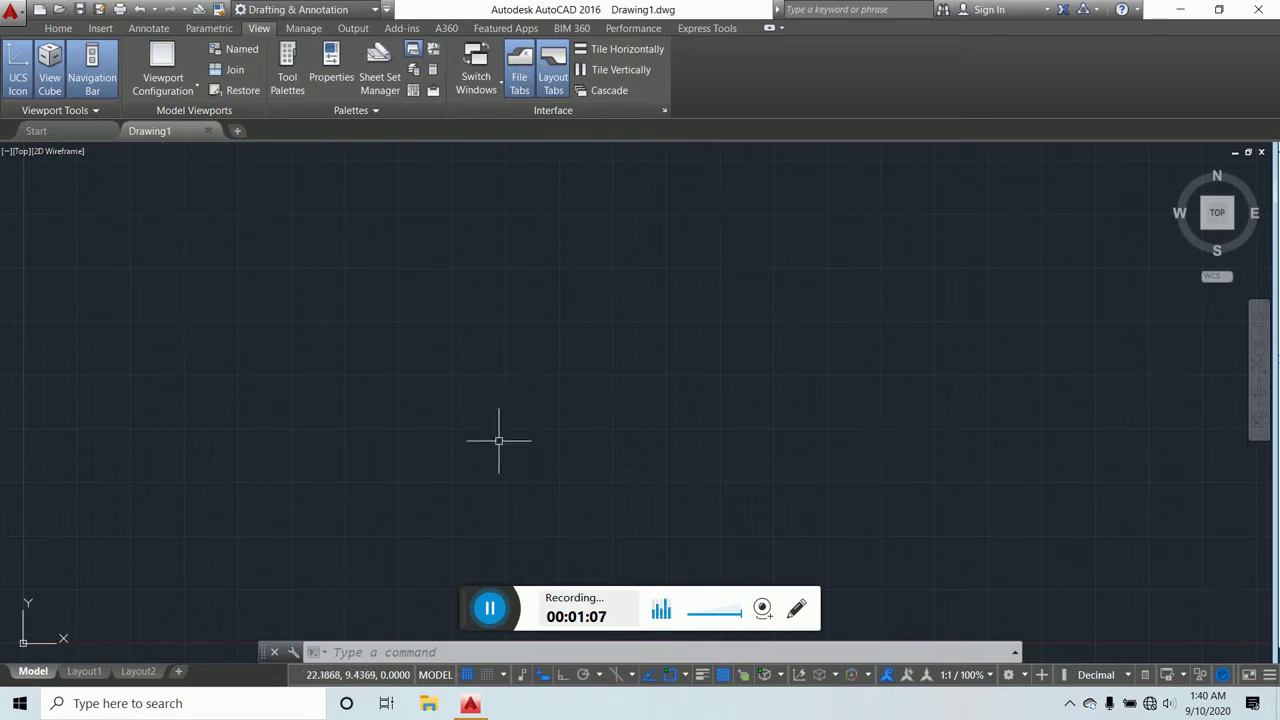
# Step: Turn Clean Screen mode on to clear the interface and switch it off again
pyautogui.click(57, 28)
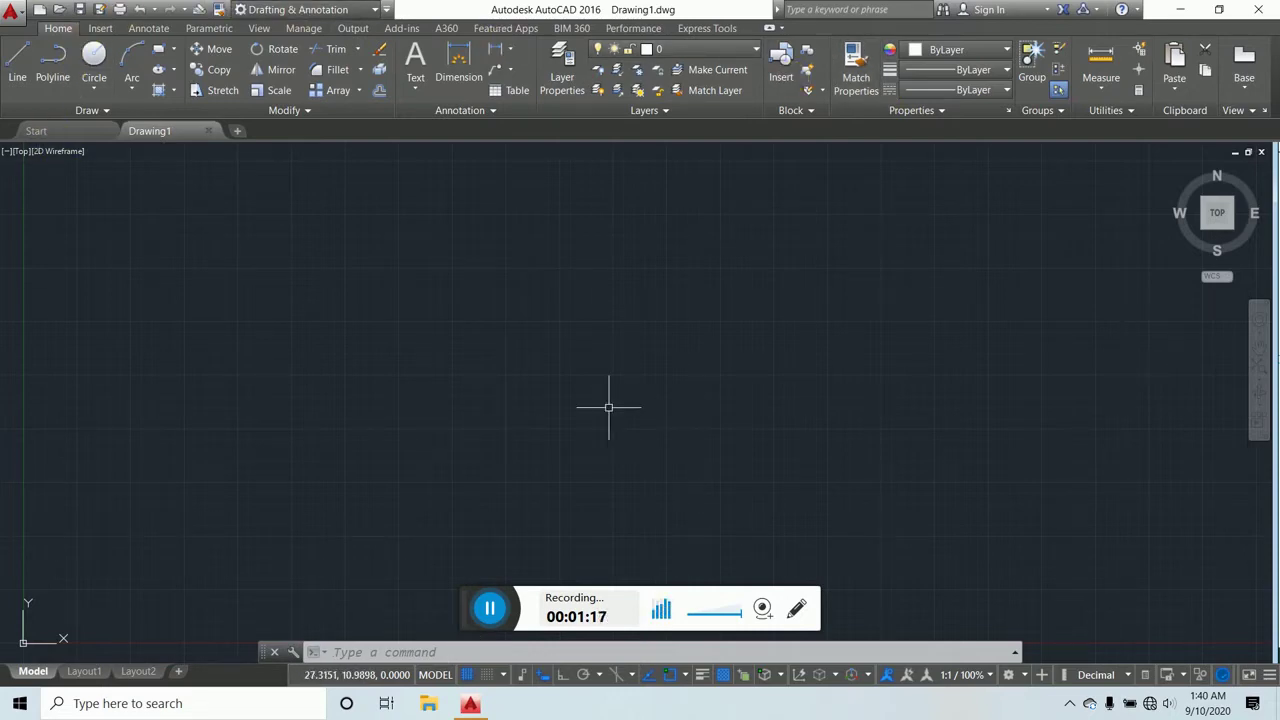
pyautogui.hotkey('ctrl', '0')
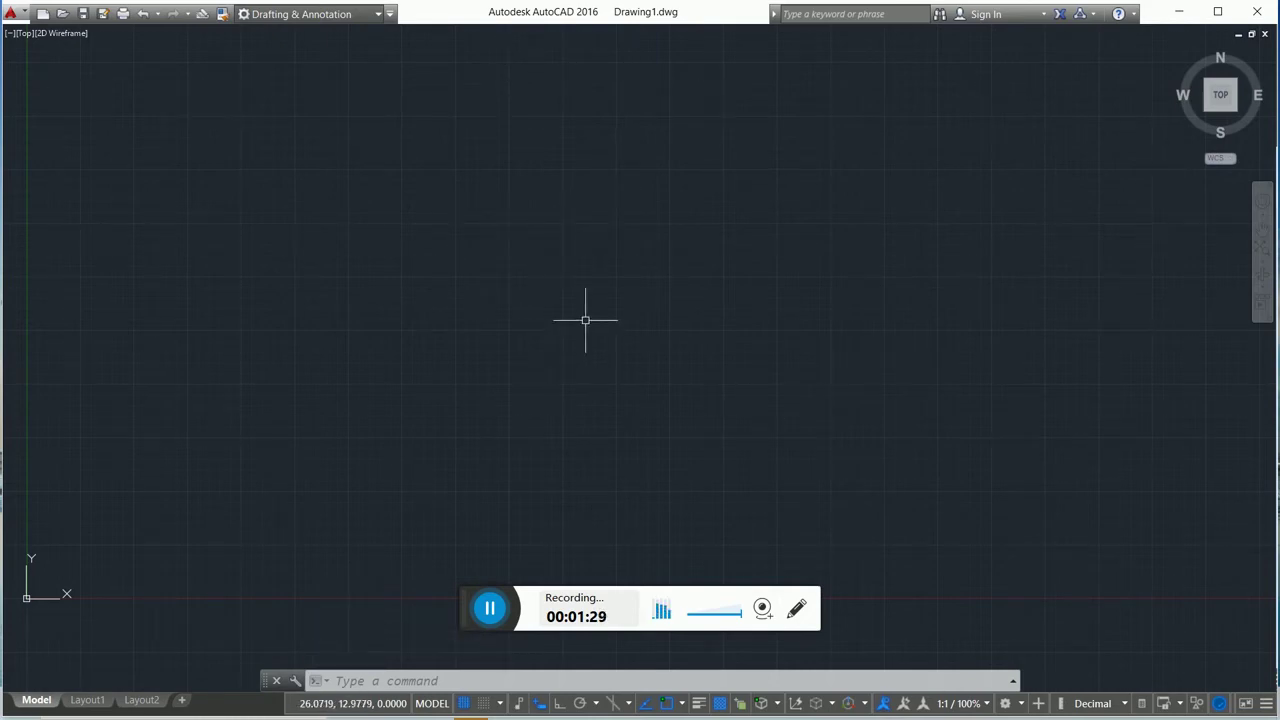
pyautogui.hotkey('ctrl', '0')
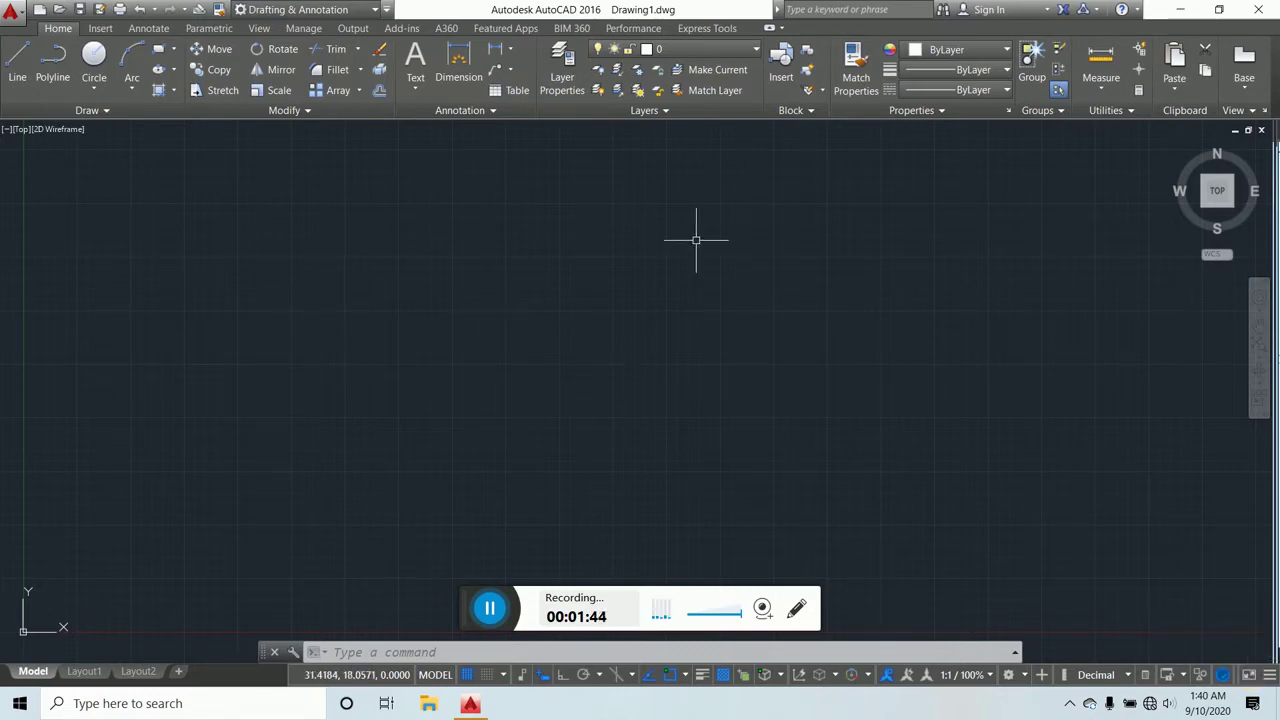
# Step: Turn the drawing file tabs back on and return to the Home tools
pyautogui.click(259, 28)
pyautogui.click(518, 90)
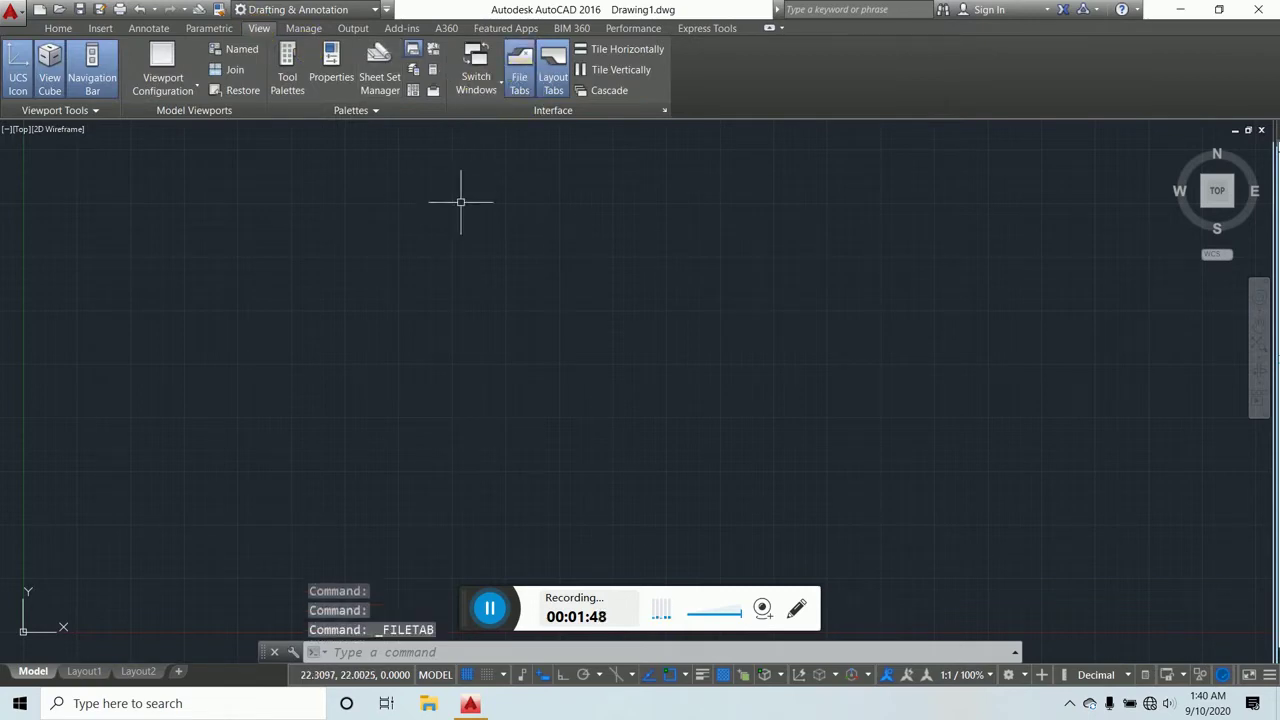
pyautogui.click(60, 28)
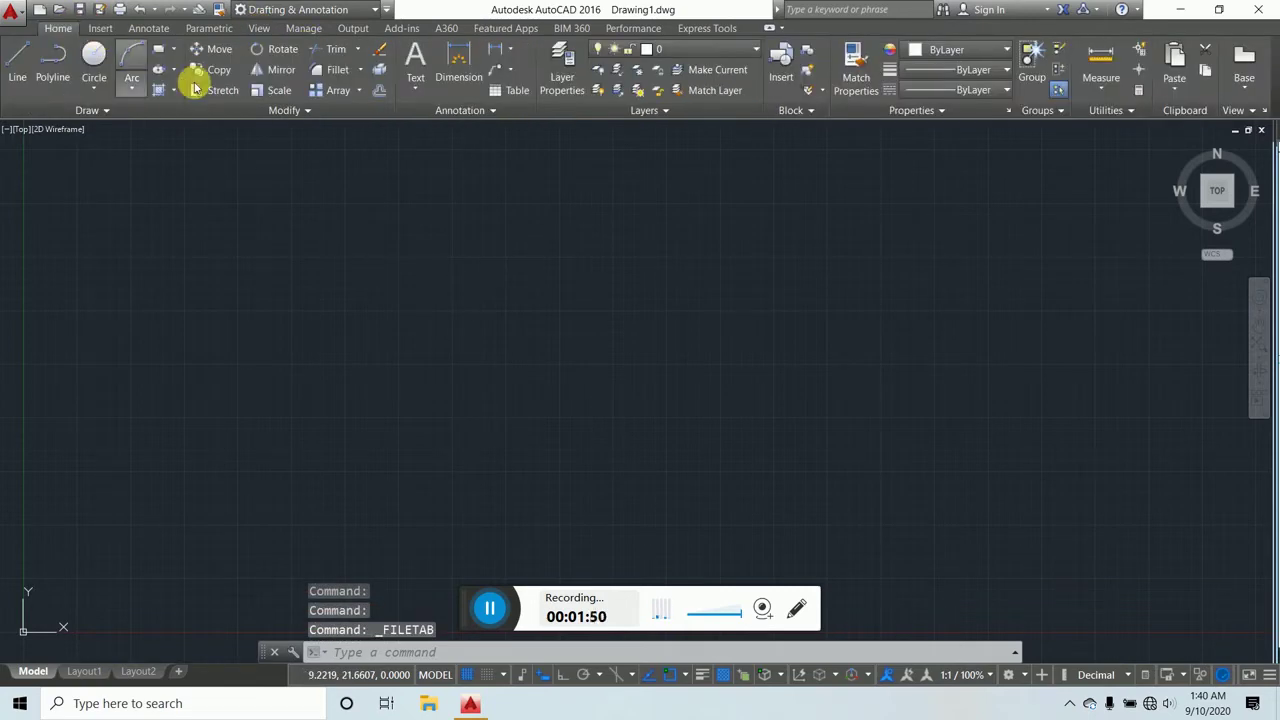
# Step: Hide the ribbon with the RIBBONCLOSE command and restore it with the RIBBON command
pyautogui.scroll(-4, 594, 322)
pyautogui.scroll(5, 594, 322)
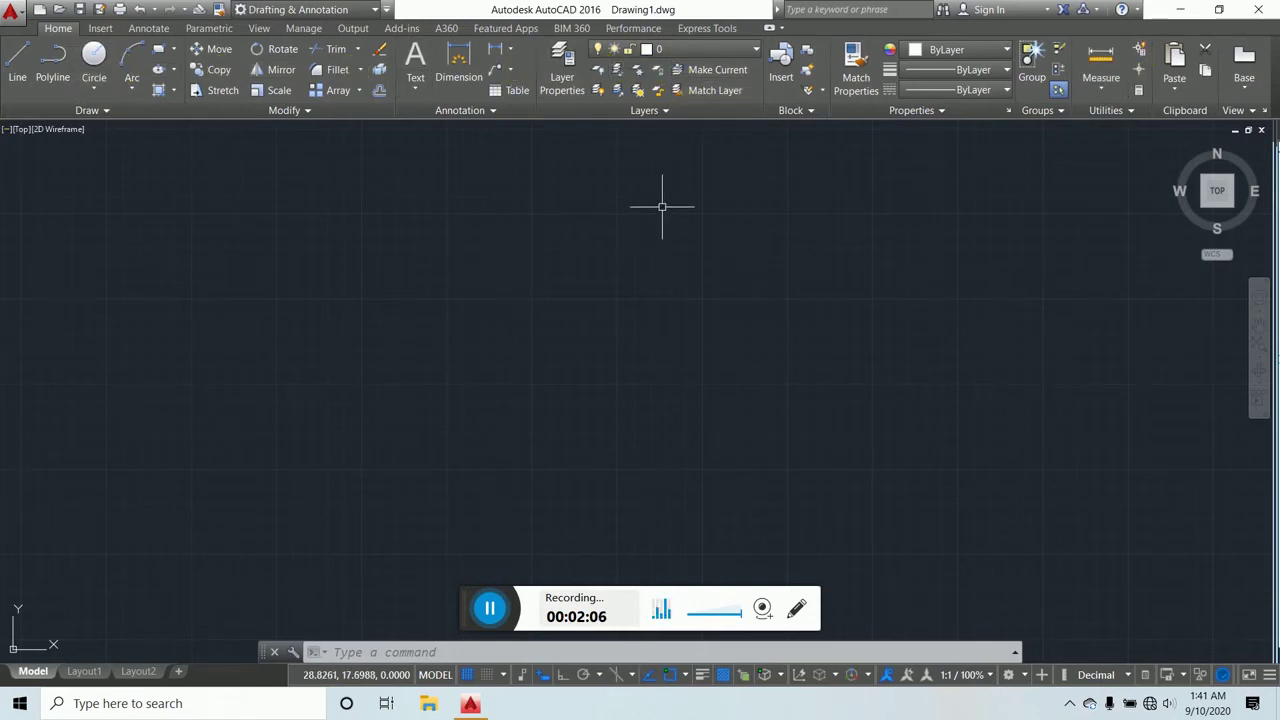
pyautogui.write('R')
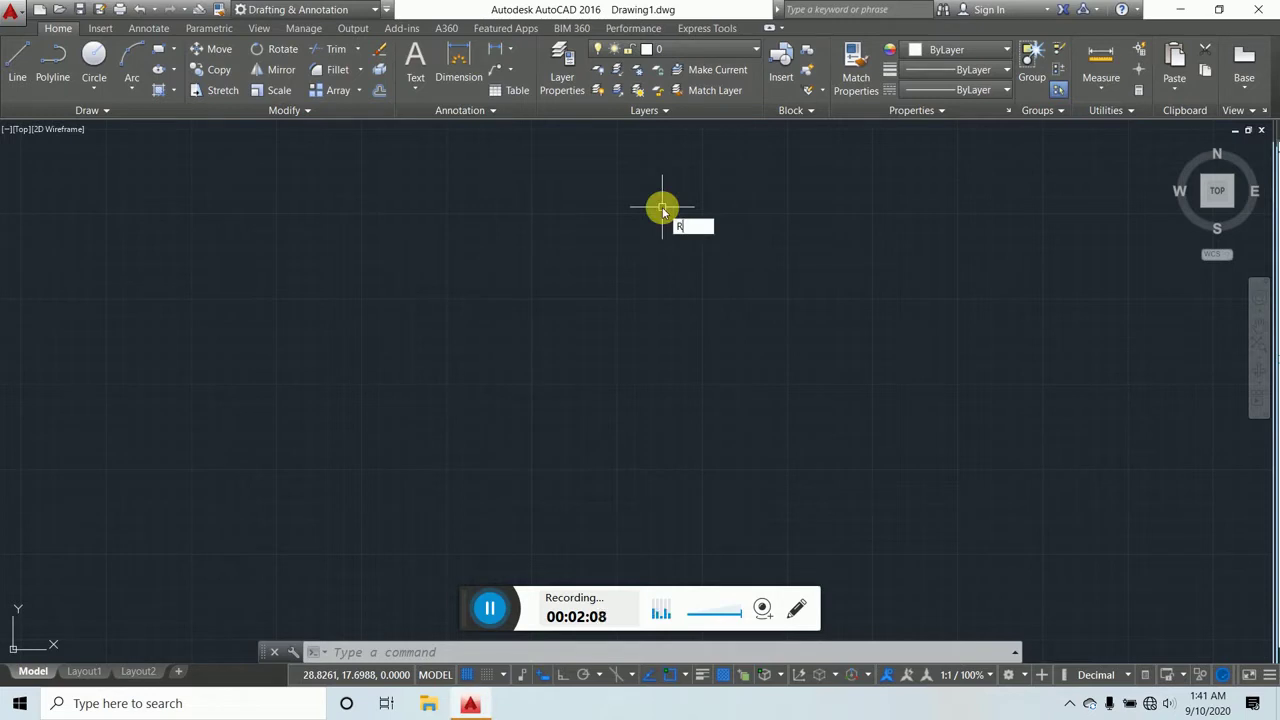
pyautogui.write('IBBON')
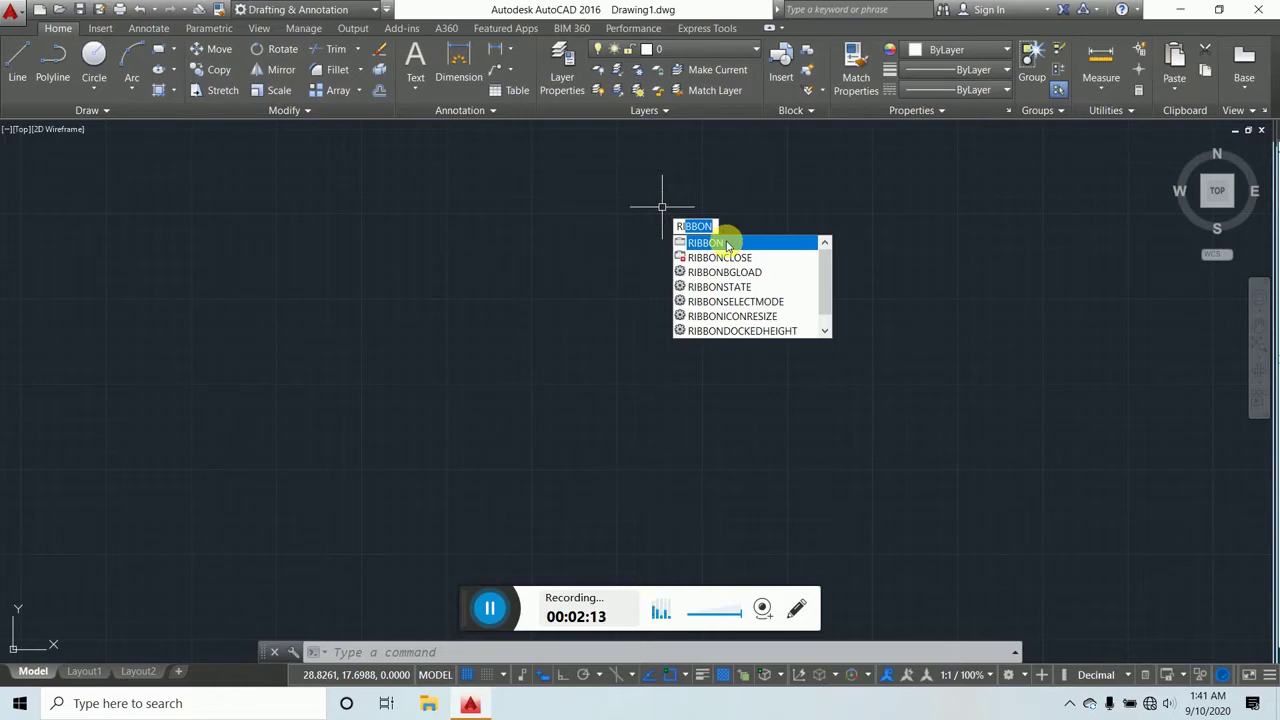
pyautogui.click(718, 257)
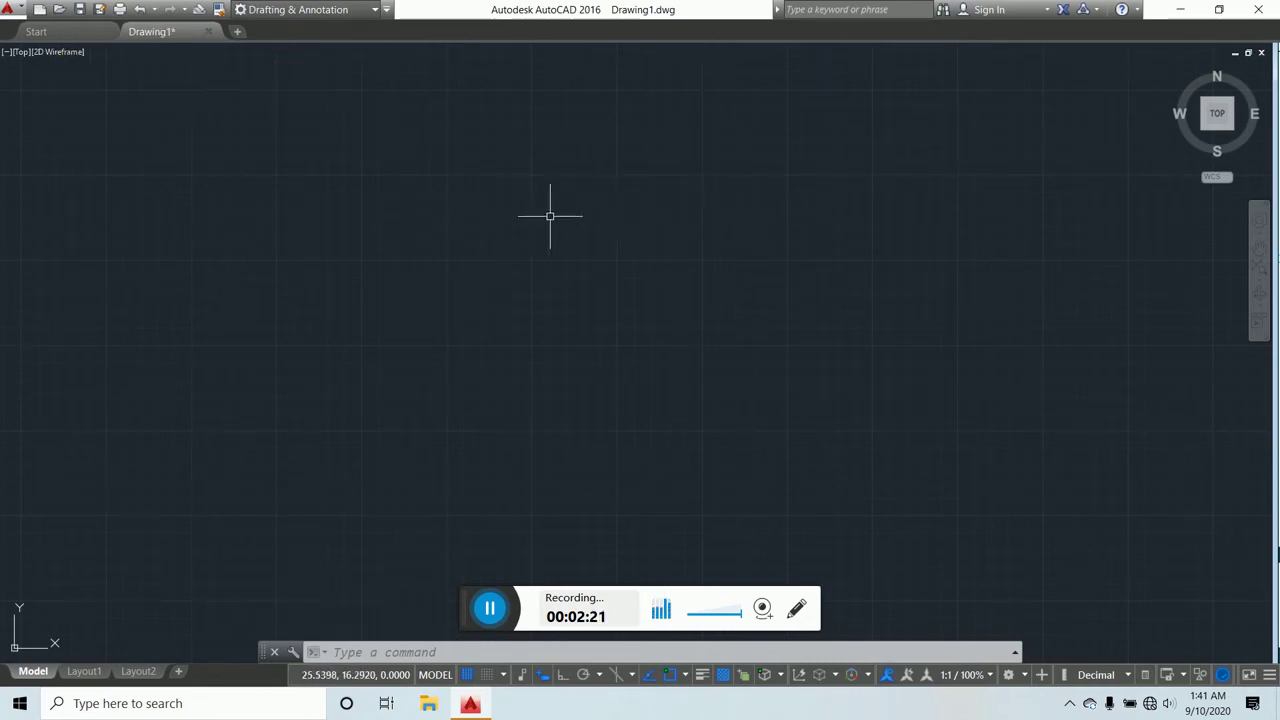
pyautogui.write('IBBONCLOSE')
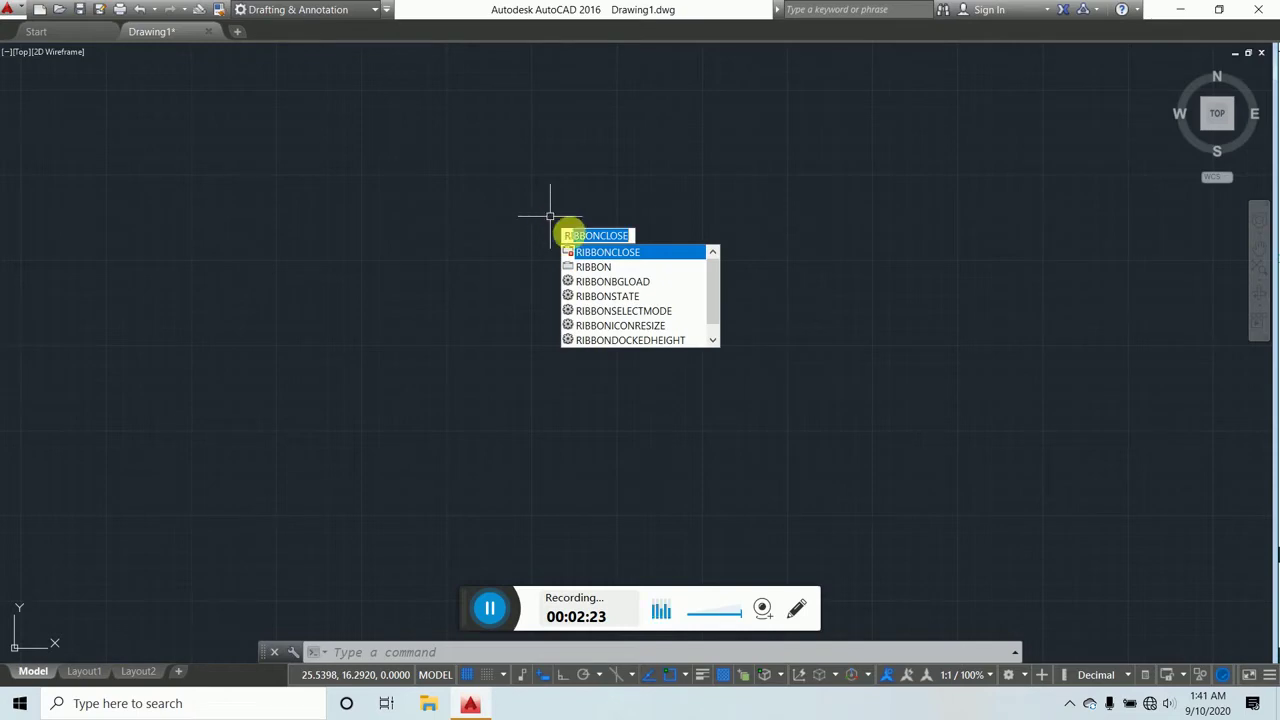
pyautogui.click(626, 254)
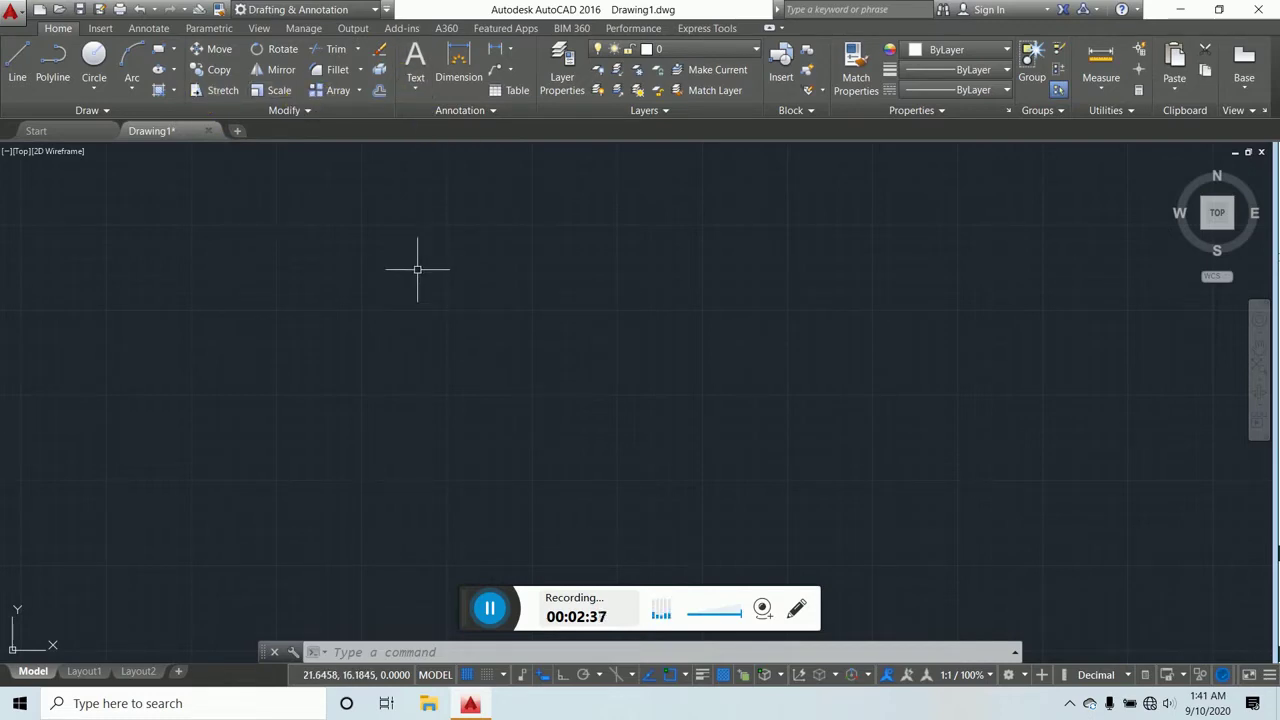
# Step: Hide the command line window with COMMANDLINEHIDE and bring it back with COMMANDLINE
pyautogui.moveTo(471, 613); pyautogui.dragTo(610, 703)
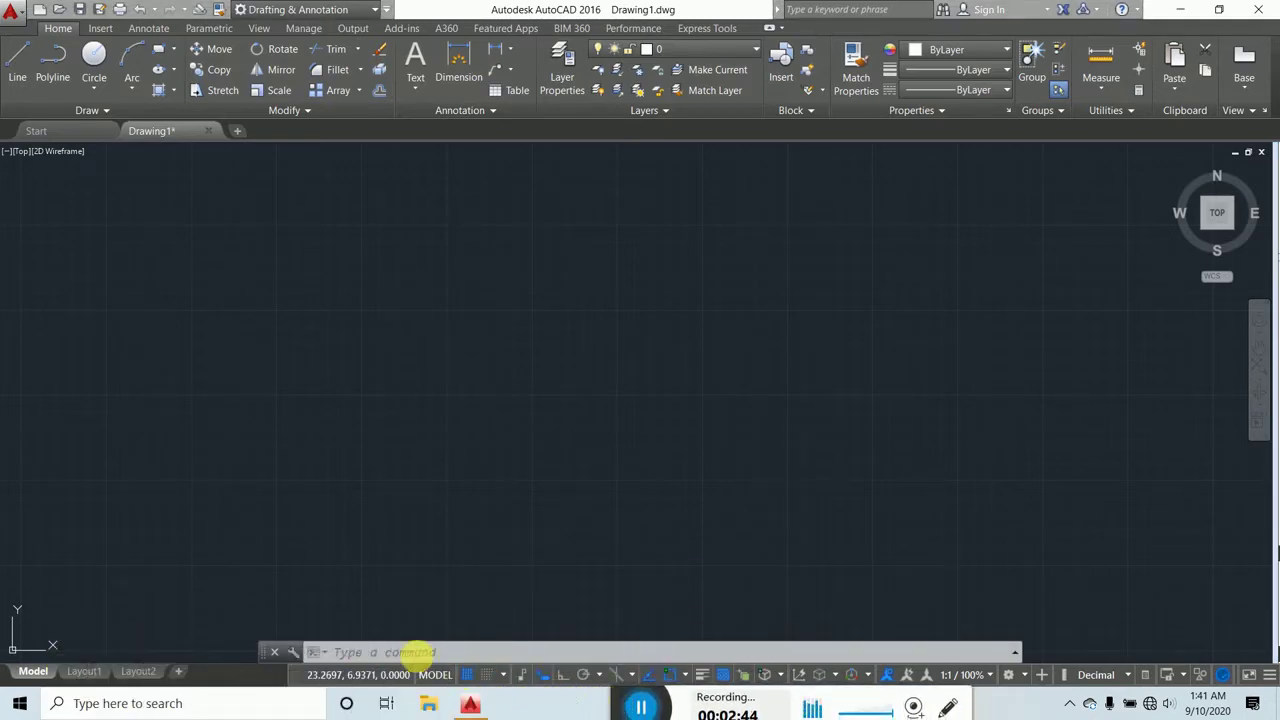
pyautogui.click(390, 652)
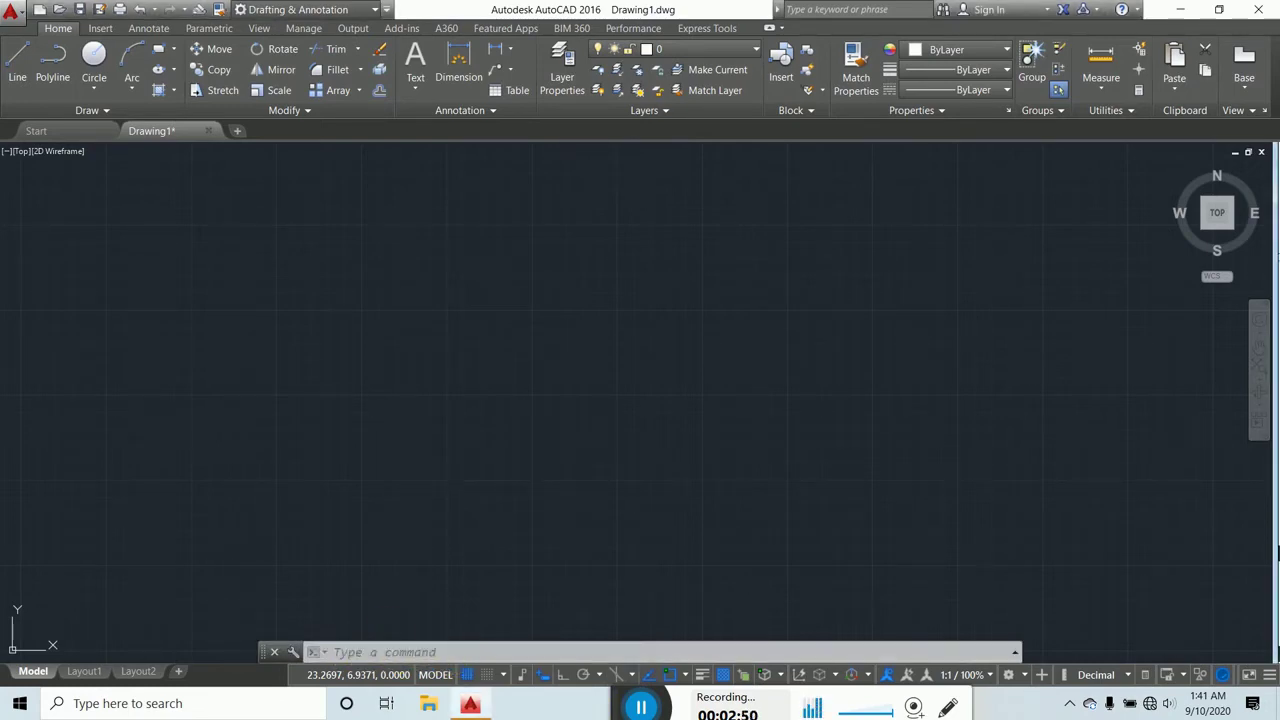
pyautogui.write('c')
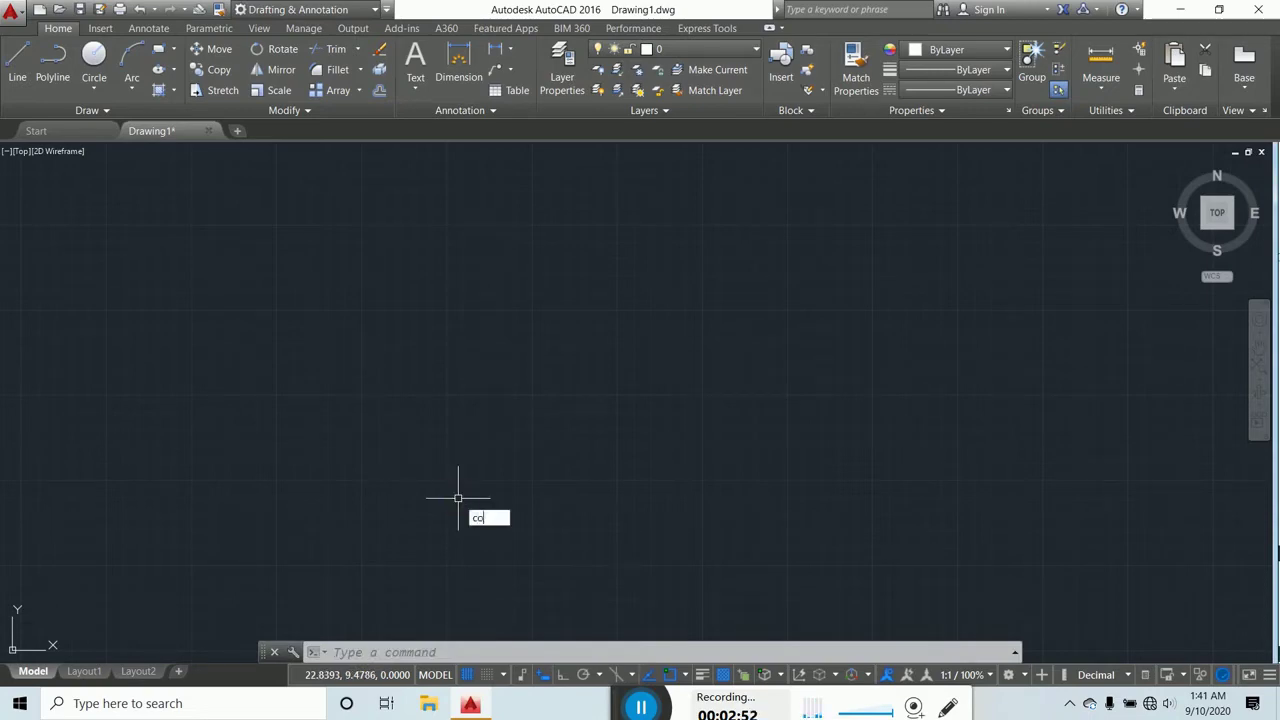
pyautogui.write('omm')
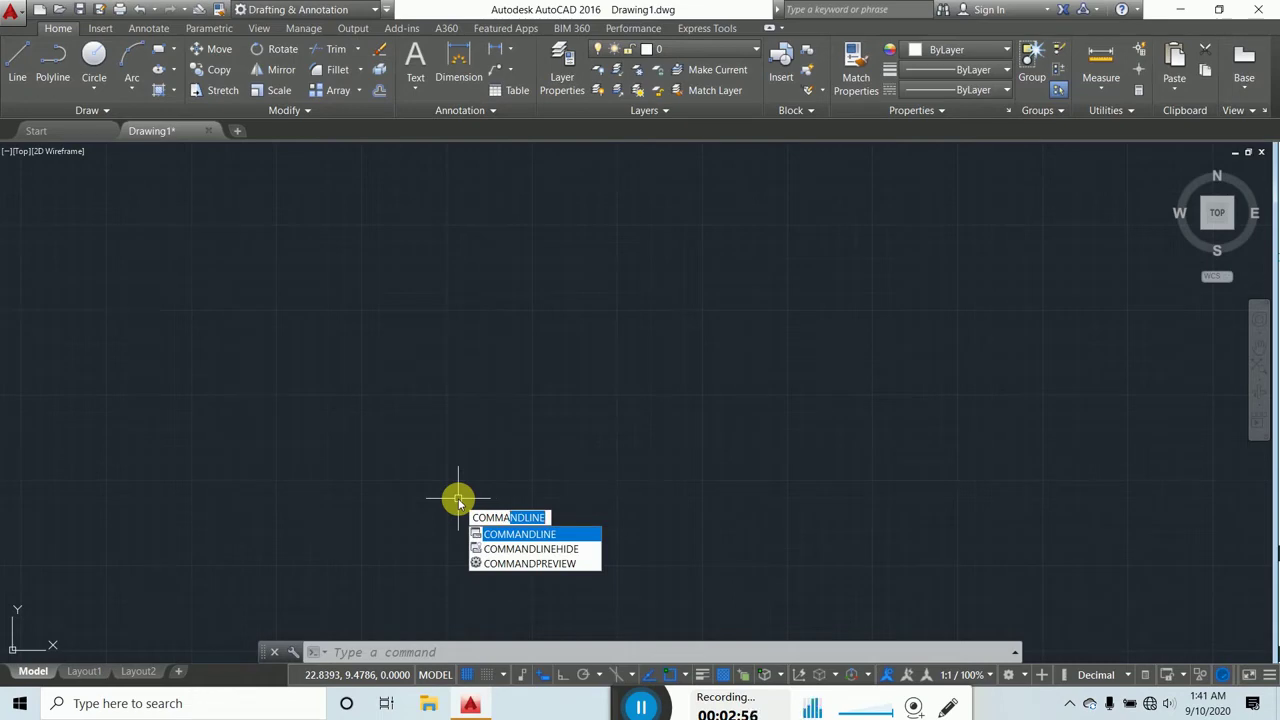
pyautogui.click(572, 550)
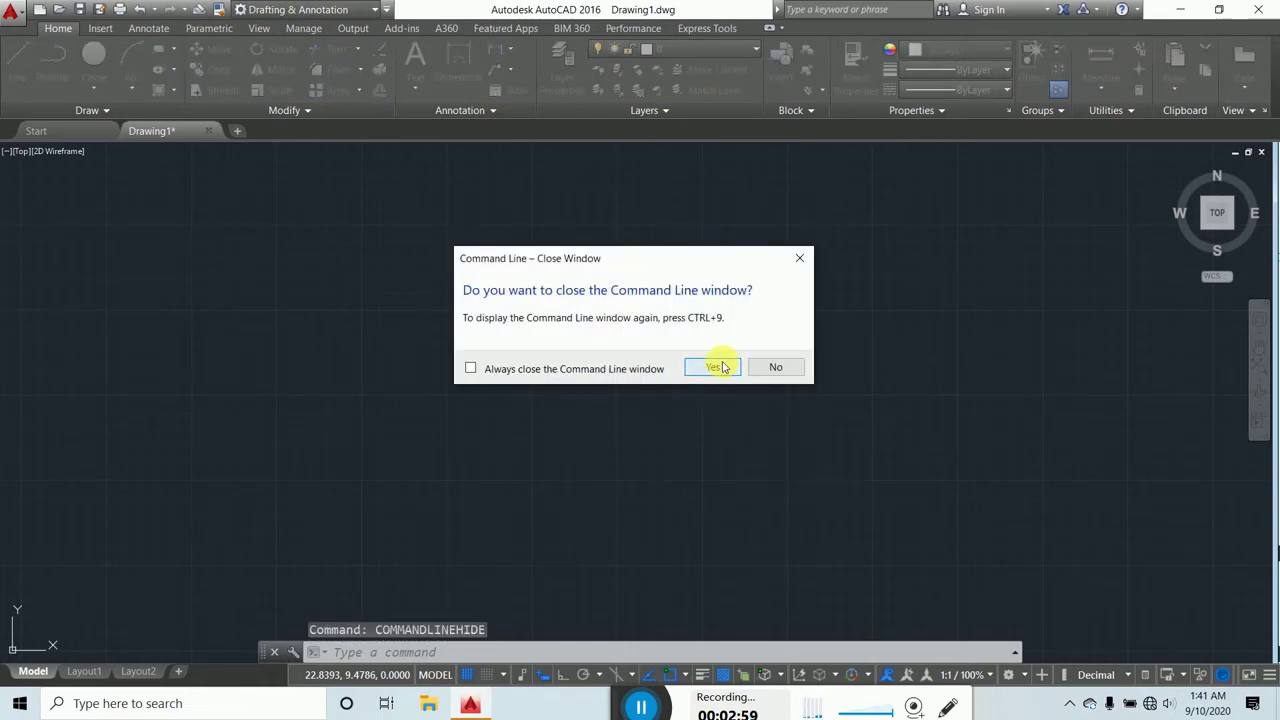
pyautogui.click(723, 368)
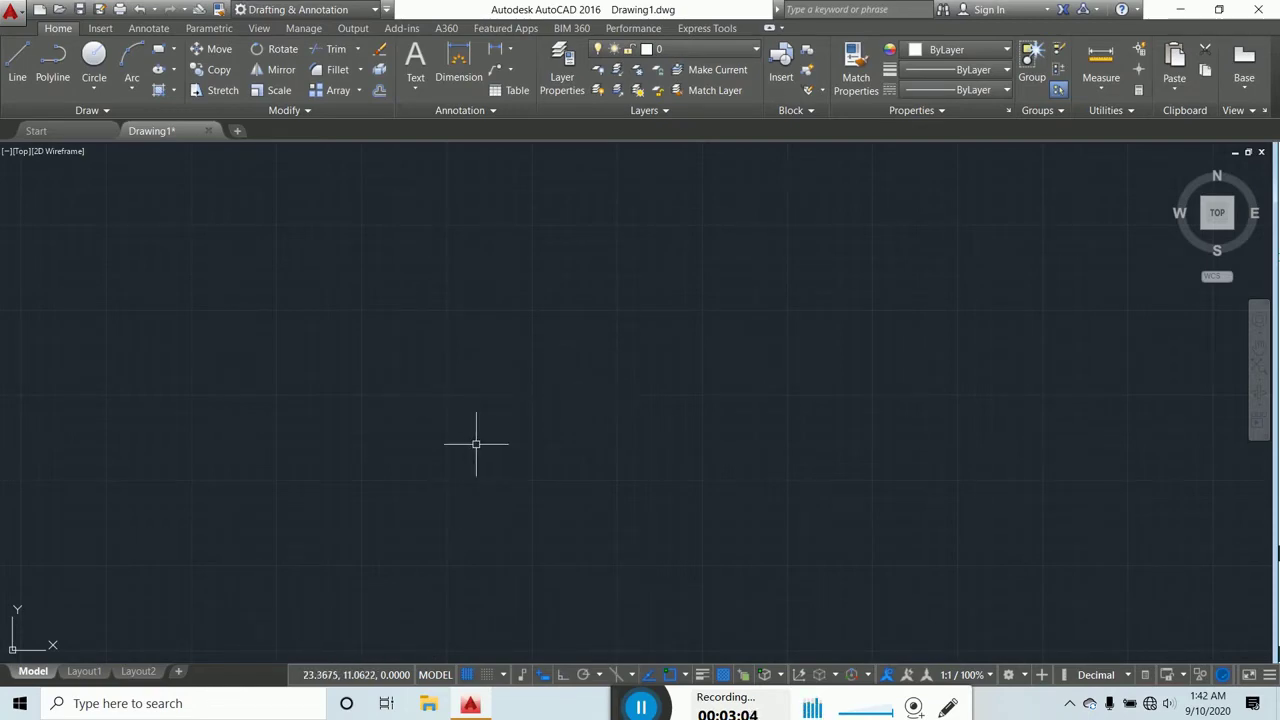
pyautogui.write('COMMANDLINE')
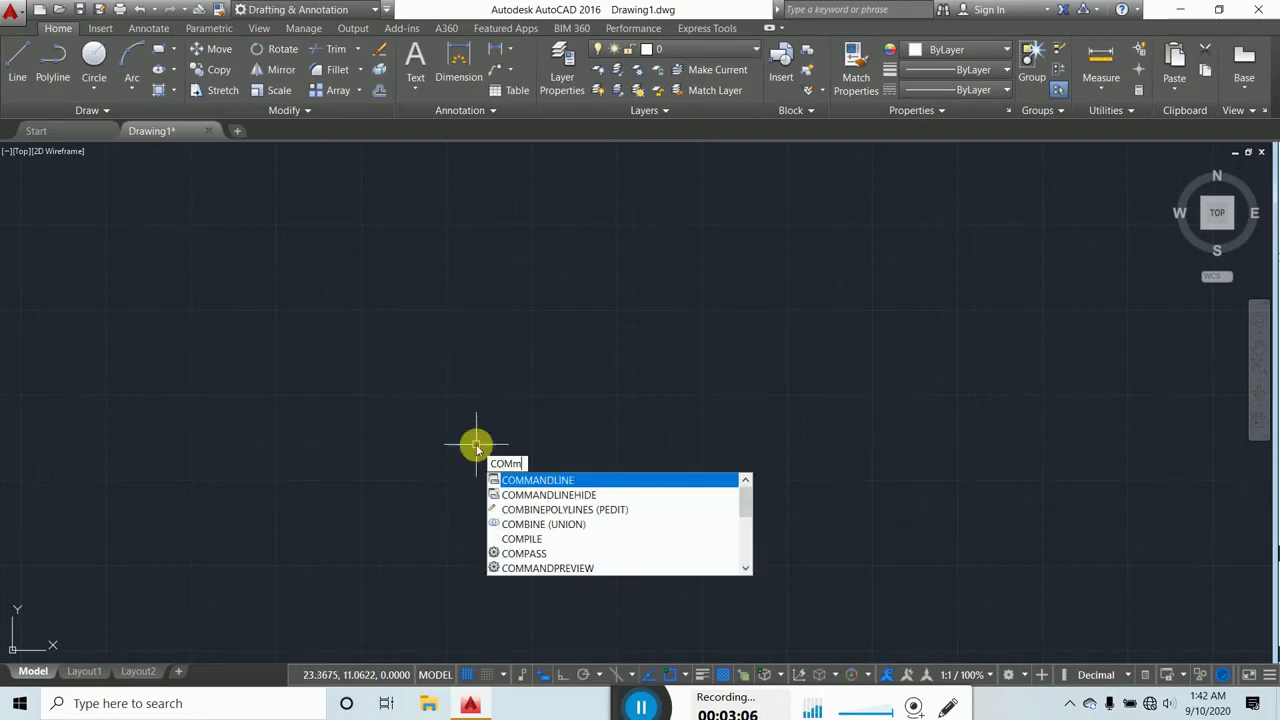
pyautogui.click(540, 480)
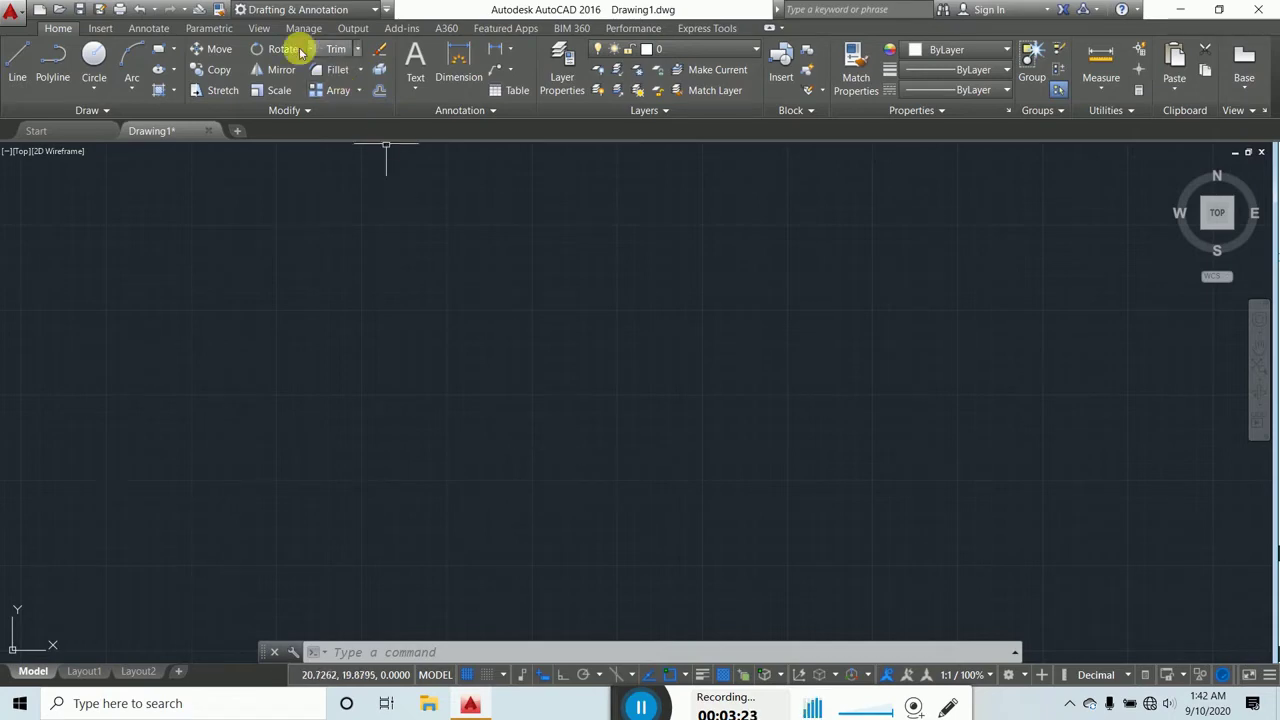
# Step: Switch the Navigation Bar display off and on again
pyautogui.click(258, 29)
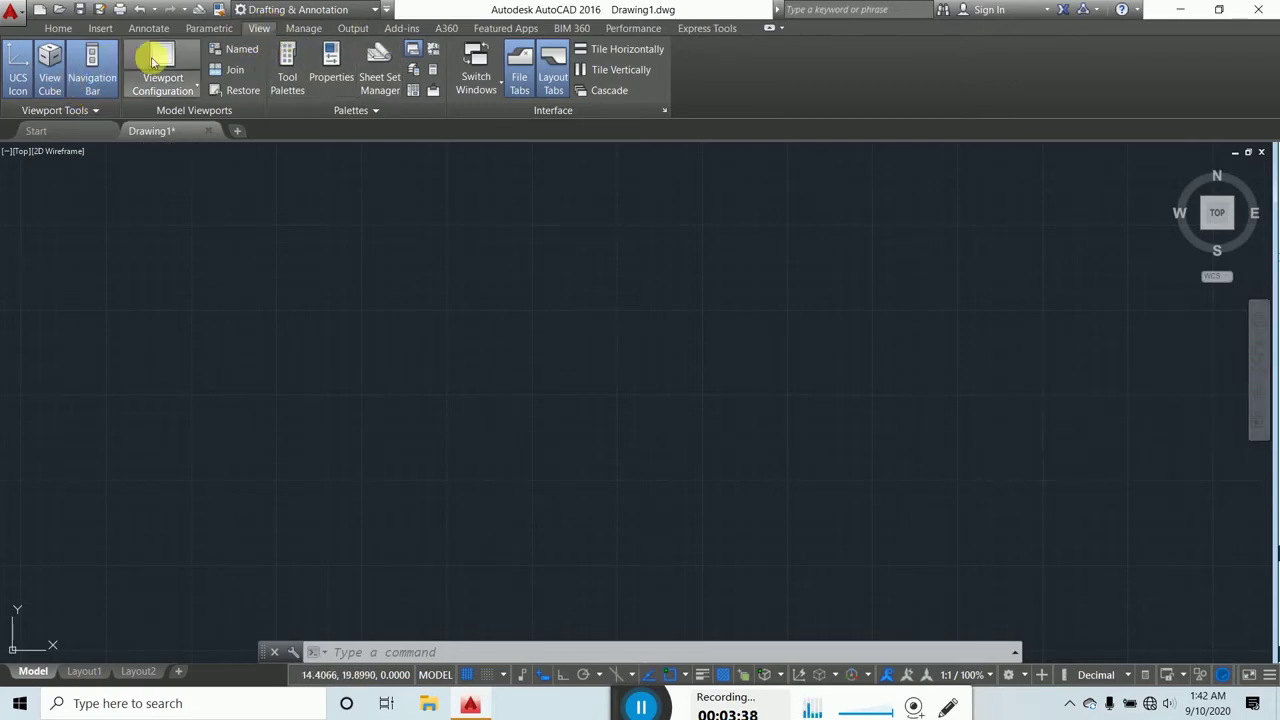
pyautogui.click(91, 75)
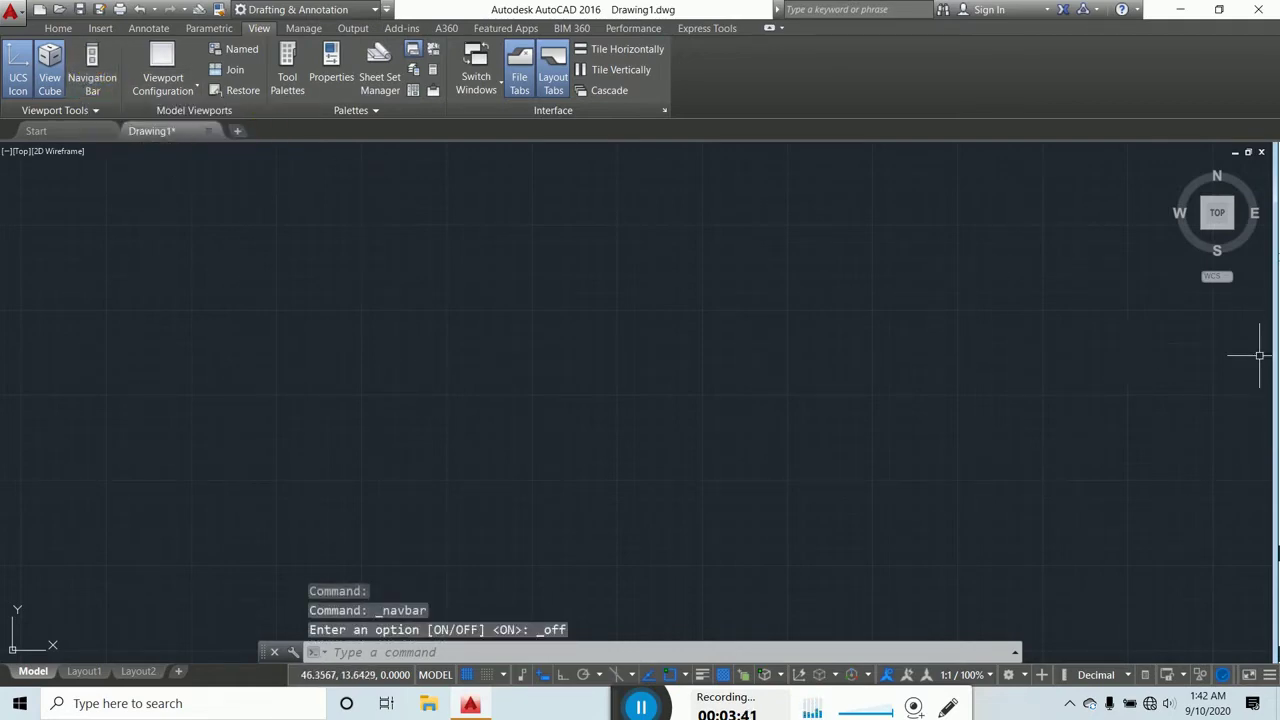
pyautogui.click(91, 75)
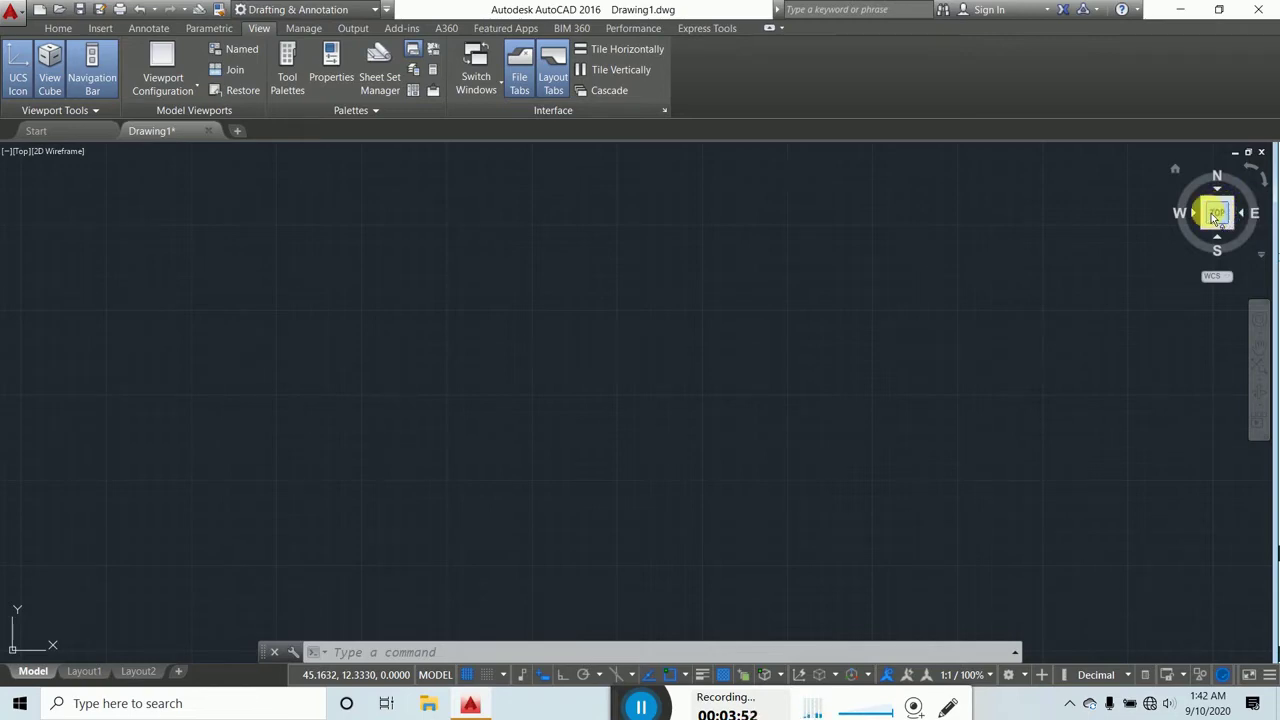
# Step: Rotate the top view a quarter turn with the ViewCube and rotate it back to north up
pyautogui.click(1247, 171)
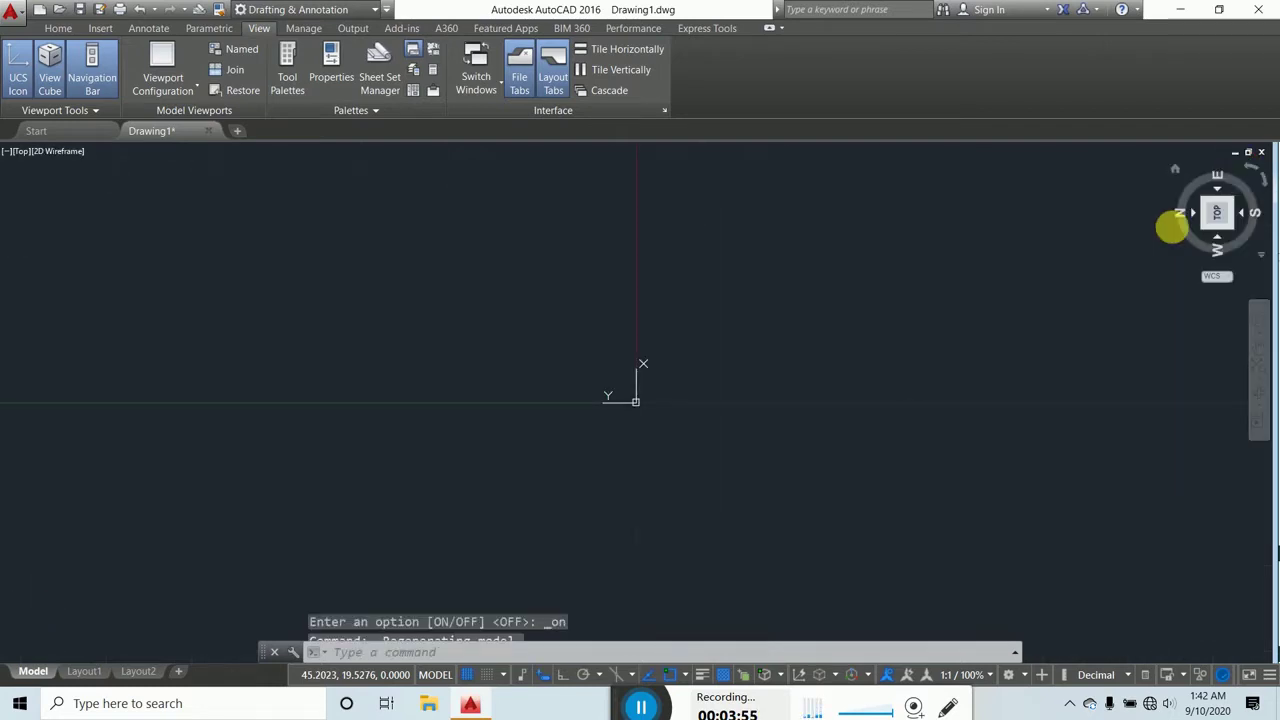
pyautogui.click(1263, 188)
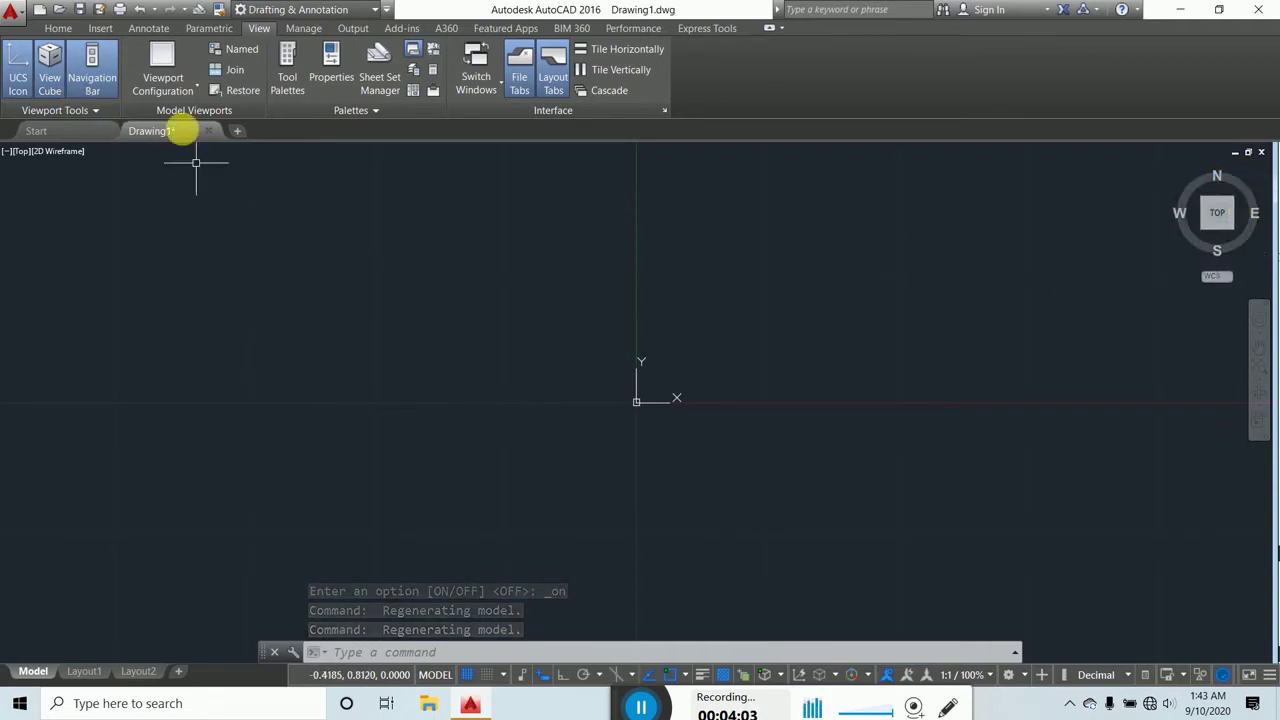
# Step: Toggle the ViewCube display off and on several times, leaving it displayed
pyautogui.click(50, 56)
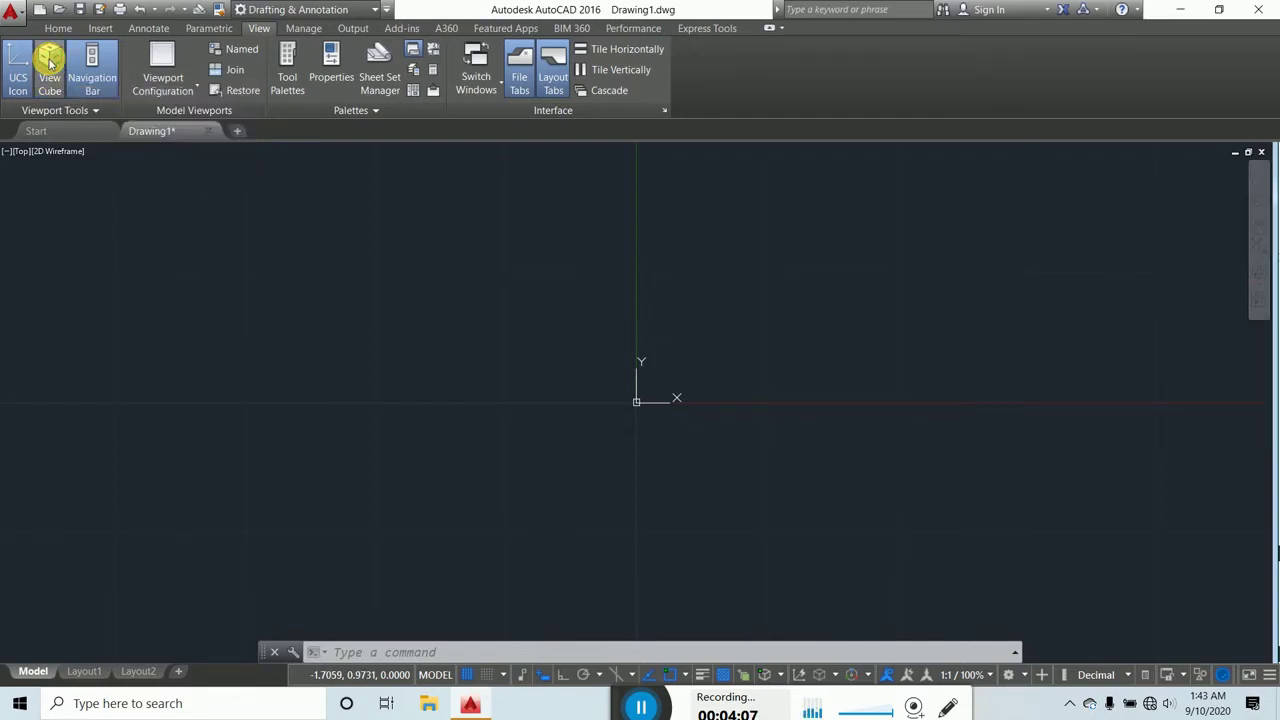
pyautogui.click(50, 60)
pyautogui.click(50, 60)
pyautogui.click(50, 60)
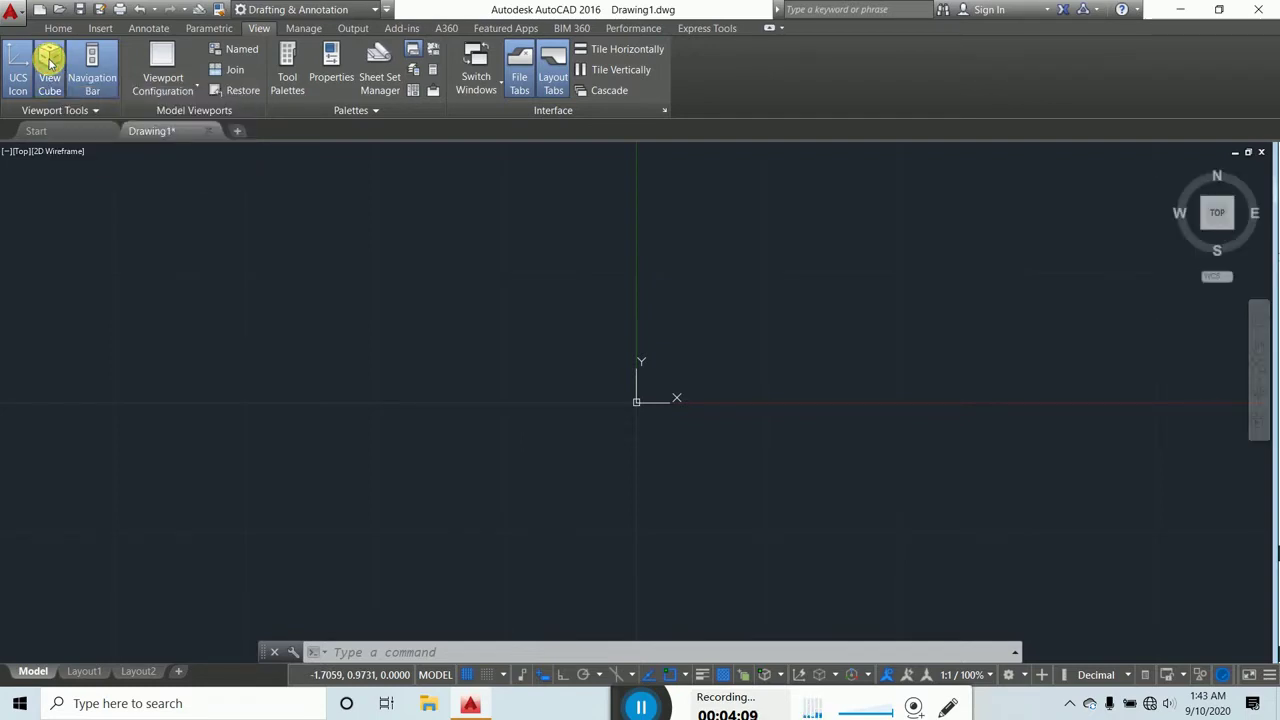
pyautogui.click(50, 62)
pyautogui.click(50, 62)
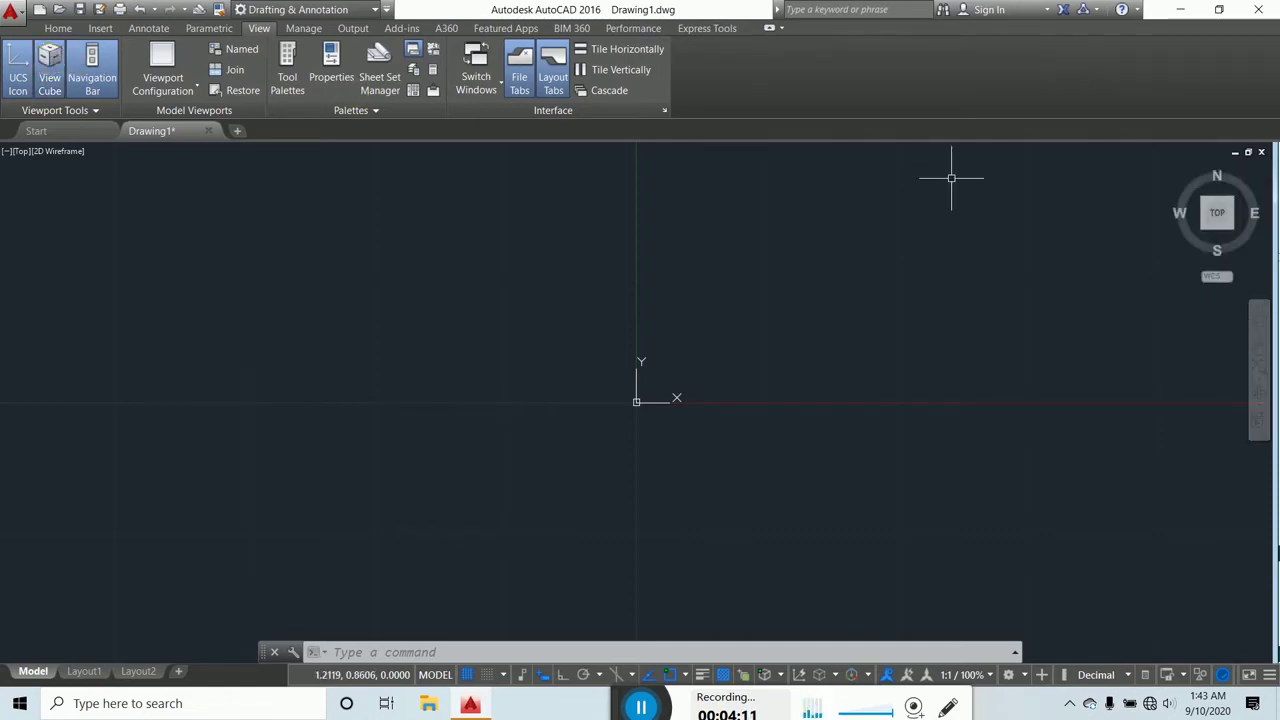
# Step: Switch to the Front view with the ViewCube and orbit to a custom view seen from slightly above the front
pyautogui.click(1217, 212)
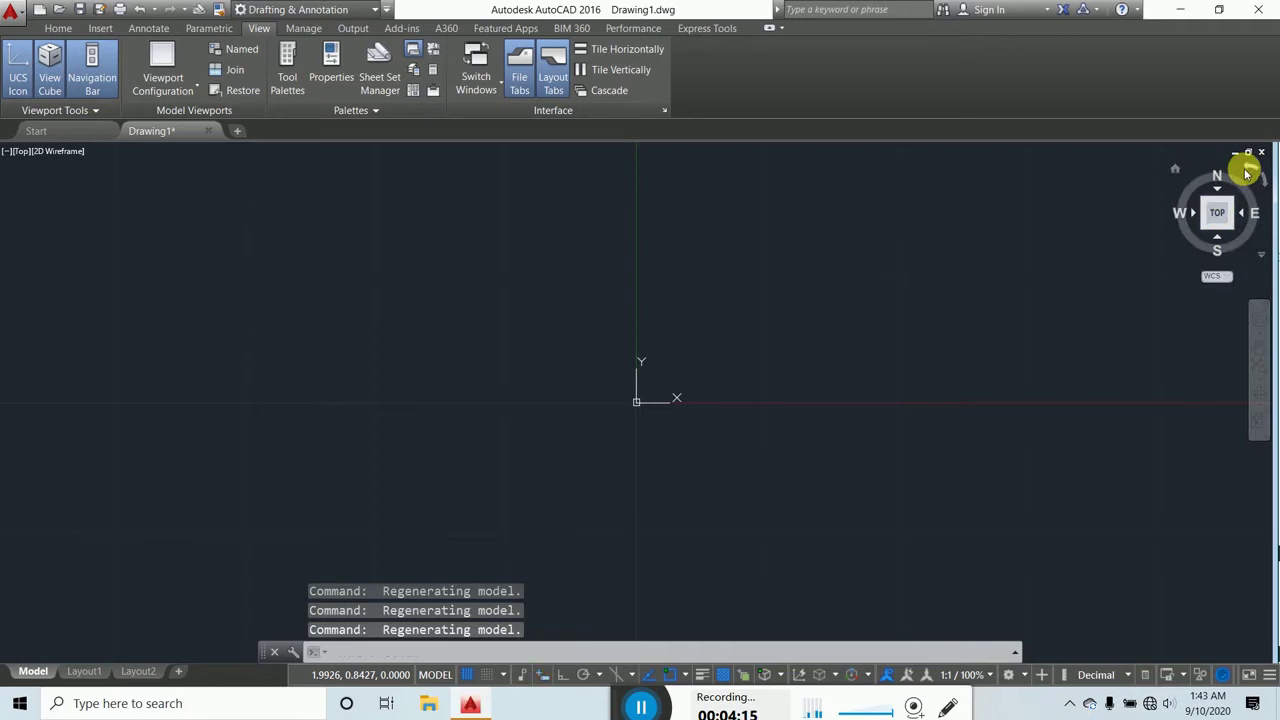
pyautogui.click(1246, 173)
pyautogui.click(1253, 212)
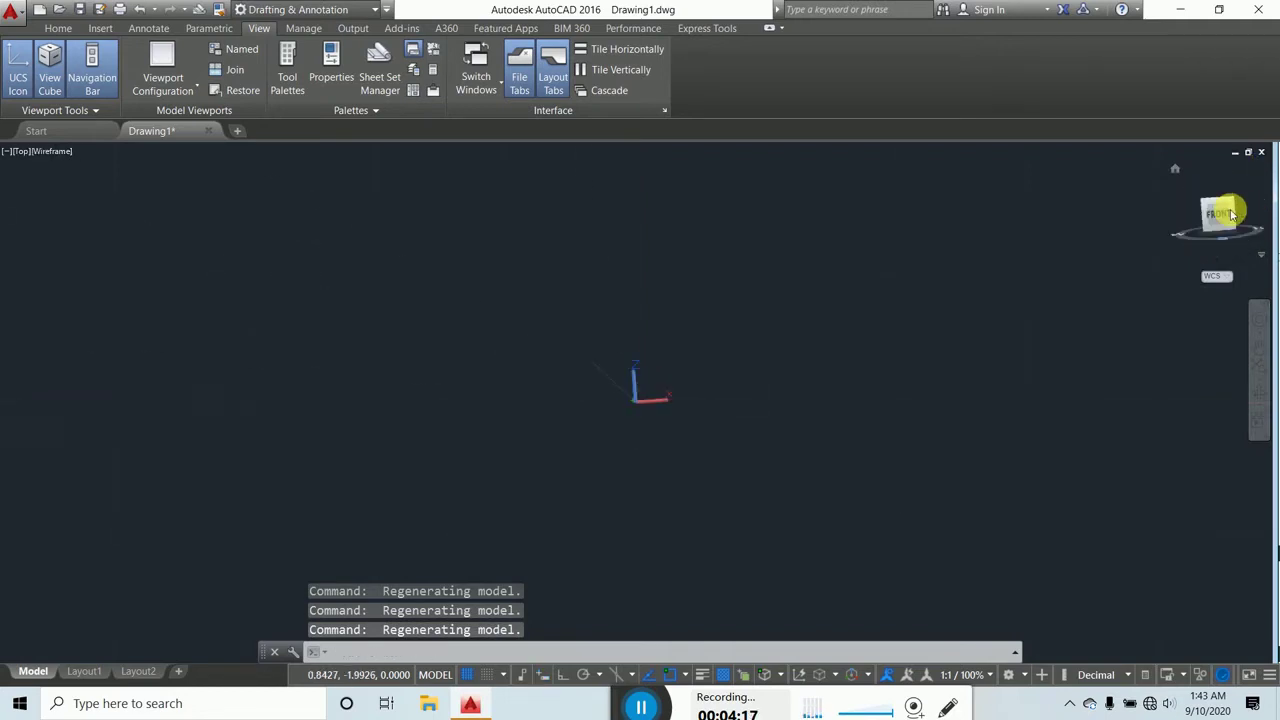
pyautogui.click(1237, 236)
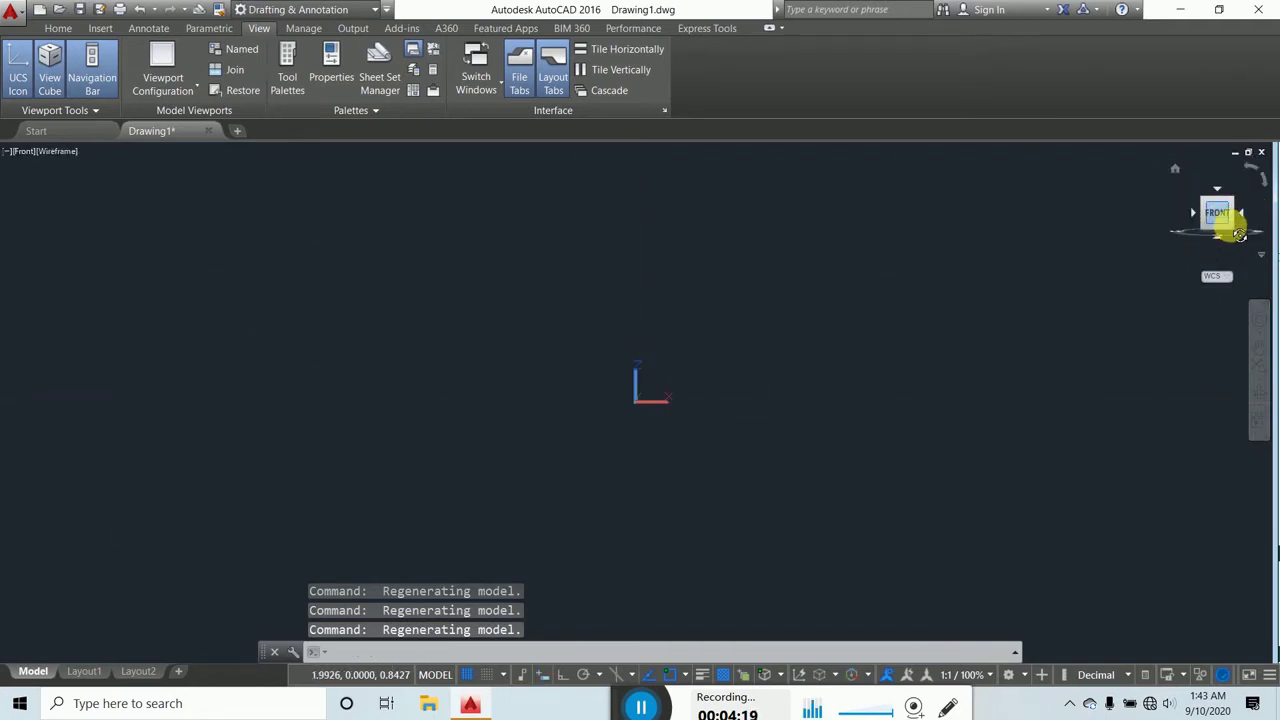
pyautogui.moveTo(1238, 233); pyautogui.dragTo(1246, 177)
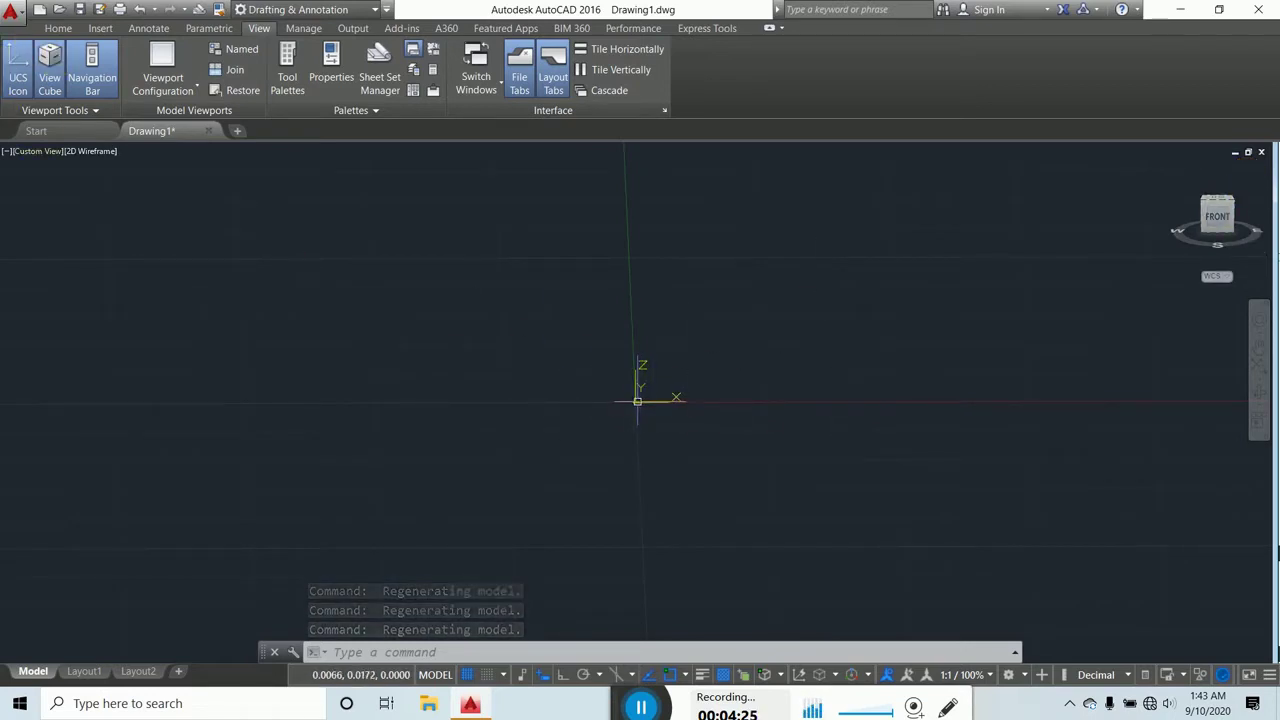
pyautogui.click(637, 403)
pyautogui.rightClick(637, 403)
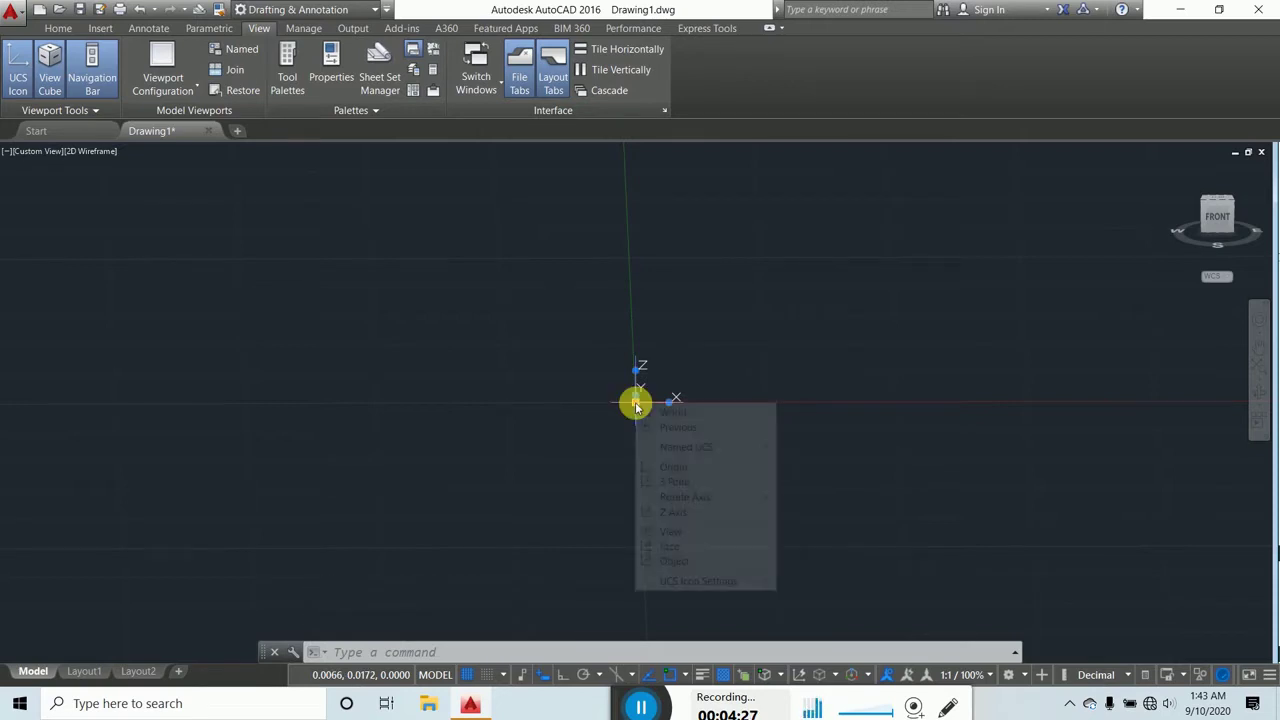
pyautogui.click(692, 326)
pyautogui.press('Escape')
pyautogui.press('Escape')
pyautogui.press('Escape')
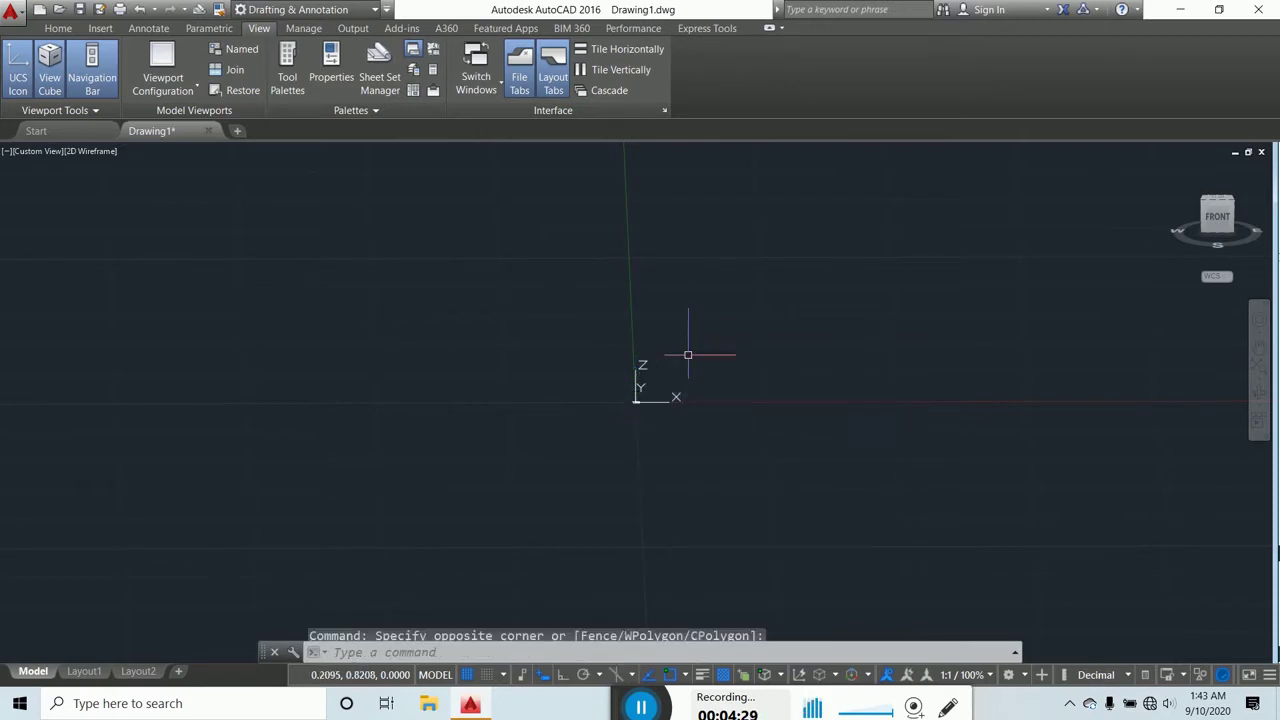
# Step: Turn off showing the UCS icon at the origin through the icon's own settings
pyautogui.click(637, 403)
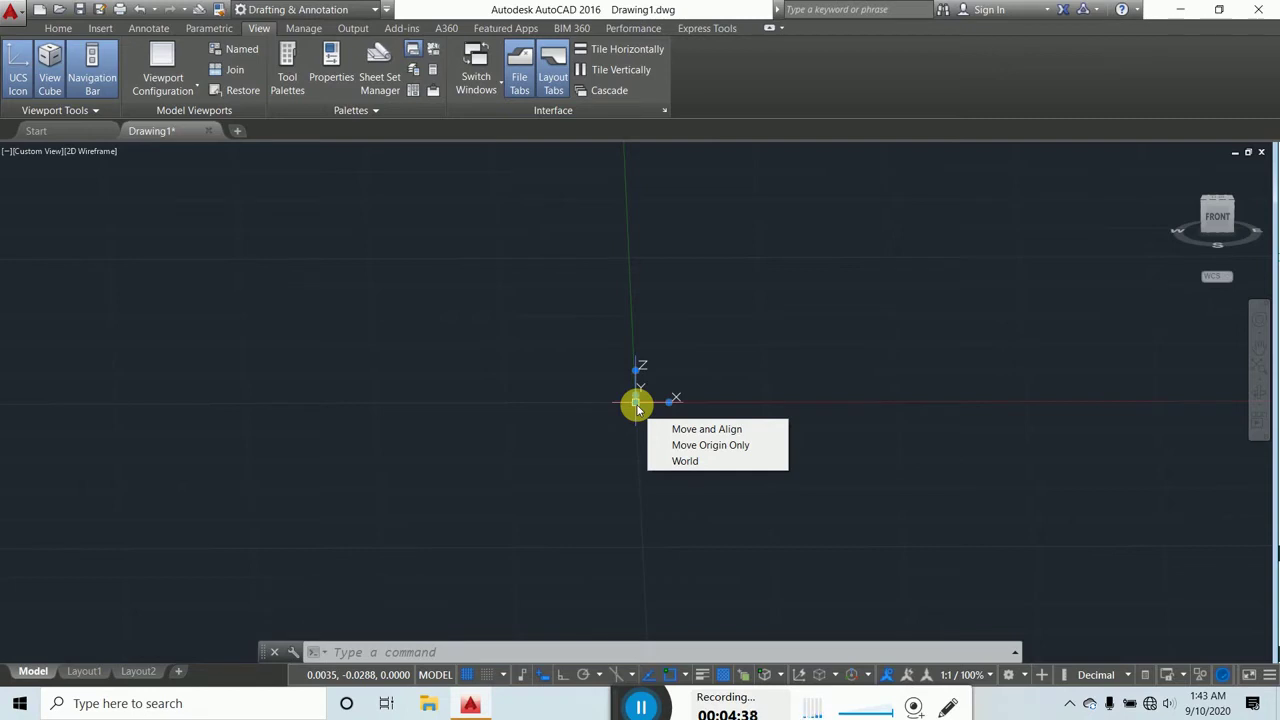
pyautogui.rightClick(636, 402)
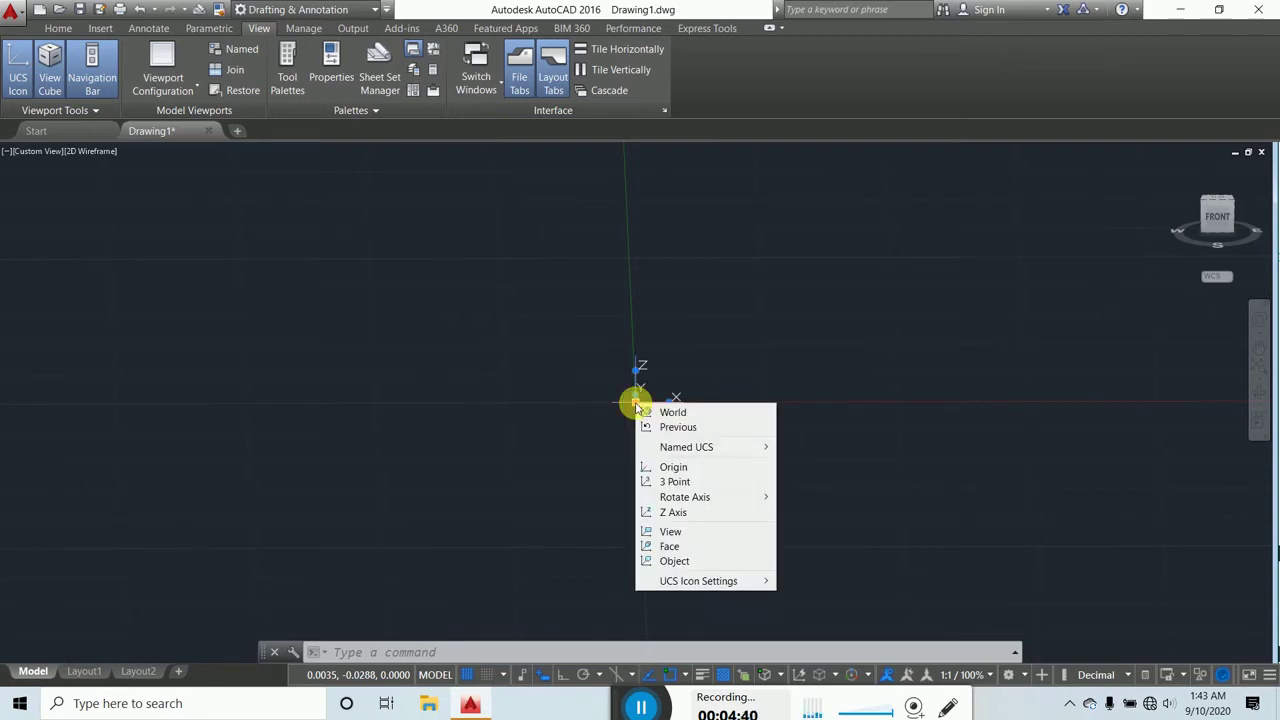
pyautogui.moveTo(680, 581)
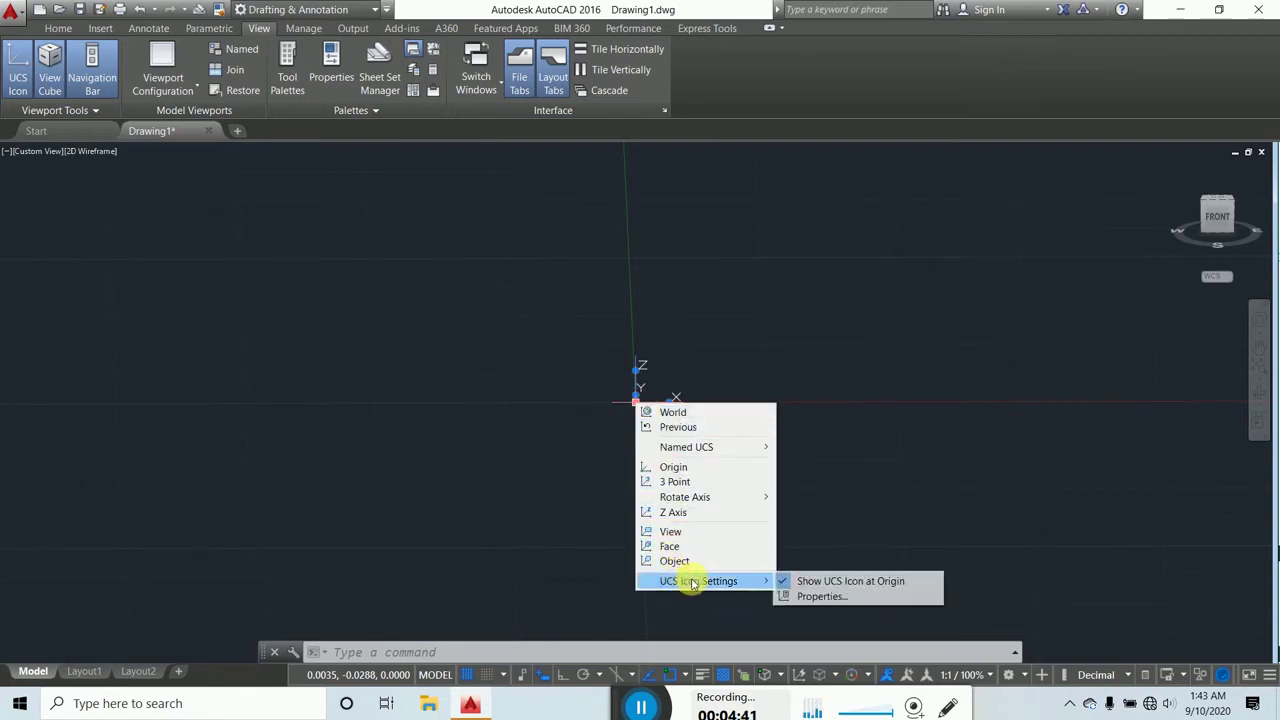
pyautogui.click(785, 585)
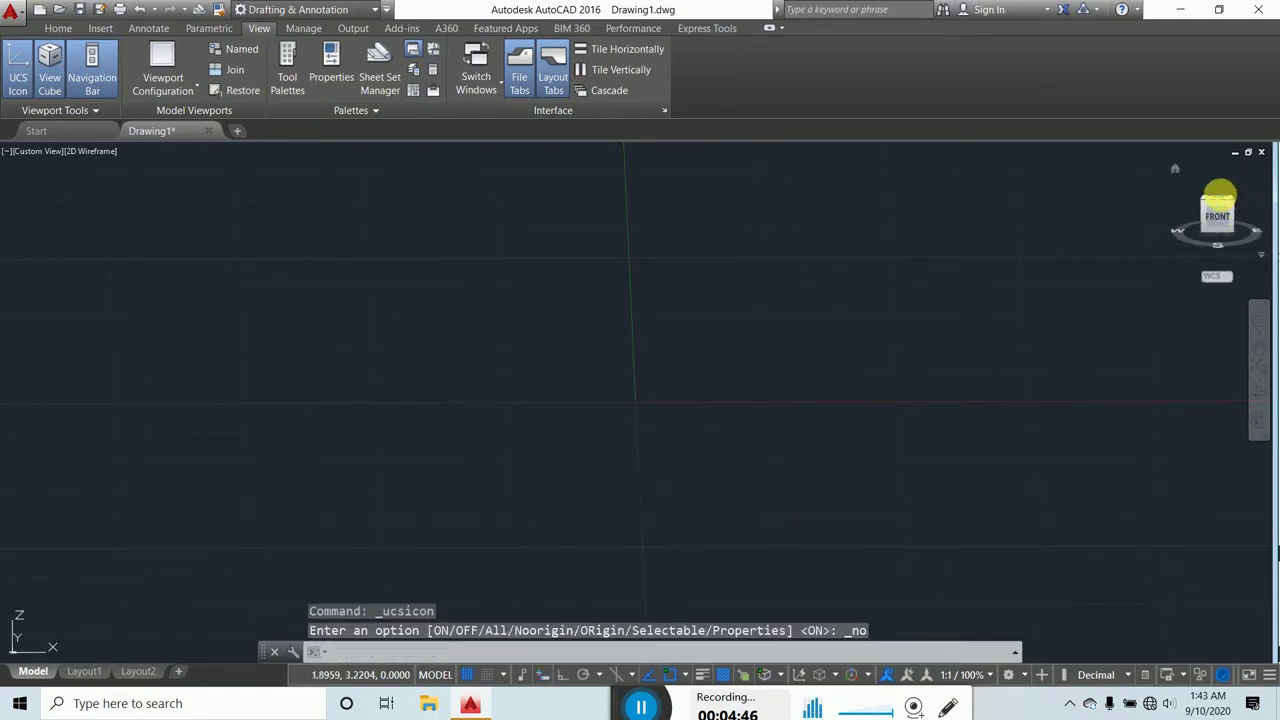
# Step: Return to the Top view with the ViewCube and rotate it so north points up
pyautogui.click(1220, 197)
pyautogui.click(1226, 205)
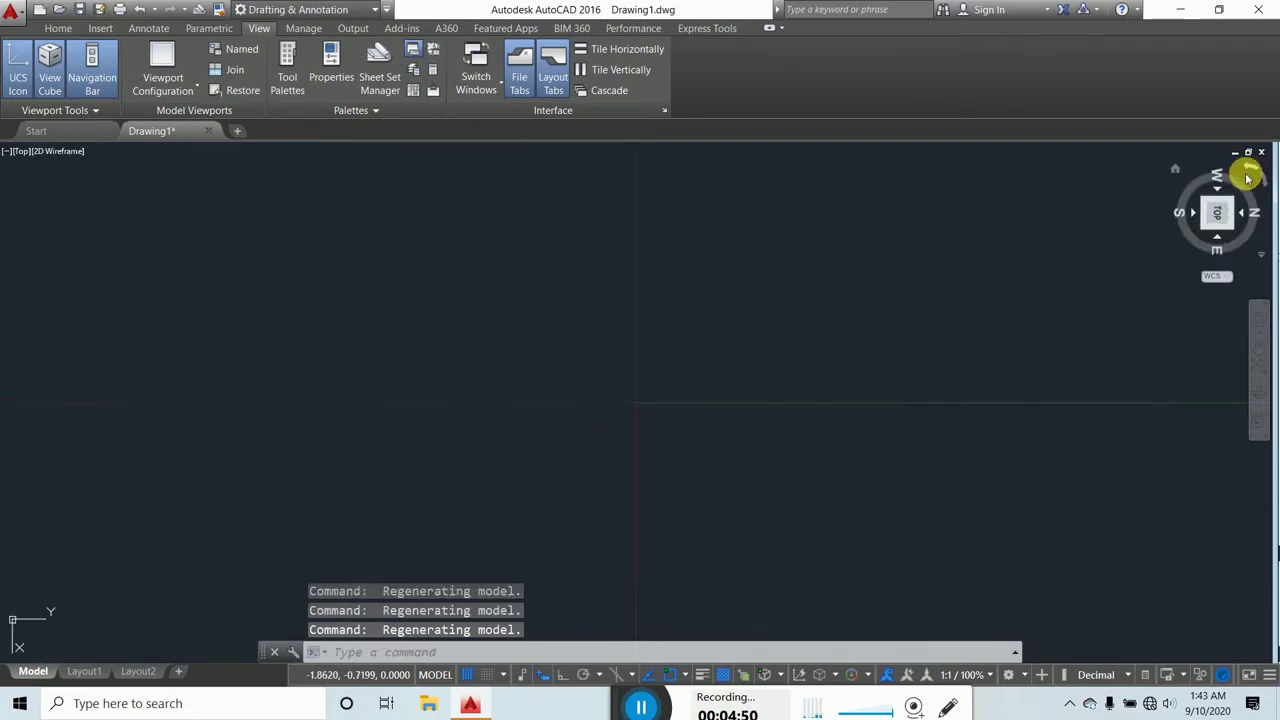
pyautogui.click(1247, 170)
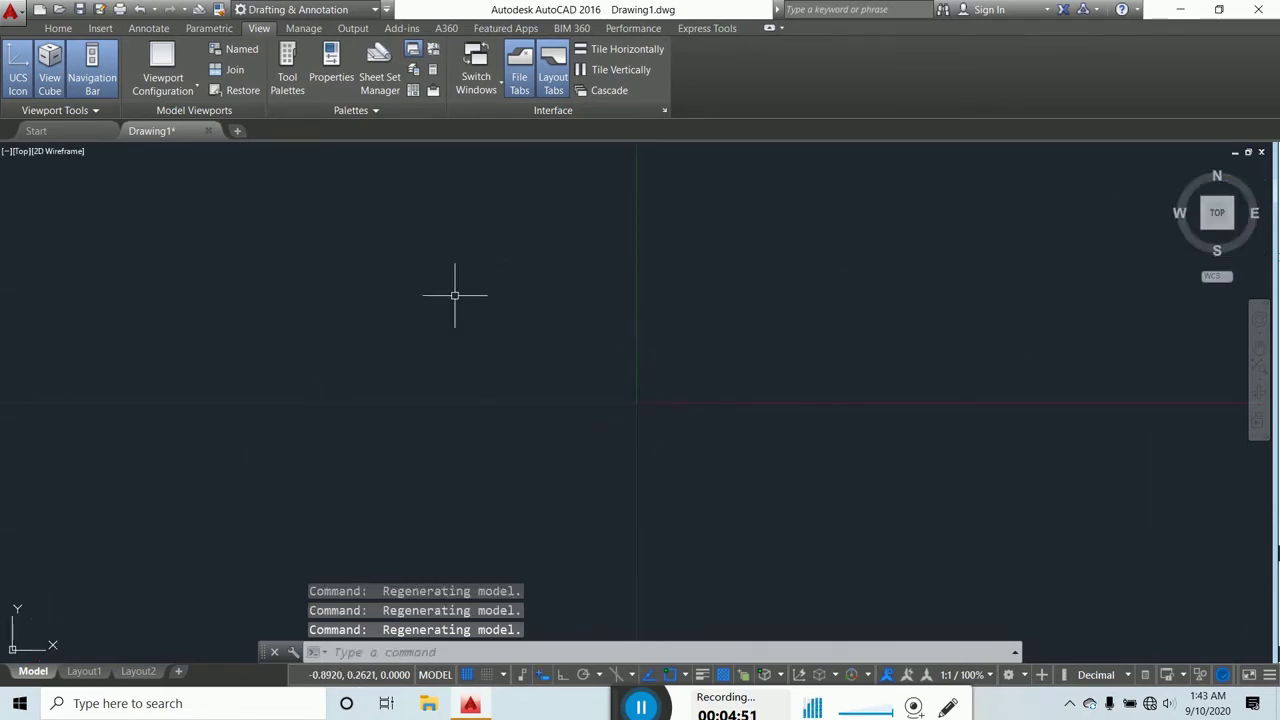
pyautogui.scroll(-6, 643, 350)
pyautogui.moveTo(621, 303); pyautogui.dragTo(684, 377, button='middle')
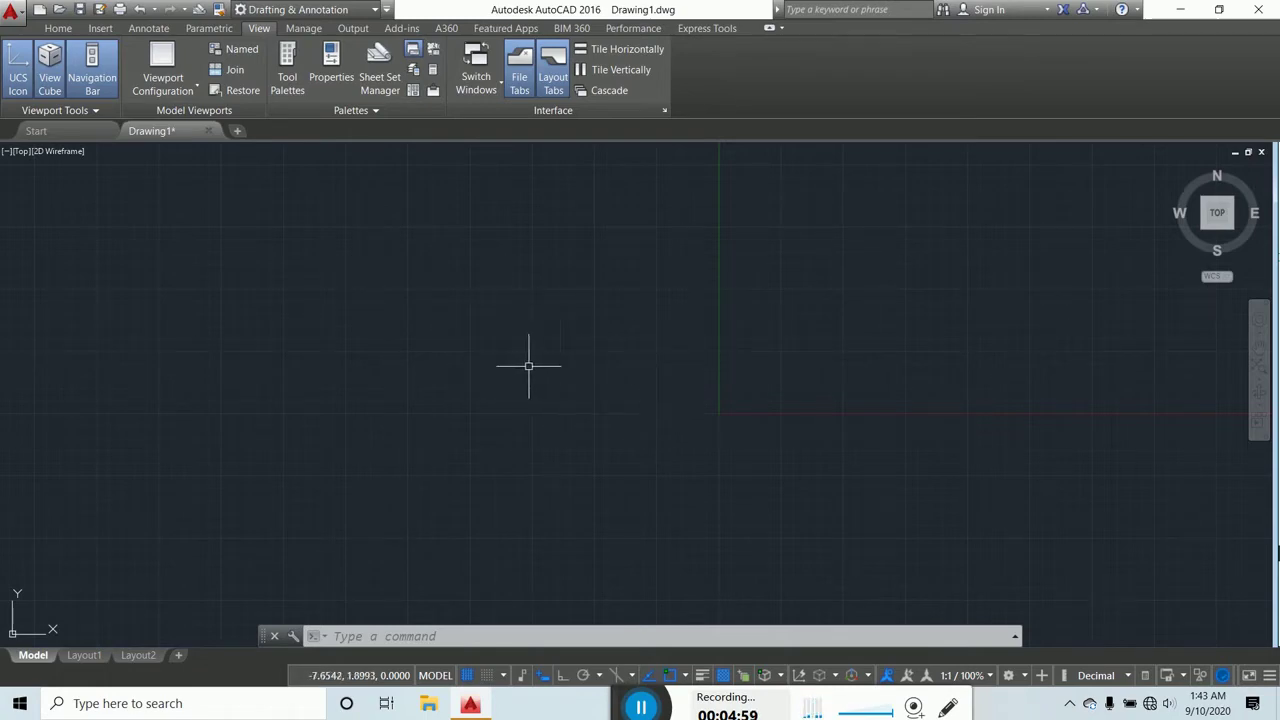
# Step: Toggle the drawing grid off and on, leaving it switched off
pyautogui.click(58, 29)
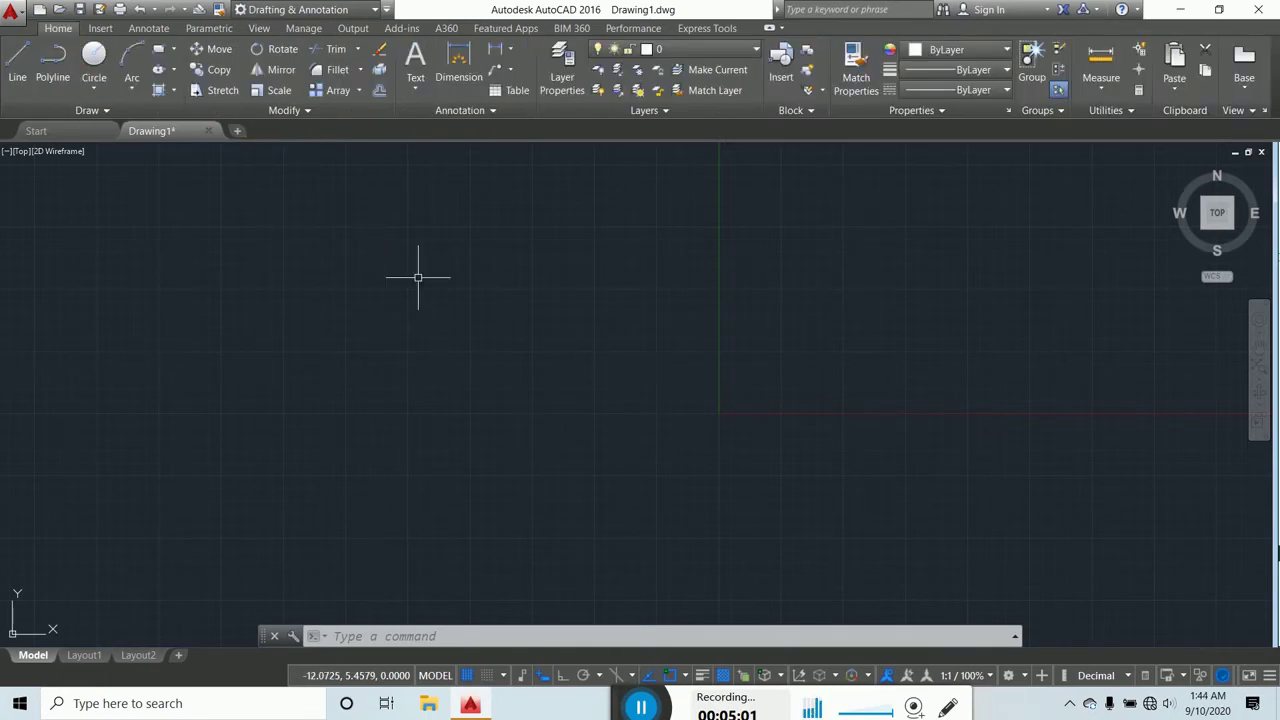
pyautogui.press('F7')
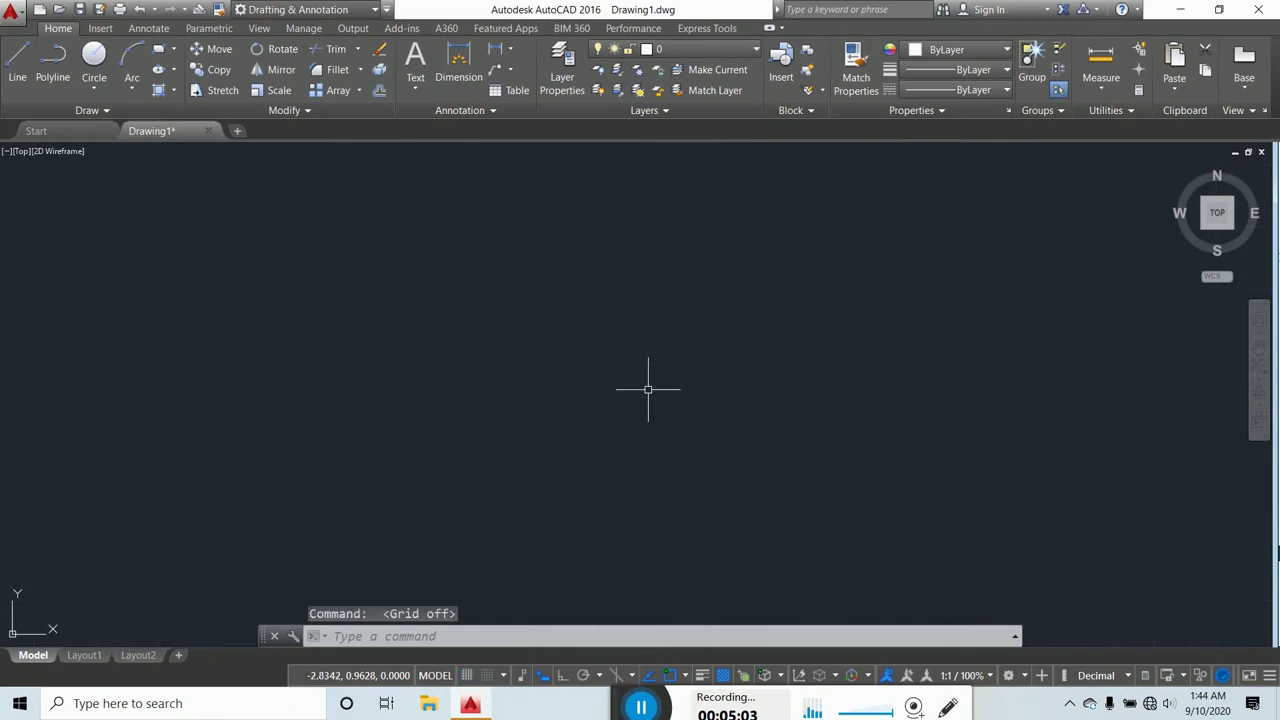
pyautogui.press('F7')
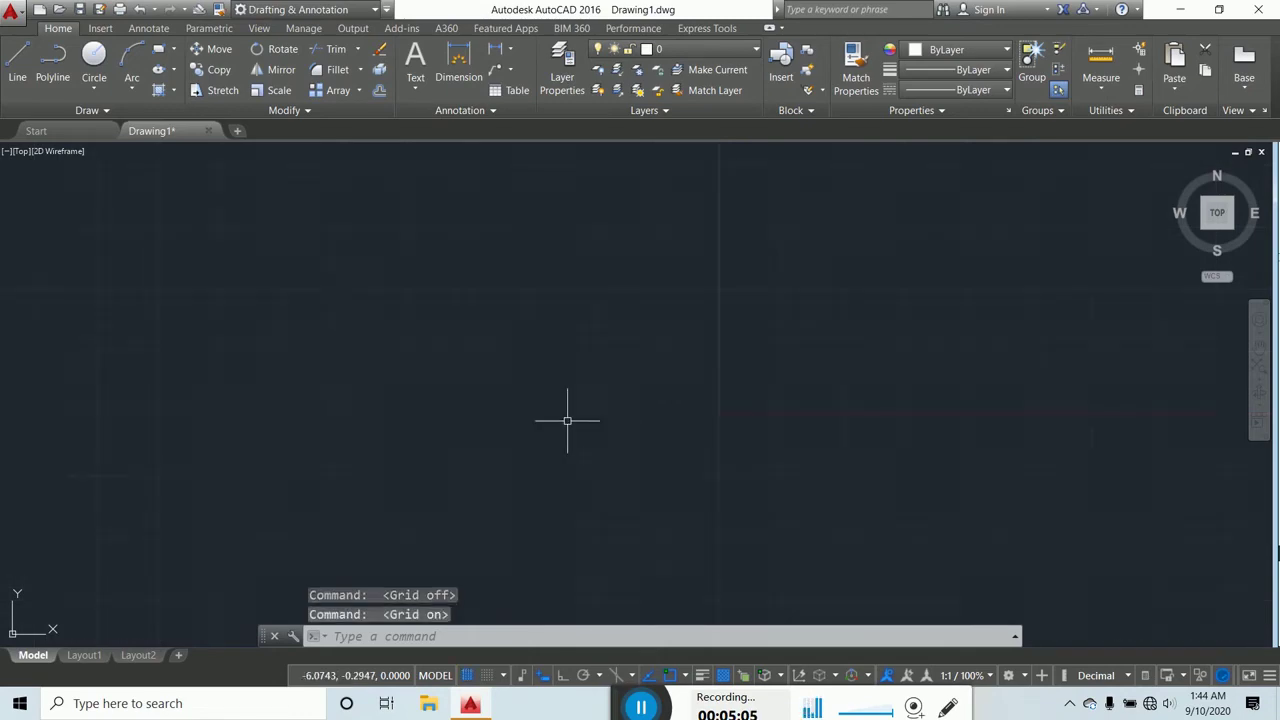
pyautogui.press('F7')
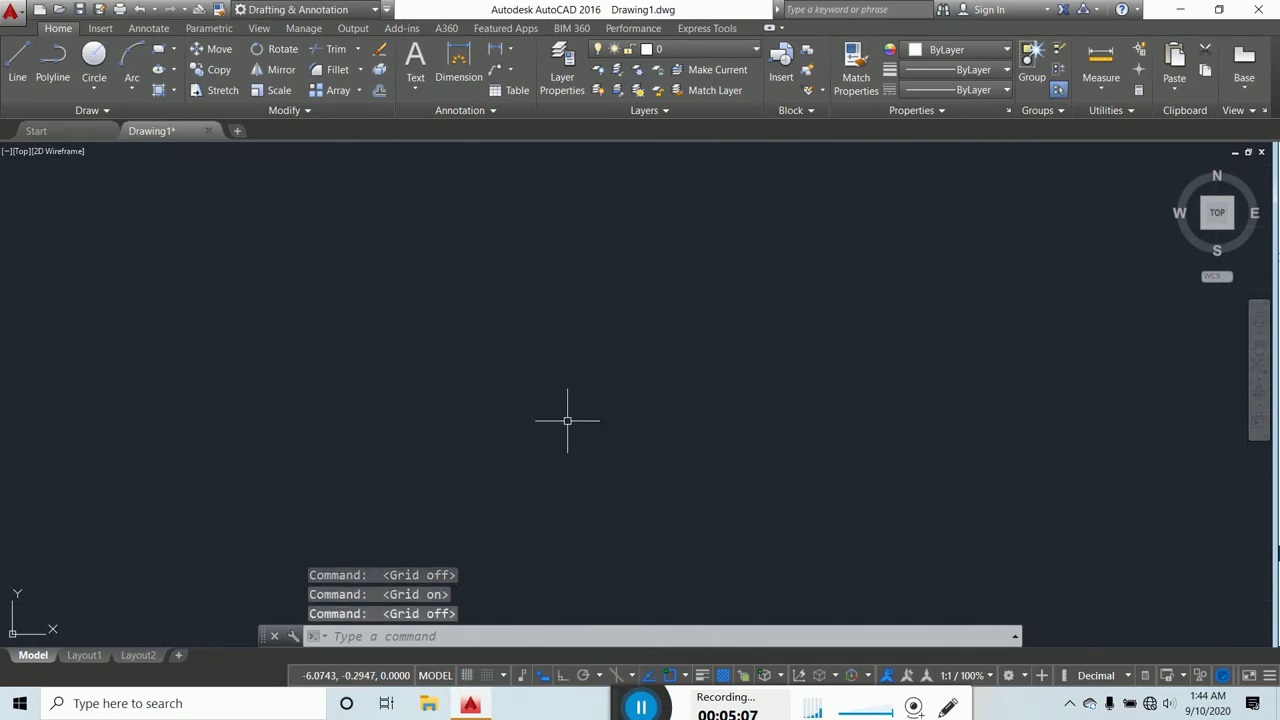
pyautogui.press('Escape')
pyautogui.press('Escape')
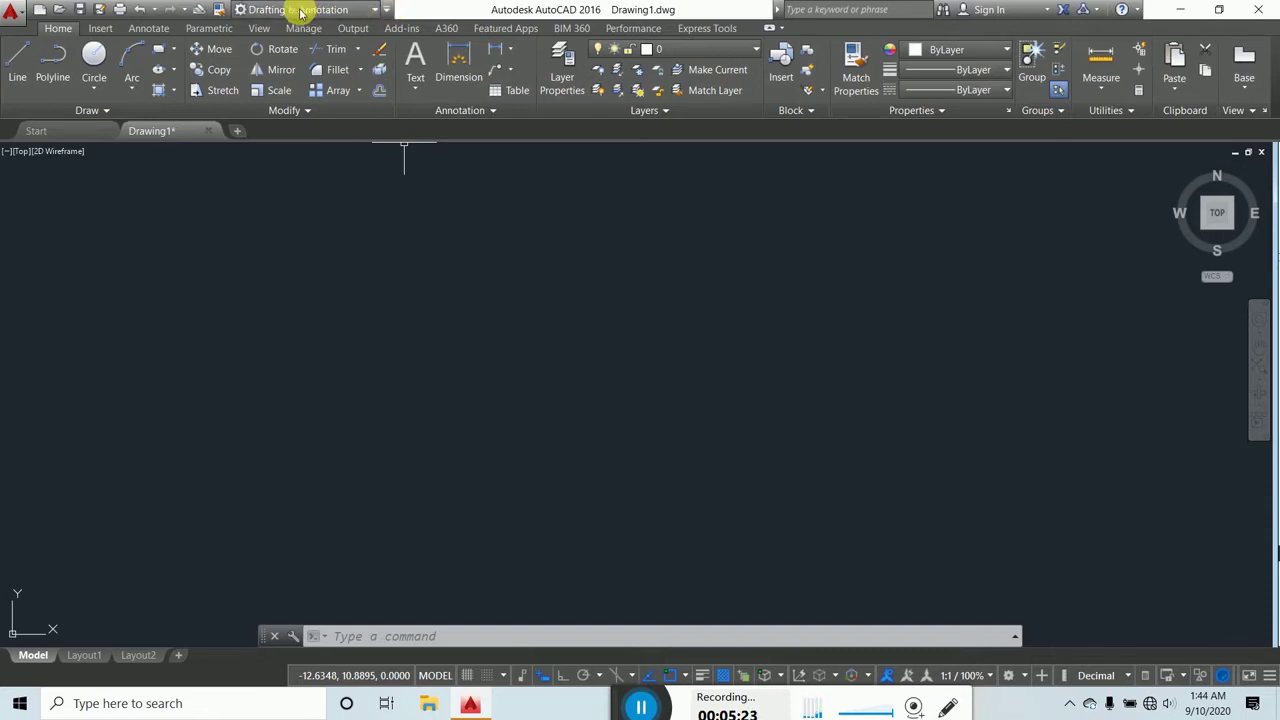
# Step: Remove the Workspace selector from the Quick Access Toolbar and add it back
pyautogui.click(387, 14)
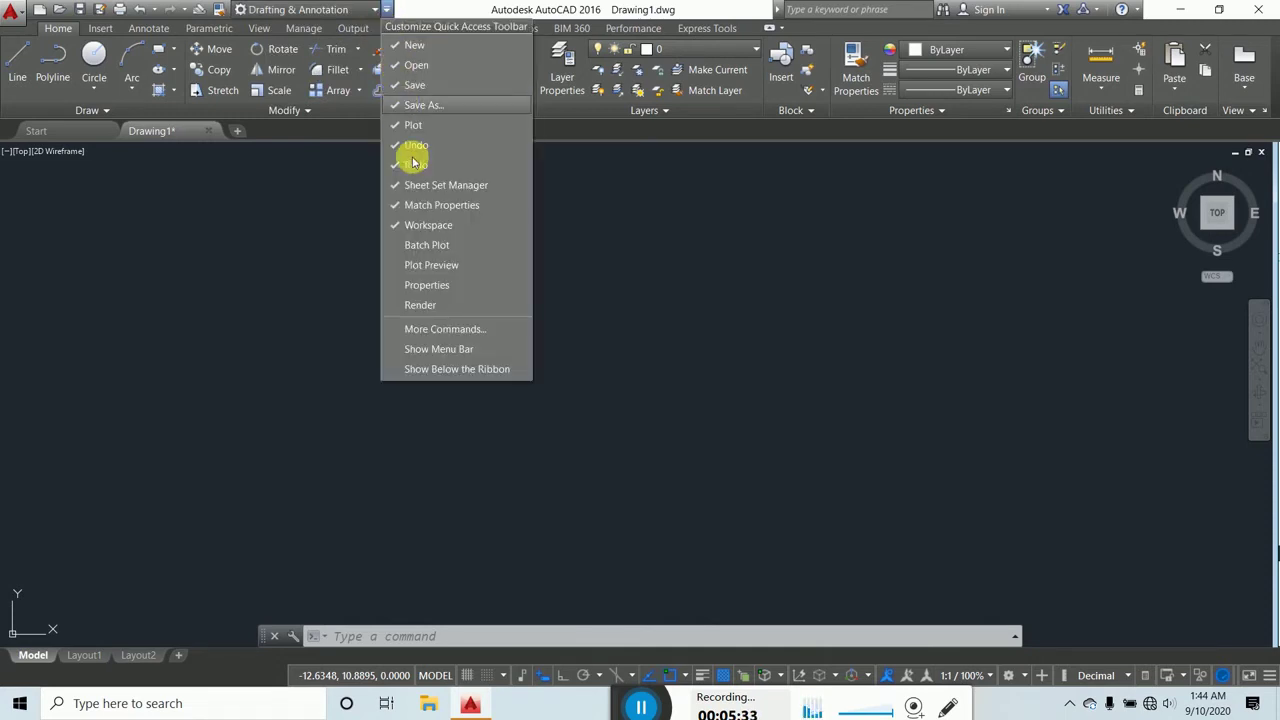
pyautogui.click(400, 232)
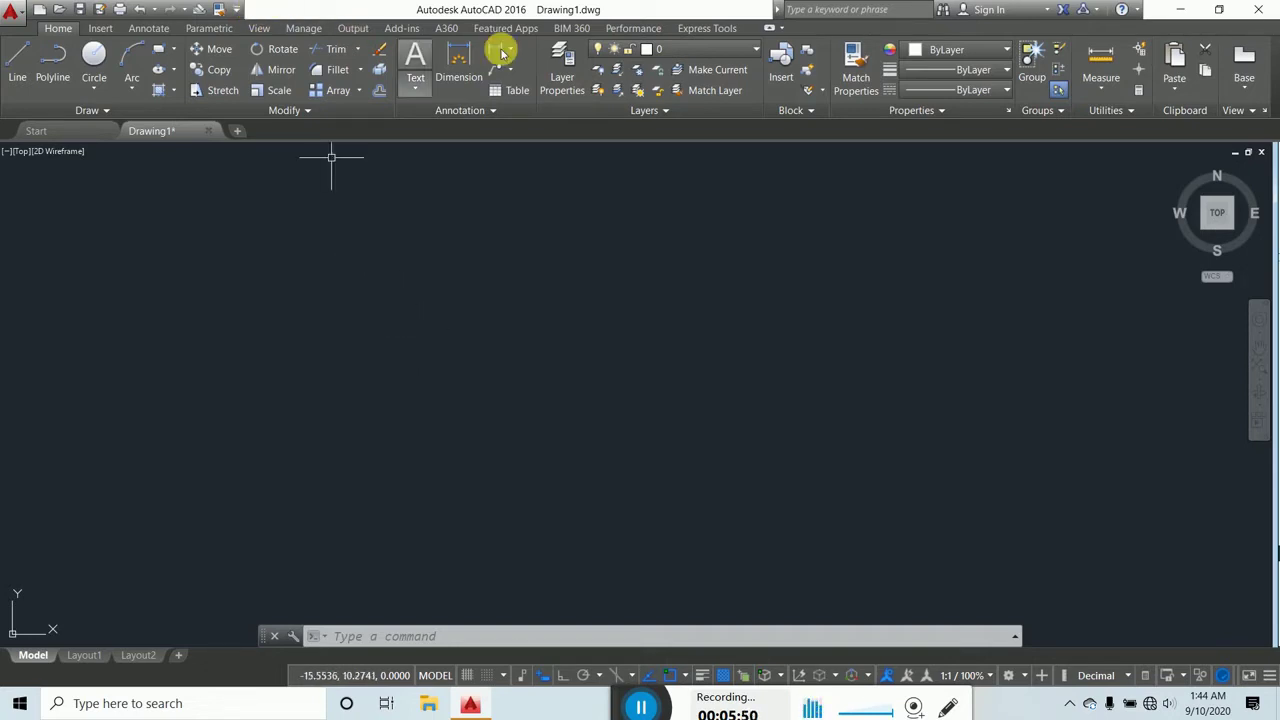
pyautogui.click(239, 9)
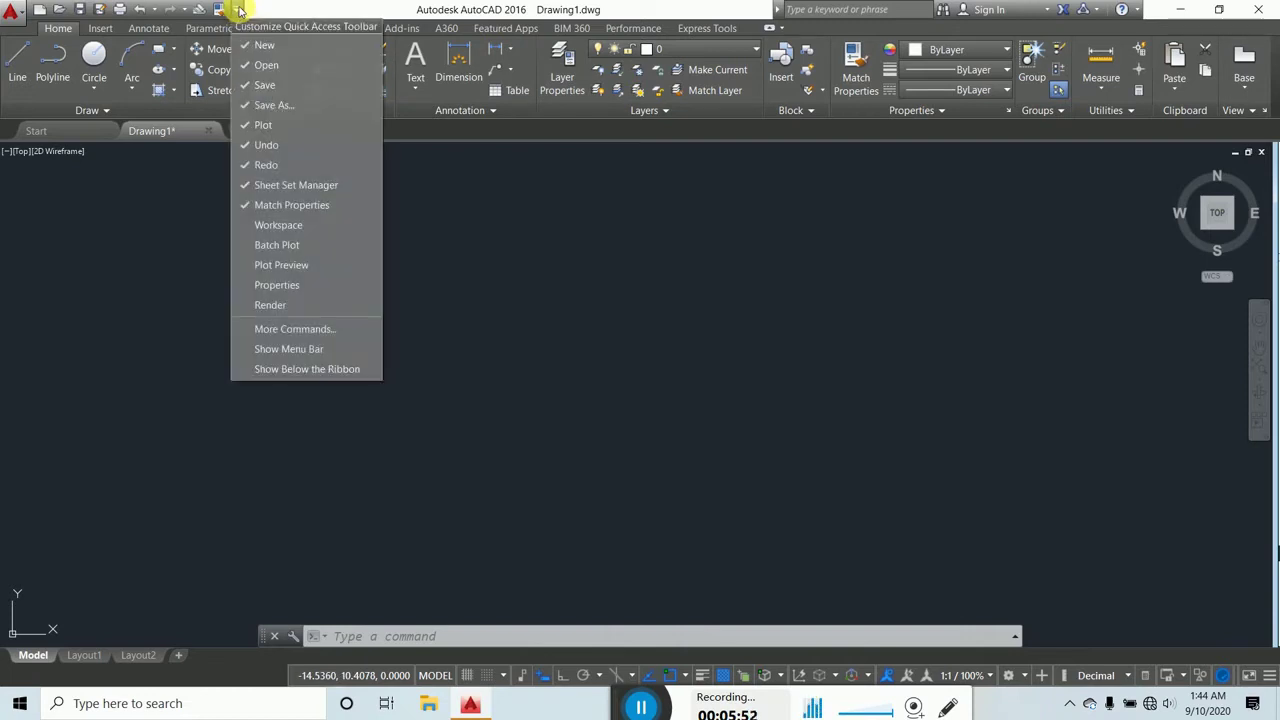
pyautogui.click(278, 225)
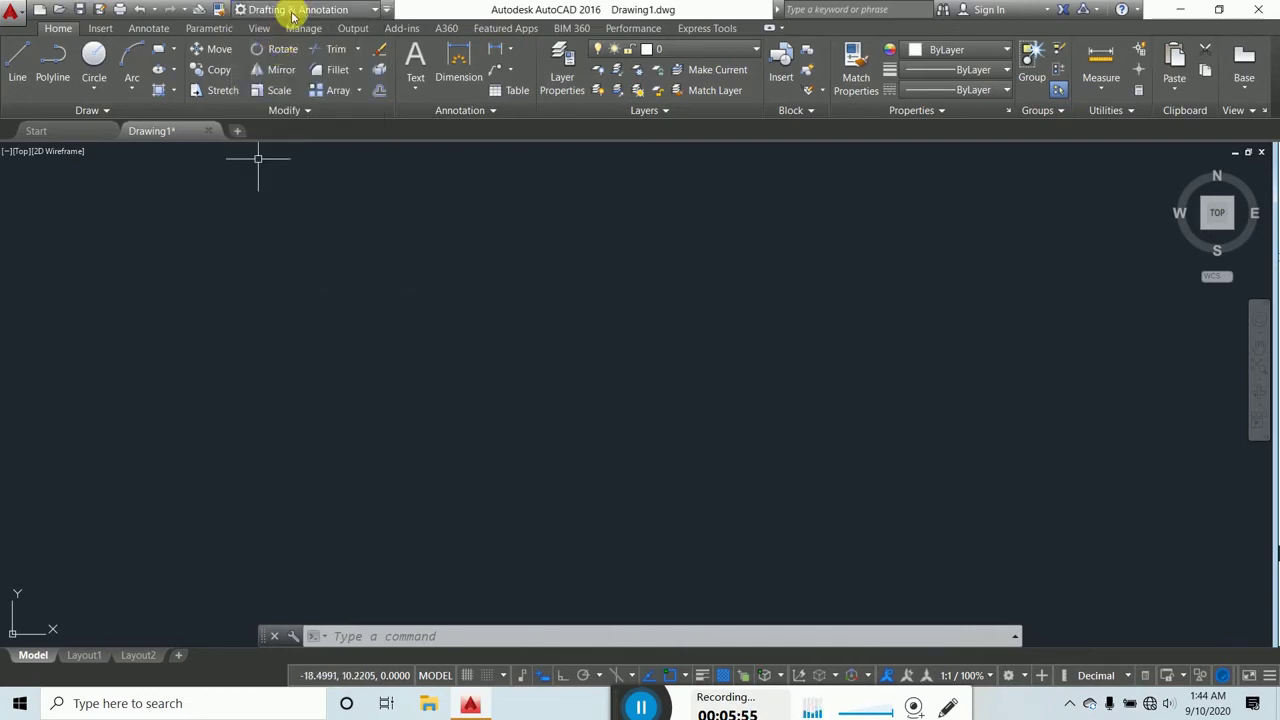
# Step: Switch to the 3D Modeling workspace and back to Drafting & Annotation, closing the Design Feed palette
pyautogui.click(375, 12)
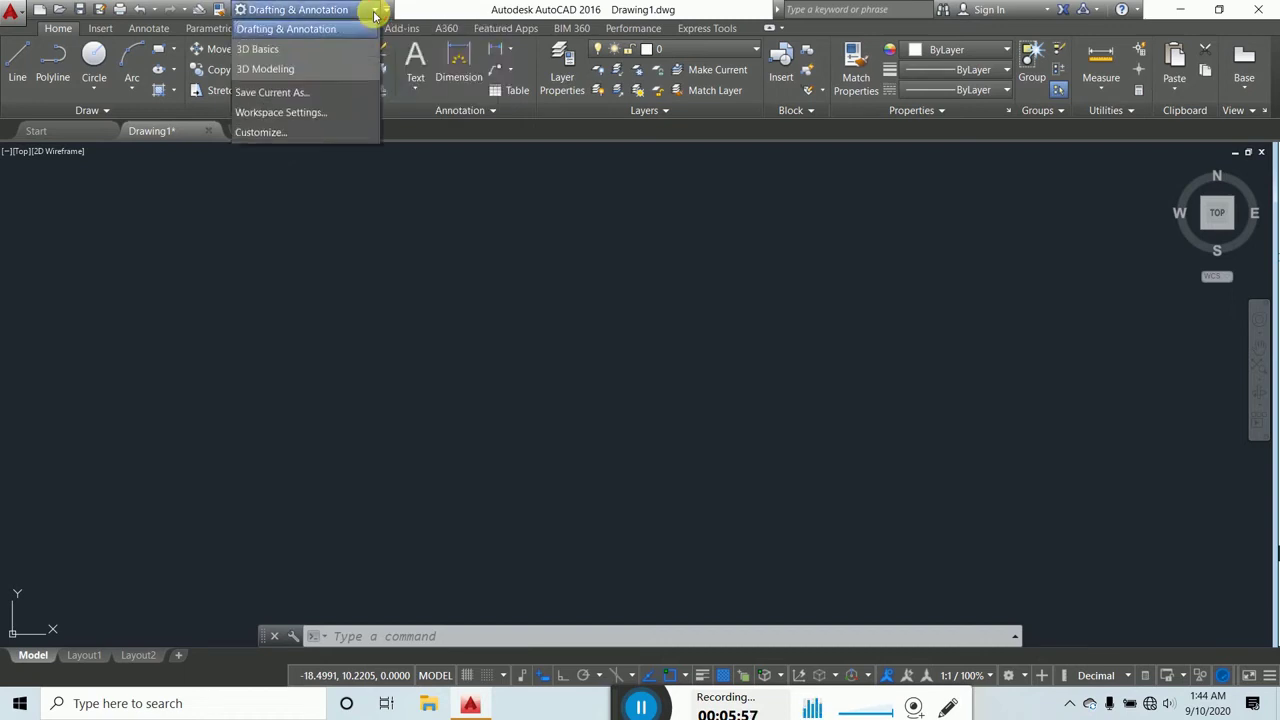
pyautogui.click(271, 71)
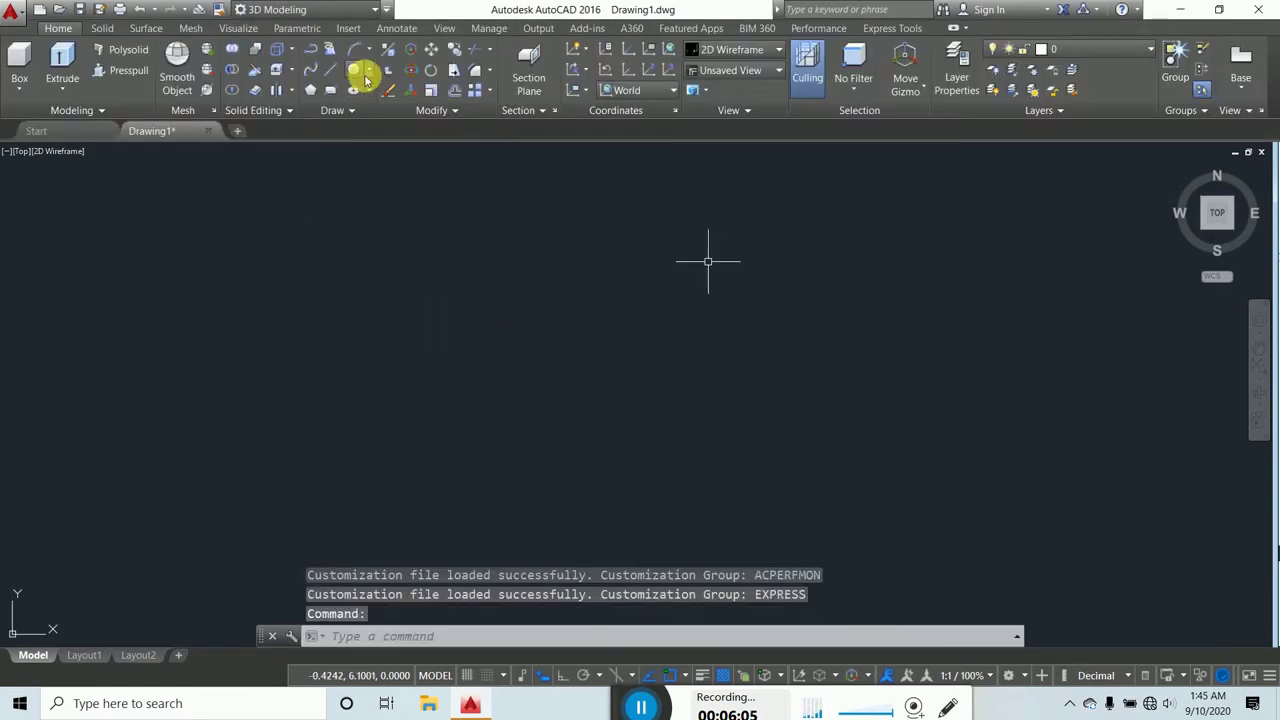
pyautogui.click(374, 10)
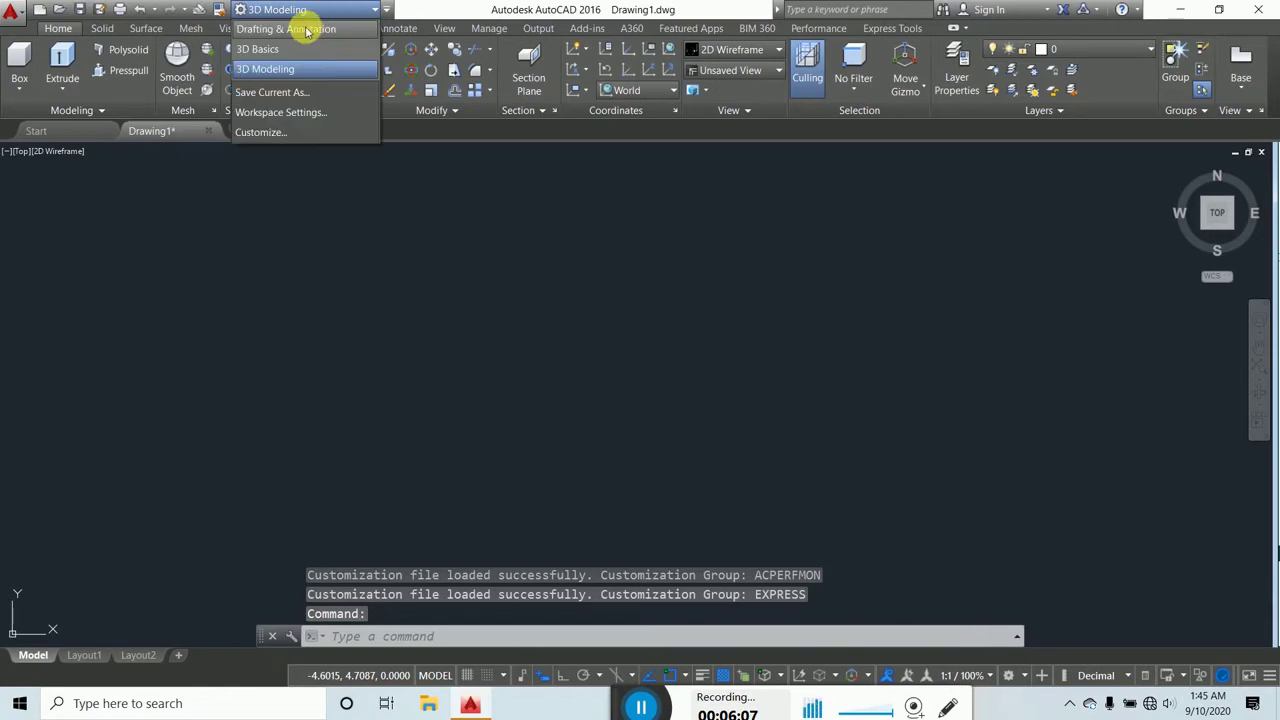
pyautogui.click(305, 30)
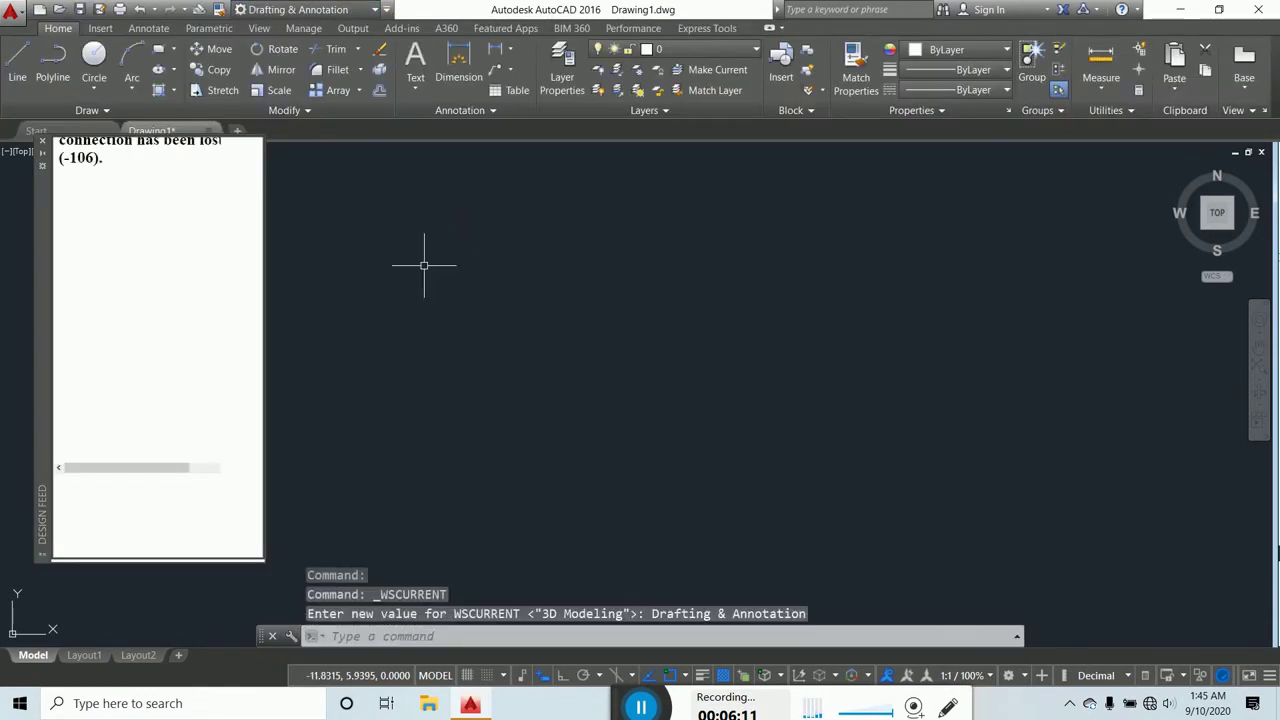
pyautogui.click(43, 143)
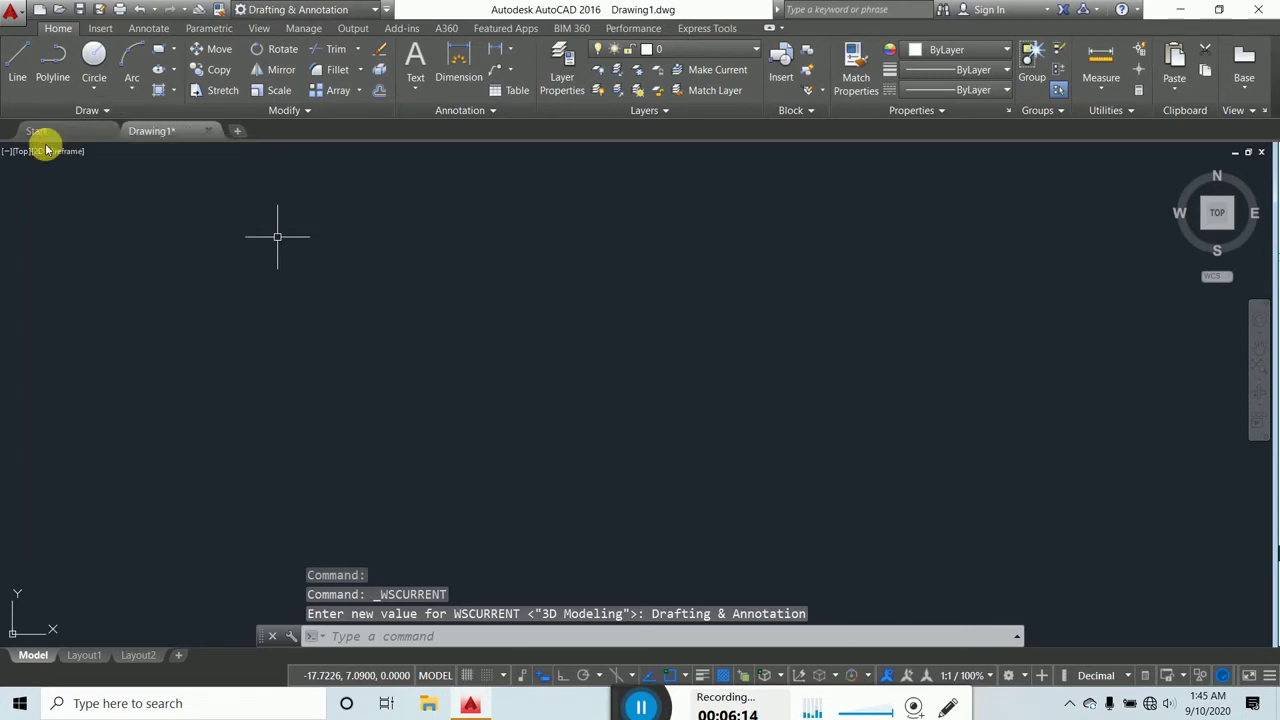
pyautogui.click(382, 9)
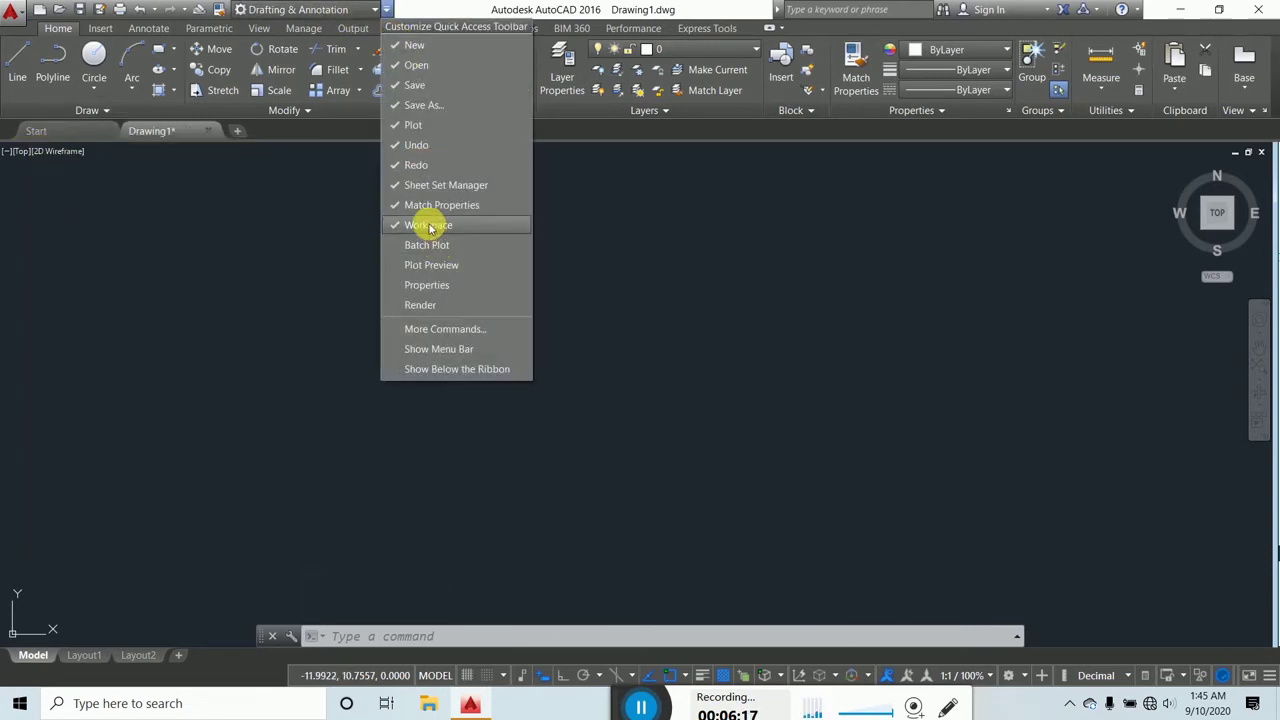
pyautogui.click(340, 14)
pyautogui.click(494, 139)
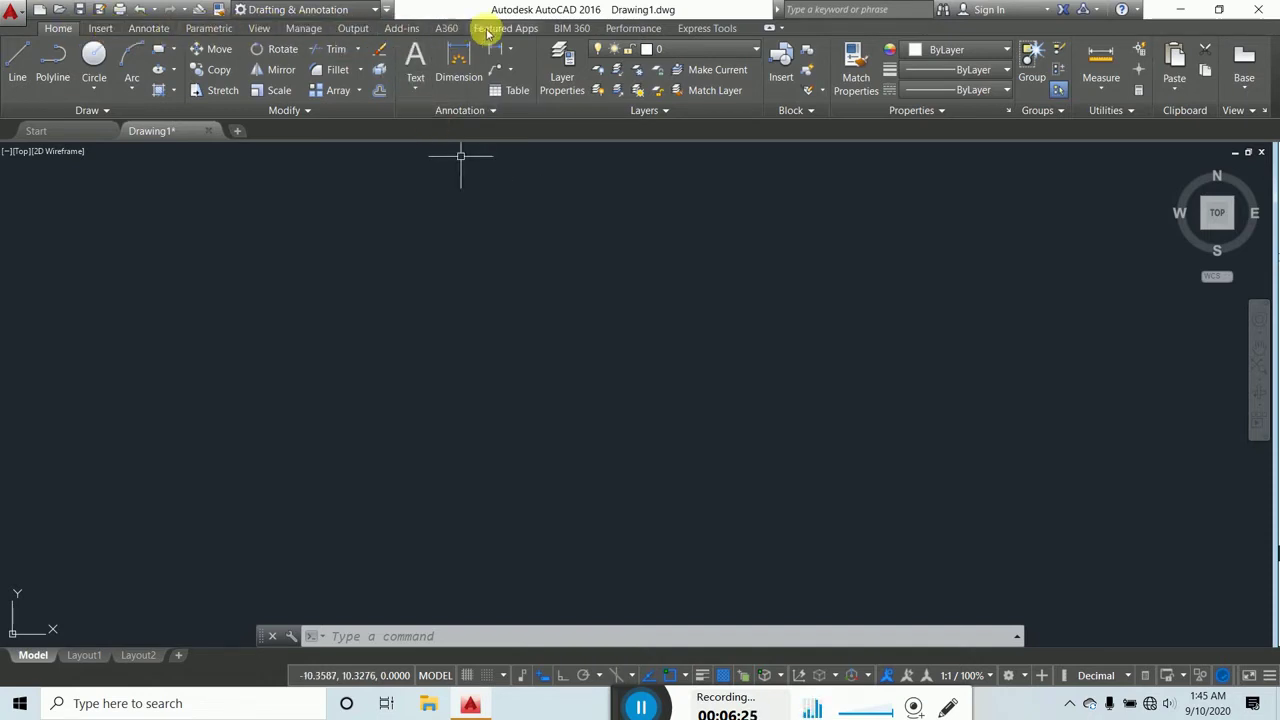
# Step: Display the classic menu bar above the ribbon through the Quick Access Toolbar customization options
pyautogui.click(387, 10)
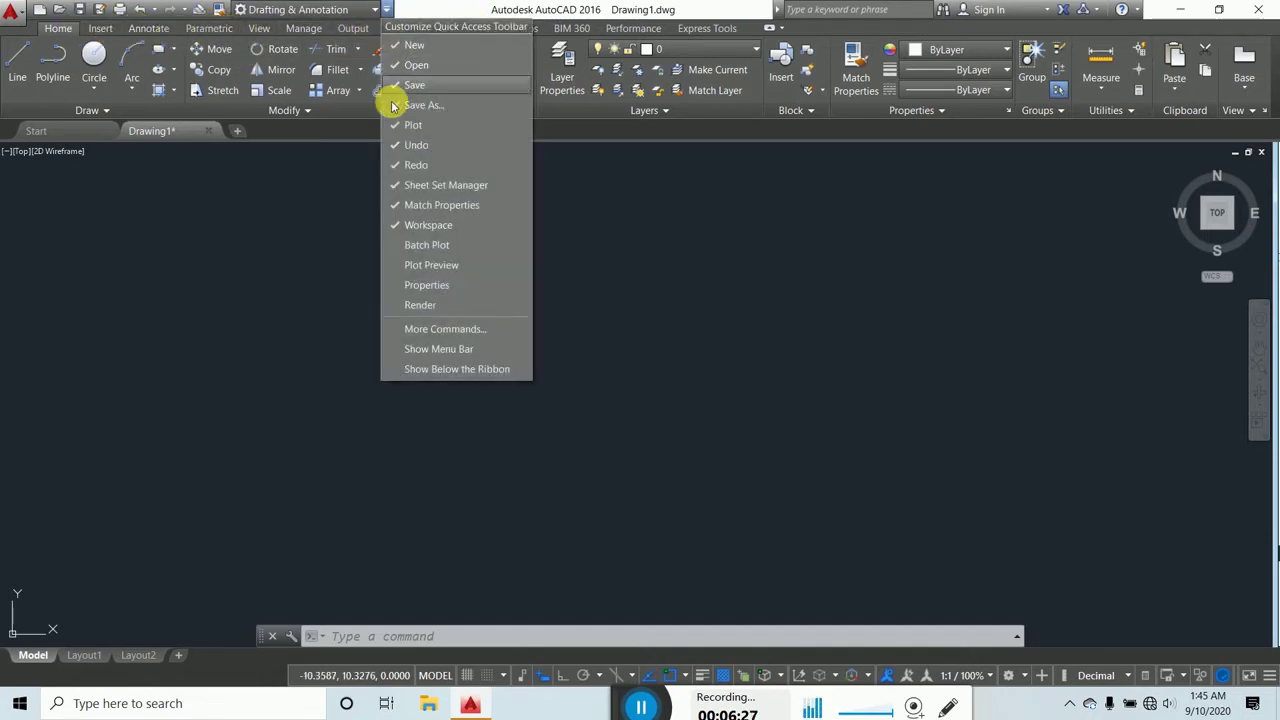
pyautogui.click(465, 349)
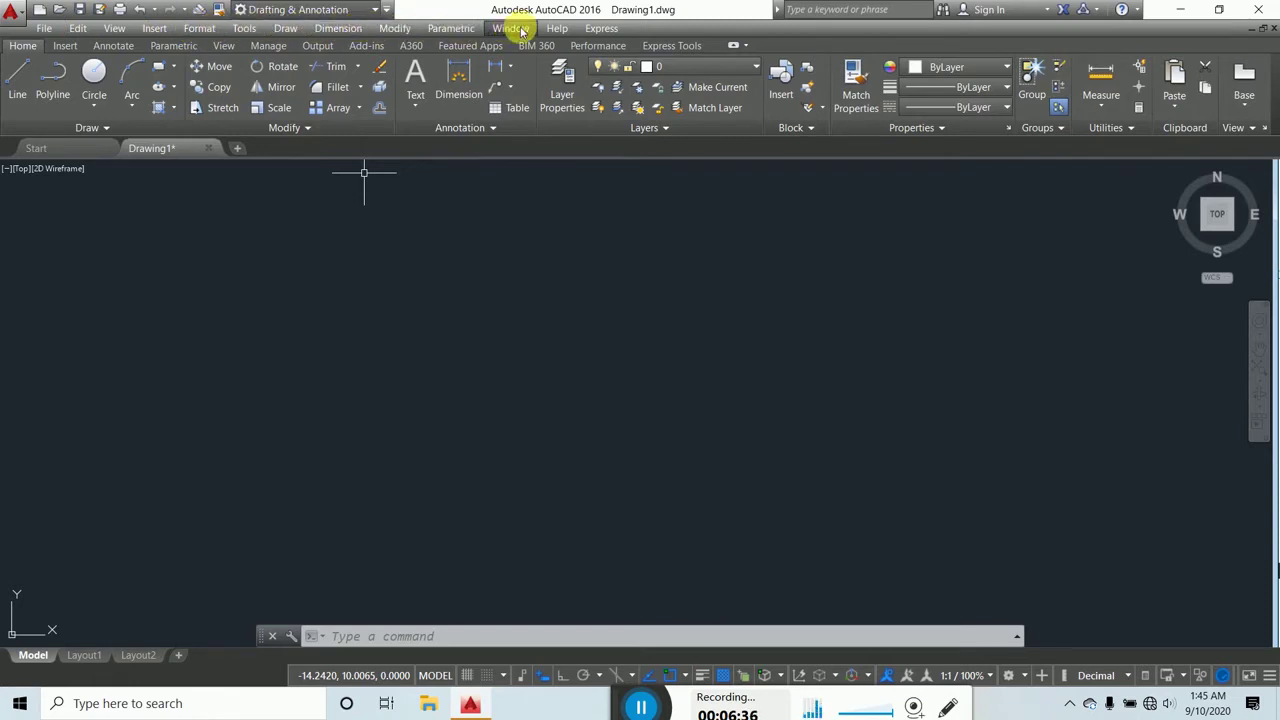
pyautogui.click(388, 10)
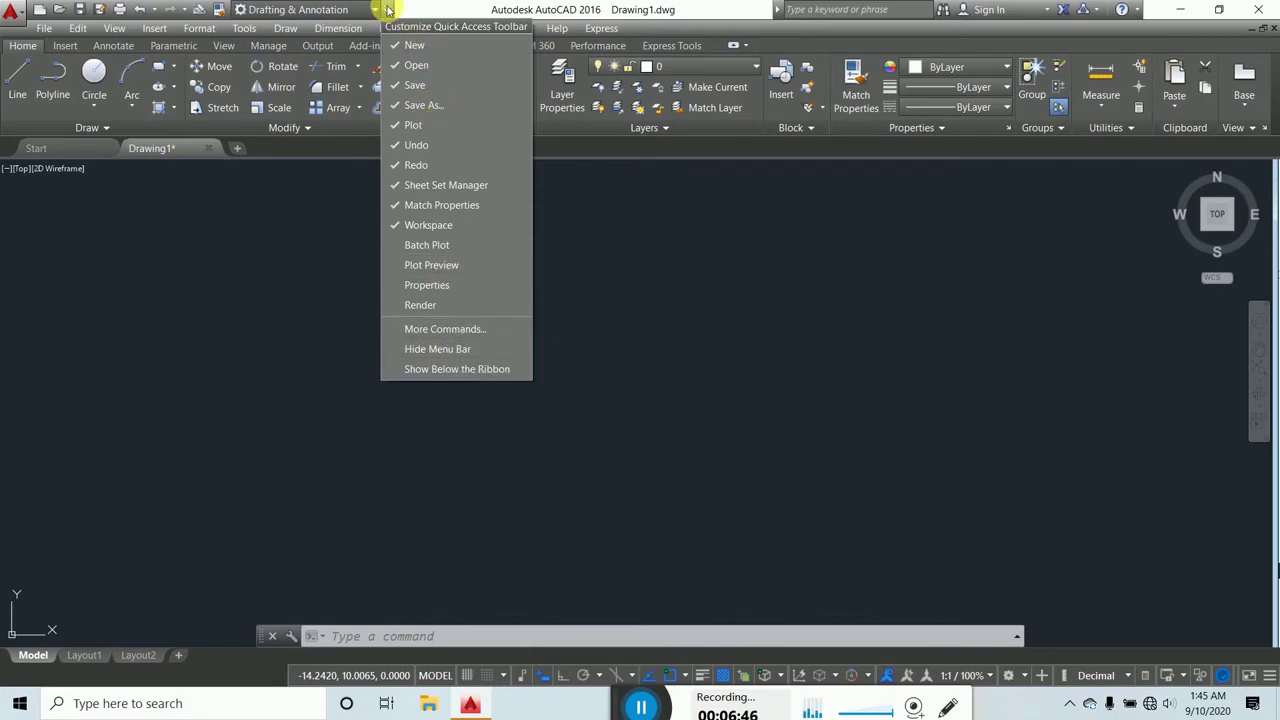
pyautogui.click(824, 48)
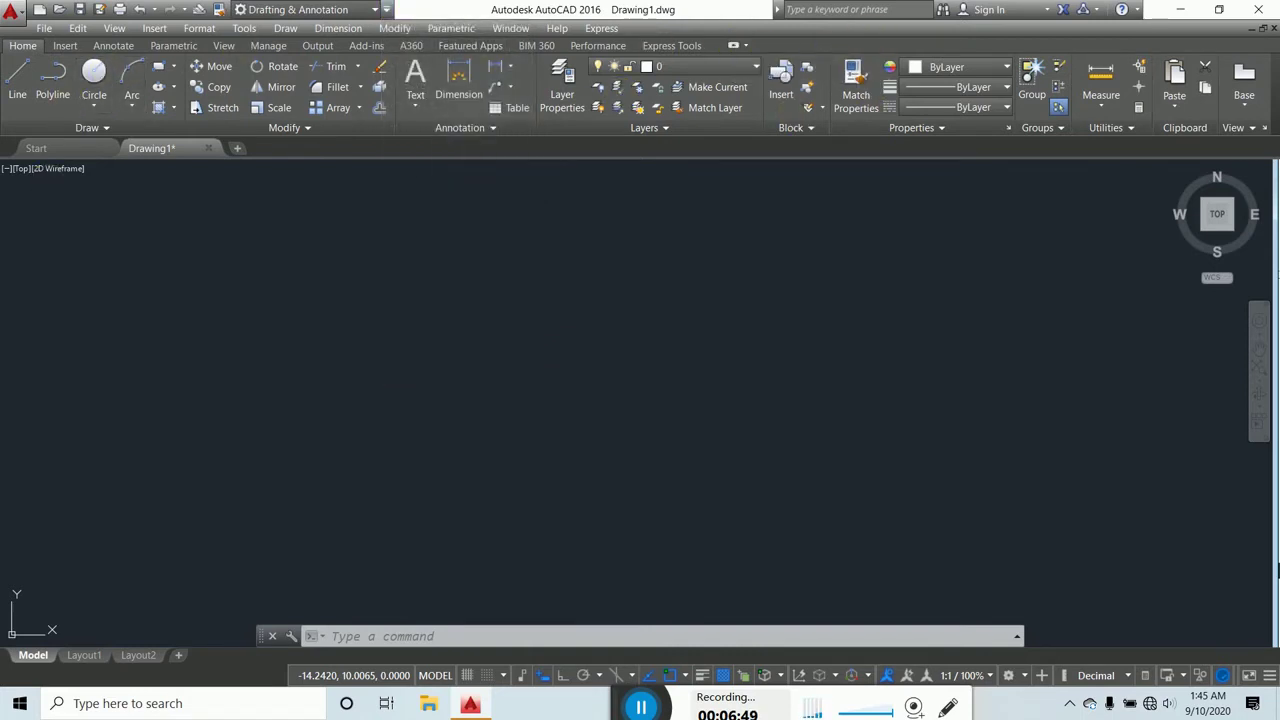
# Step: Cycle the ribbon through panel buttons, panel titles and tabs only, and restore the full ribbon
pyautogui.click(735, 47)
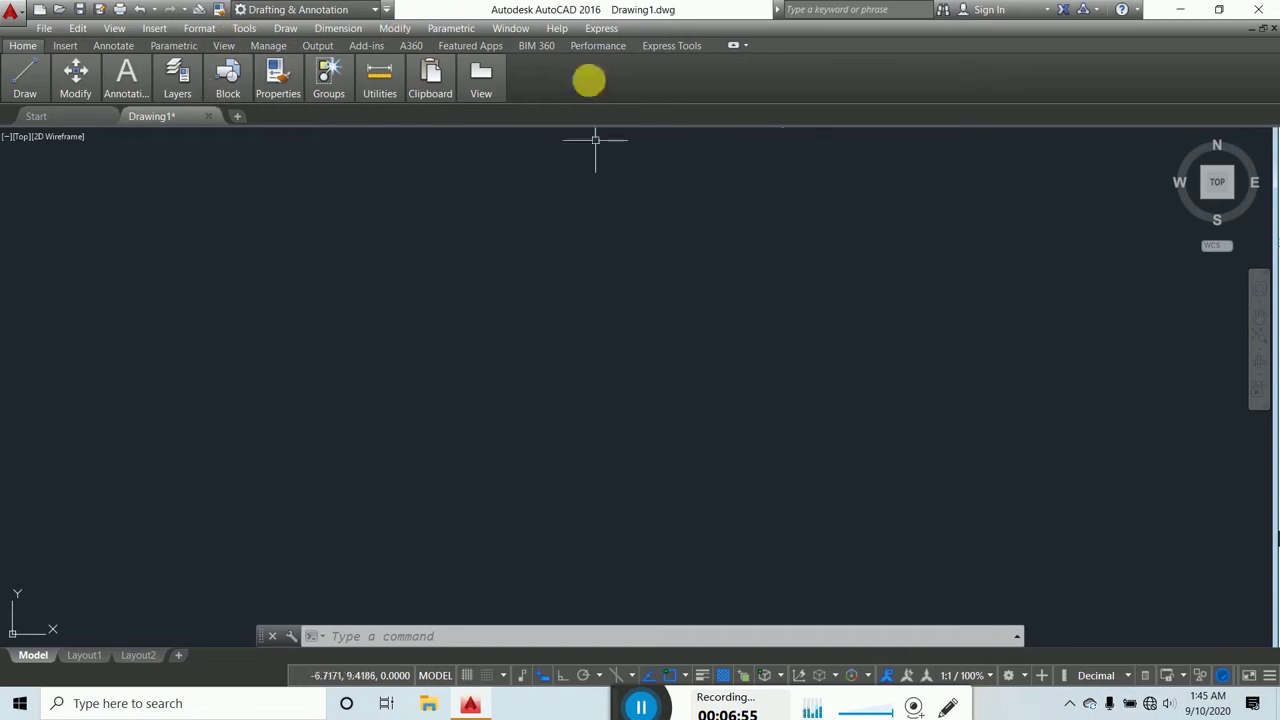
pyautogui.click(49, 33)
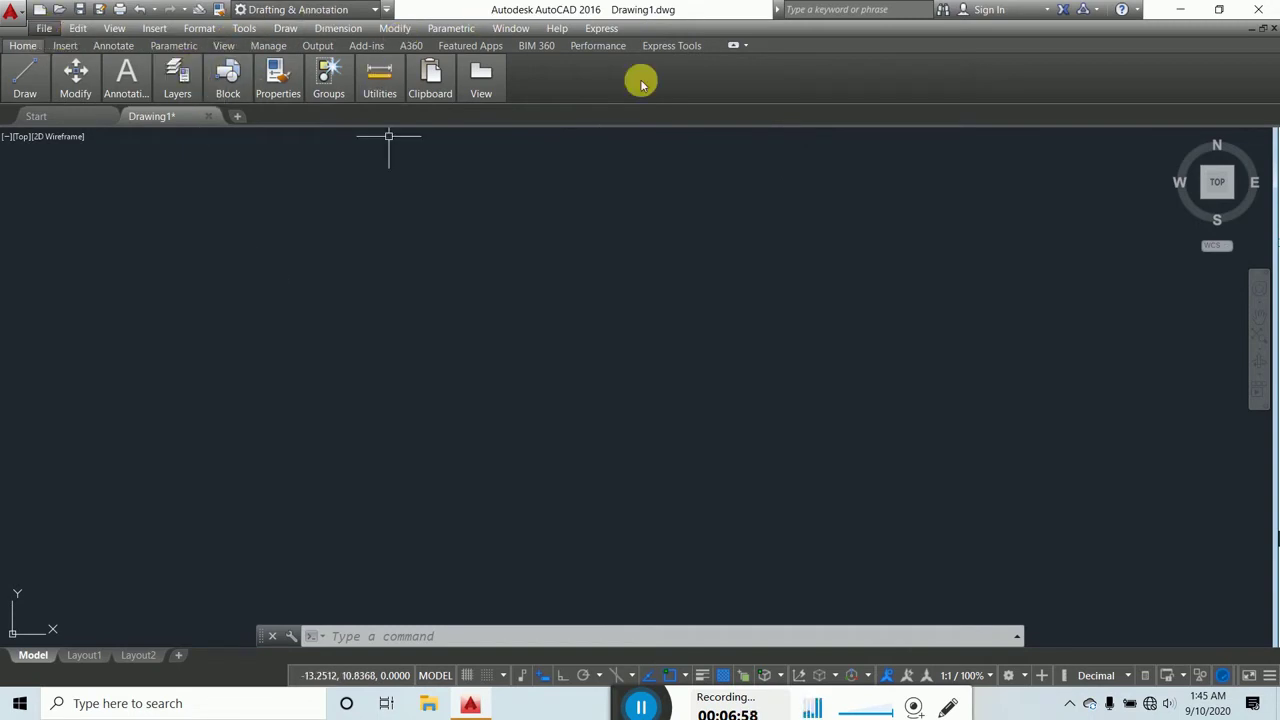
pyautogui.click(743, 72)
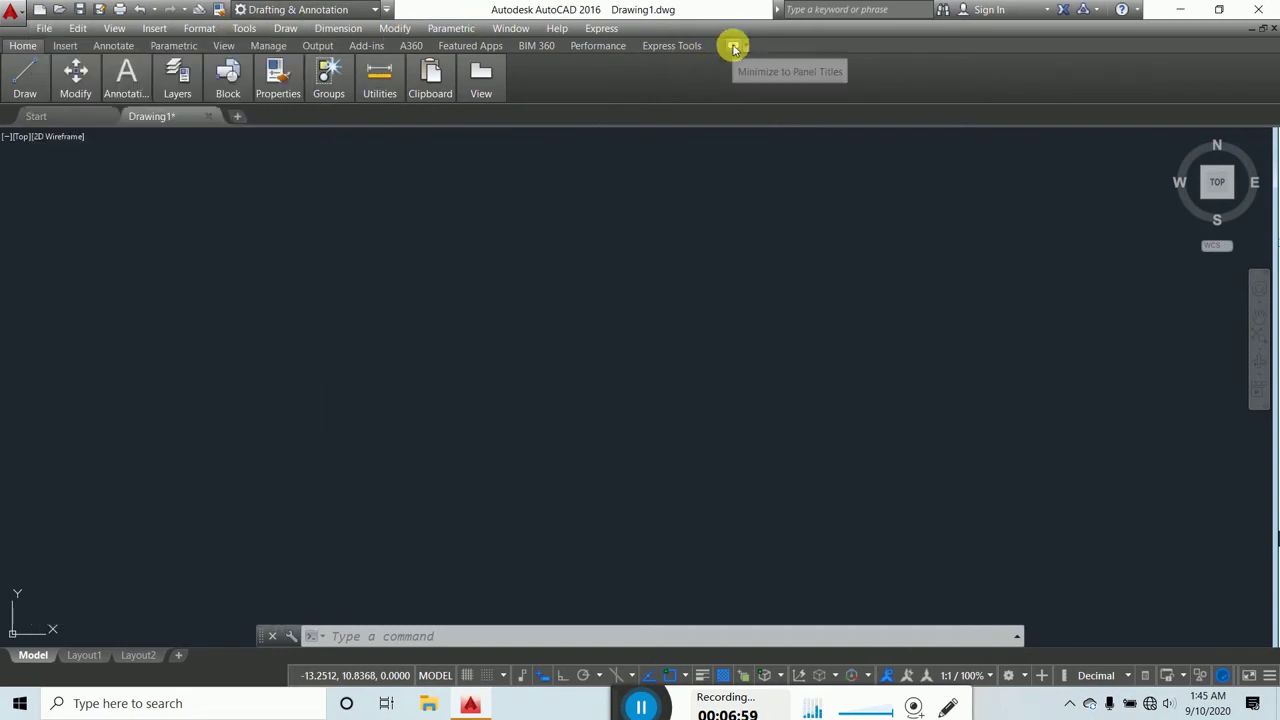
pyautogui.click(733, 47)
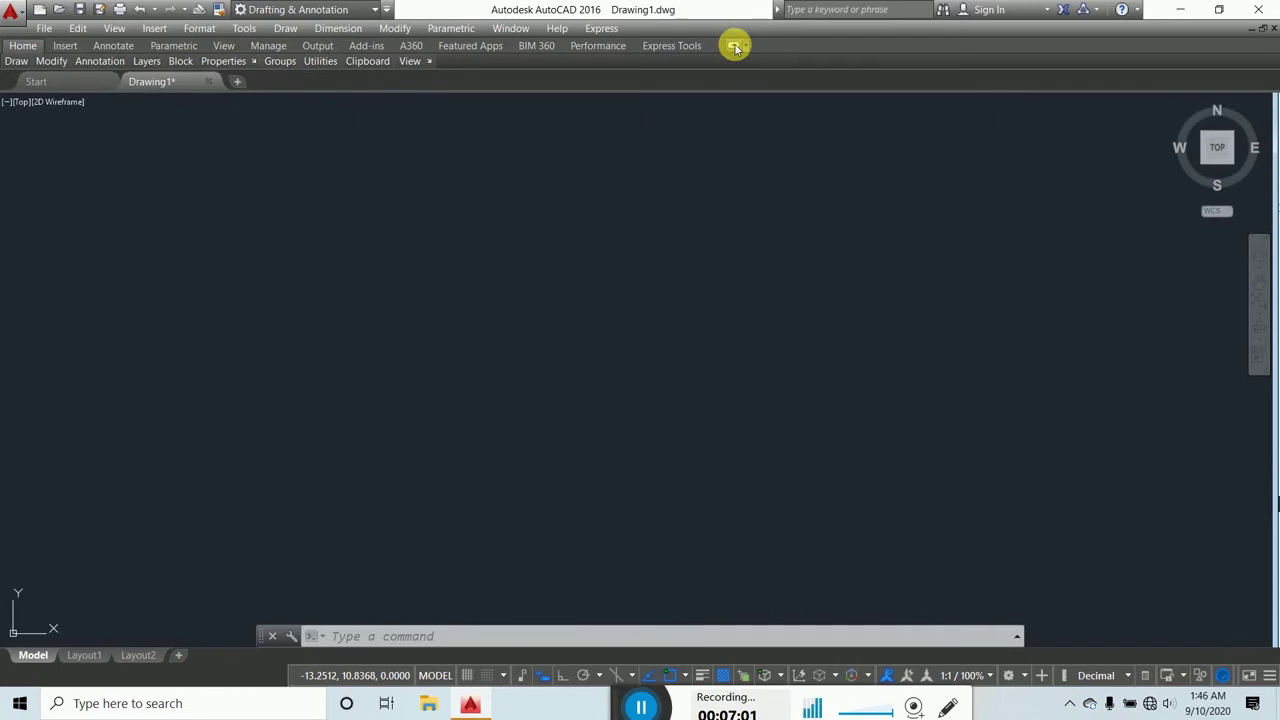
pyautogui.click(735, 47)
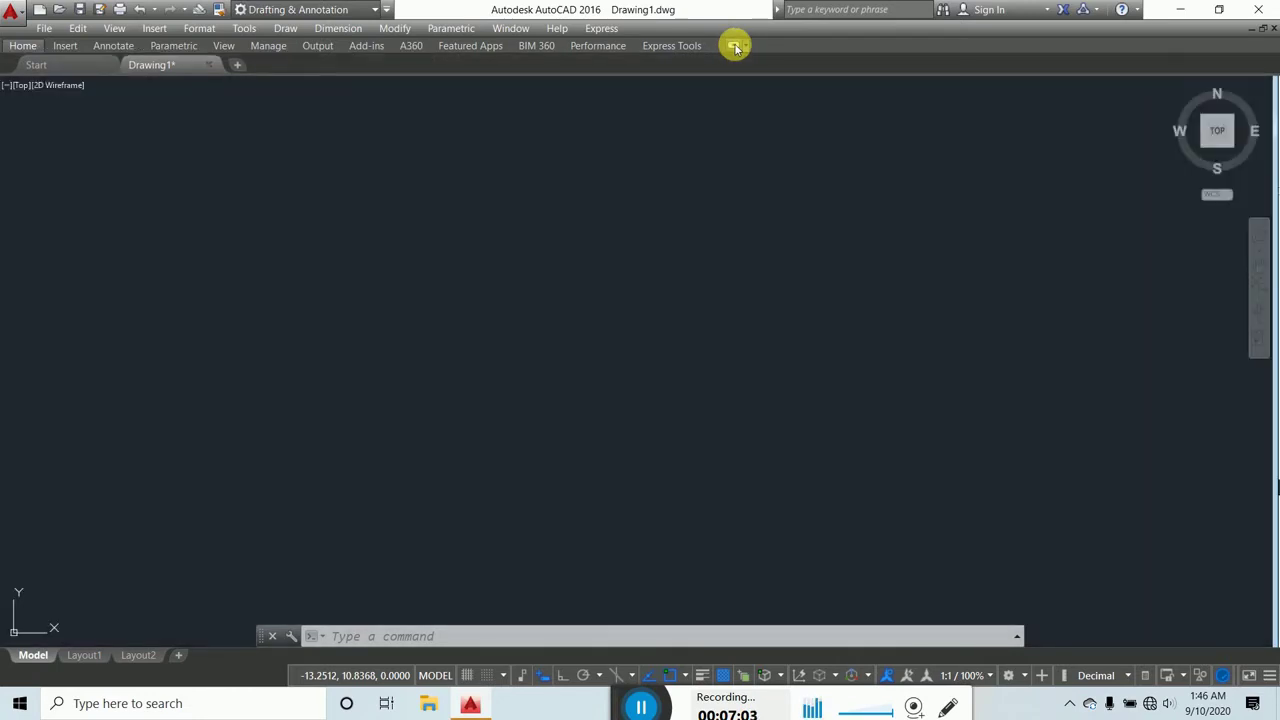
pyautogui.click(735, 47)
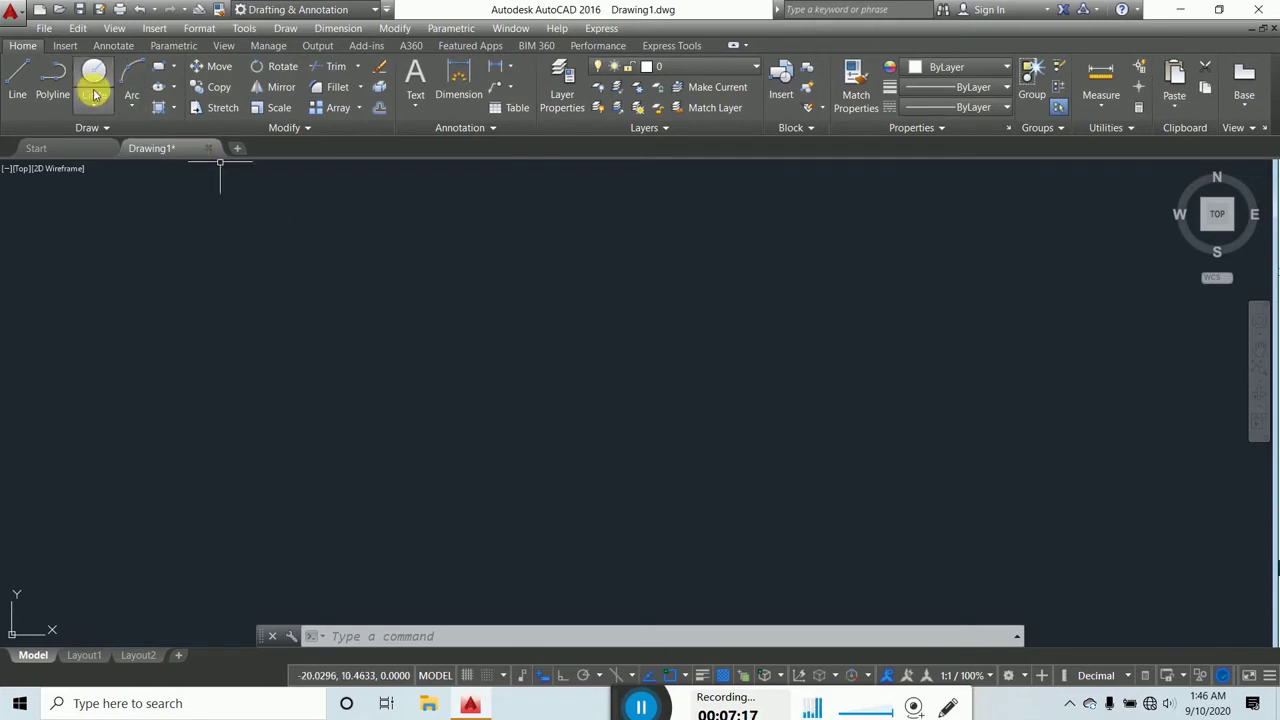
# Step: Draw a horizontal rectangle freehand in the empty model space
pyautogui.click(157, 65)
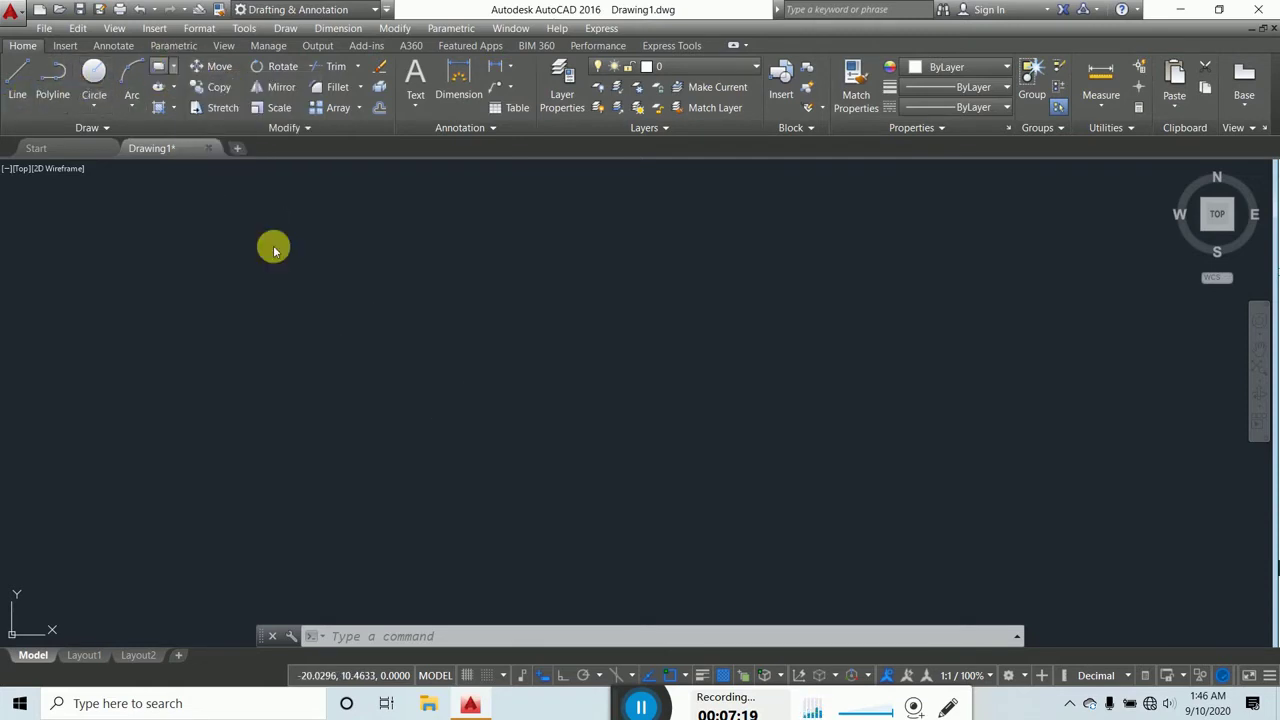
pyautogui.click(257, 300)
pyautogui.click(468, 390)
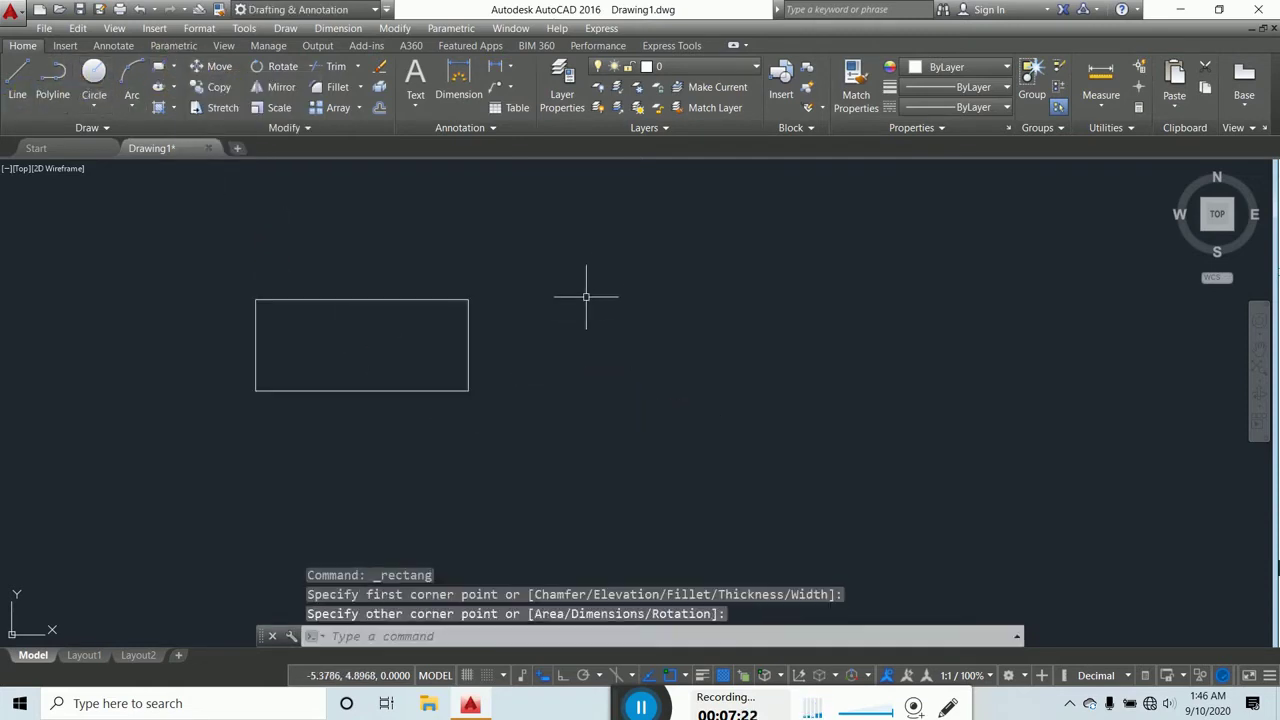
pyautogui.click(588, 286)
pyautogui.click(908, 466)
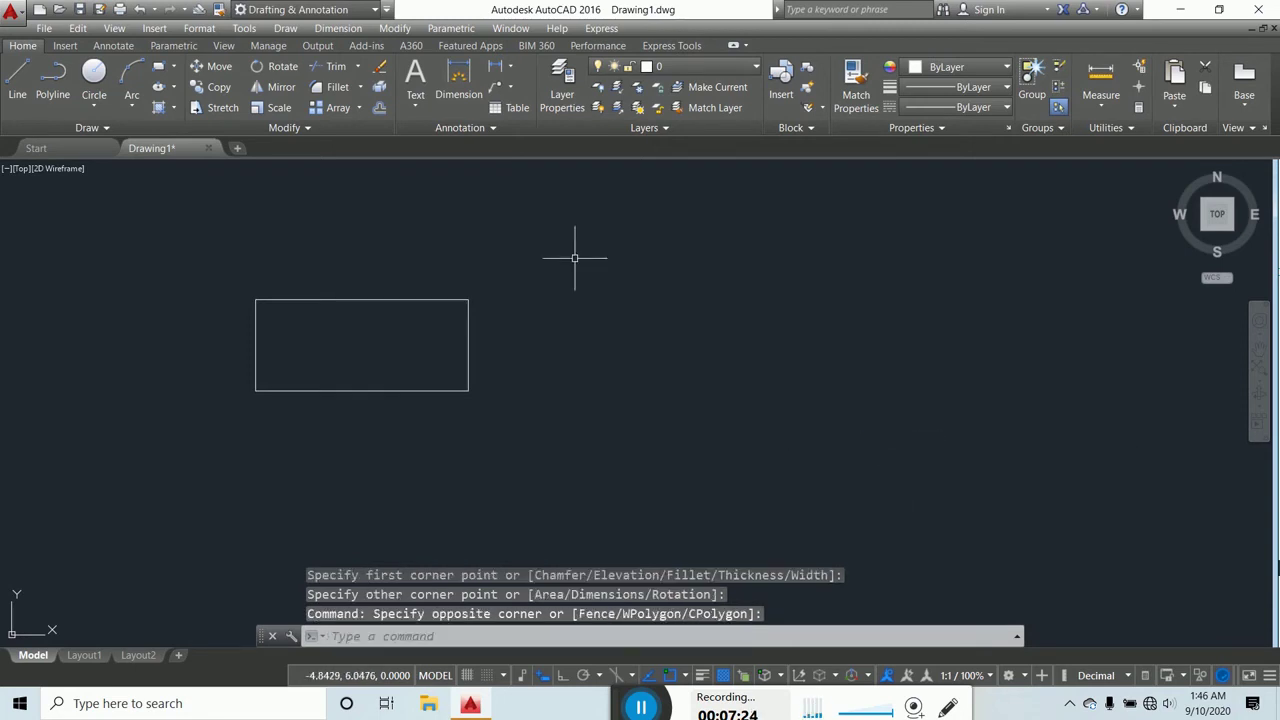
# Step: Draw a second horizontal rectangle with the RECTANG command to the right of the first one, at about the same height
pyautogui.write('rec')
pyautogui.press('Return')
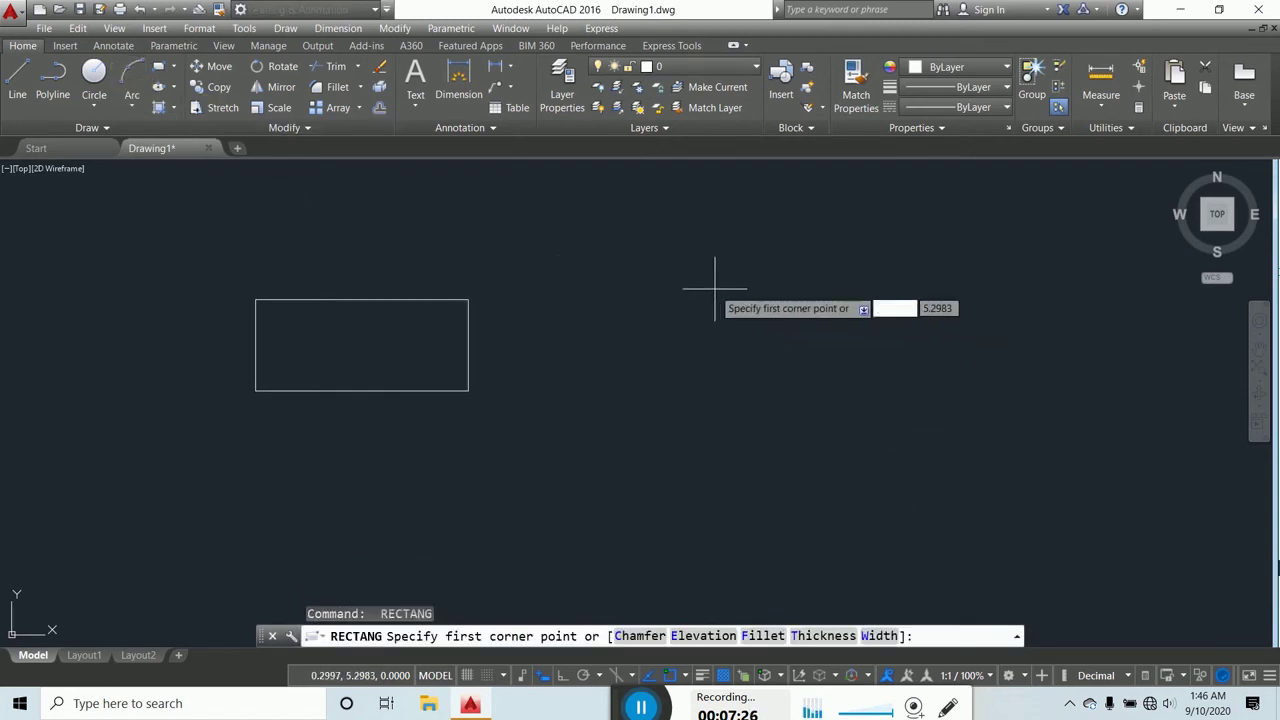
pyautogui.click(671, 292)
pyautogui.click(861, 398)
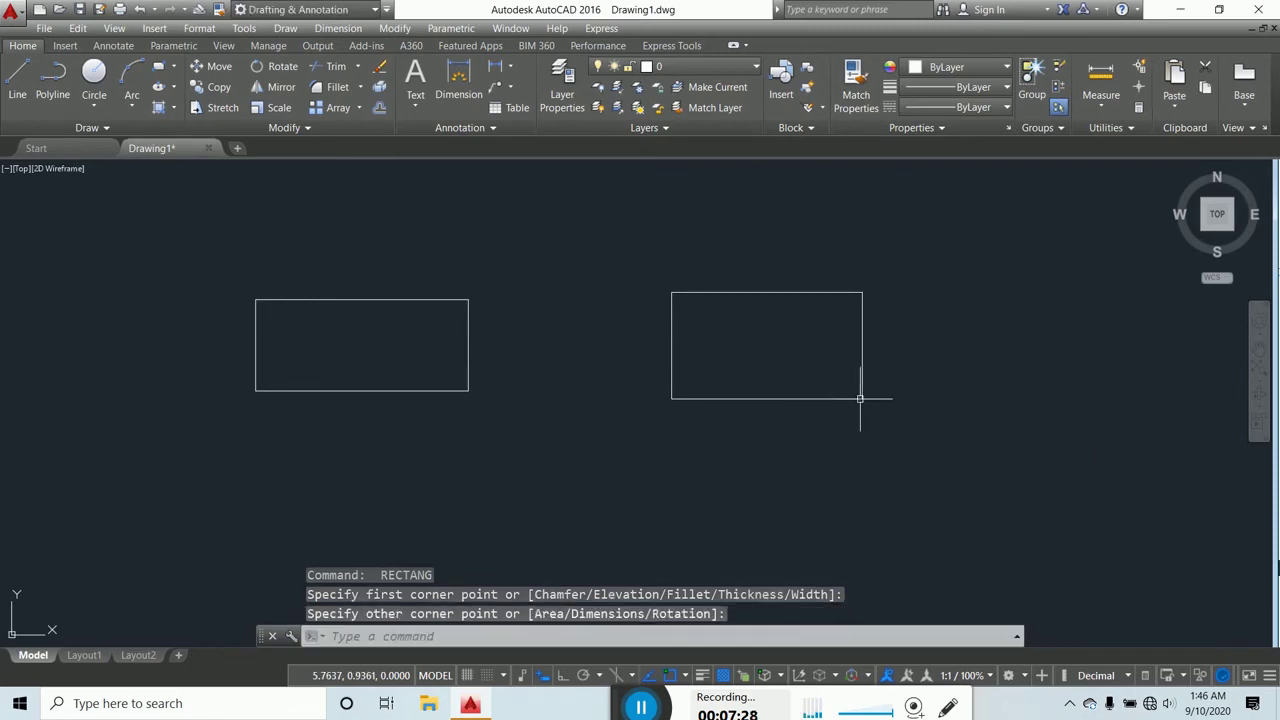
# Step: With Ortho on, draw a five-segment stepped line from below the second rectangle, going right, up, left, up and right
pyautogui.click(16, 70)
pyautogui.scroll(-2, 652, 453)
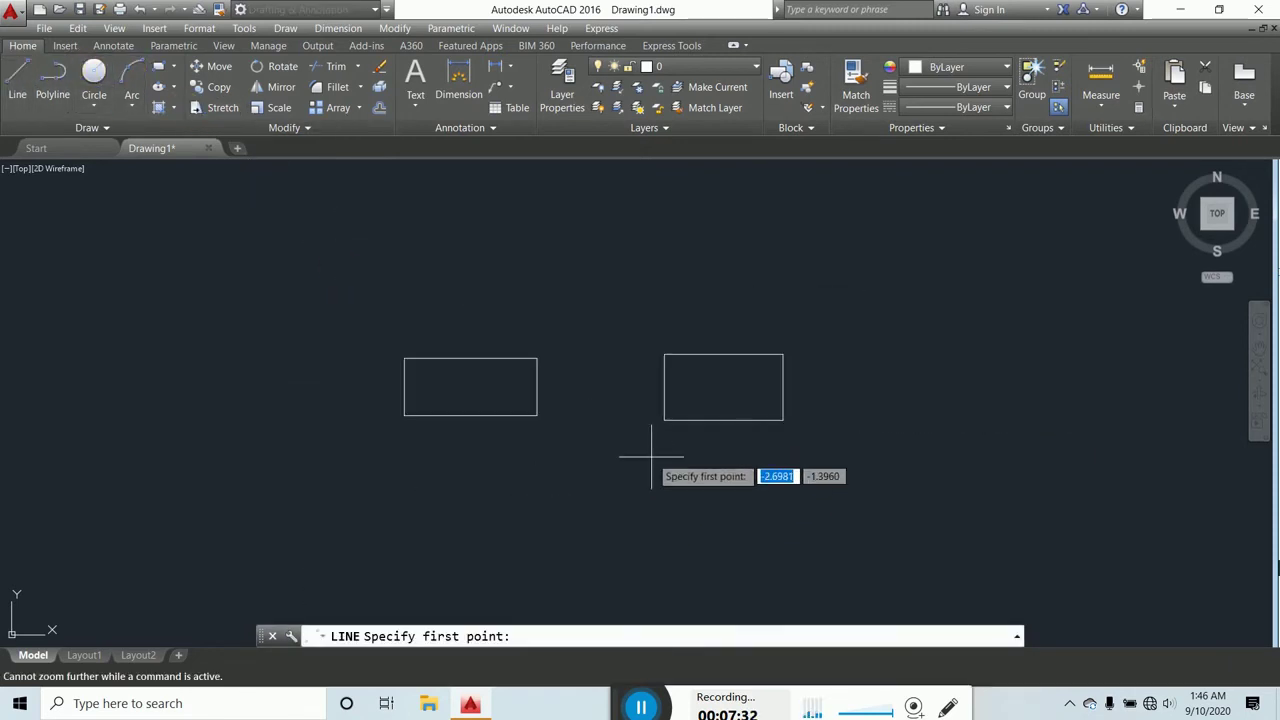
pyautogui.click(625, 499)
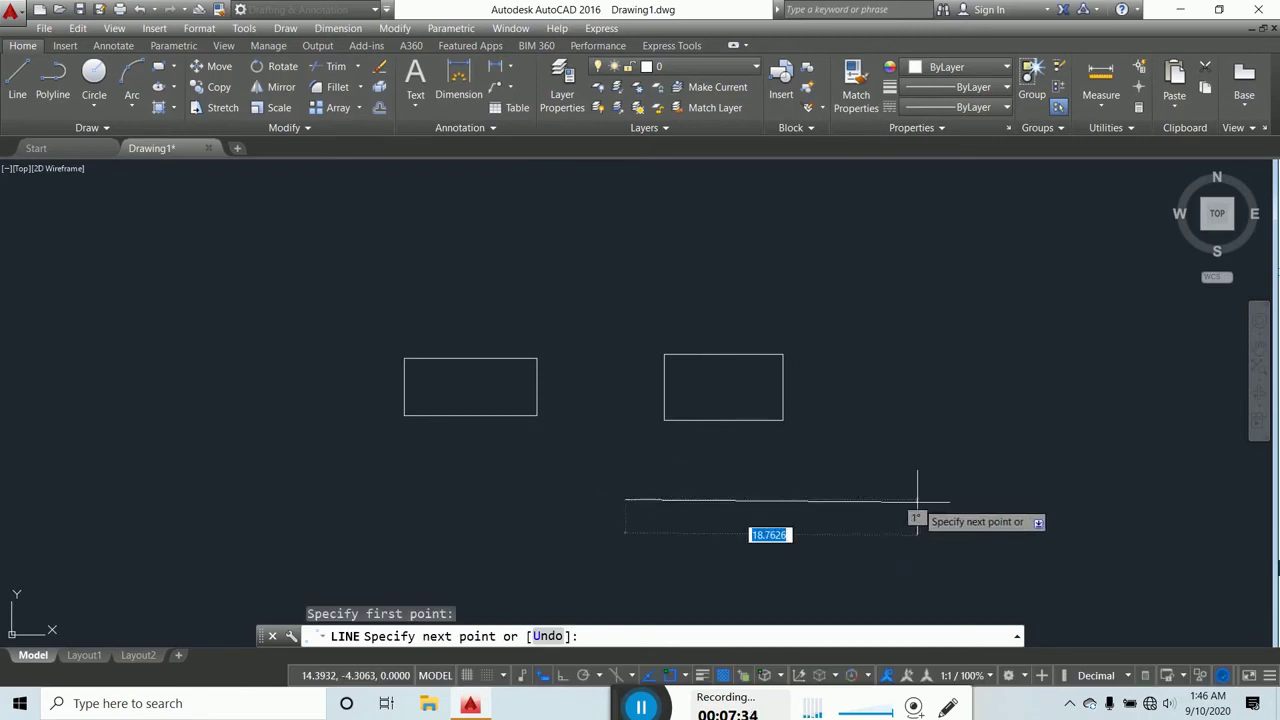
pyautogui.press('F8')
pyautogui.click(914, 485)
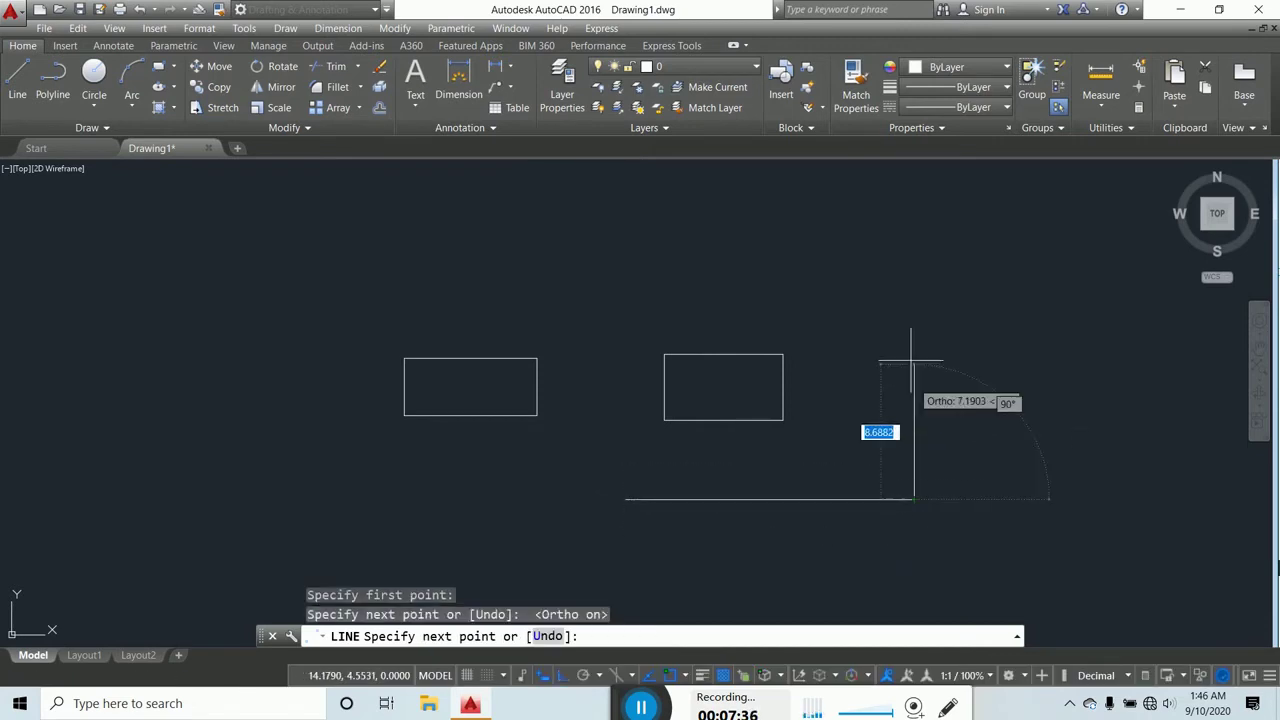
pyautogui.click(914, 344)
pyautogui.click(793, 335)
pyautogui.click(891, 234)
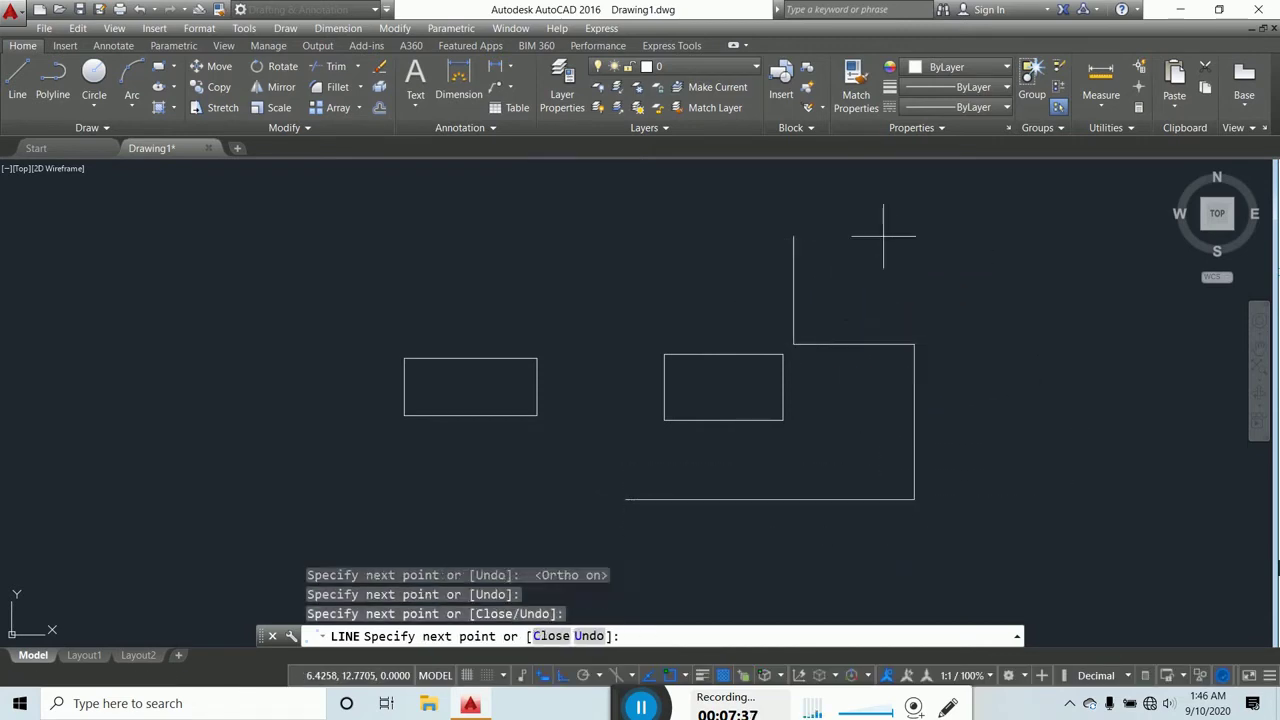
pyautogui.click(1043, 294)
pyautogui.press('Return')
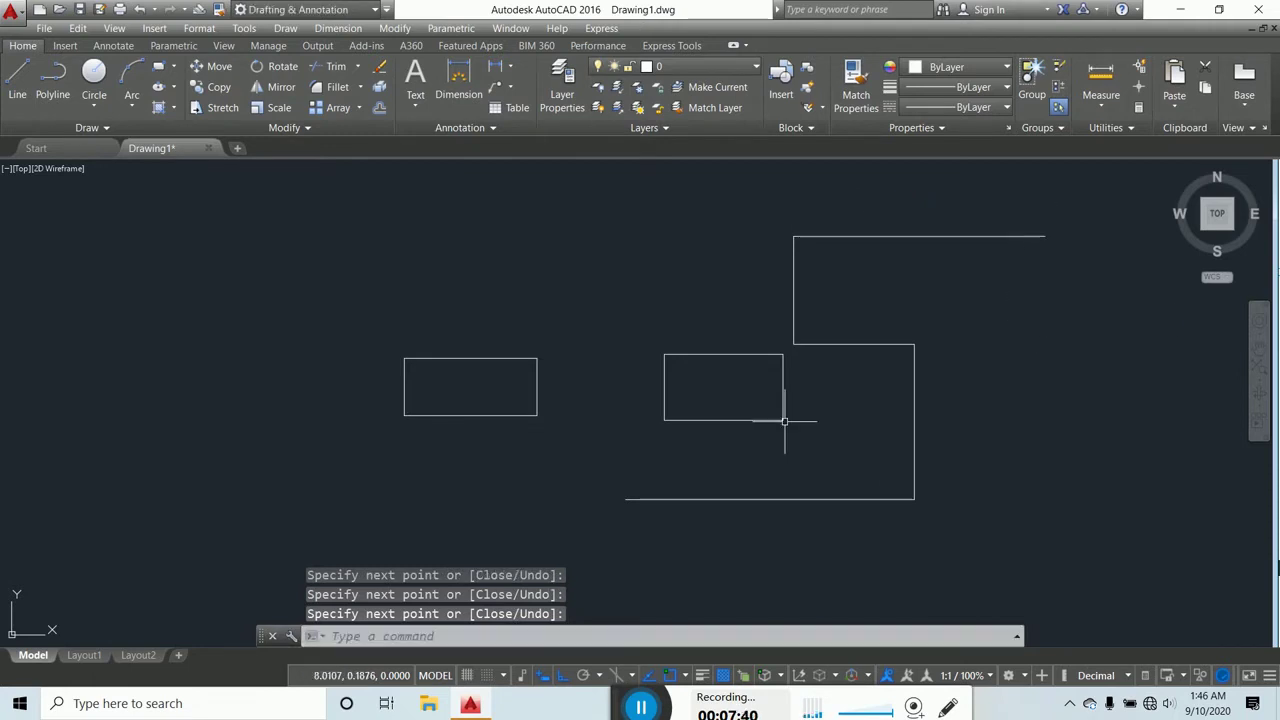
# Step: Turn object snap off and try to locate the first rectangle's upper right corner as a line's start point
pyautogui.scroll(-2, 643, 391)
pyautogui.press('Escape')
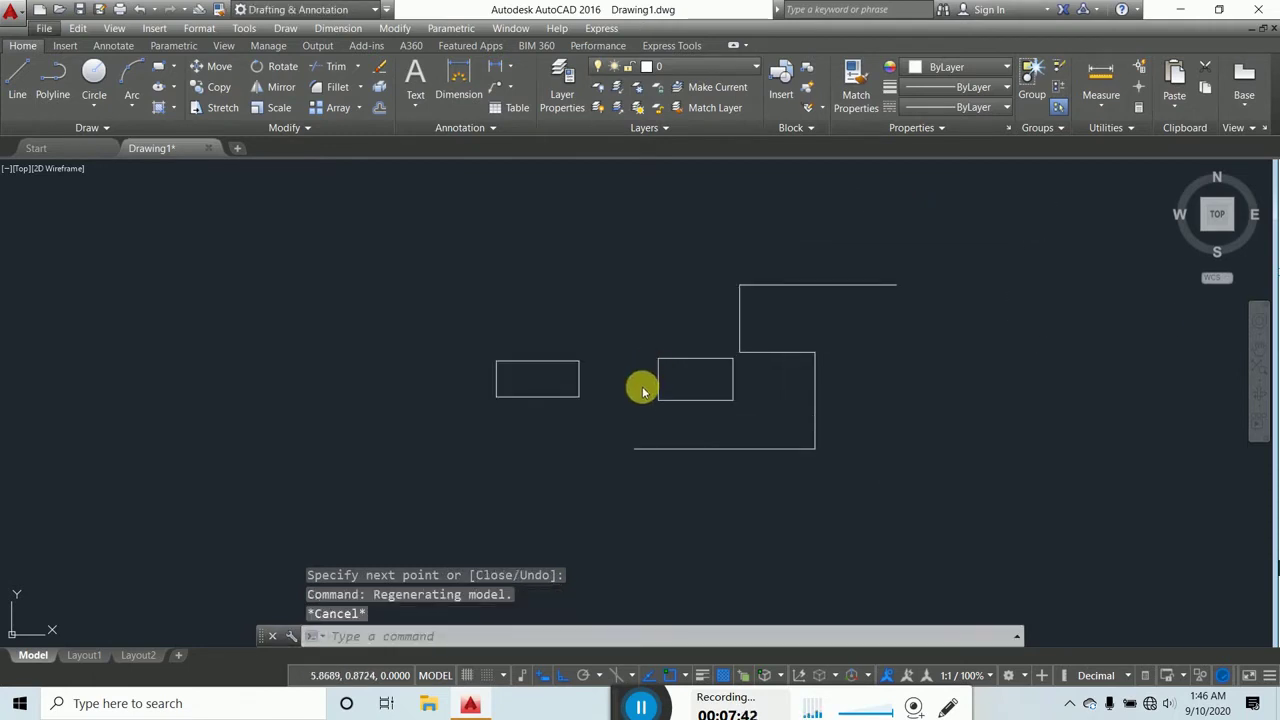
pyautogui.moveTo(637, 377); pyautogui.dragTo(635, 387, button='middle')
pyautogui.press('Escape')
pyautogui.press('Escape')
pyautogui.press('Escape')
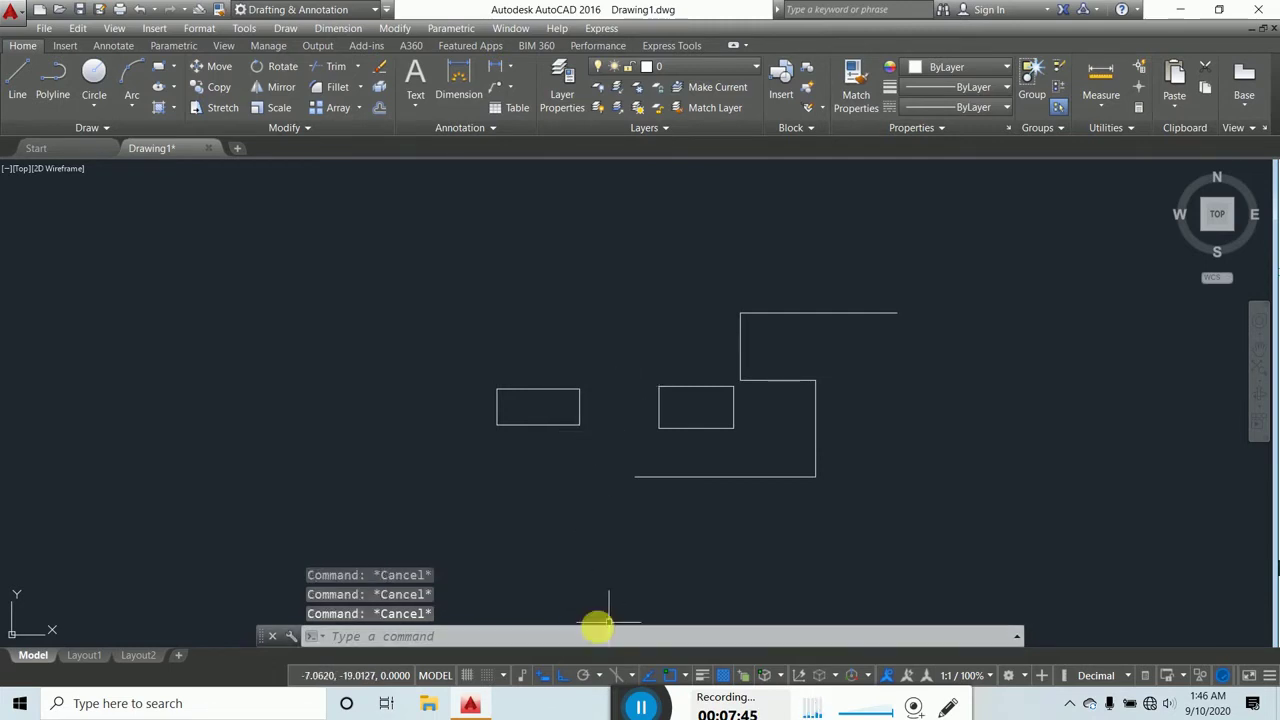
pyautogui.click(668, 677)
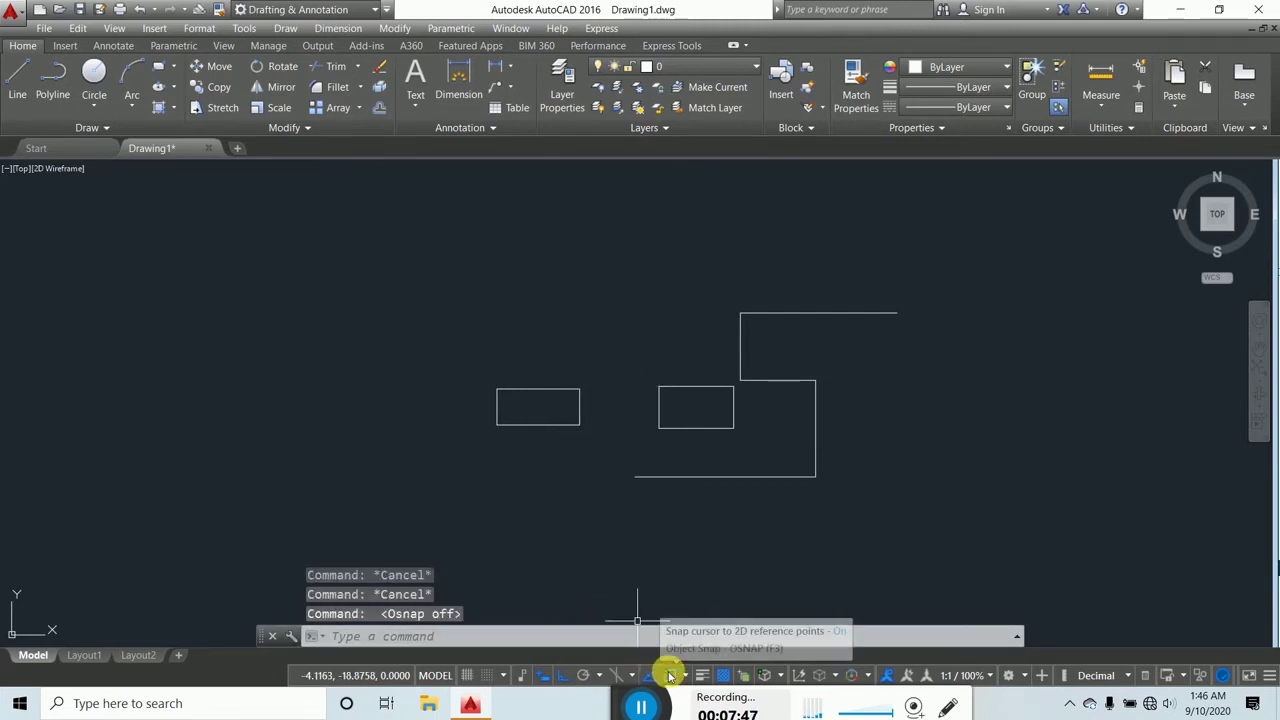
pyautogui.scroll(6, 565, 370)
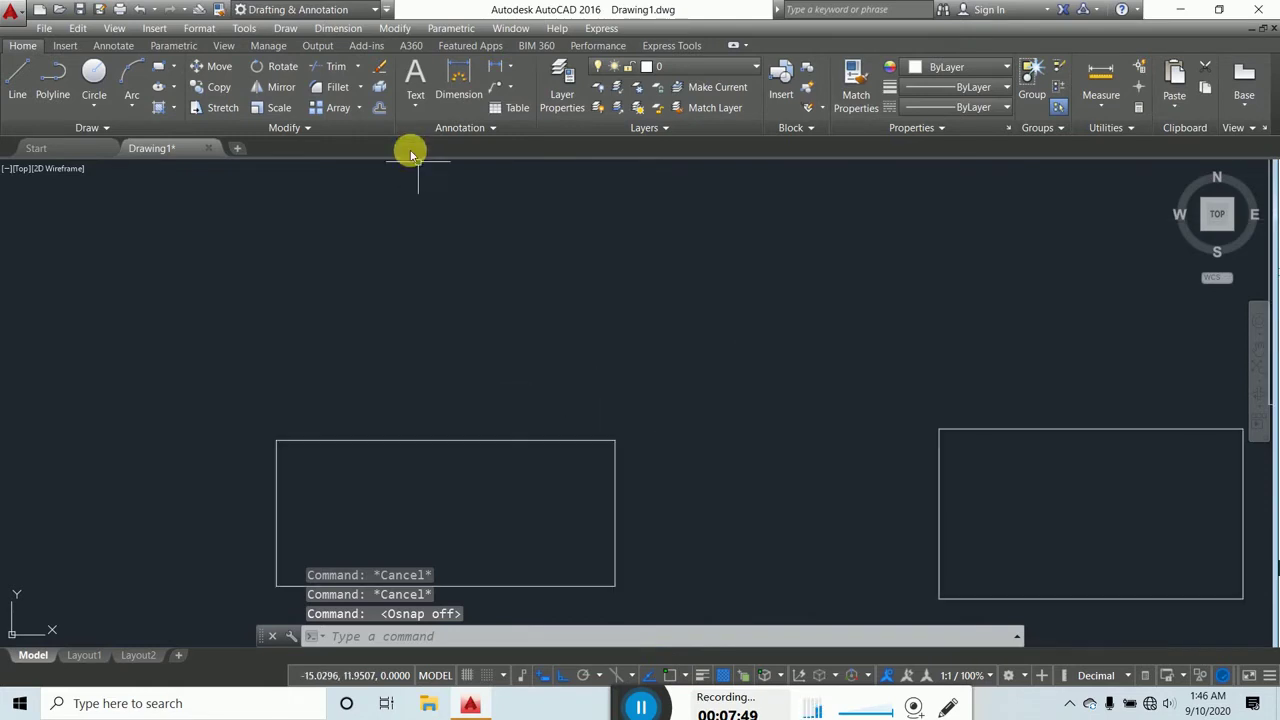
pyautogui.scroll(-2, 592, 260)
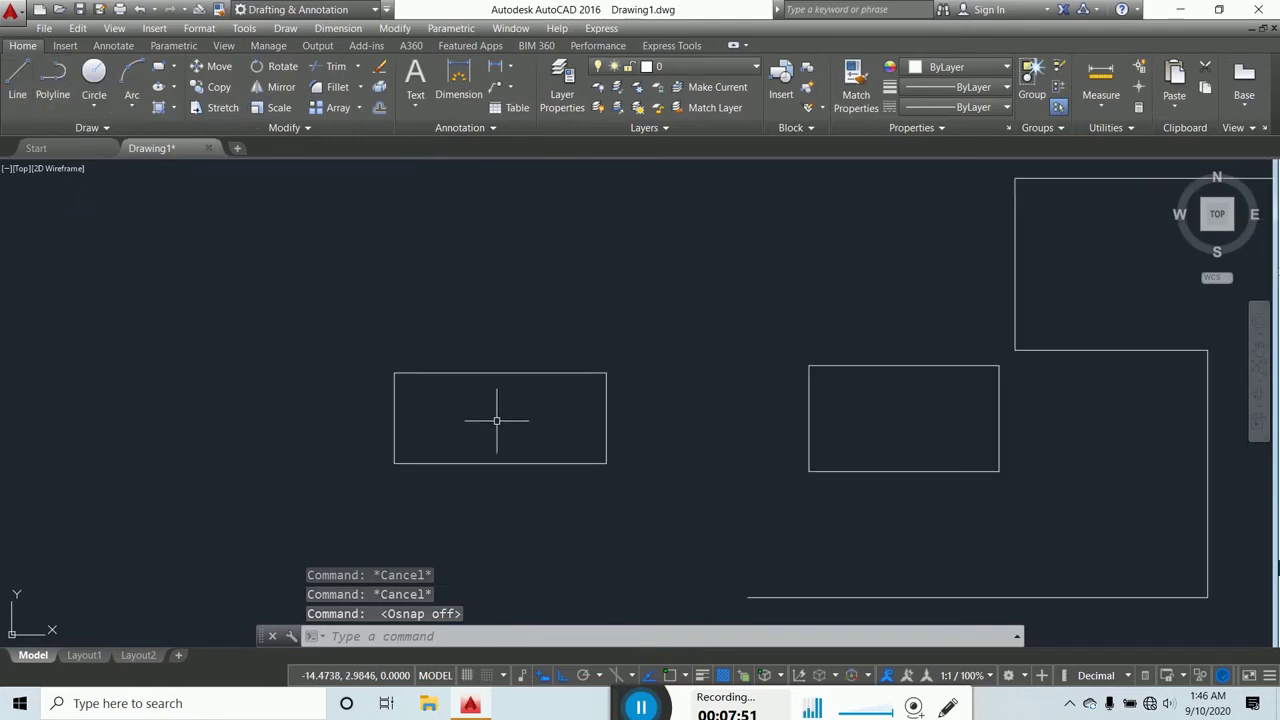
pyautogui.moveTo(496, 420); pyautogui.dragTo(500, 399, button='middle')
pyautogui.press('Escape')
pyautogui.press('Escape')
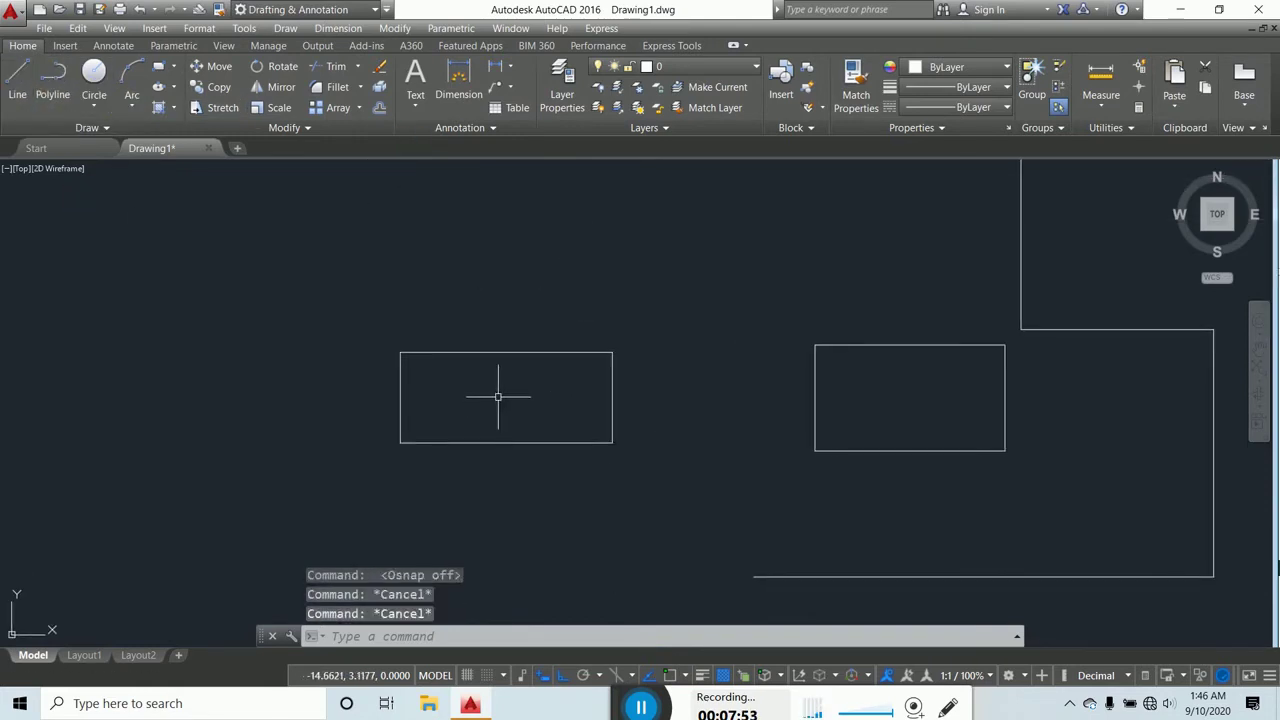
pyautogui.click(16, 86)
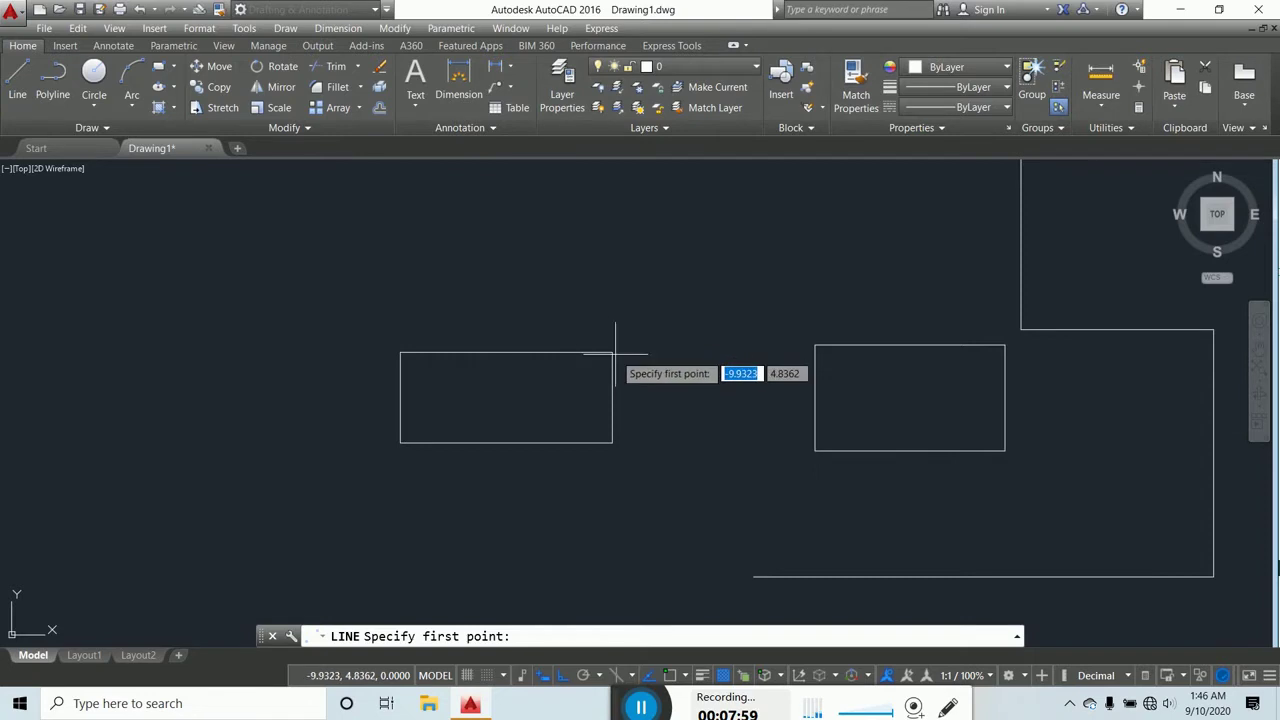
pyautogui.scroll(6, 613, 352)
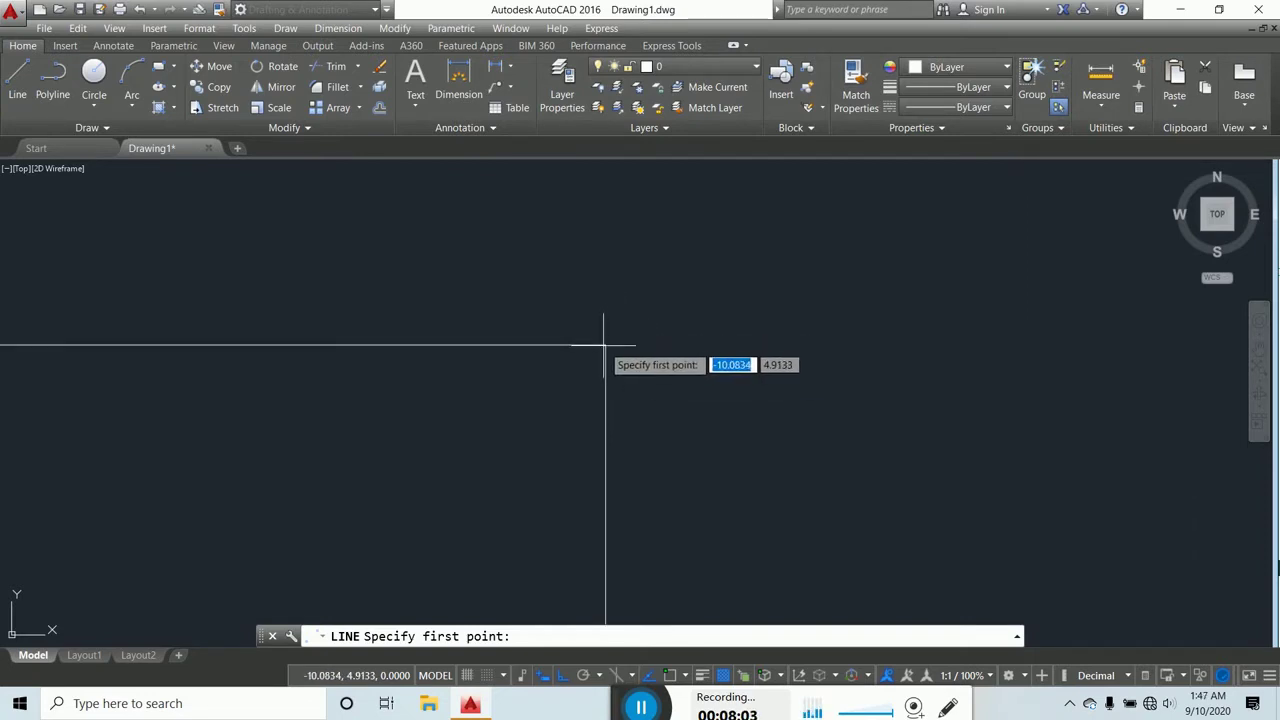
pyautogui.scroll(-3, 606, 345)
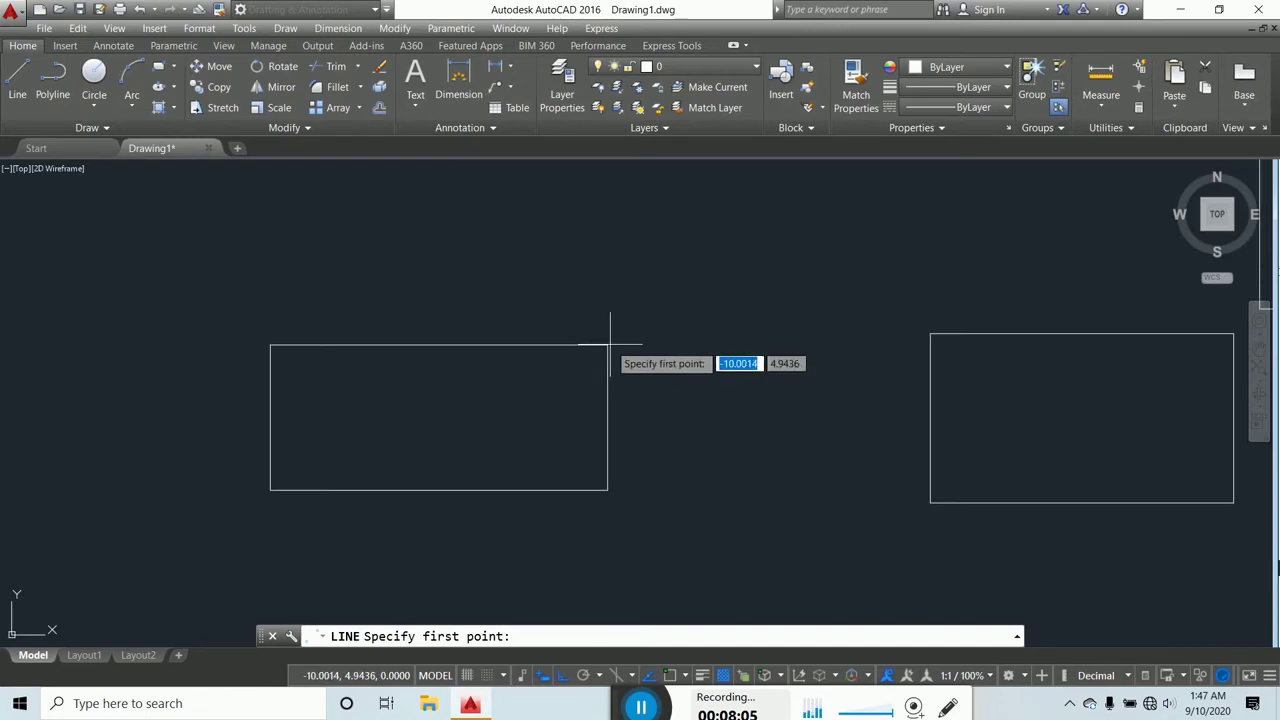
# Step: Turn object snap on and draw a four-segment stepped line from the first rectangle's upper right corner, going up, right, down and right
pyautogui.click(671, 676)
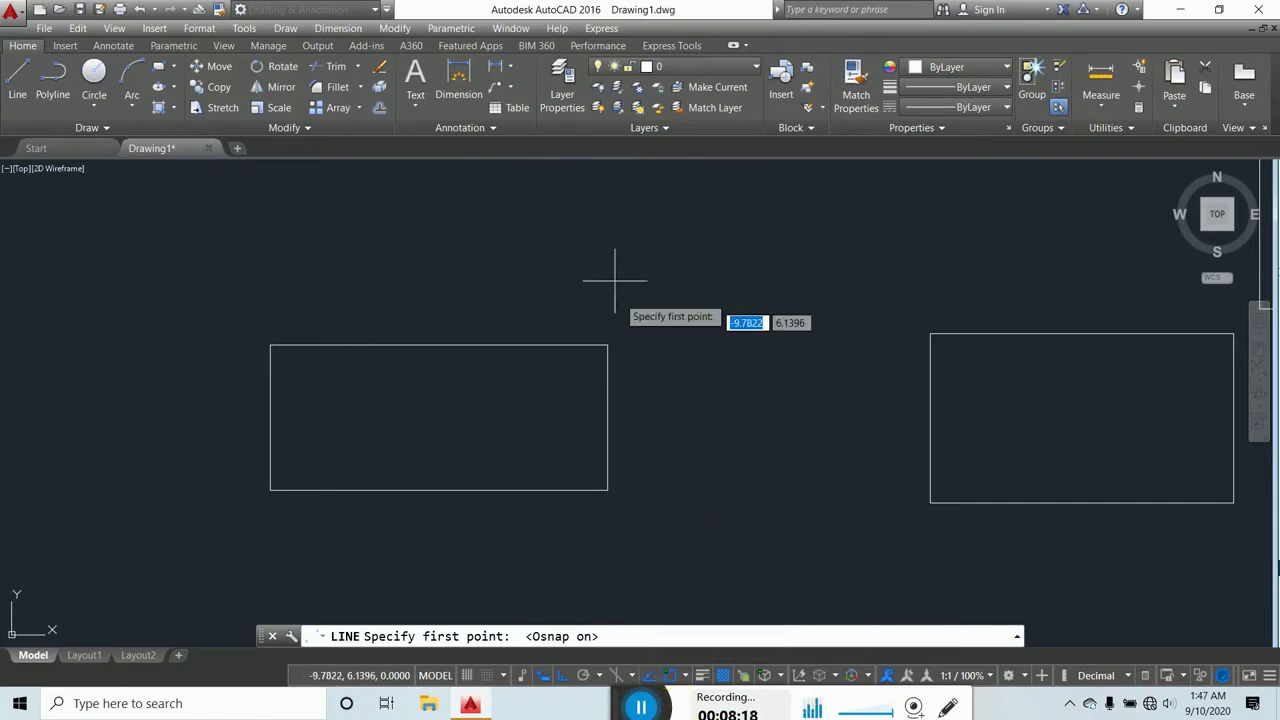
pyautogui.click(20, 78)
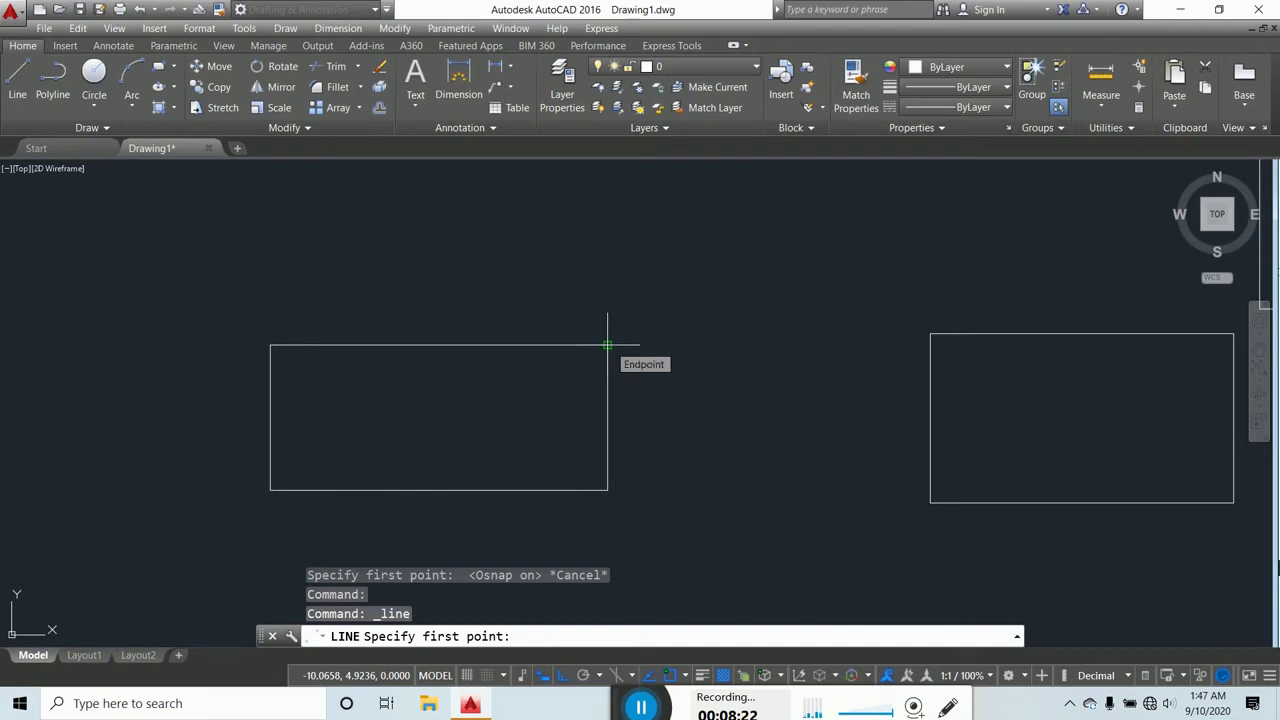
pyautogui.click(607, 345)
pyautogui.click(607, 274)
pyautogui.click(700, 274)
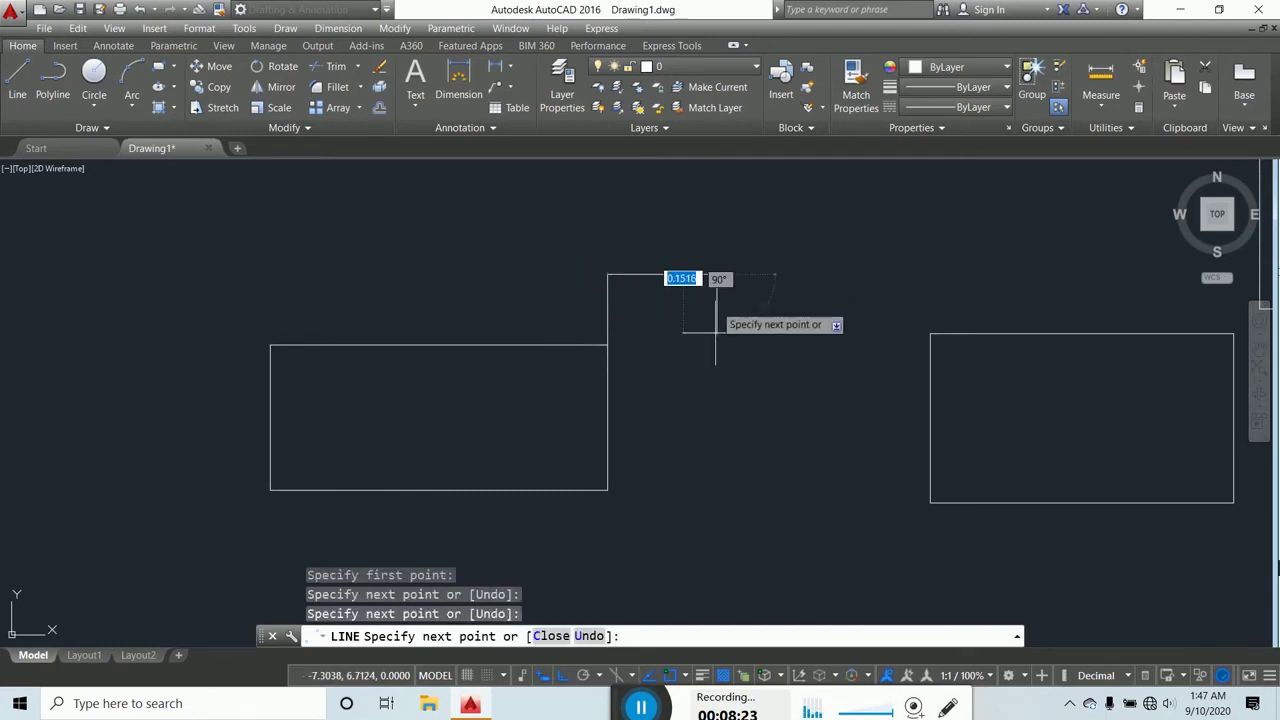
pyautogui.click(716, 471)
pyautogui.click(838, 471)
pyautogui.press('Return')
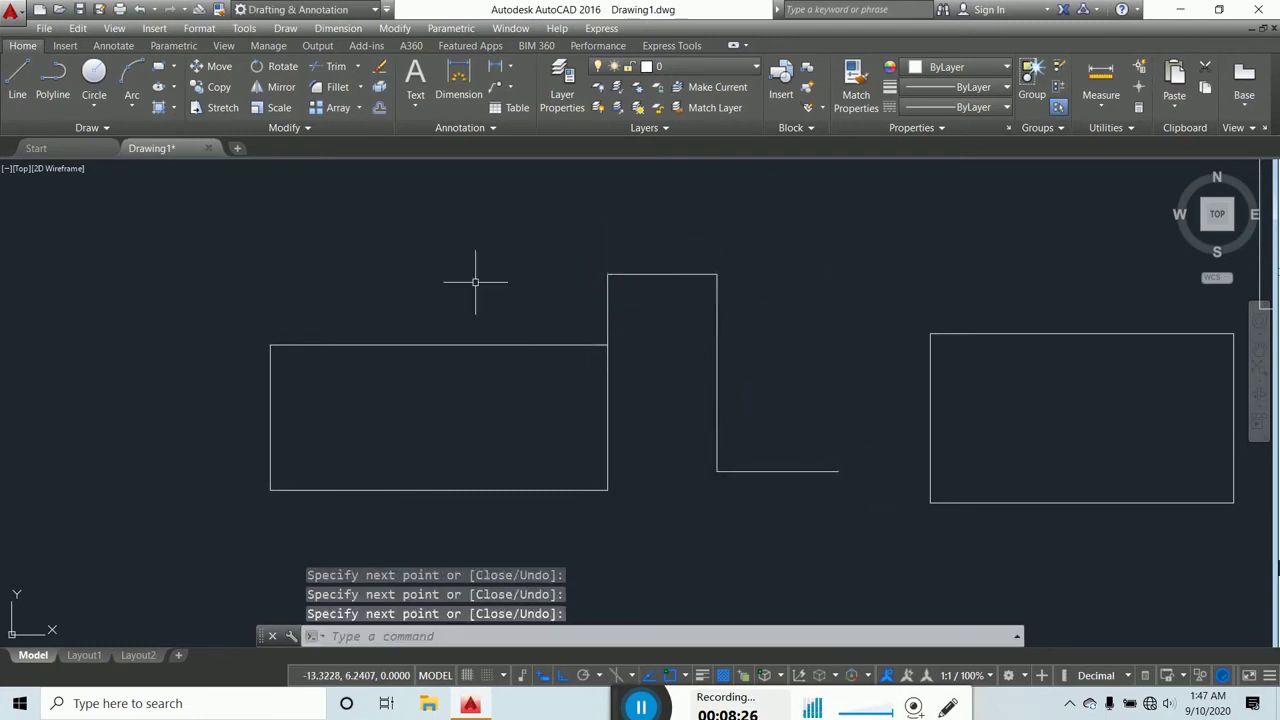
pyautogui.click(18, 75)
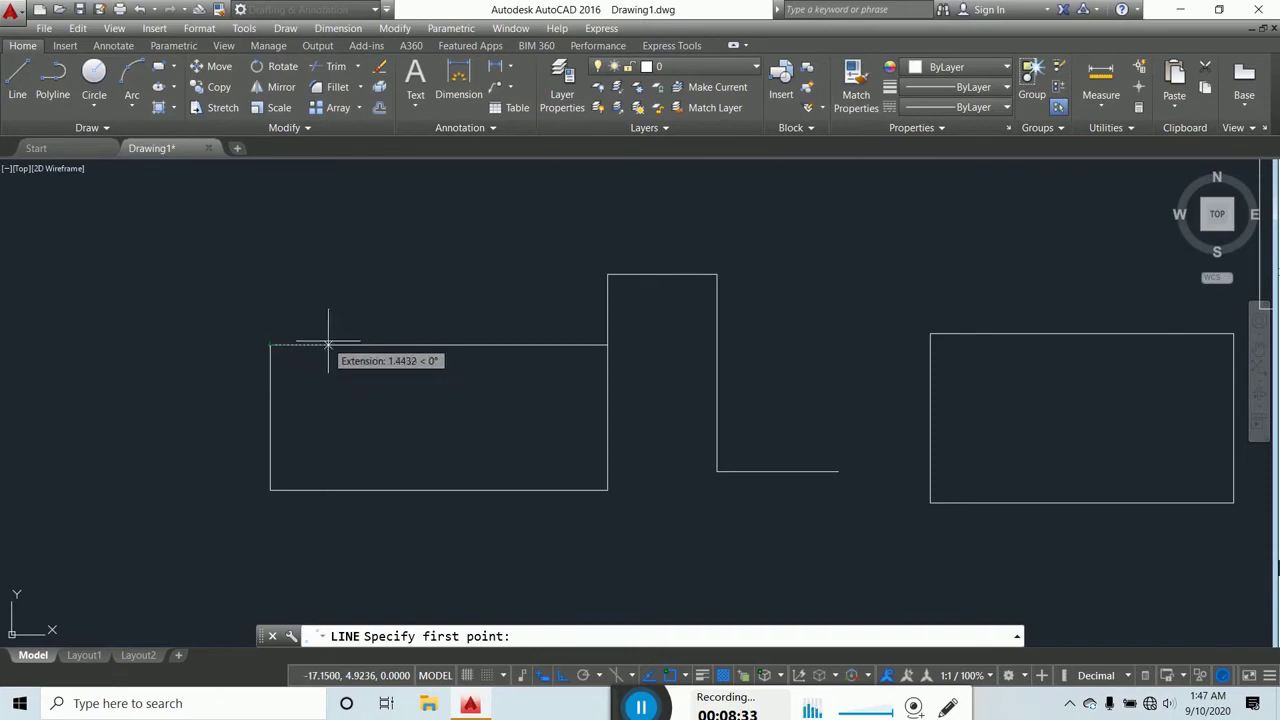
pyautogui.press('Escape')
pyautogui.scroll(-4, 505, 295)
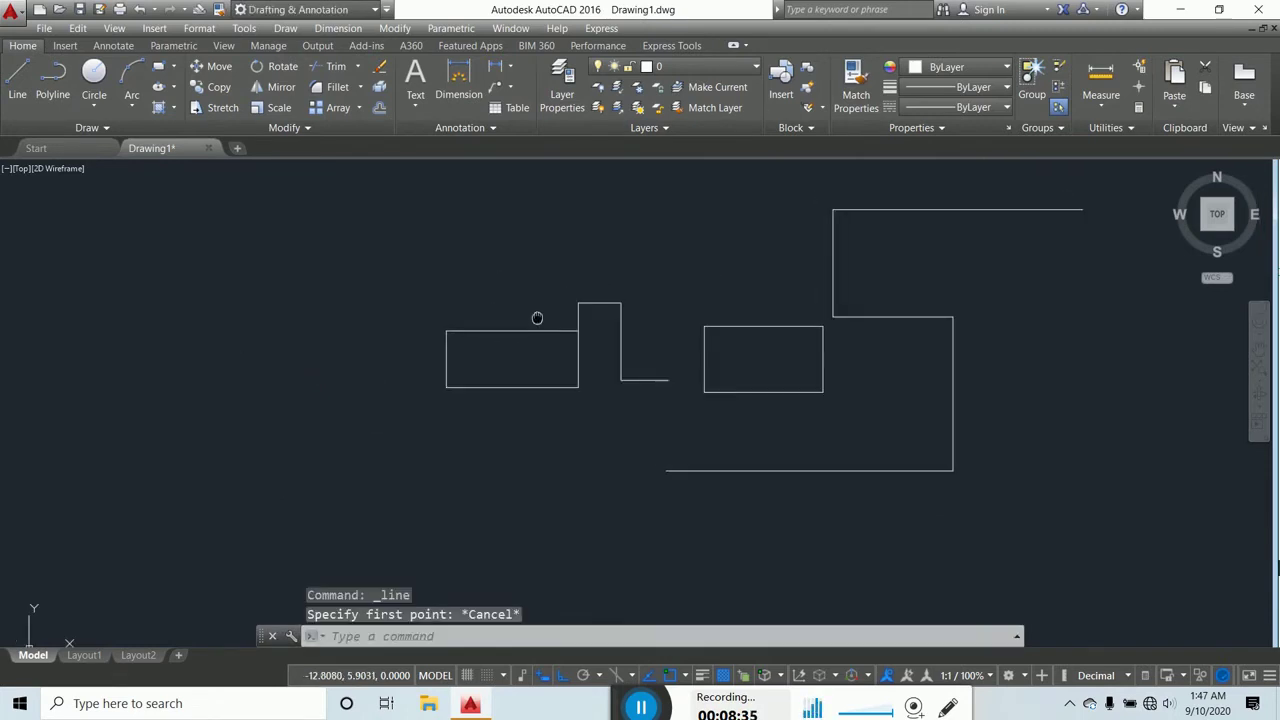
pyautogui.press('Escape')
pyautogui.press('Escape')
pyautogui.press('Escape')
# Step: Enable all object snap modes in the Drafting Settings using the OS command
pyautogui.write('OS')
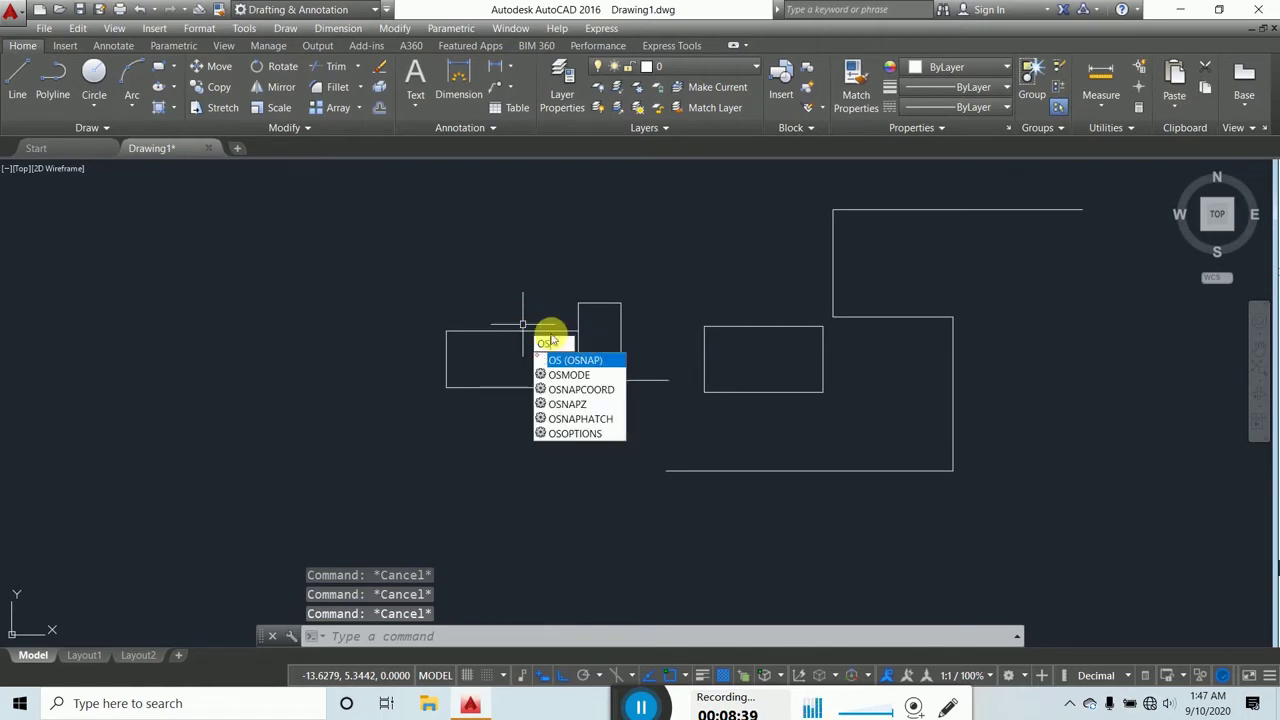
pyautogui.press('Return')
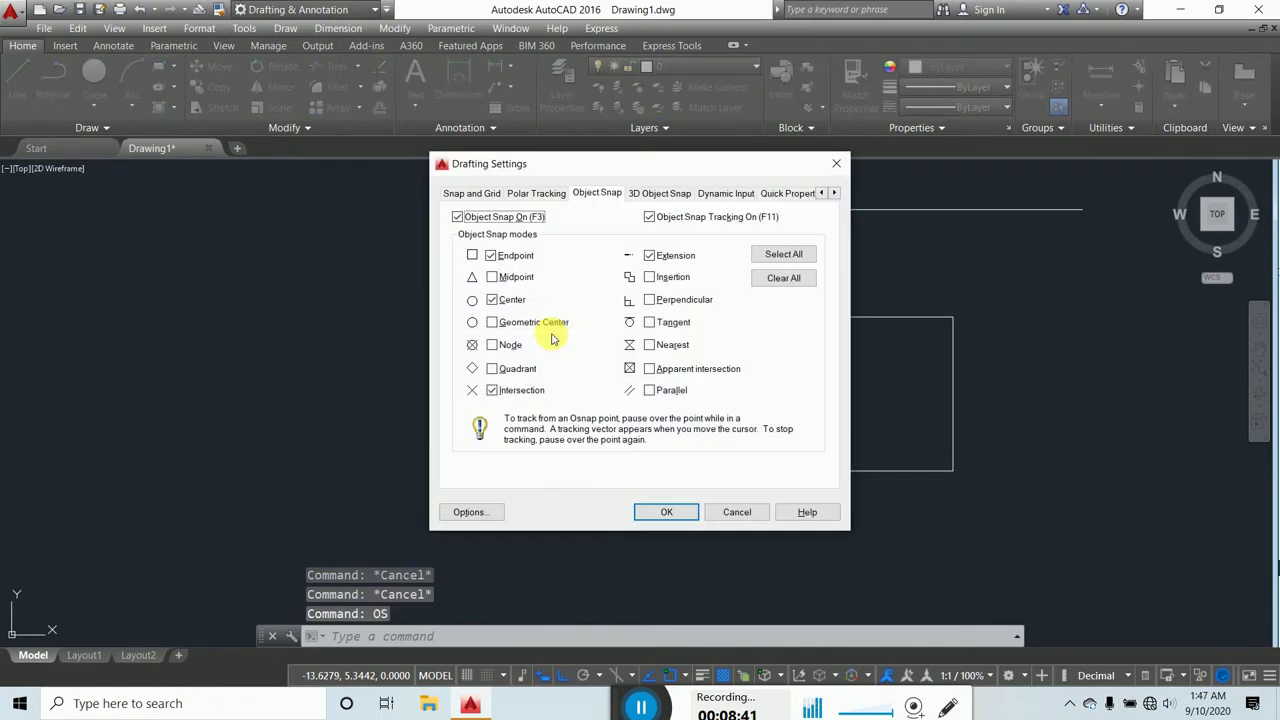
pyautogui.moveTo(645, 172); pyautogui.dragTo(684, 196)
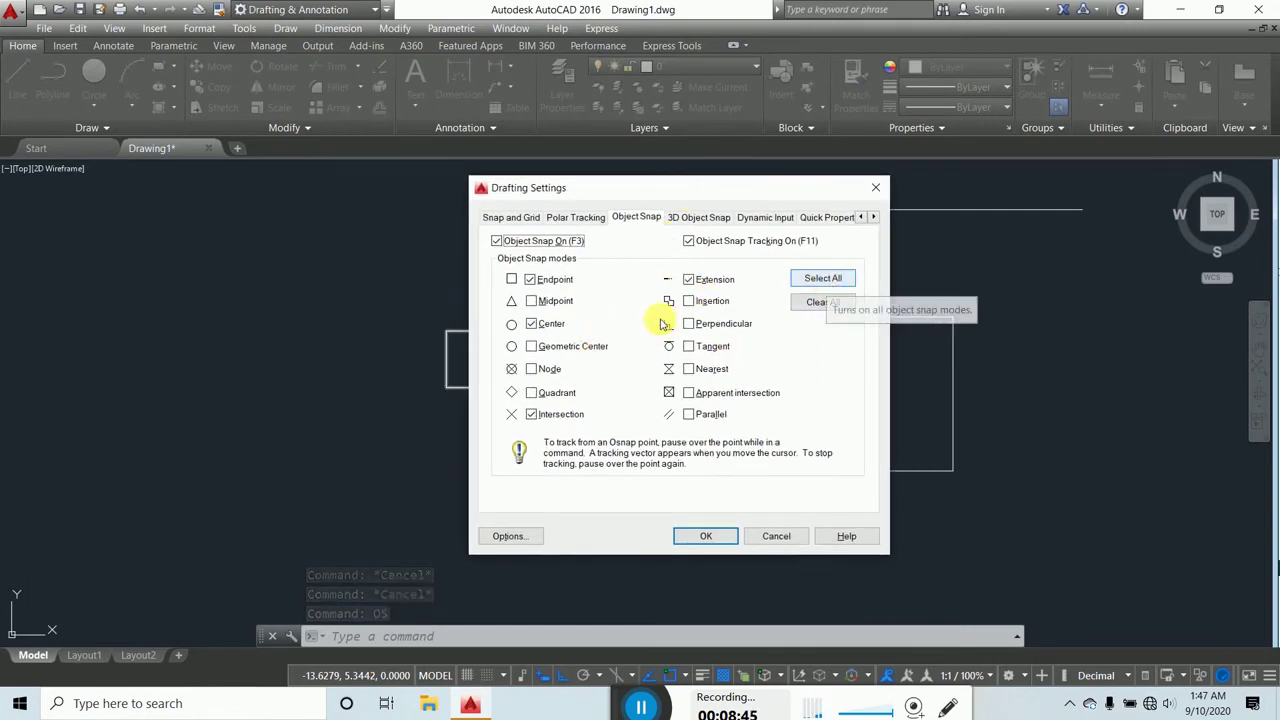
pyautogui.click(531, 369)
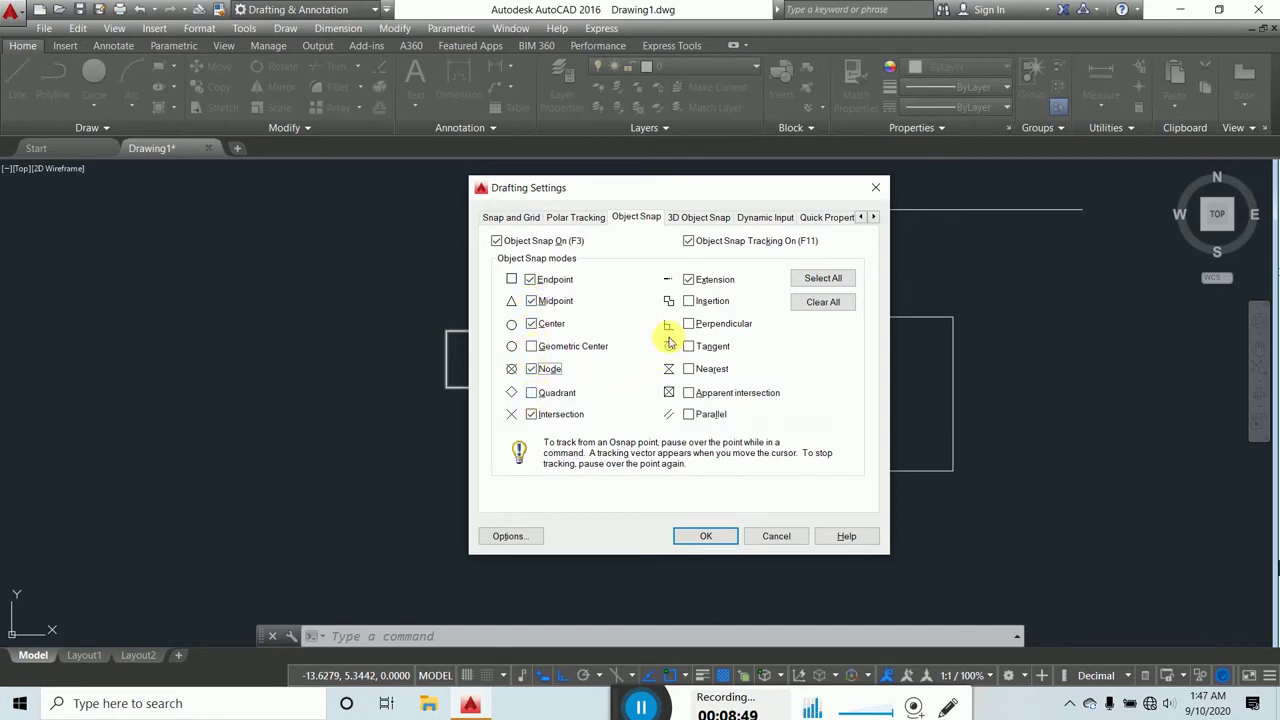
pyautogui.click(822, 279)
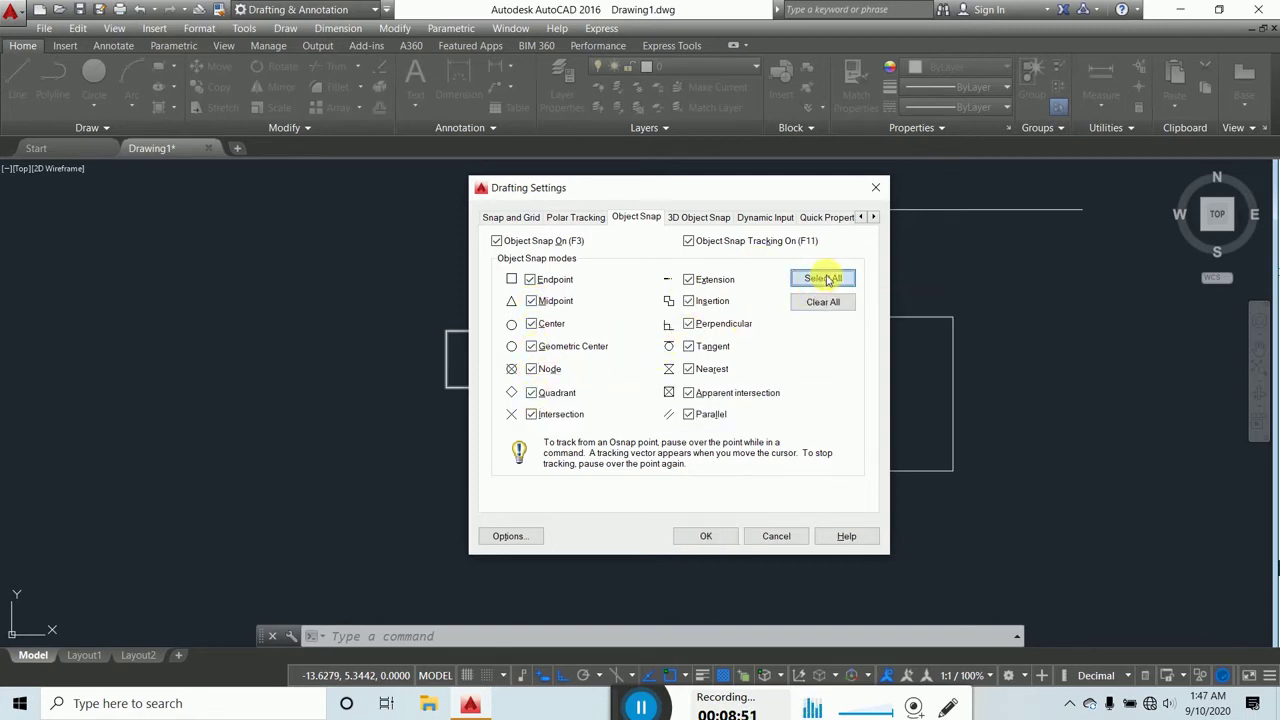
pyautogui.click(706, 535)
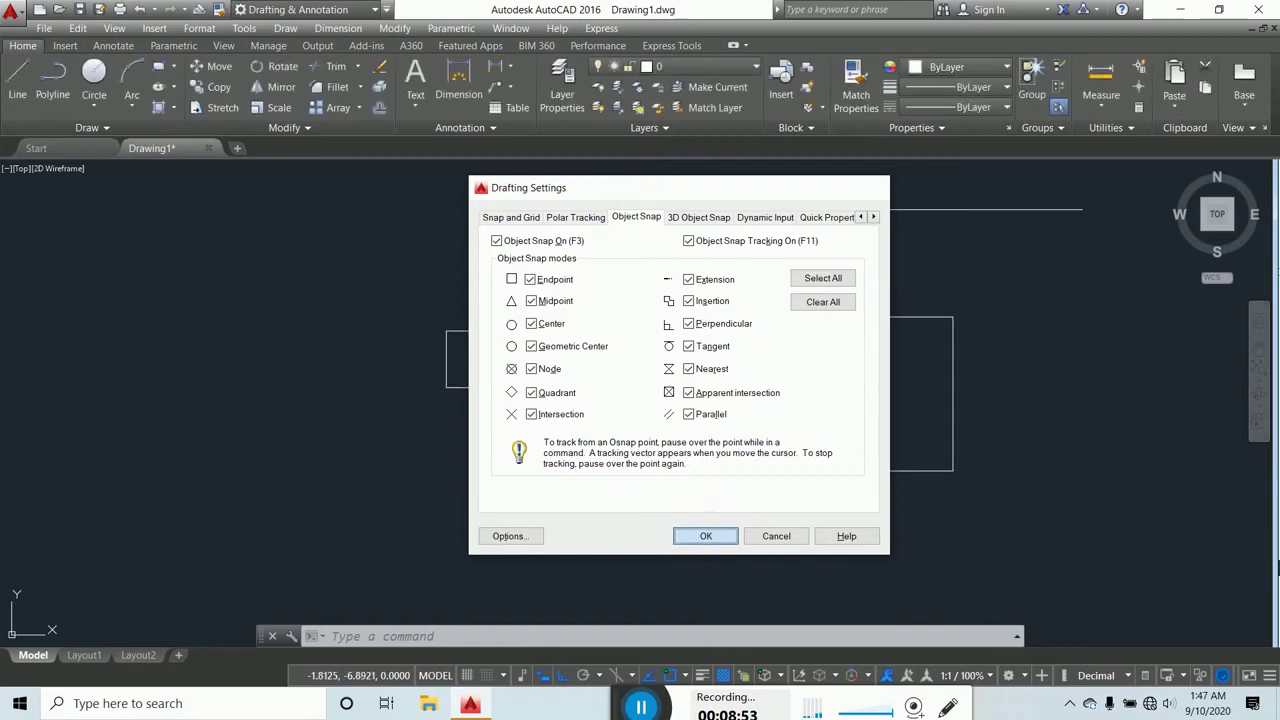
# Step: Draw a vertical line from the midpoint of the first rectangle's top edge to the midpoint of its bottom edge
pyautogui.click(17, 78)
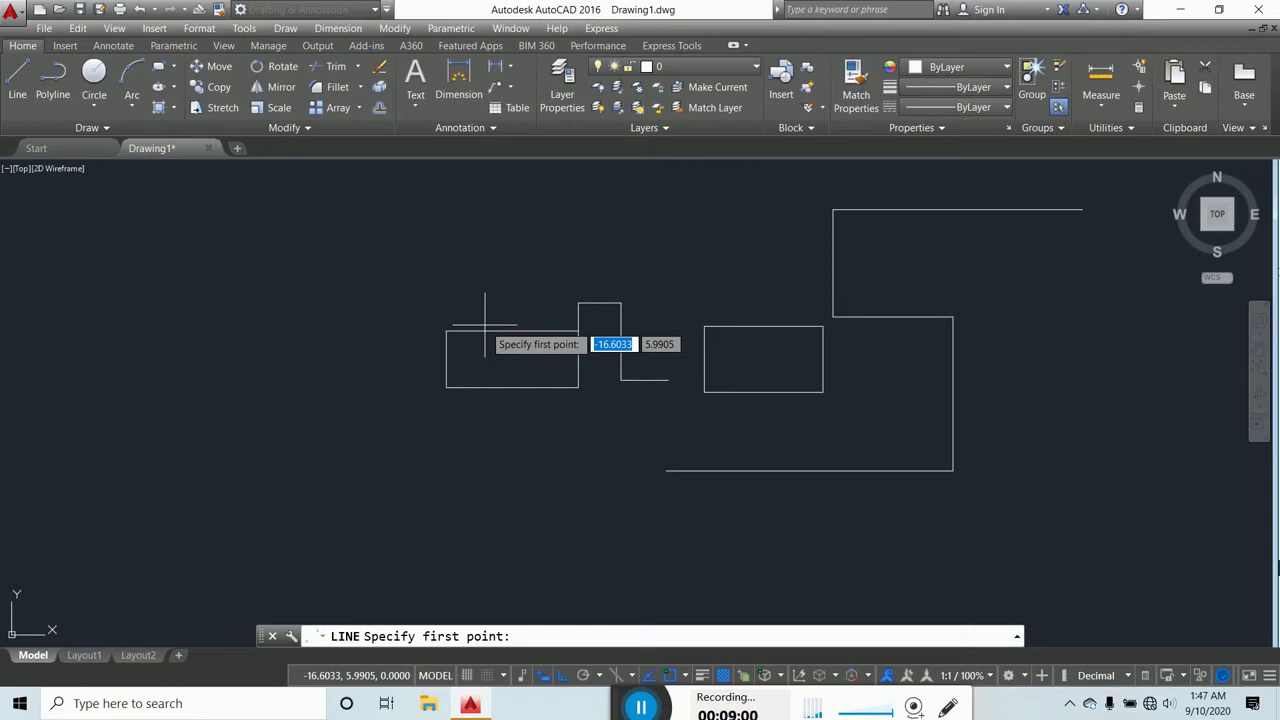
pyautogui.scroll(2, 578, 372)
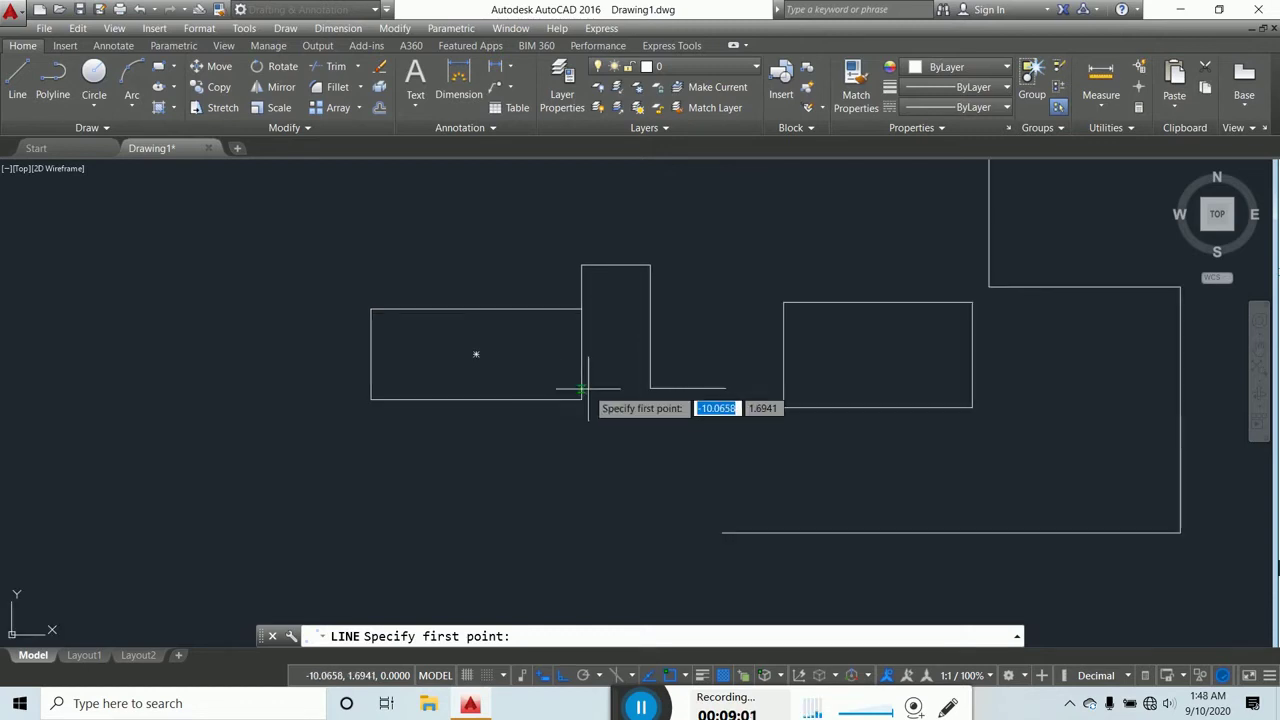
pyautogui.click(476, 310)
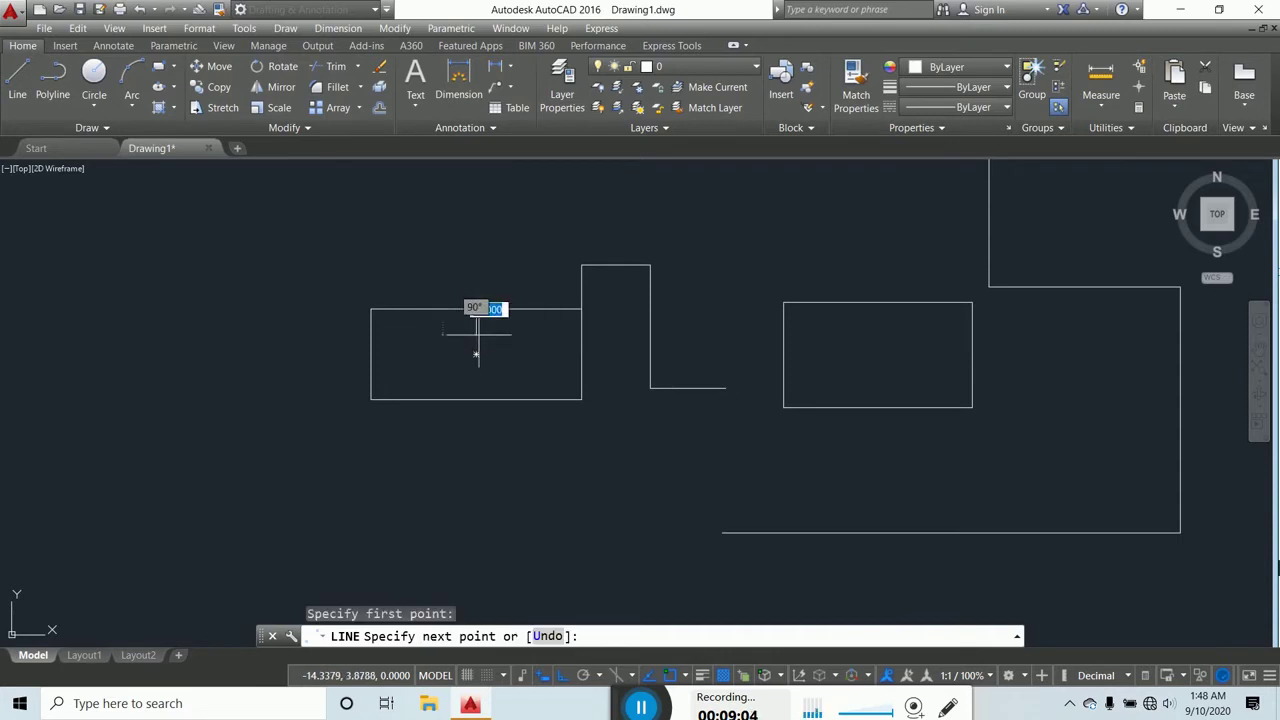
pyautogui.click(476, 399)
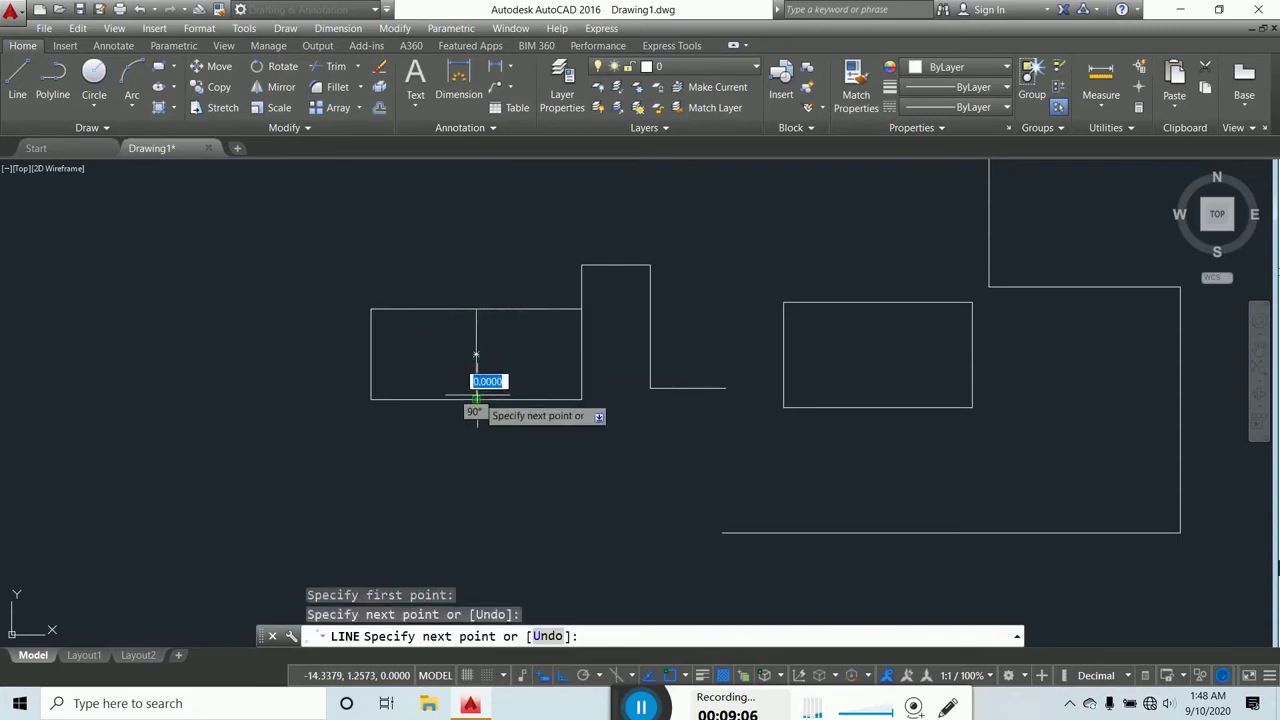
# Step: Draw a horizontal line from the midpoint of the first rectangle's left edge to the midpoint of its right edge
pyautogui.press('Escape')
pyautogui.scroll(-4, 587, 315)
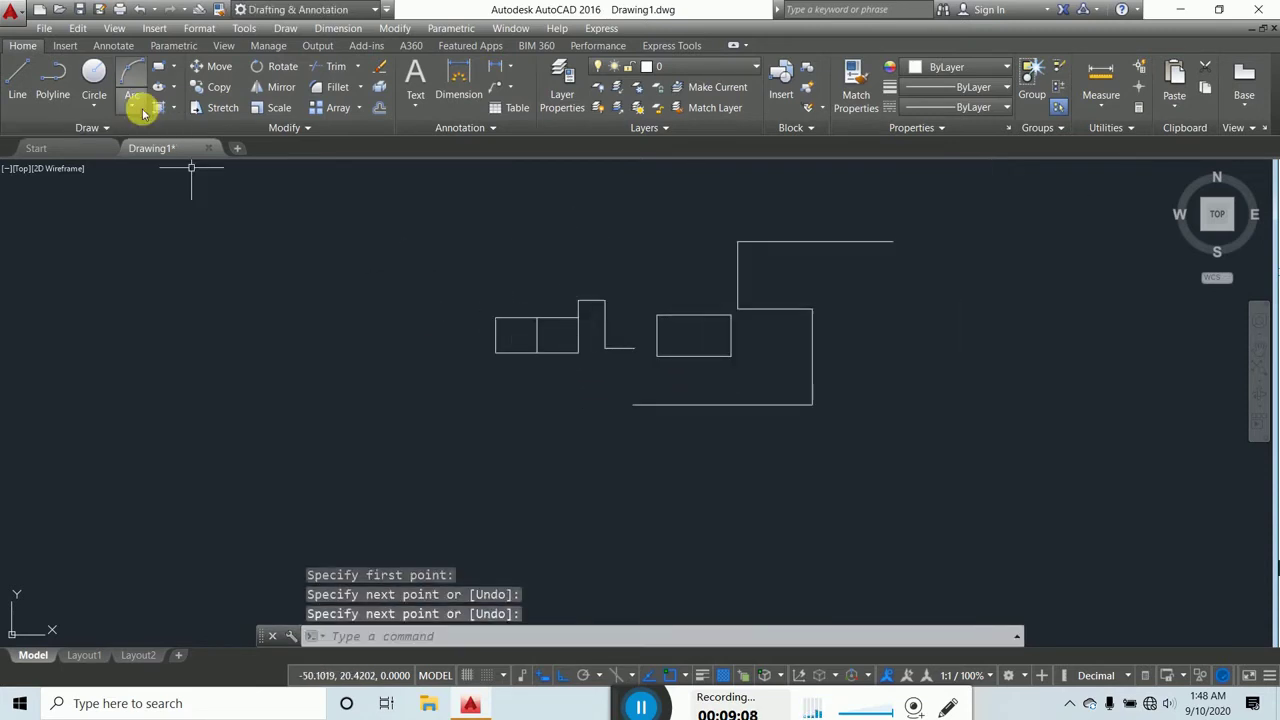
pyautogui.click(19, 76)
pyautogui.scroll(8, 530, 350)
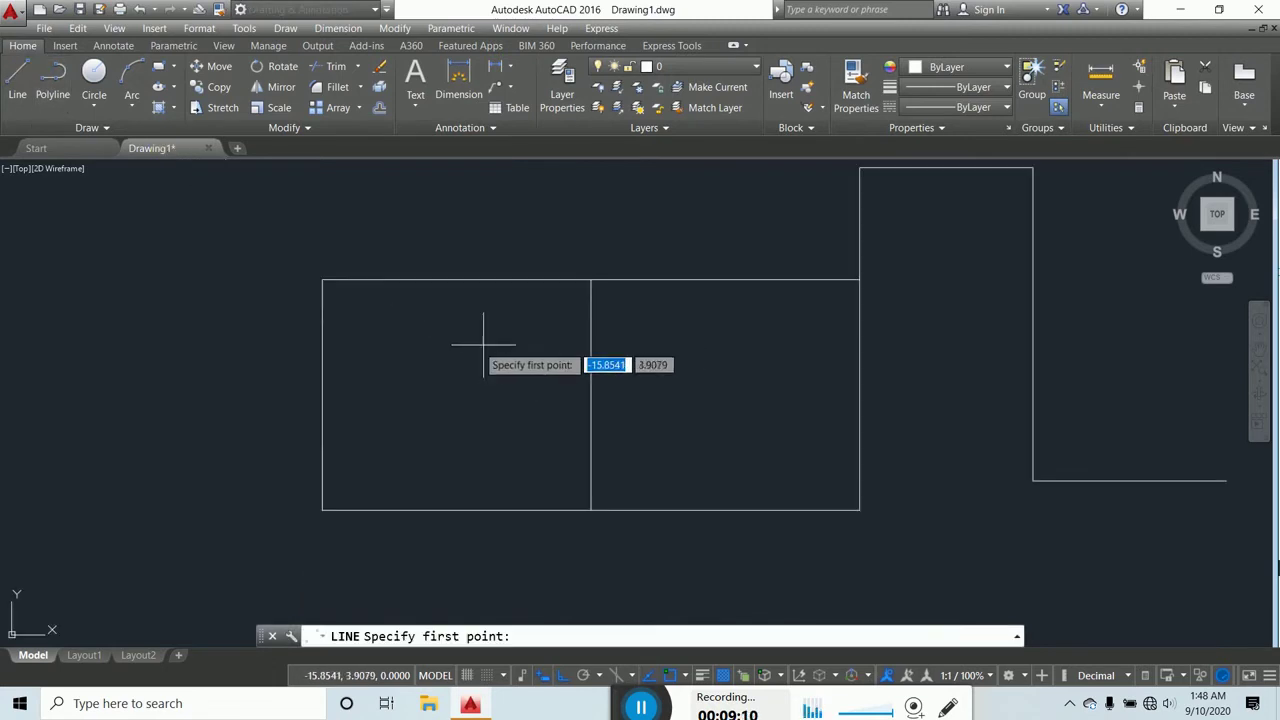
pyautogui.click(322, 396)
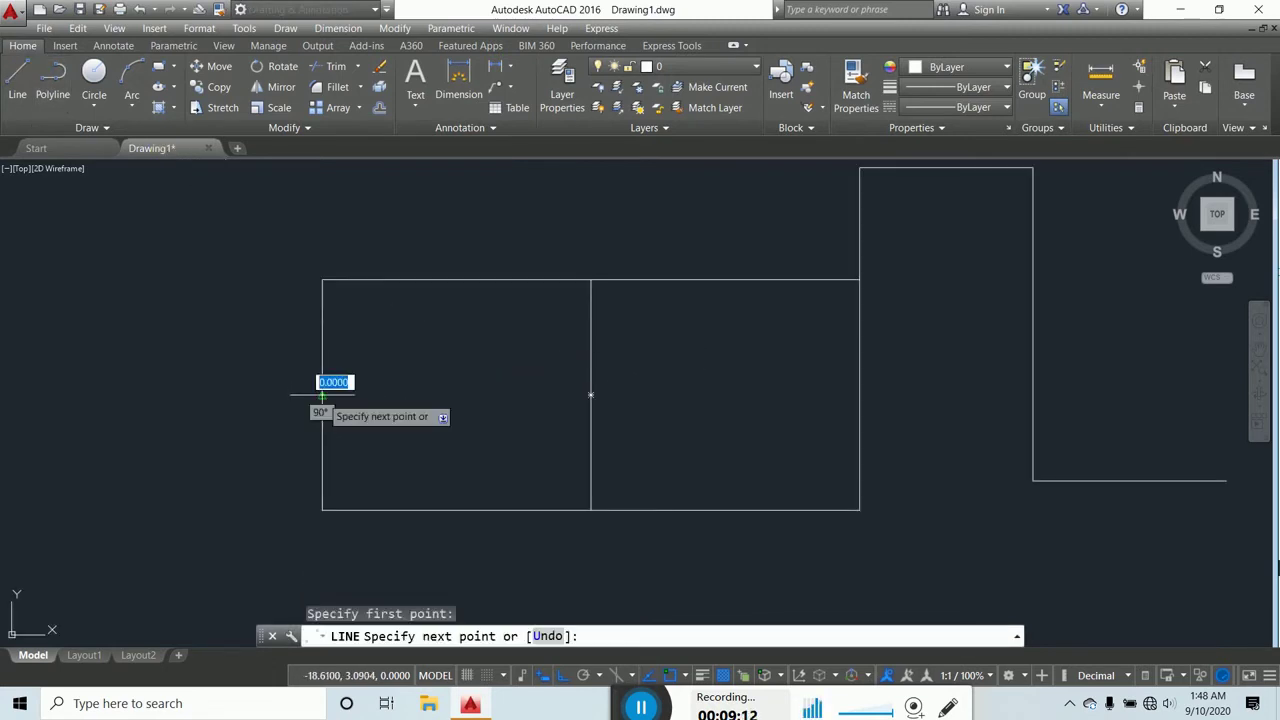
pyautogui.click(859, 396)
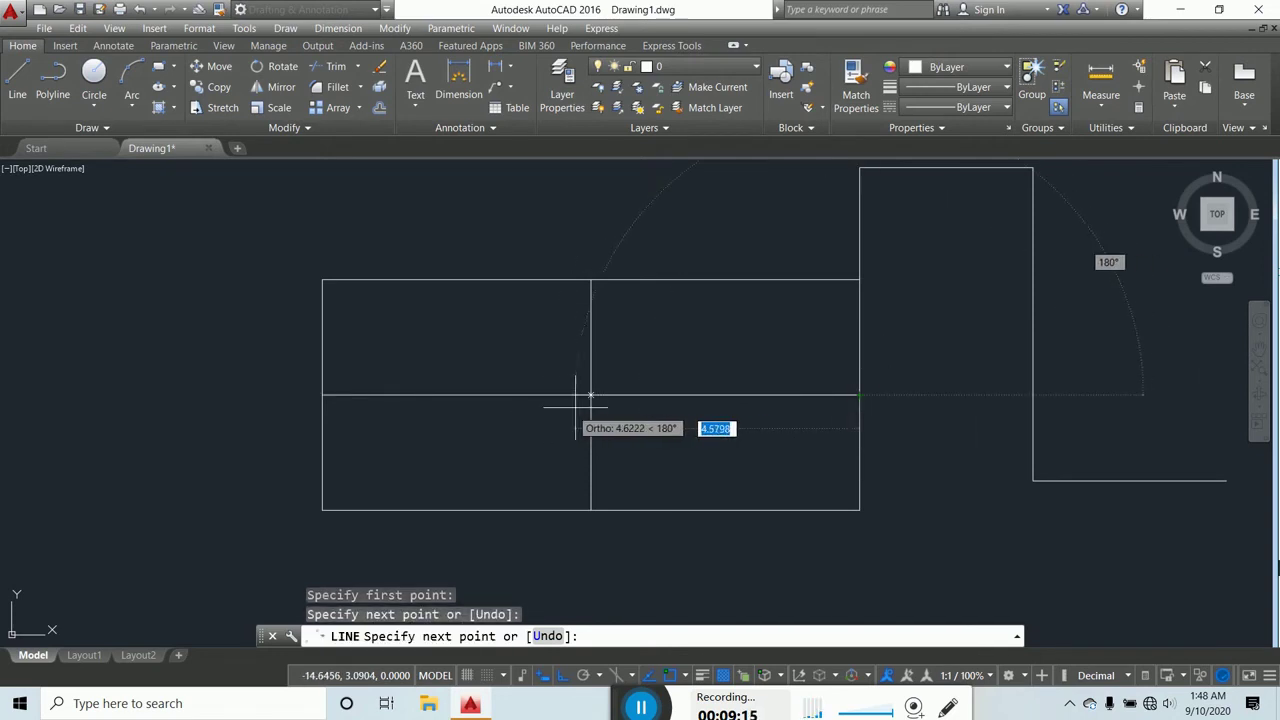
pyautogui.press('Return')
pyautogui.scroll(-6, 650, 340)
pyautogui.scroll(4, 643, 318)
pyautogui.scroll(2, 688, 403)
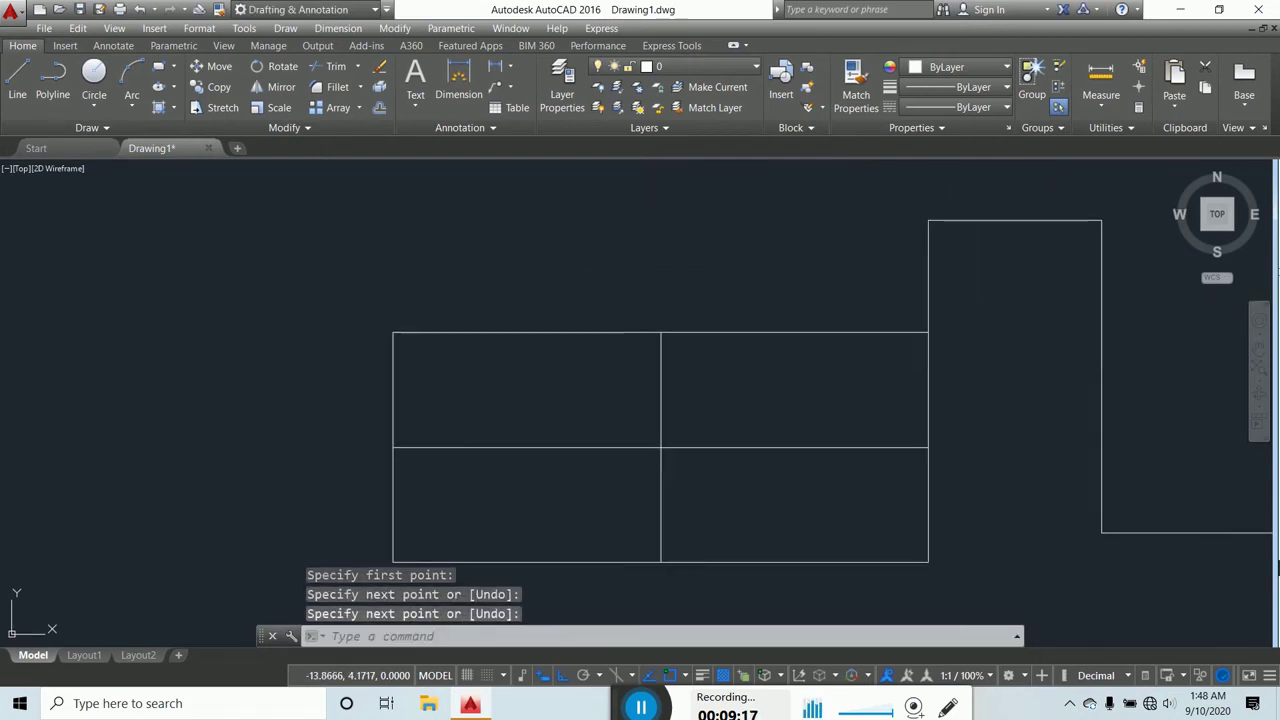
pyautogui.press('Escape')
pyautogui.press('Escape')
pyautogui.press('Escape')
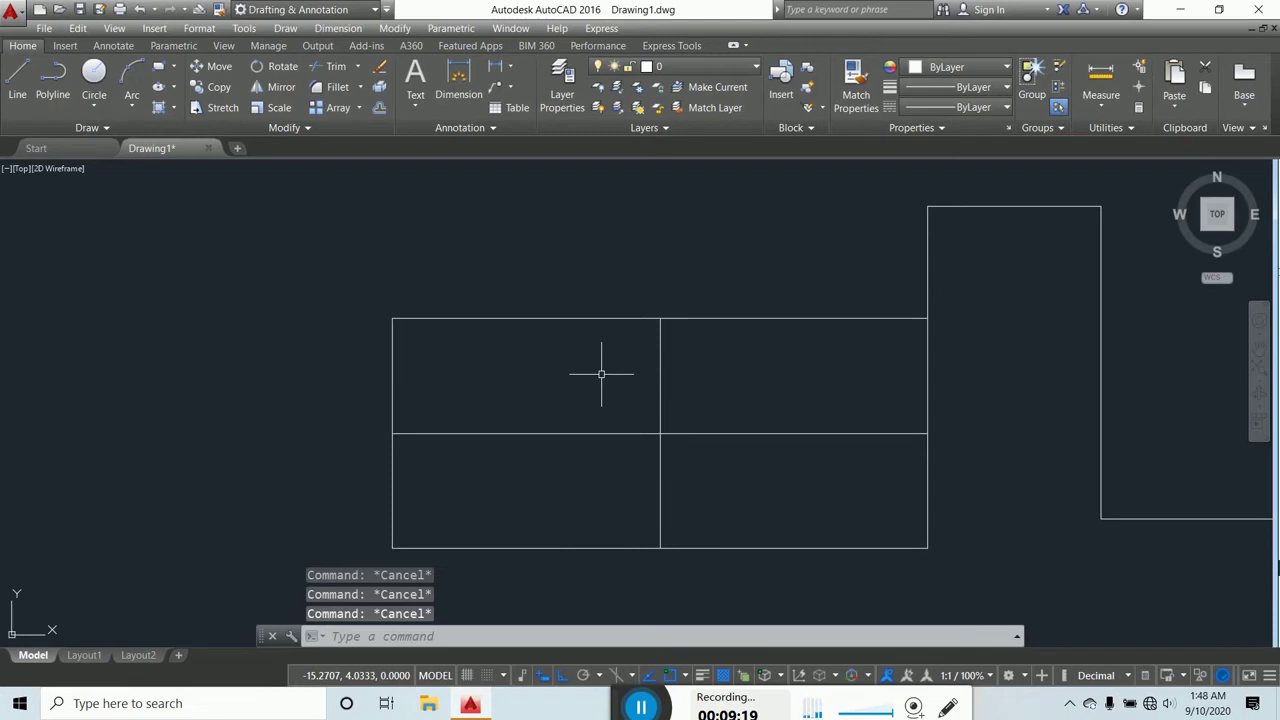
# Step: Preview the dynamic input suggestions at the crosshair for COM and LINE without running a command
pyautogui.scroll(-2, 483, 360)
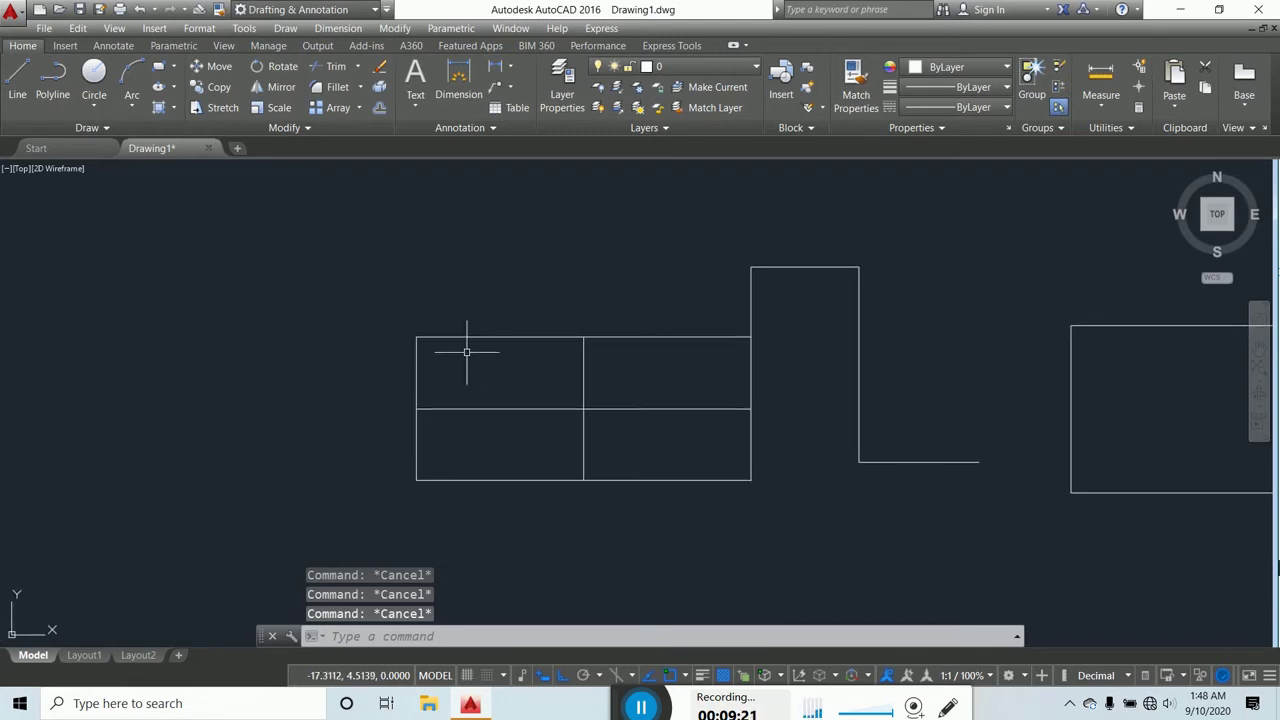
pyautogui.write('CO')
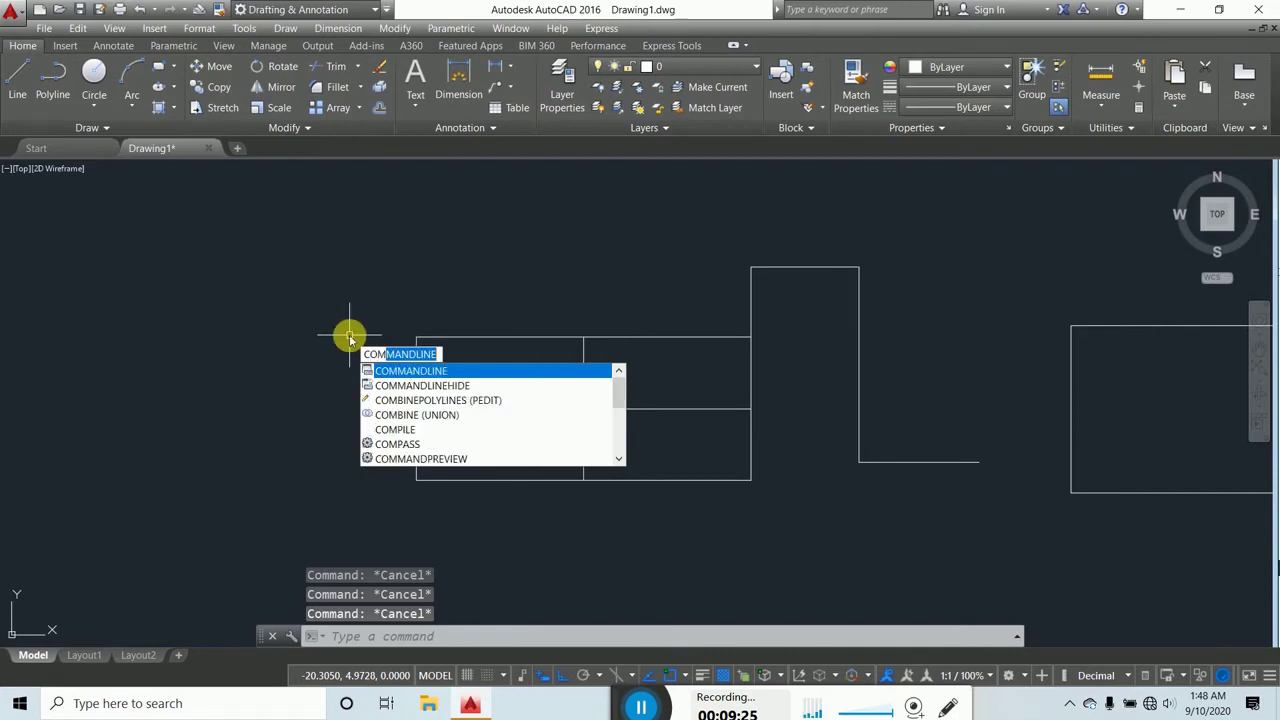
pyautogui.write('M')
pyautogui.press('BackSpace')
pyautogui.press('BackSpace')
pyautogui.press('BackSpace')
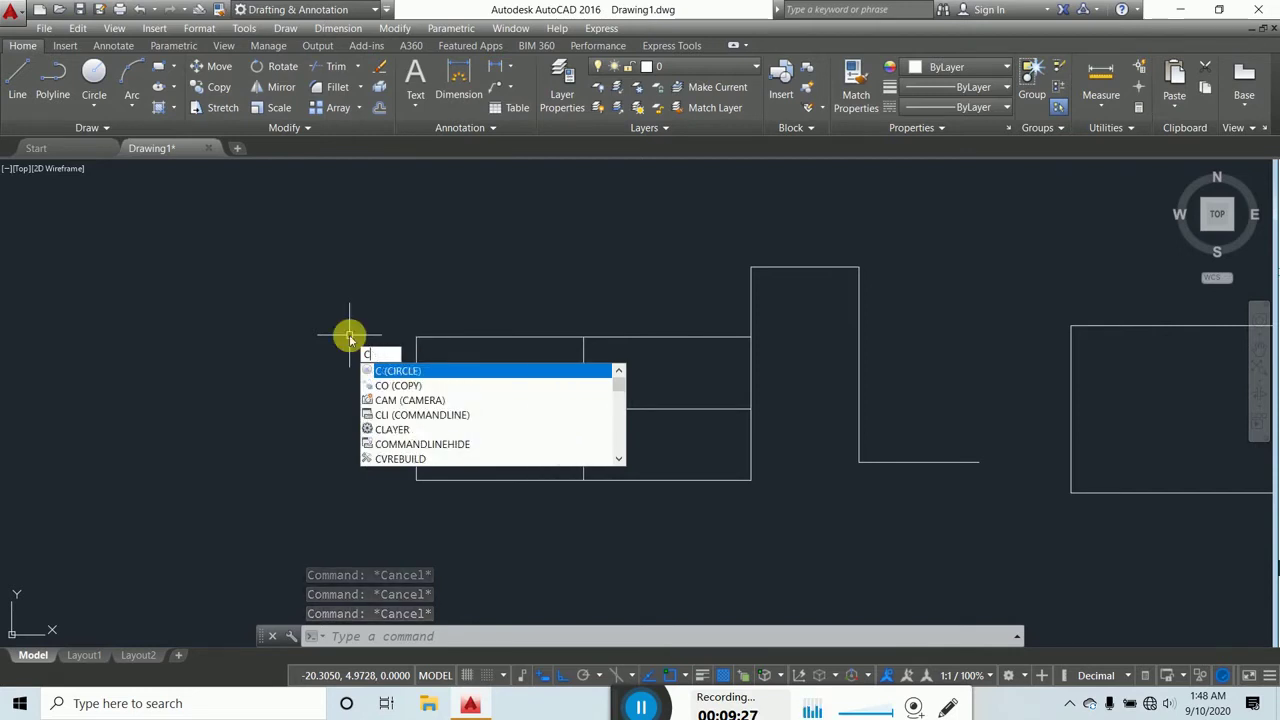
pyautogui.write('LINE')
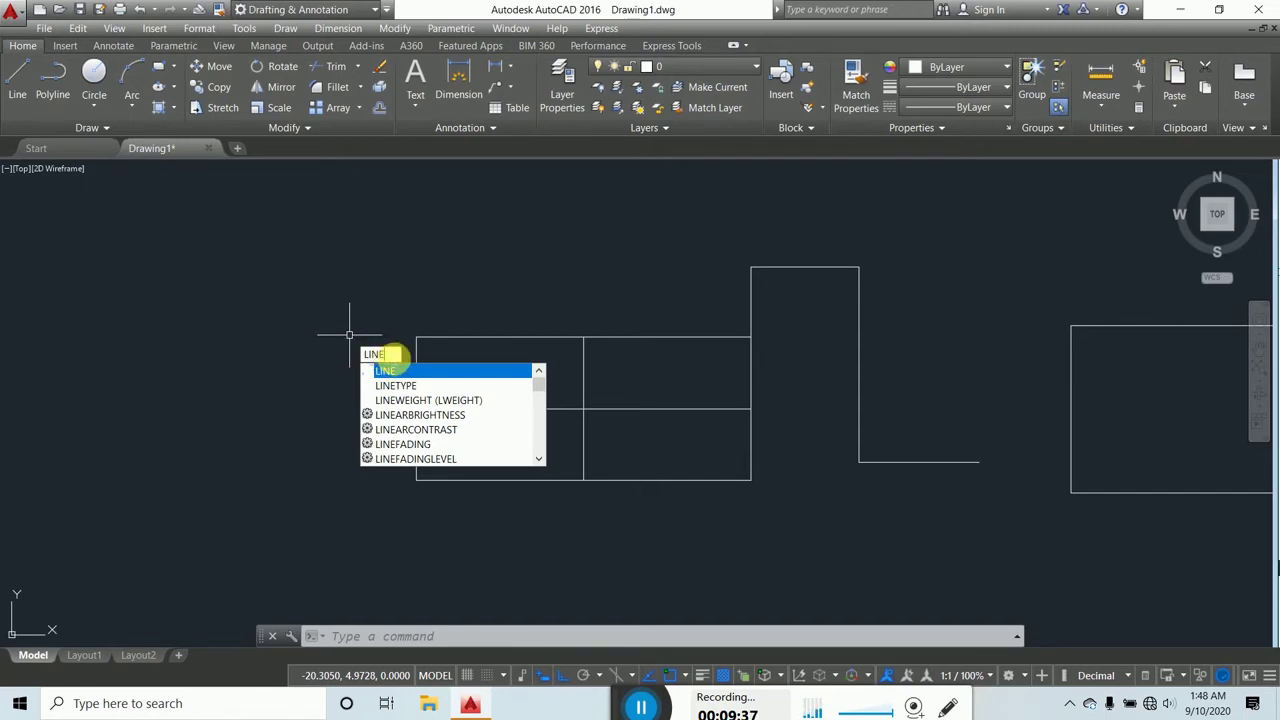
pyautogui.press('Escape')
pyautogui.press('Escape')
pyautogui.press('Escape')
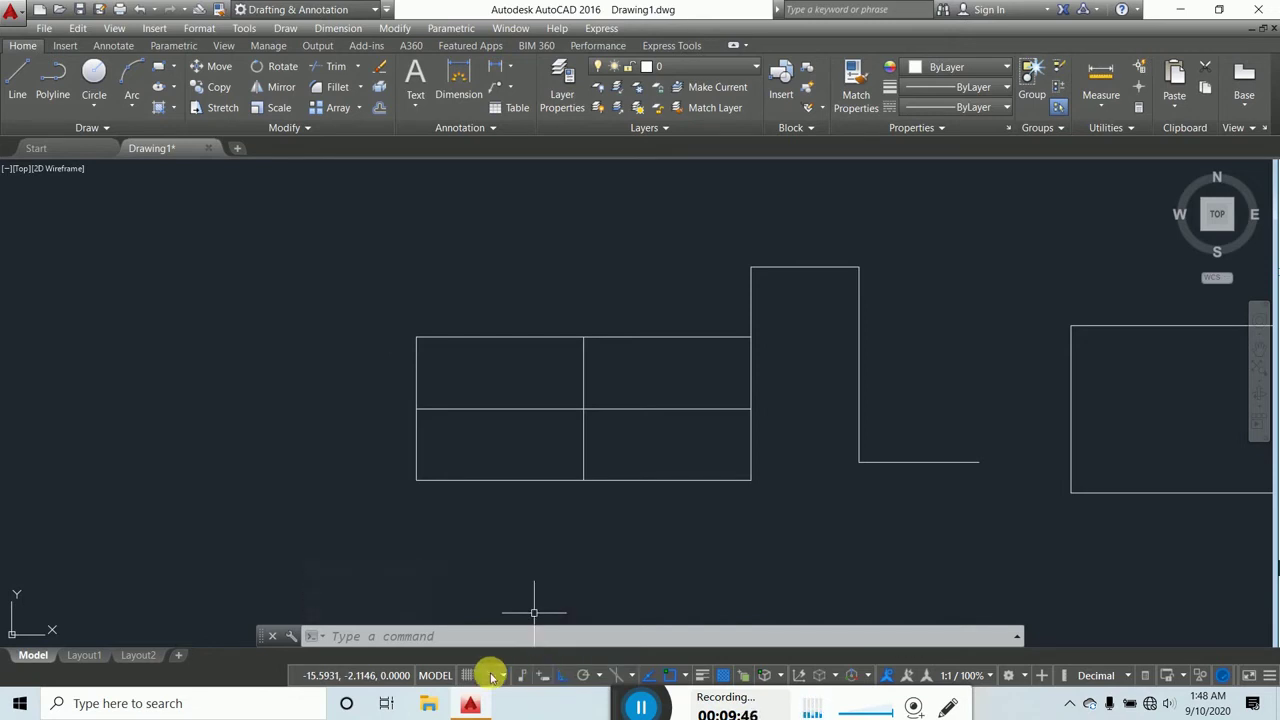
# Step: Hide and restore the Dynamic Input and 2D Object Snap entries in the status bar customization
pyautogui.click(1269, 680)
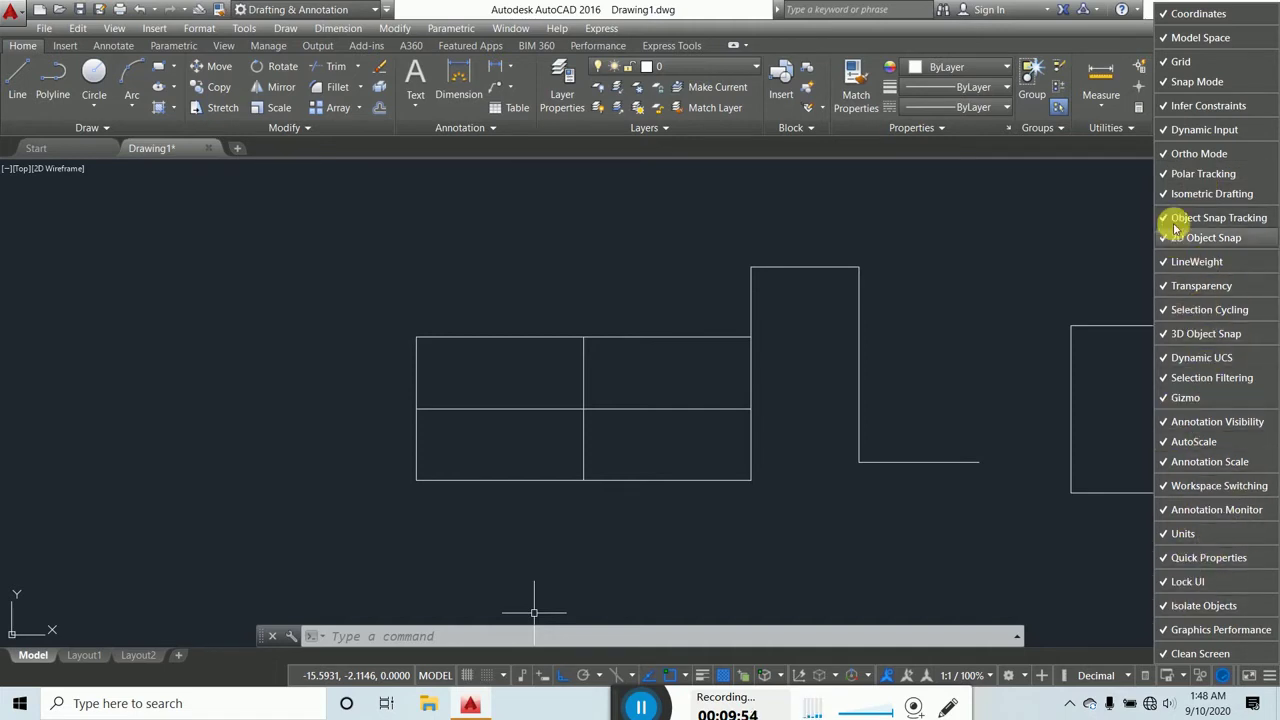
pyautogui.click(1165, 131)
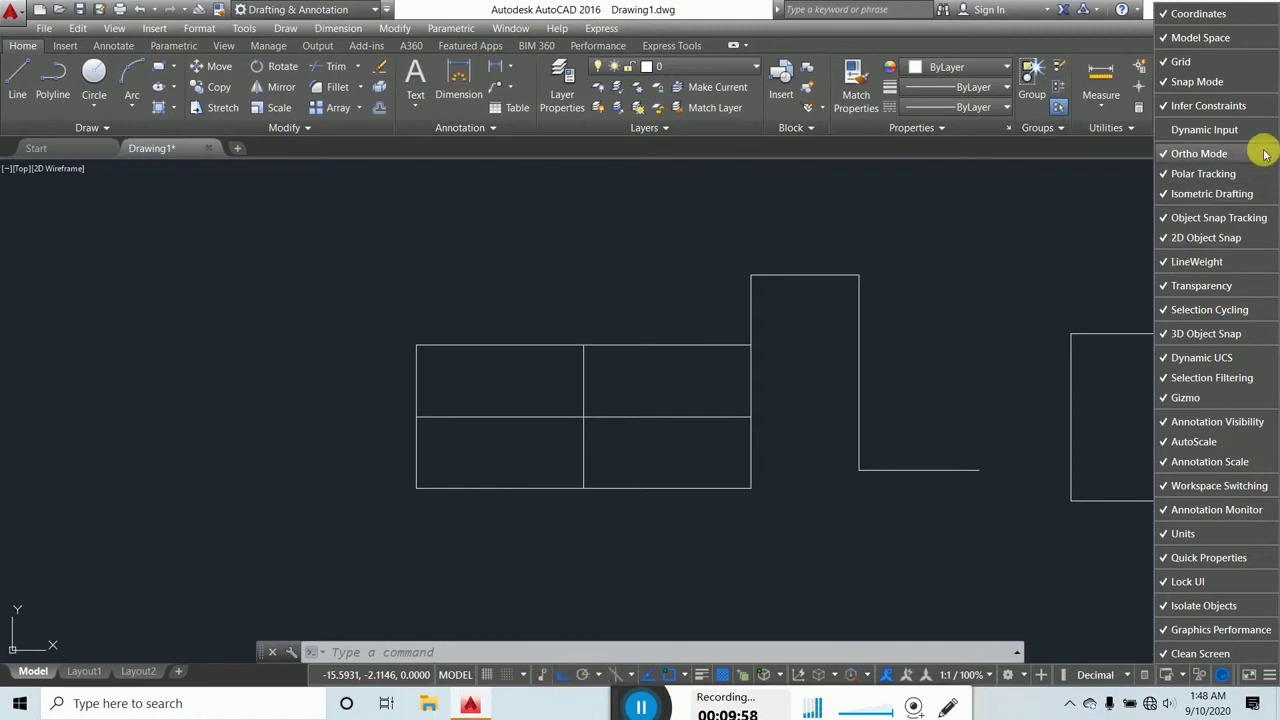
pyautogui.click(1168, 131)
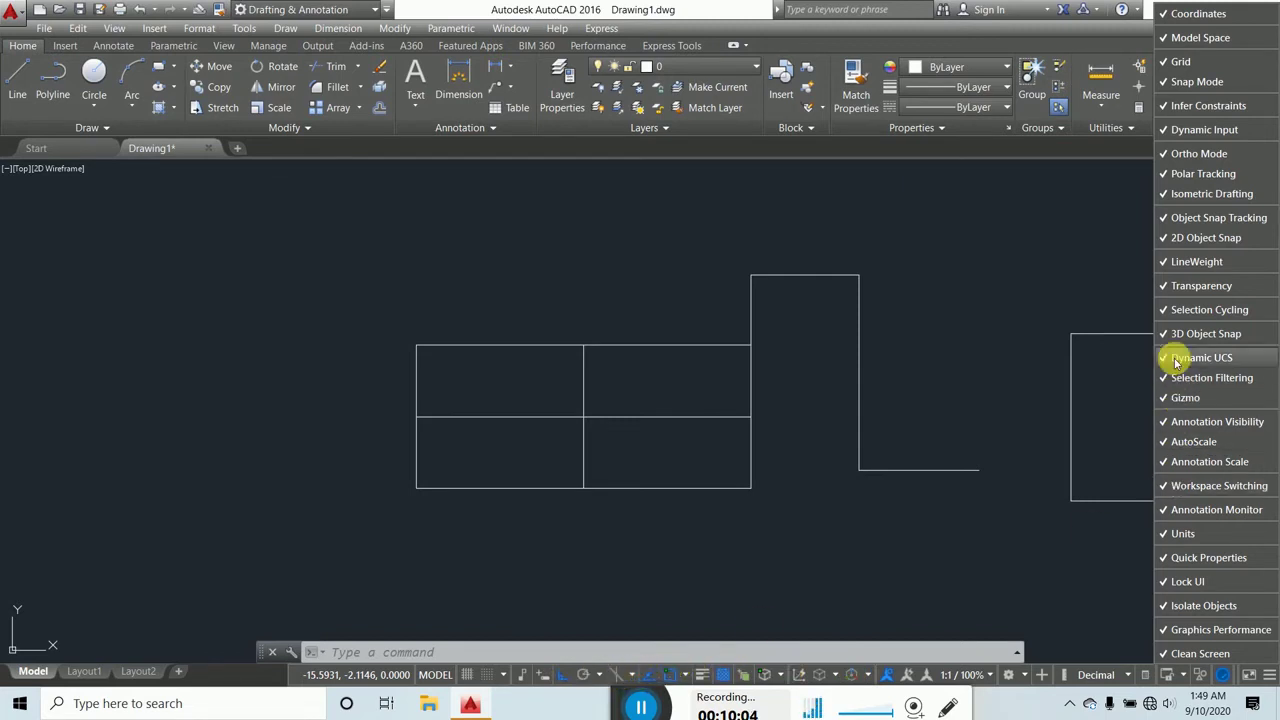
pyautogui.click(1167, 241)
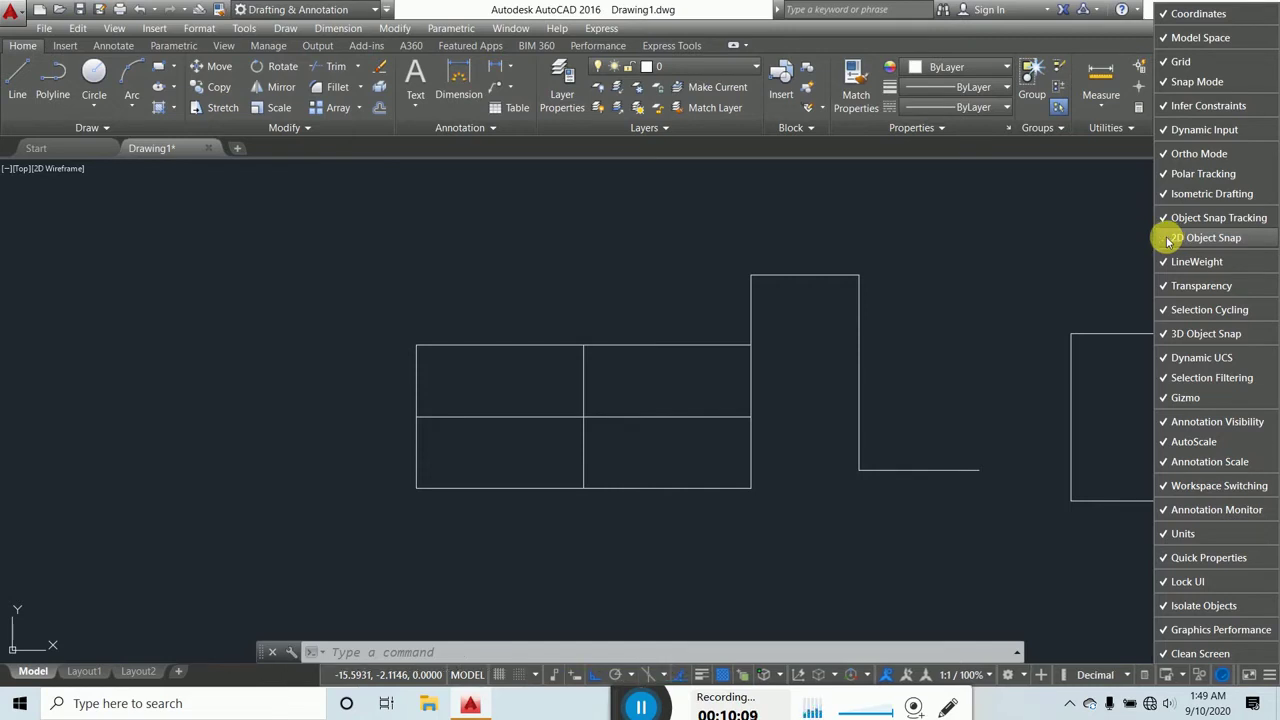
pyautogui.click(1166, 240)
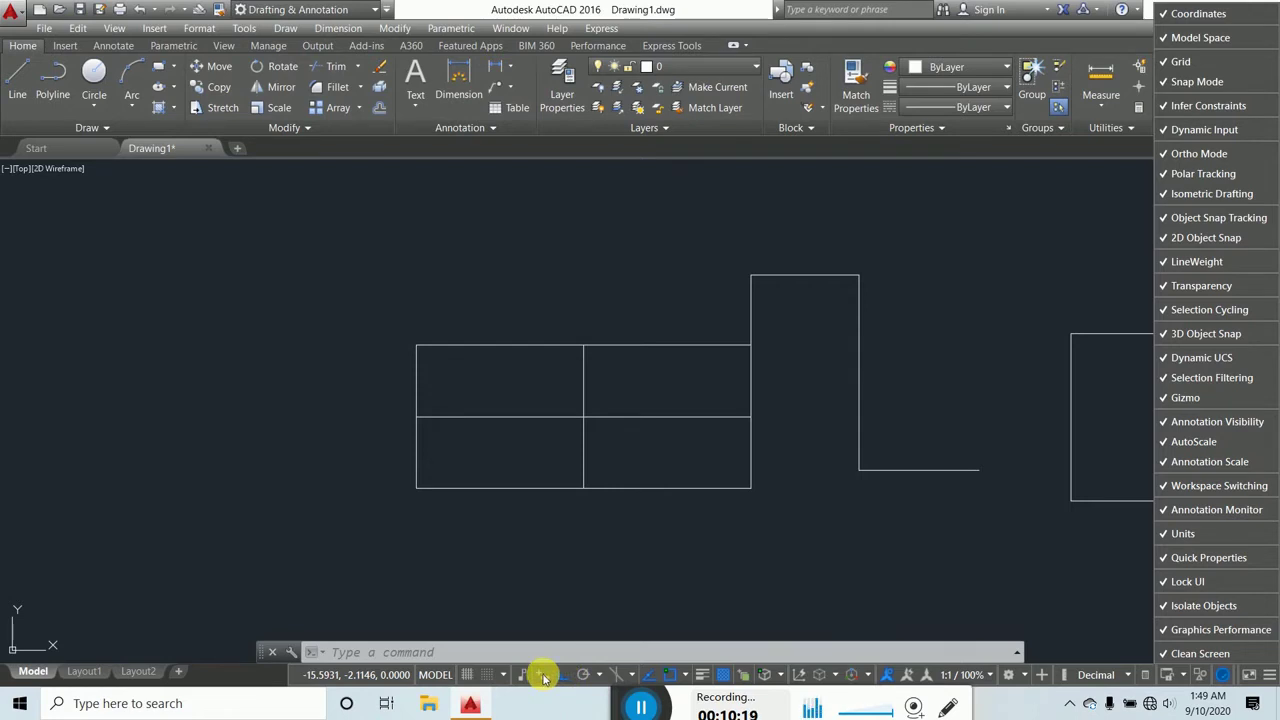
pyautogui.press('Escape')
pyautogui.press('Escape')
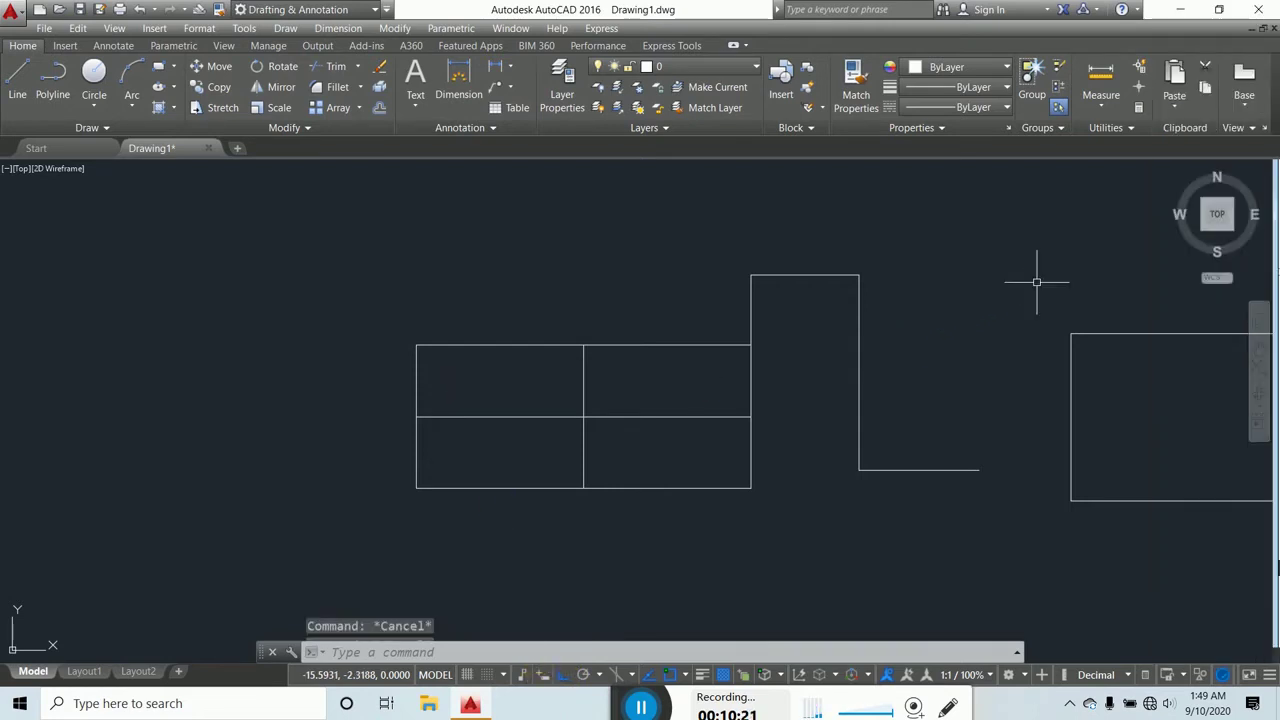
# Step: With dynamic input off, preview the suggestions for COM on the command line and cancel the entry
pyautogui.write('c')
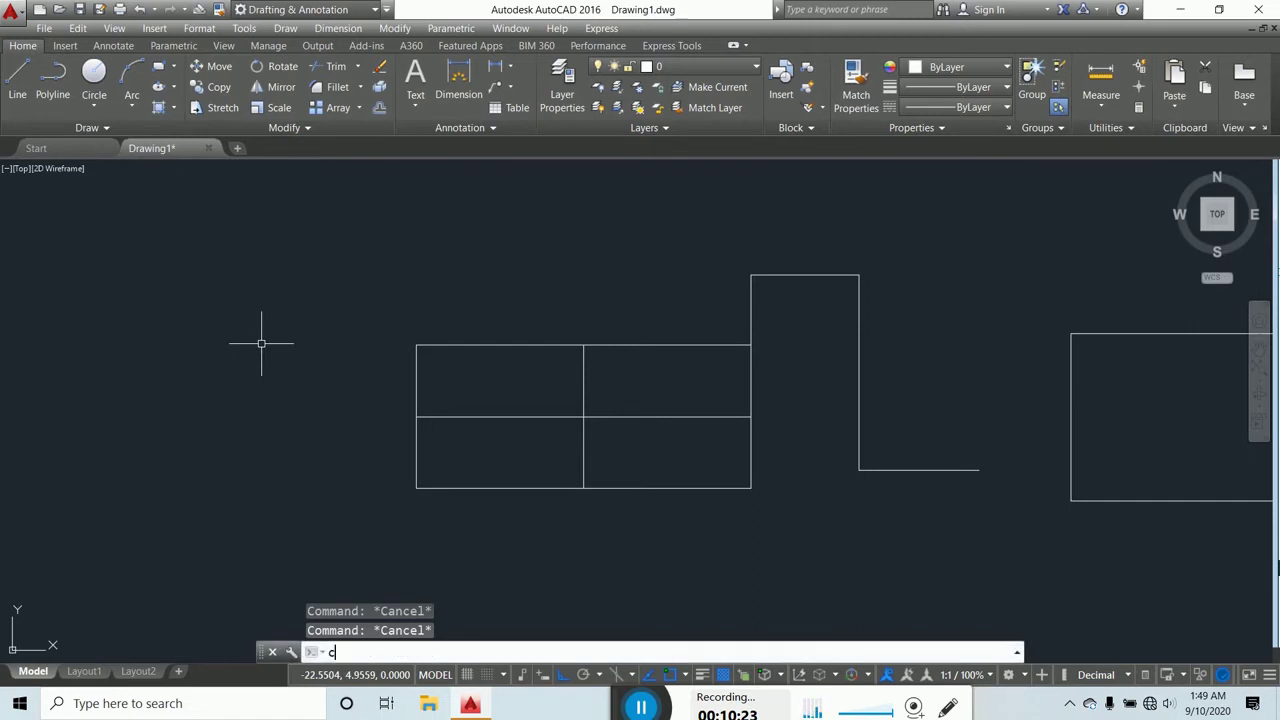
pyautogui.write('om')
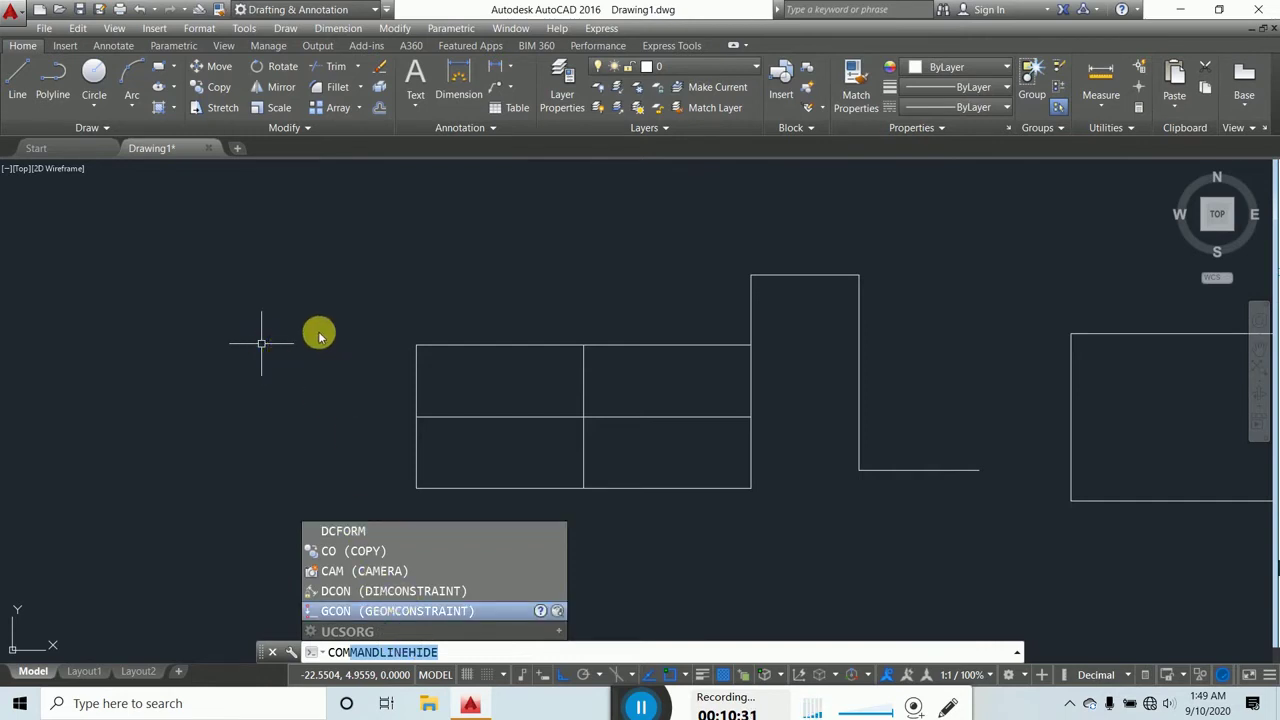
pyautogui.press('Escape')
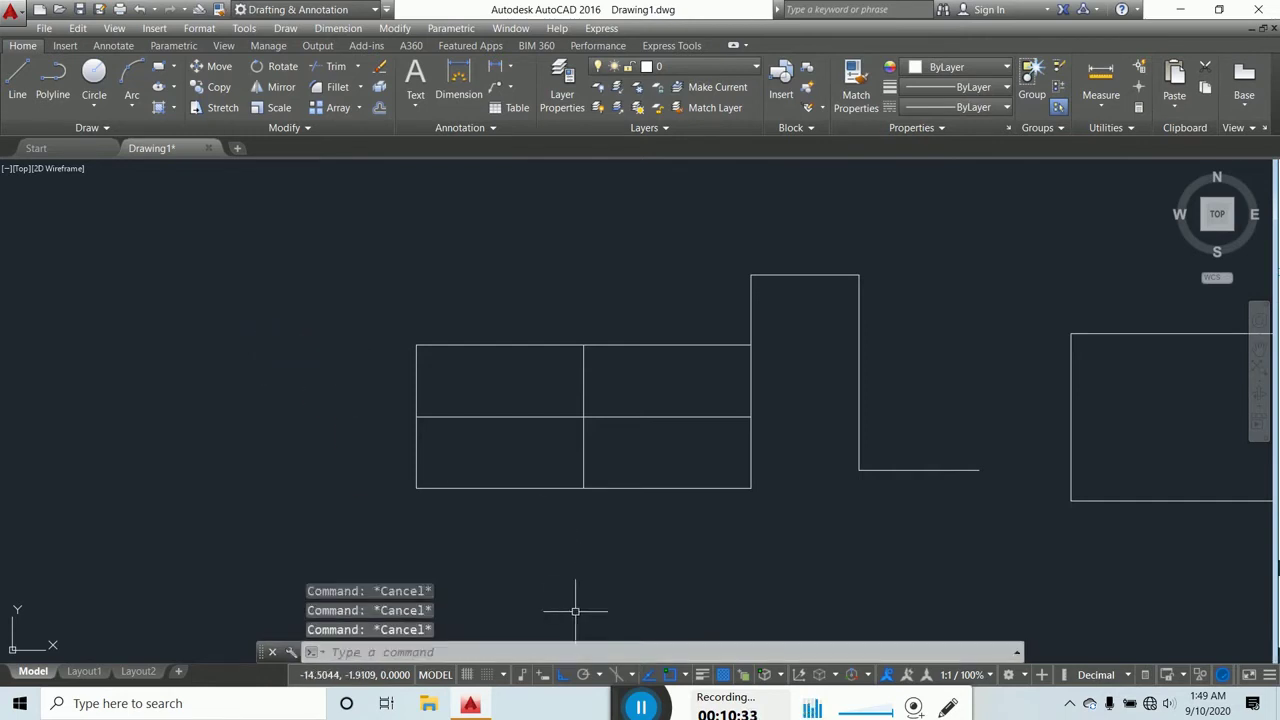
# Step: Turn dynamic input on and preview the suggestions for COM at the crosshair
pyautogui.click(543, 676)
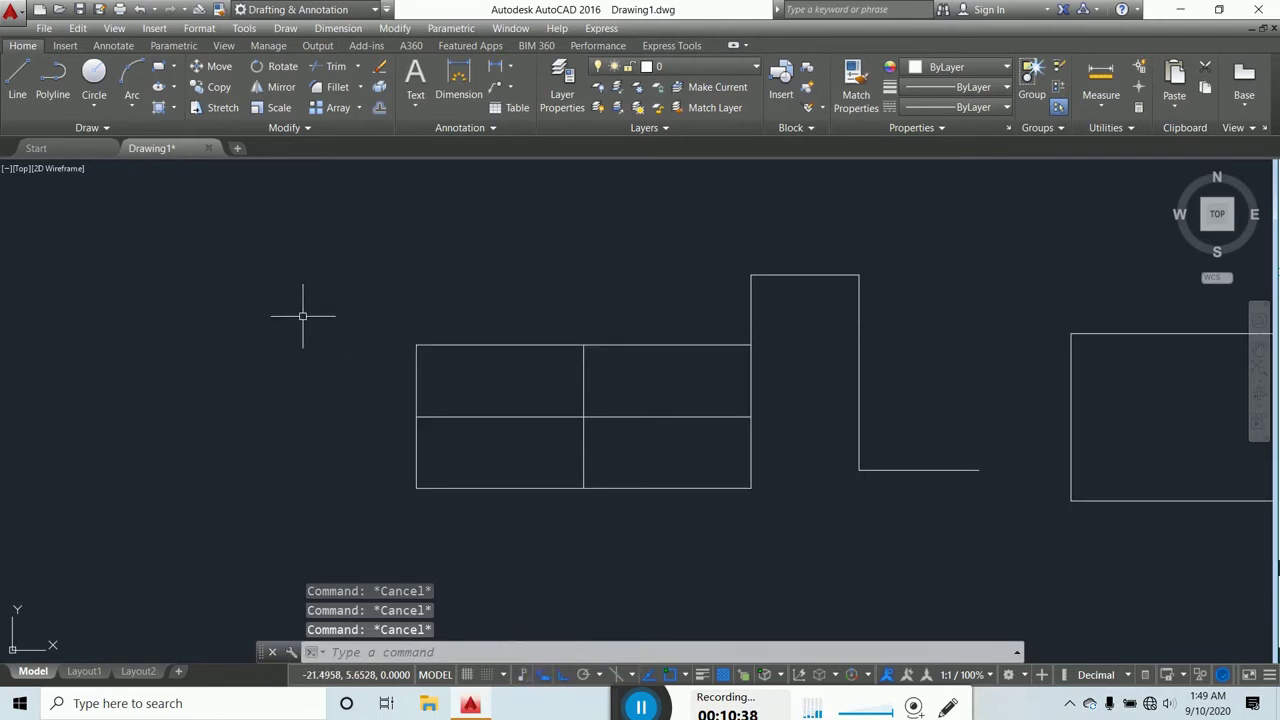
pyautogui.write('co')
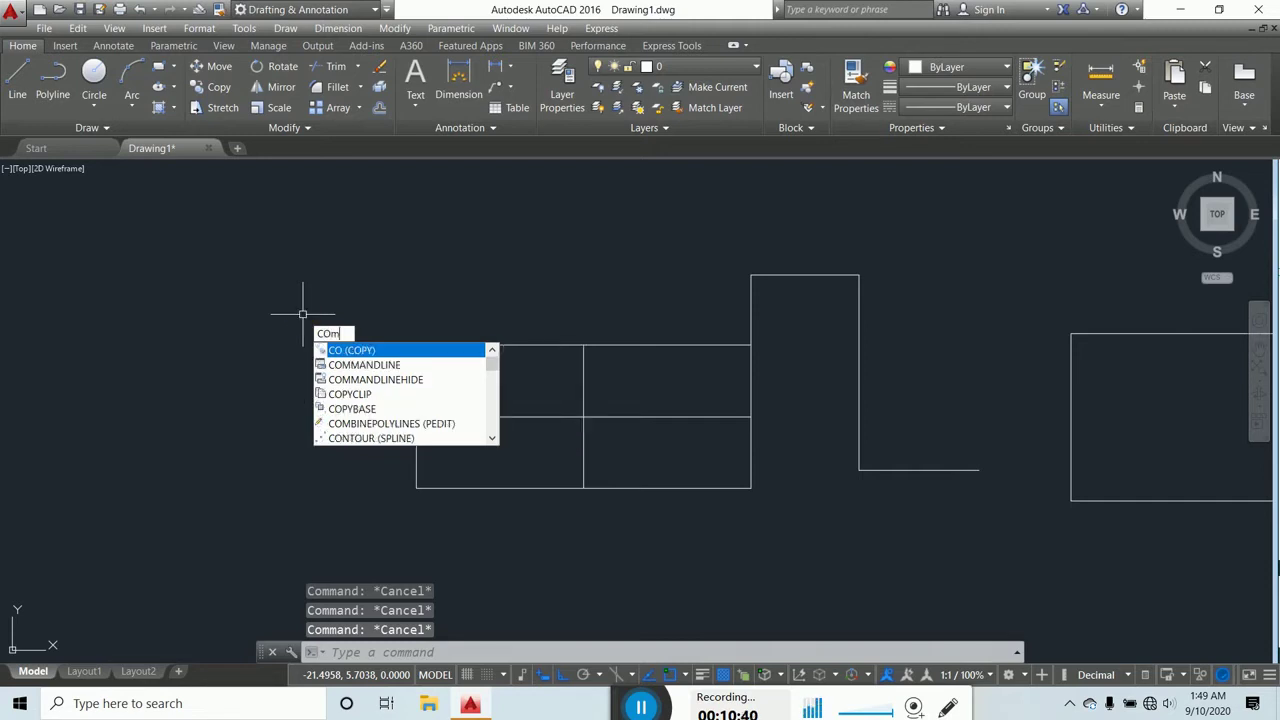
pyautogui.write('m')
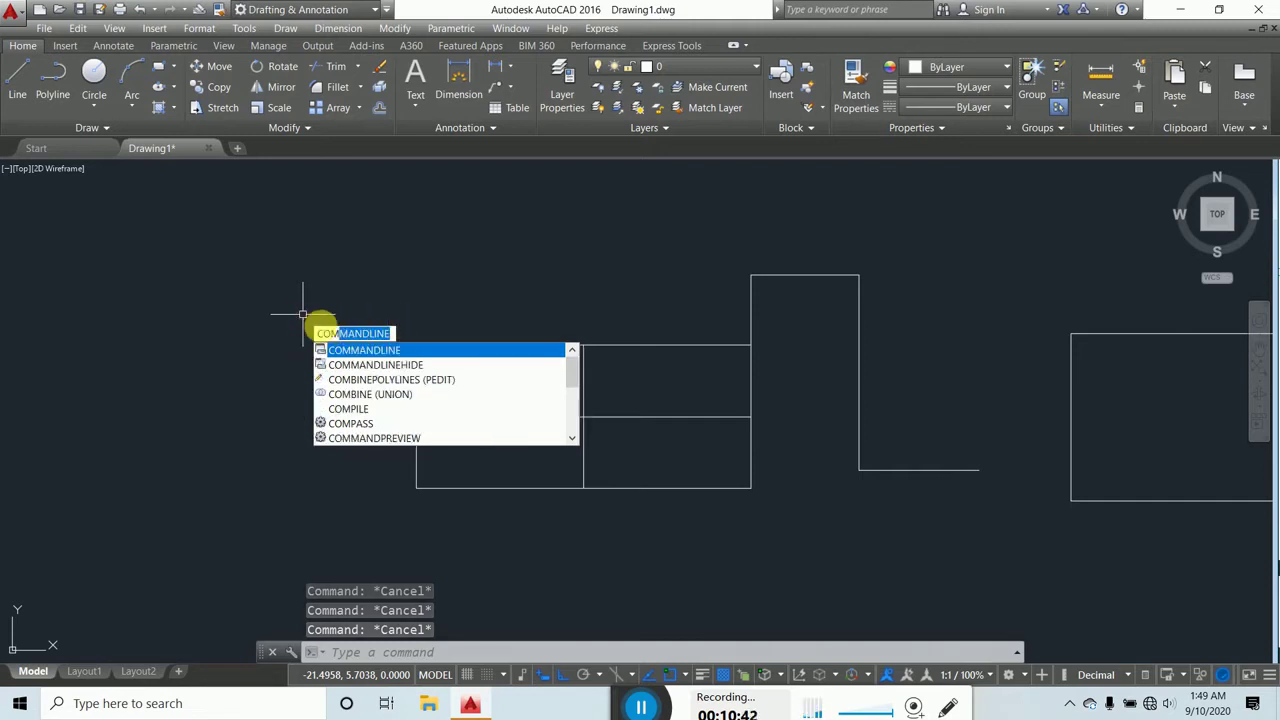
pyautogui.press('Escape')
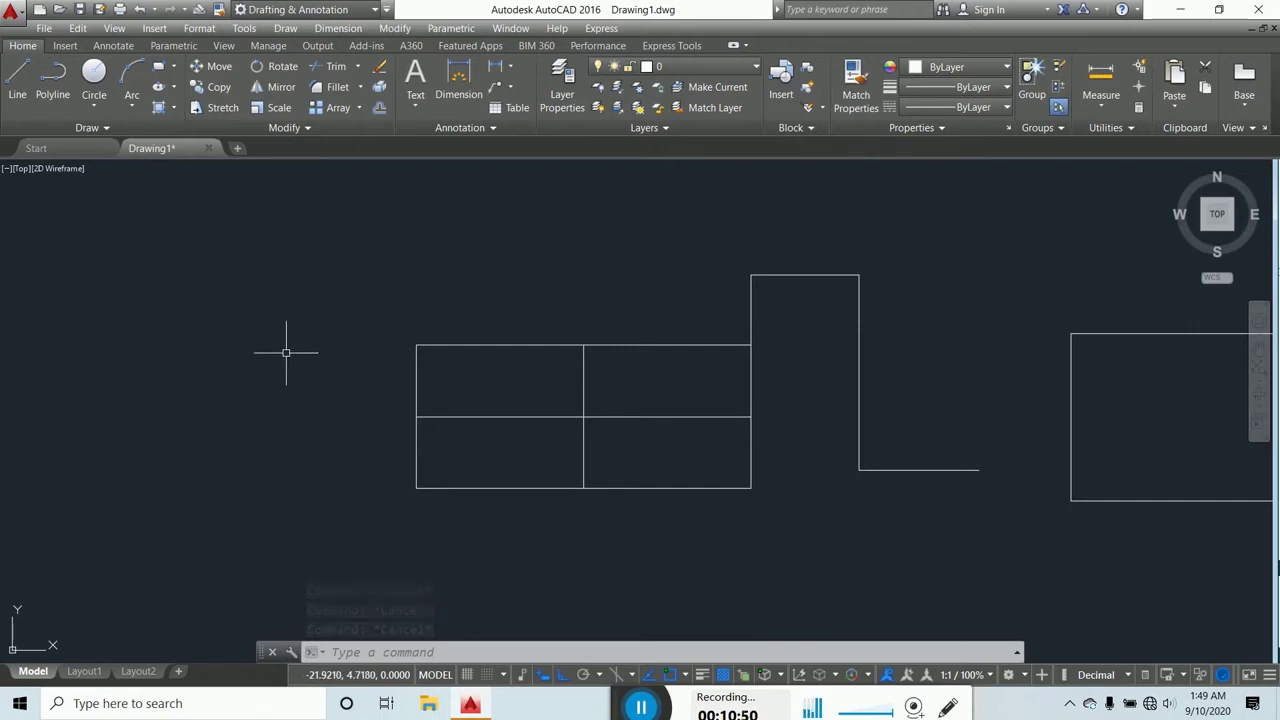
pyautogui.scroll(-1, 286, 352)
pyautogui.scroll(1, 286, 352)
pyautogui.moveTo(286, 352); pyautogui.dragTo(263, 353, button='middle')
pyautogui.press('Escape')
pyautogui.press('Escape')
pyautogui.press('Escape')
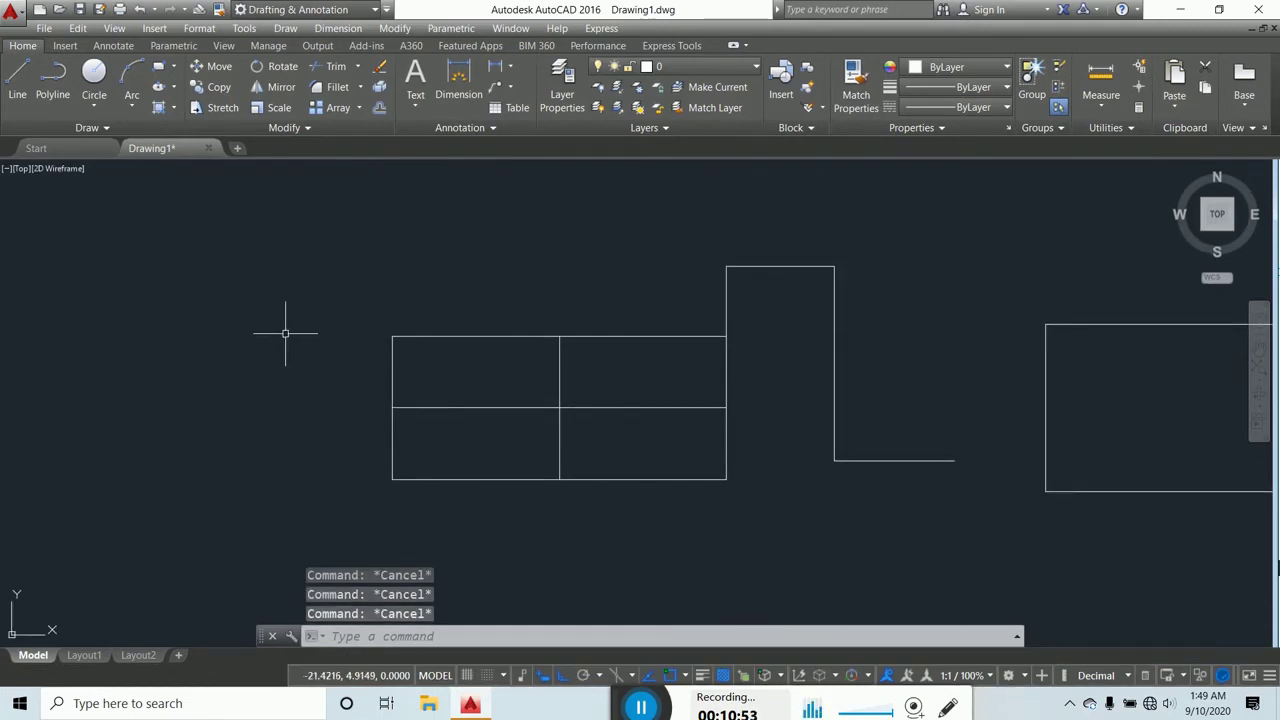
# Step: Increase the pickbox size slightly in the Selection settings of Options, apply it and check the cursor over the first rectangle
pyautogui.rightClick(211, 300)
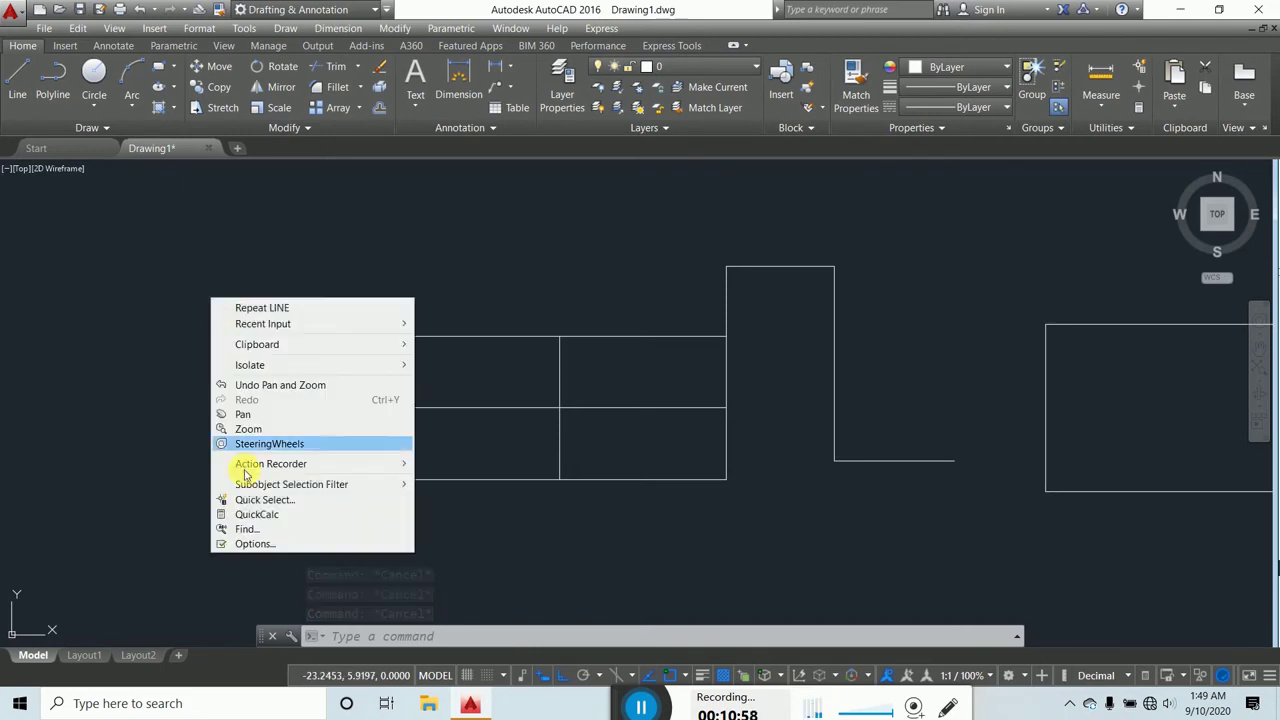
pyautogui.click(249, 545)
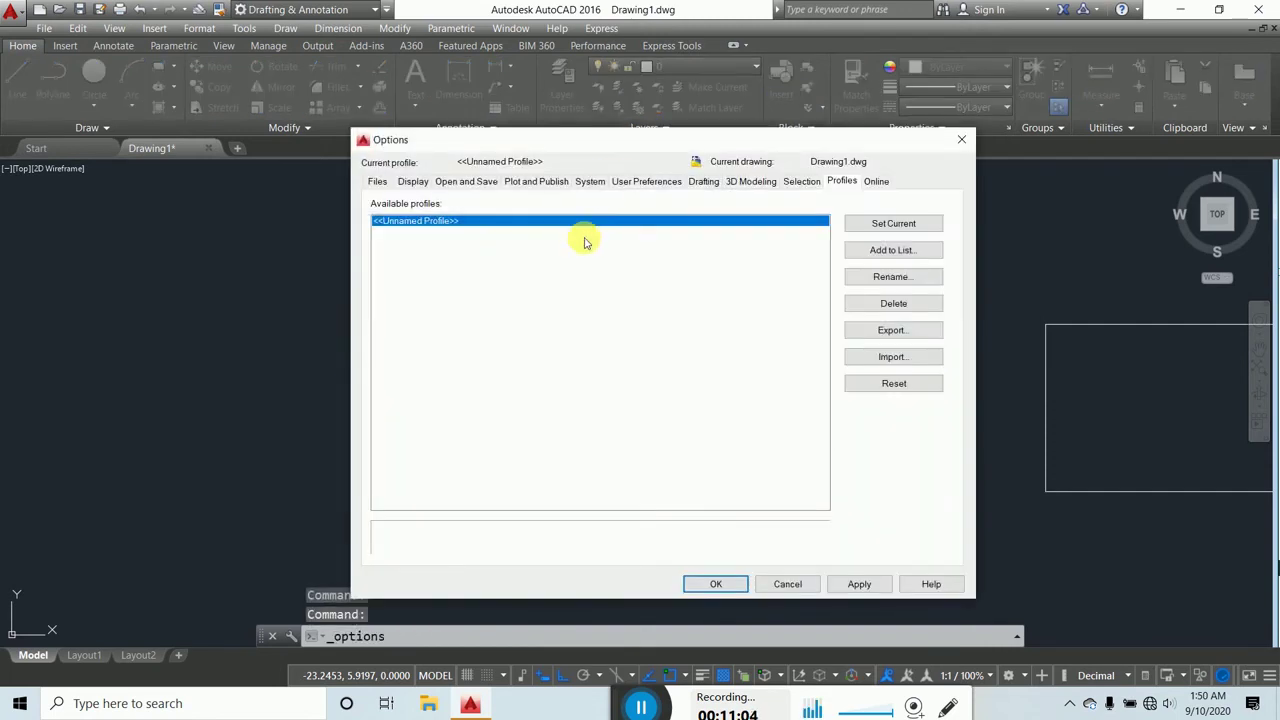
pyautogui.moveTo(659, 145); pyautogui.dragTo(634, 122)
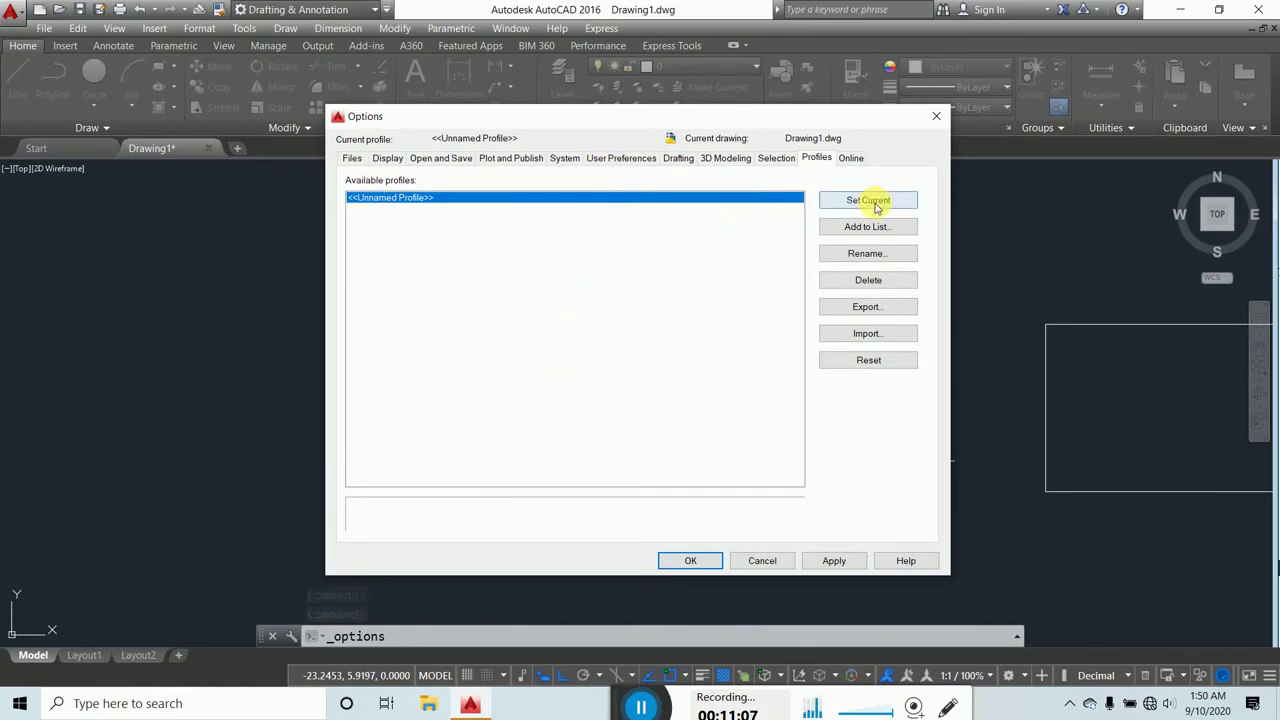
pyautogui.click(776, 158)
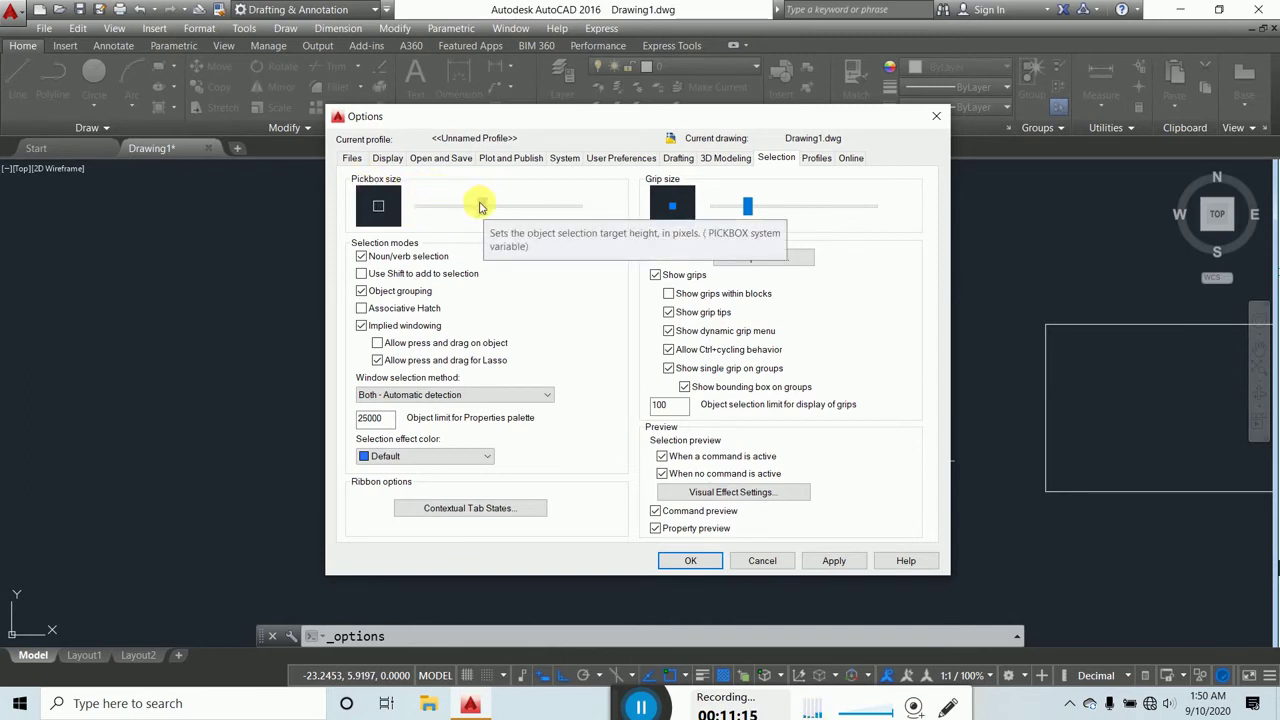
pyautogui.click(834, 561)
pyautogui.click(690, 561)
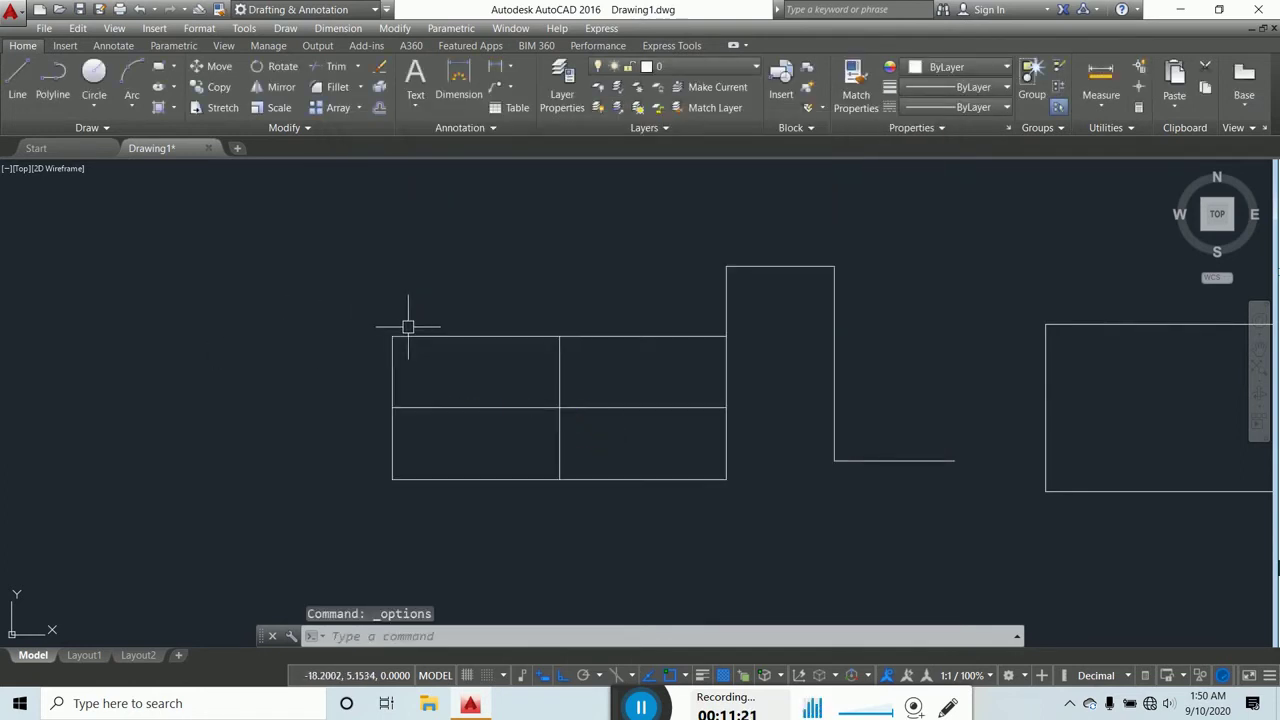
pyautogui.scroll(2, 410, 330)
pyautogui.scroll(-1, 424, 342)
pyautogui.scroll(-2, 430, 332)
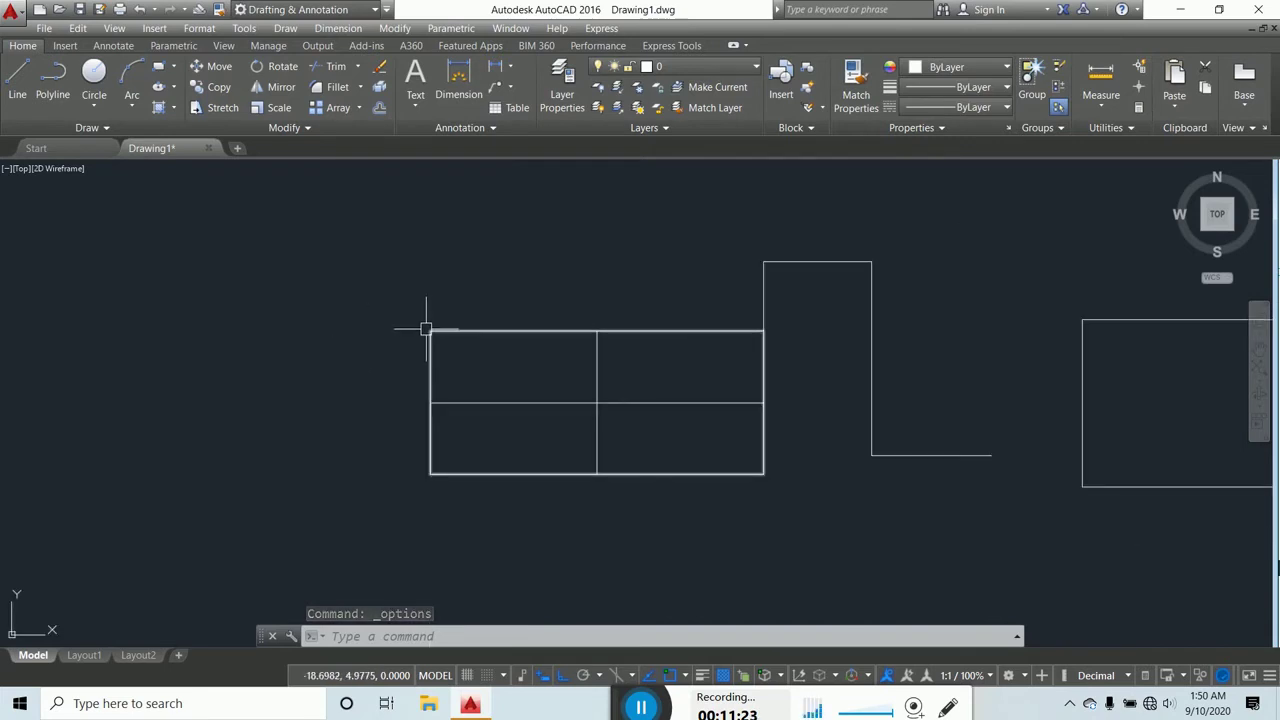
# Step: Enlarge the pickbox to about three quarters of its size range in the Selection settings of Options and apply it
pyautogui.rightClick(329, 300)
pyautogui.click(360, 548)
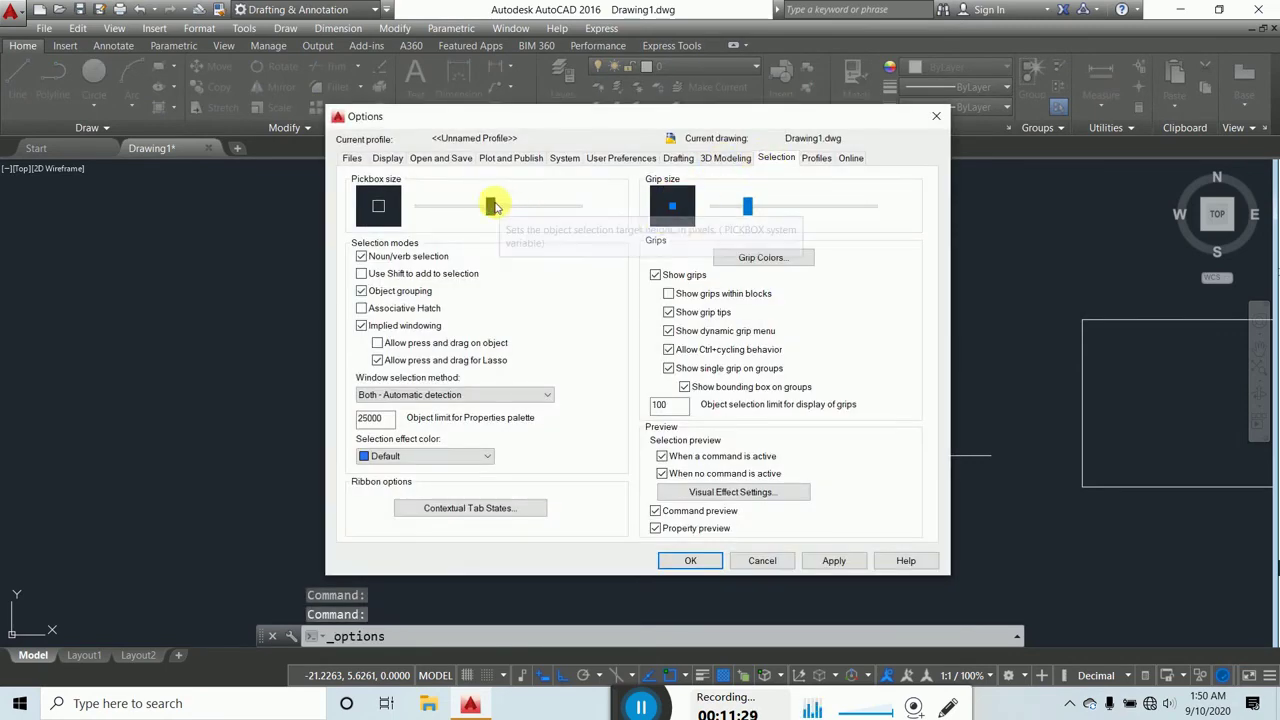
pyautogui.moveTo(491, 206); pyautogui.dragTo(548, 211)
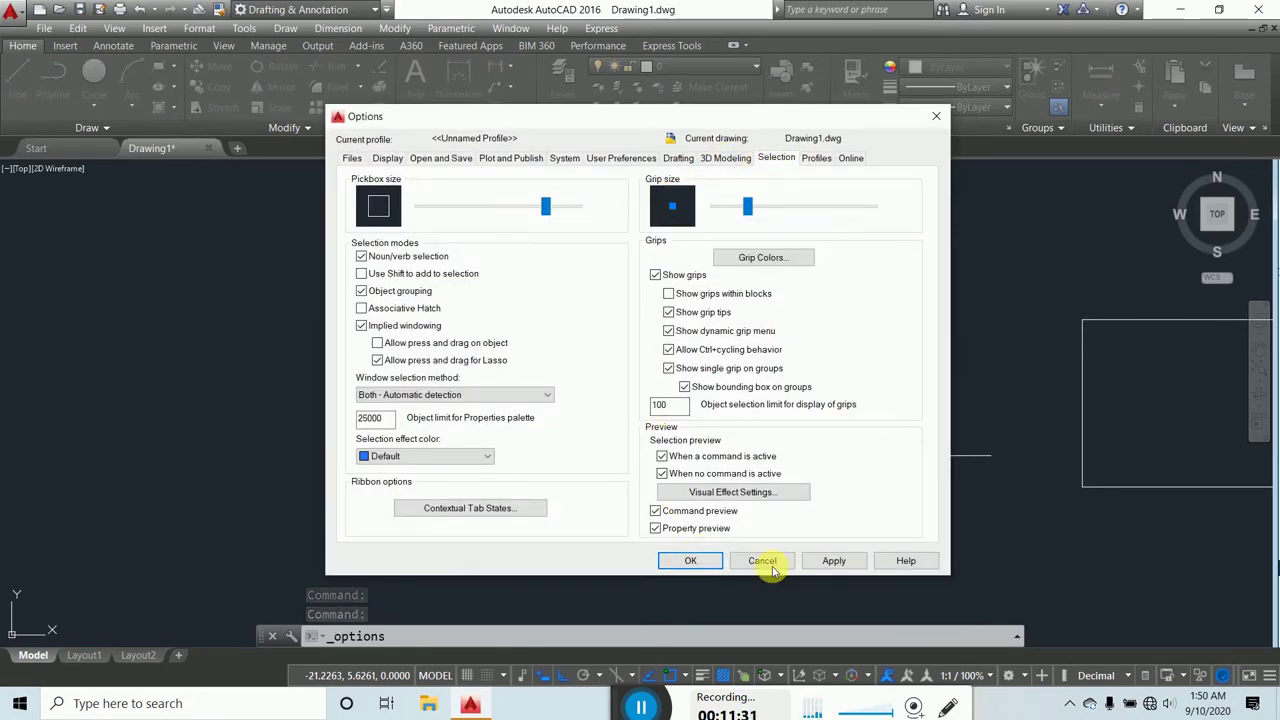
pyautogui.click(834, 560)
pyautogui.click(692, 564)
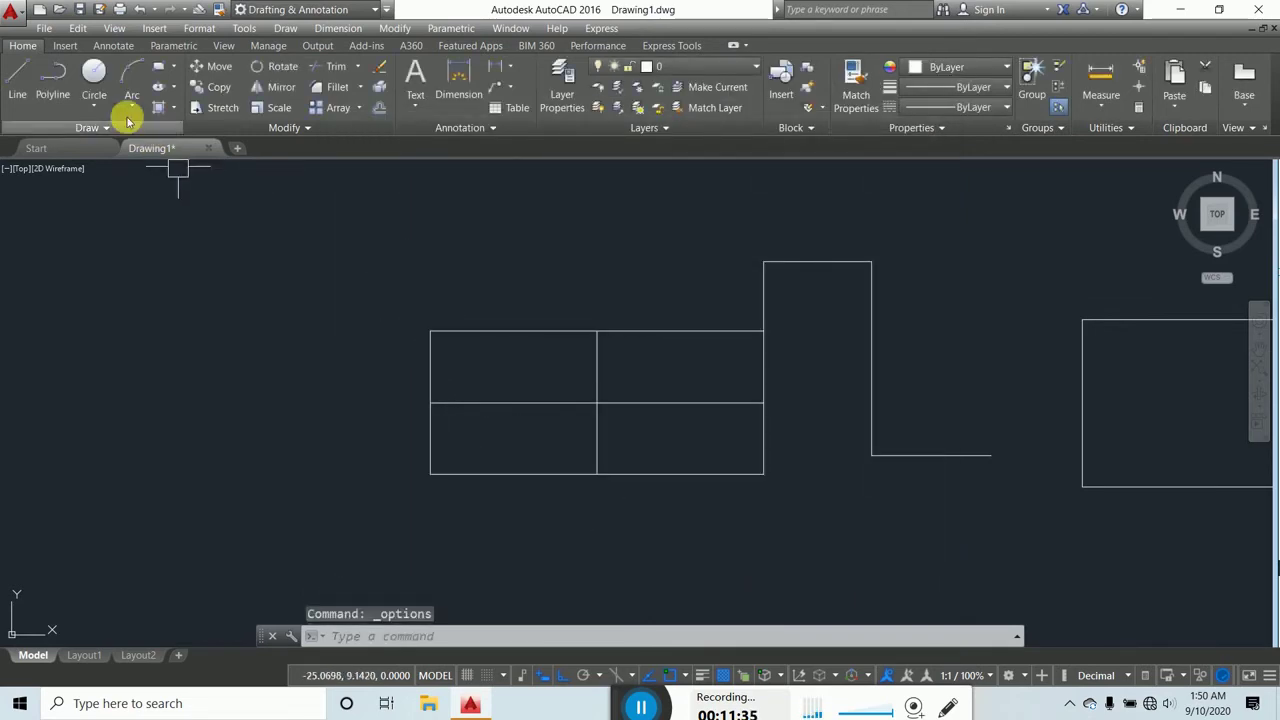
# Step: Draw a two-segment line from the divided rectangle's upper-left corner, going straight up and a short way right, and end the command
pyautogui.click(20, 72)
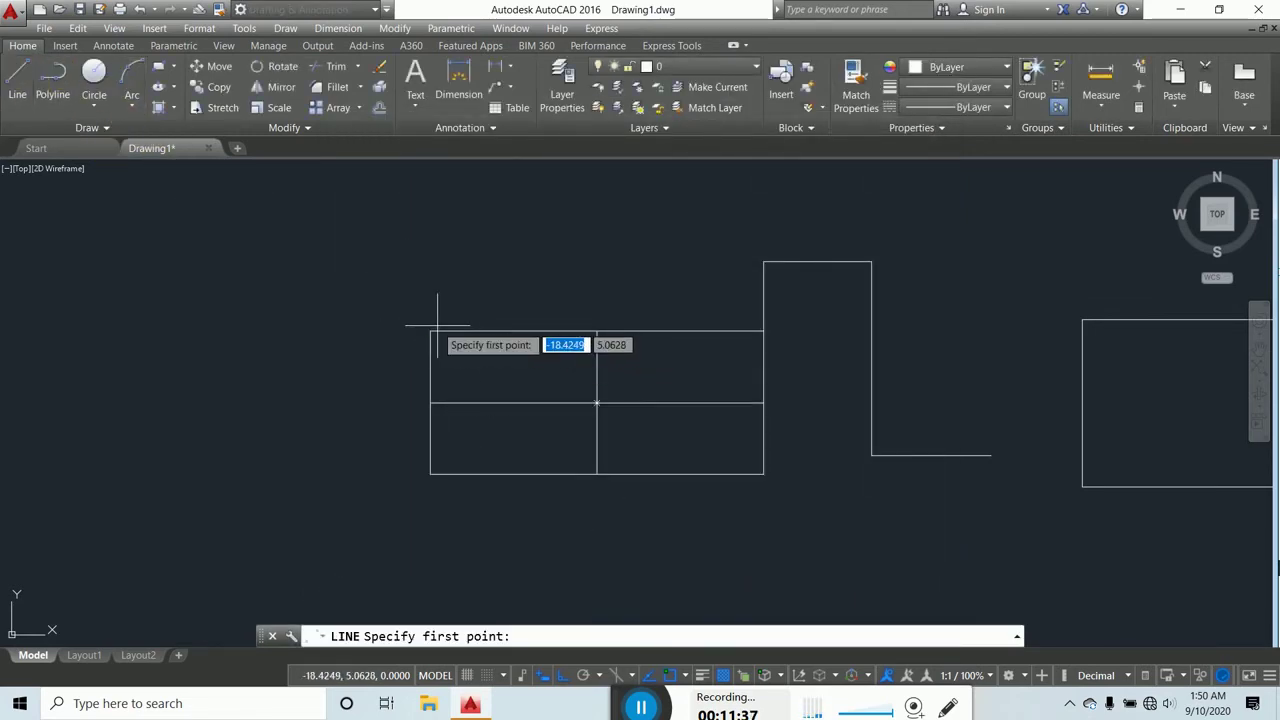
pyautogui.click(430, 269)
pyautogui.click(512, 270)
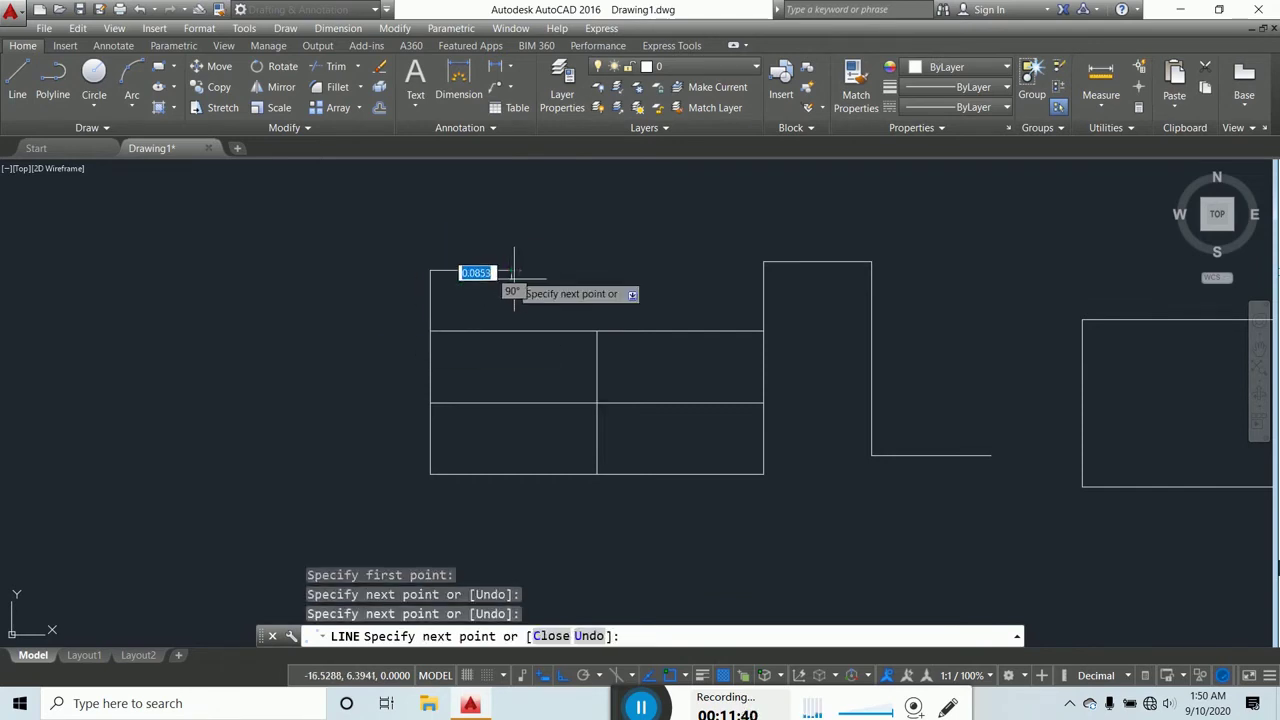
pyautogui.press('Return')
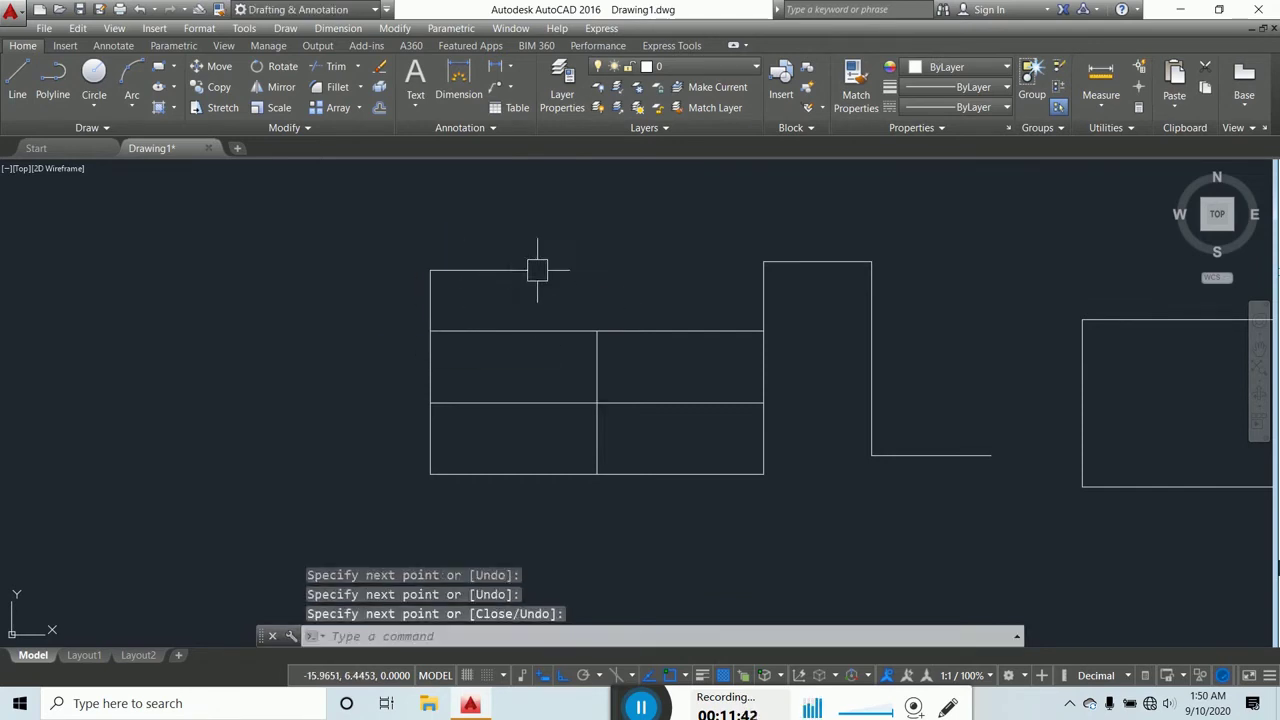
pyautogui.press('Escape')
pyautogui.press('Escape')
pyautogui.press('Escape')
# Step: Reduce the pickbox to about two fifths of its size range in the Selection settings of Options
pyautogui.rightClick(548, 271)
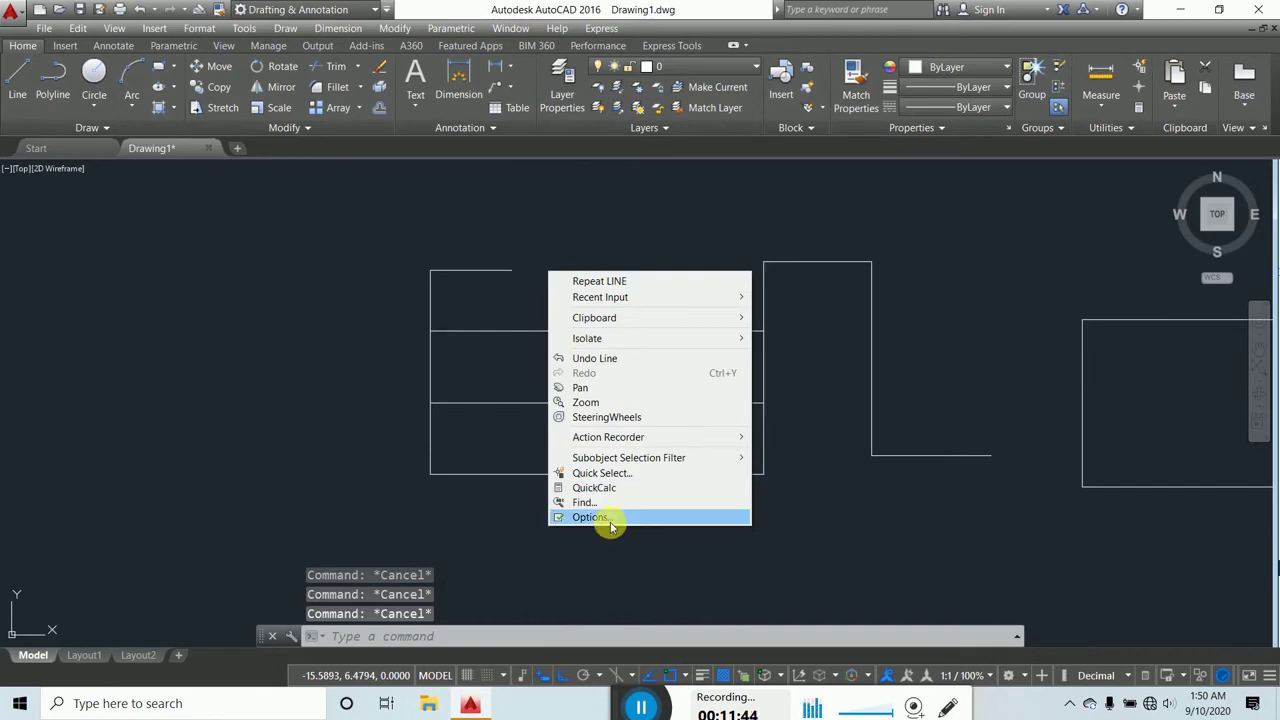
pyautogui.click(613, 517)
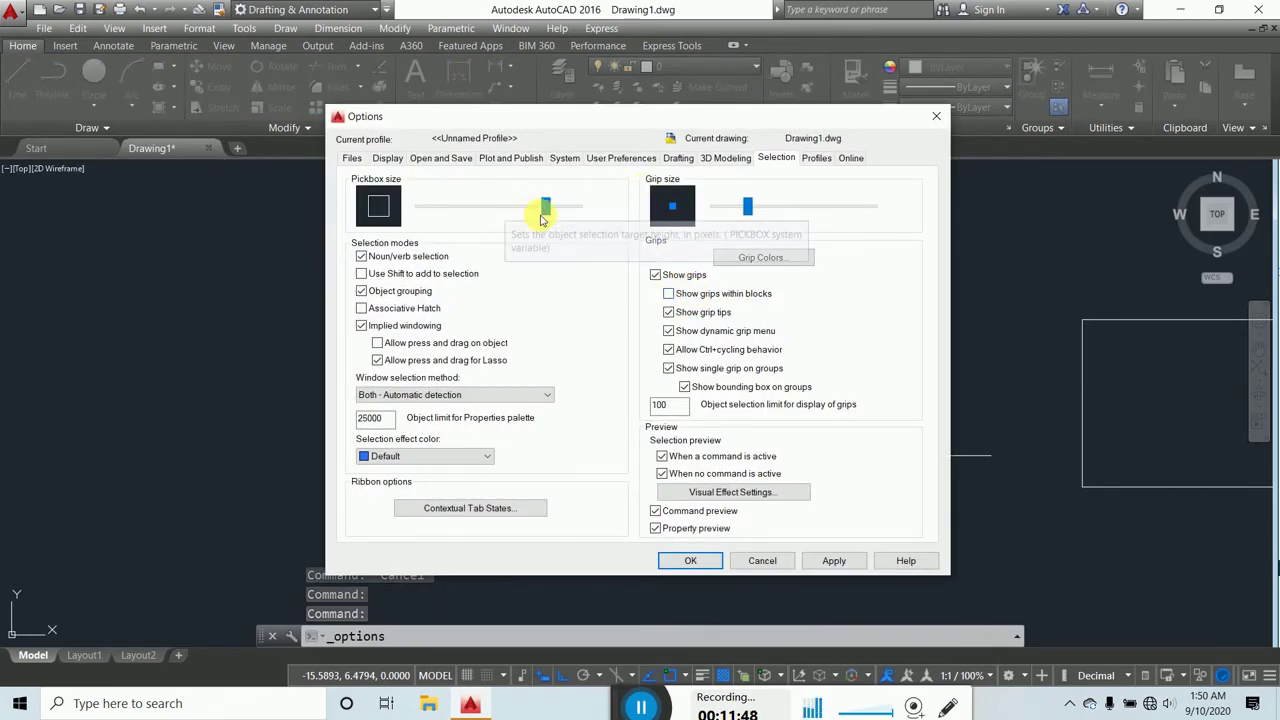
pyautogui.moveTo(544, 210); pyautogui.dragTo(489, 211)
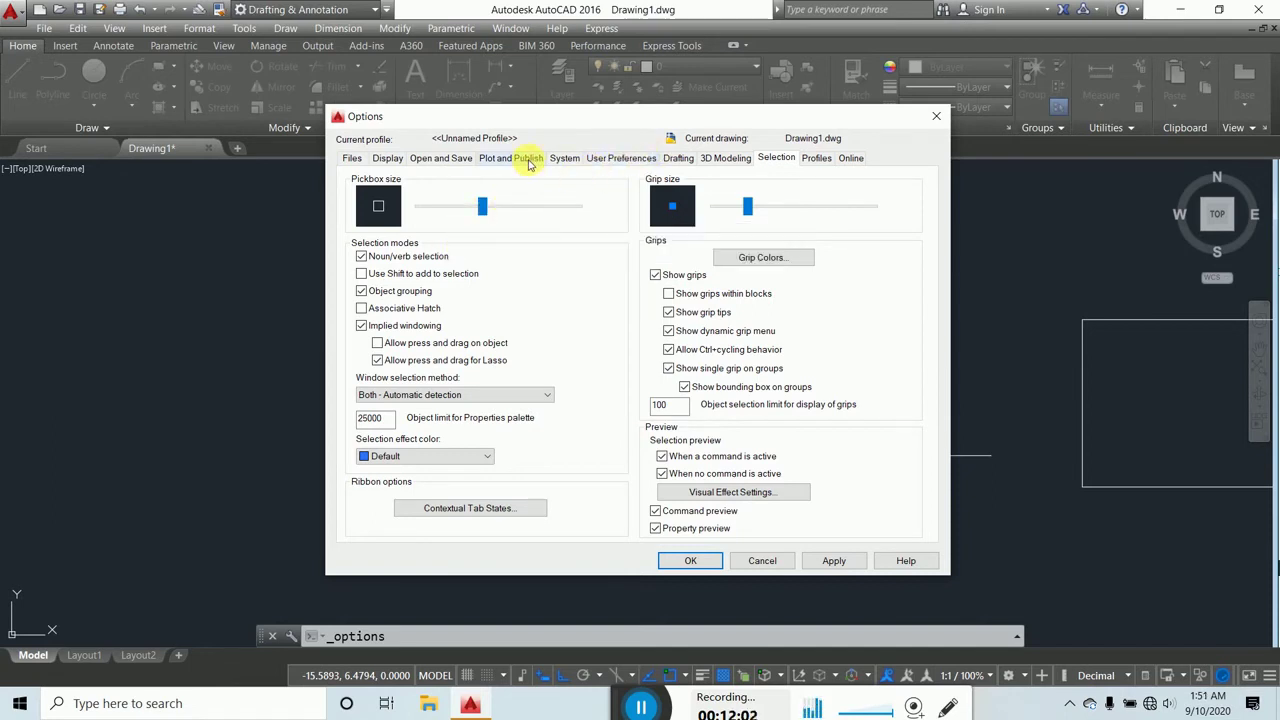
# Step: Look through the other Options categories, set the crosshair size to 46 in the Display settings, apply it and check the crosshair in the drawing
pyautogui.click(716, 160)
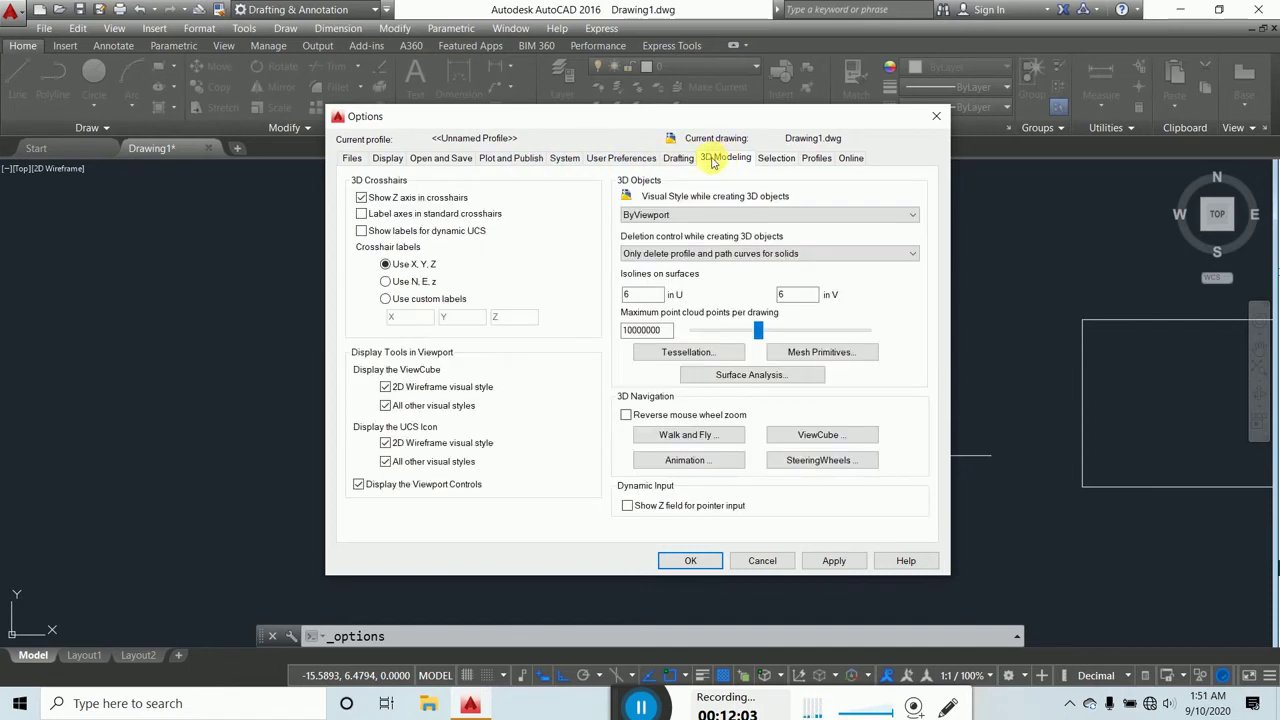
pyautogui.click(566, 159)
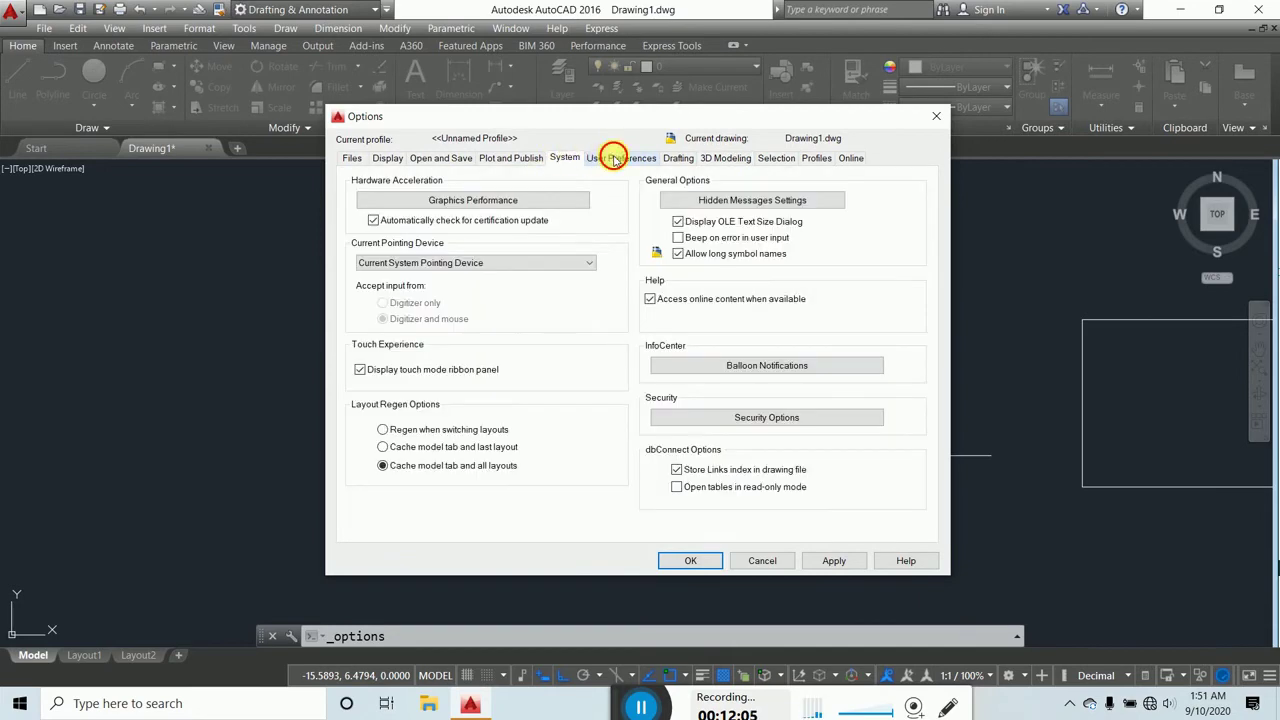
pyautogui.click(615, 160)
pyautogui.click(678, 160)
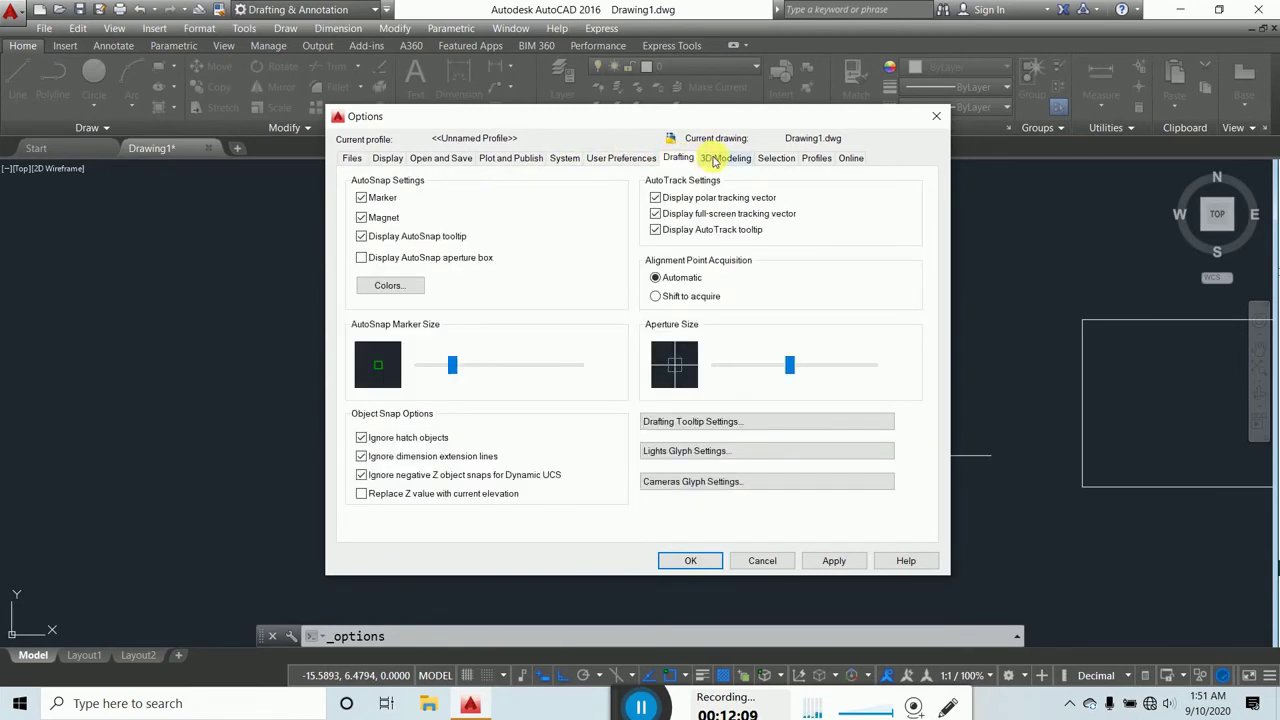
pyautogui.click(715, 160)
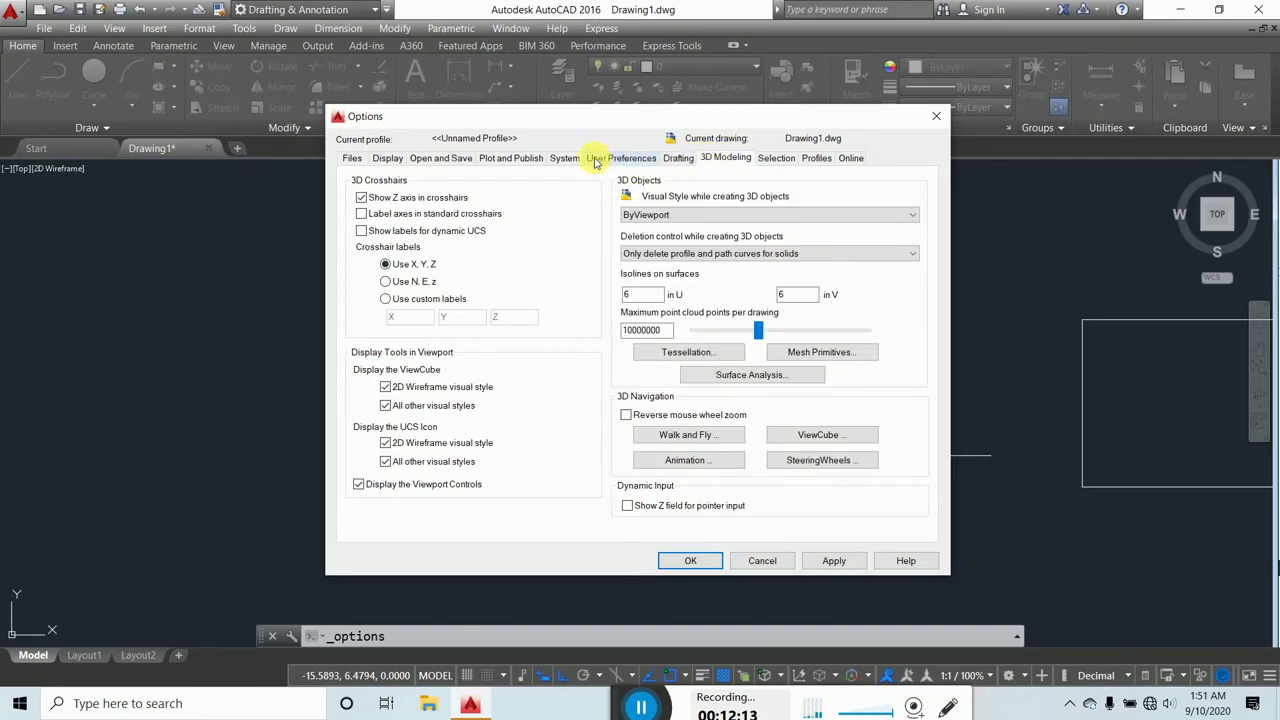
pyautogui.click(453, 166)
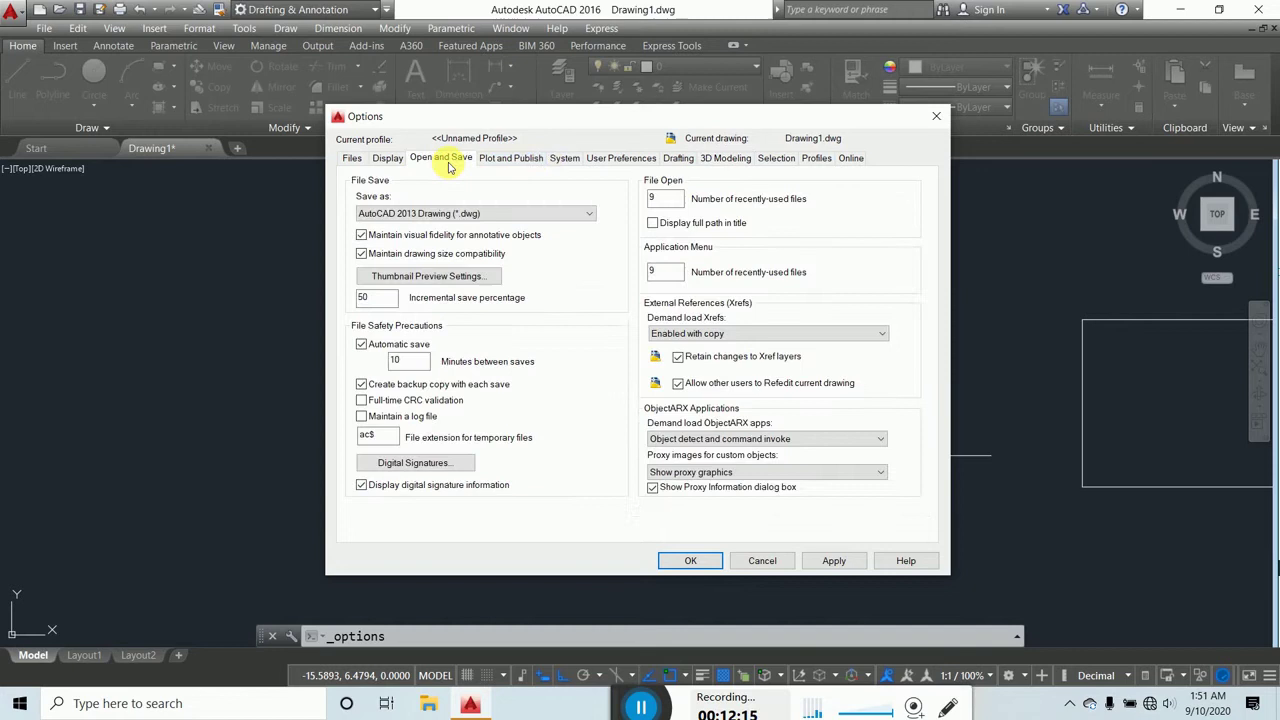
pyautogui.click(389, 164)
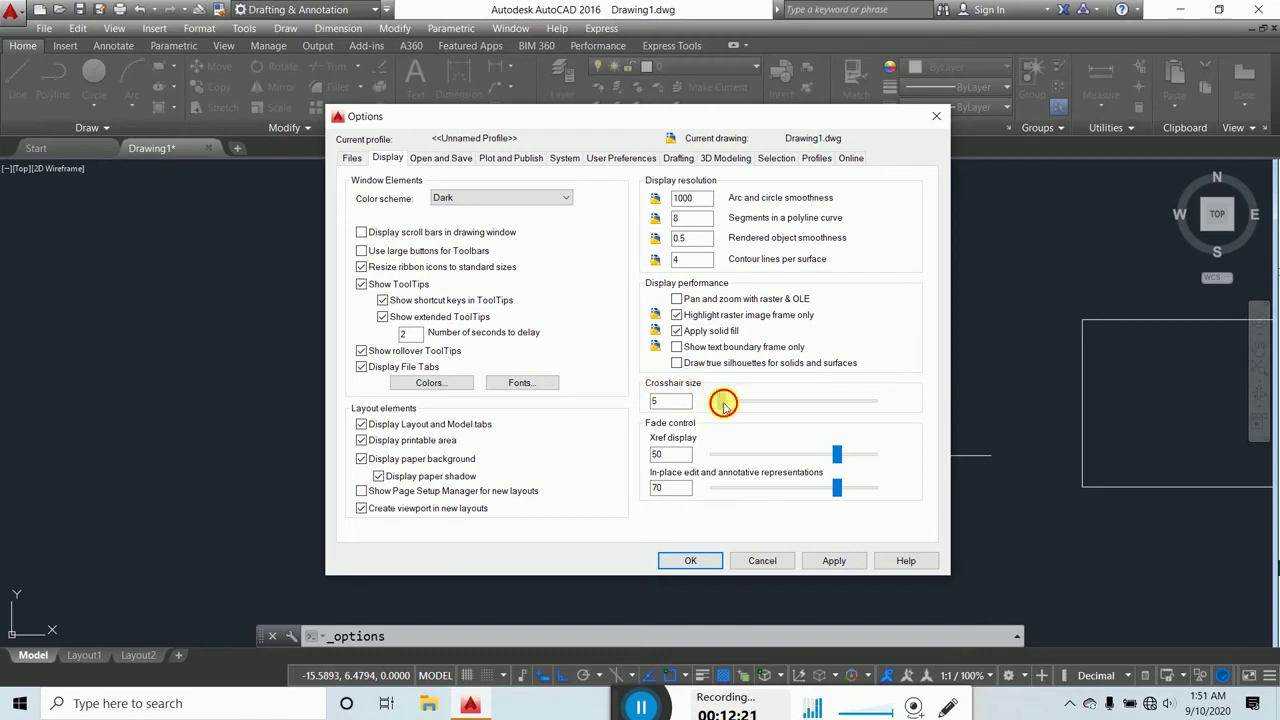
pyautogui.moveTo(724, 403); pyautogui.dragTo(786, 403)
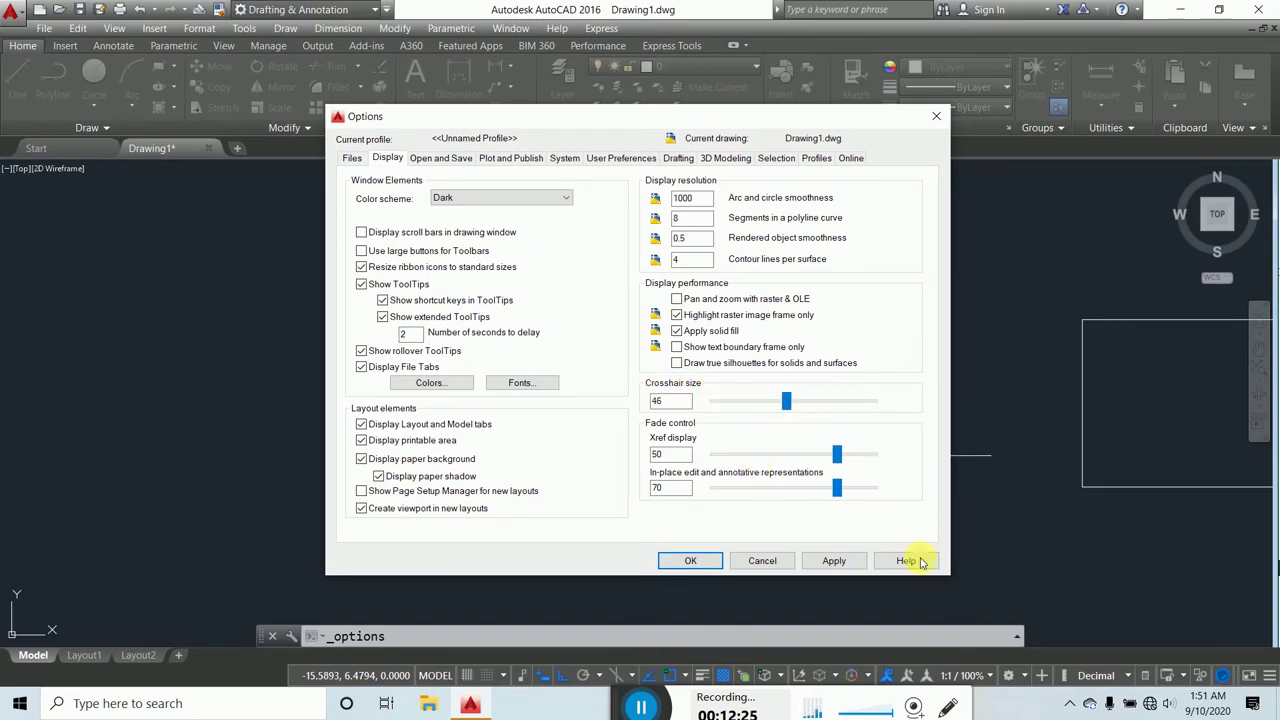
pyautogui.click(836, 561)
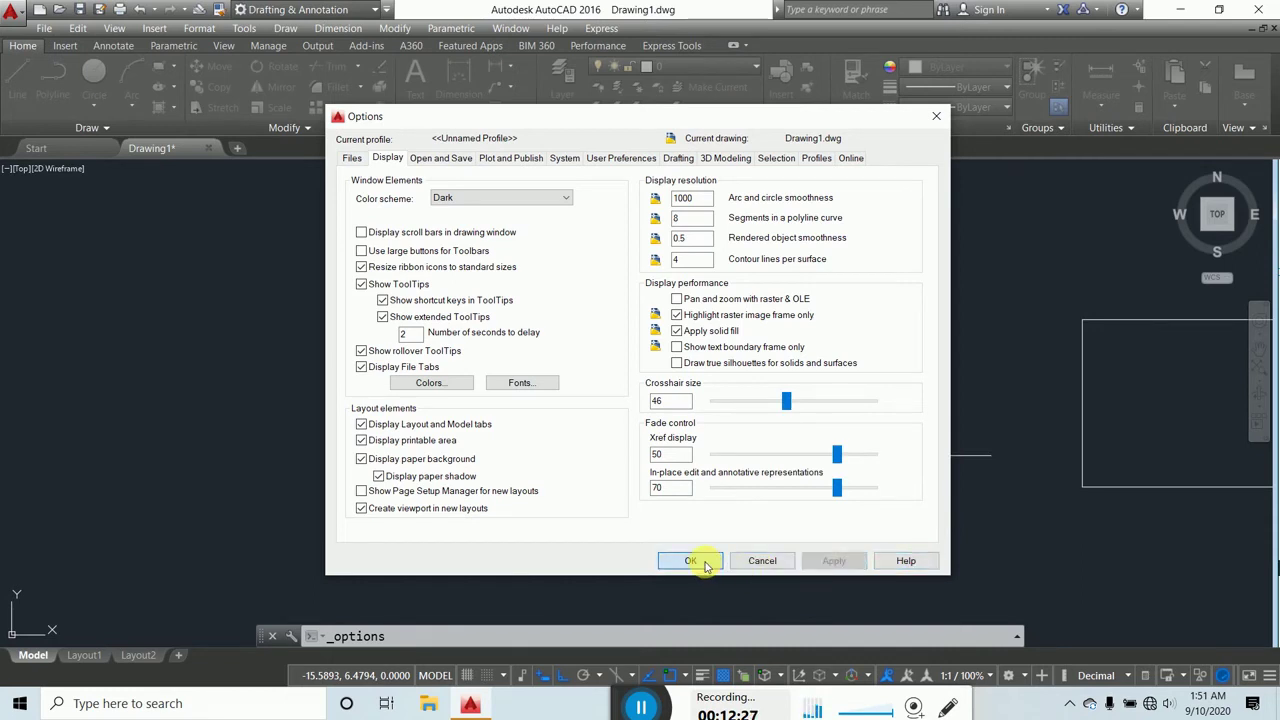
pyautogui.click(690, 561)
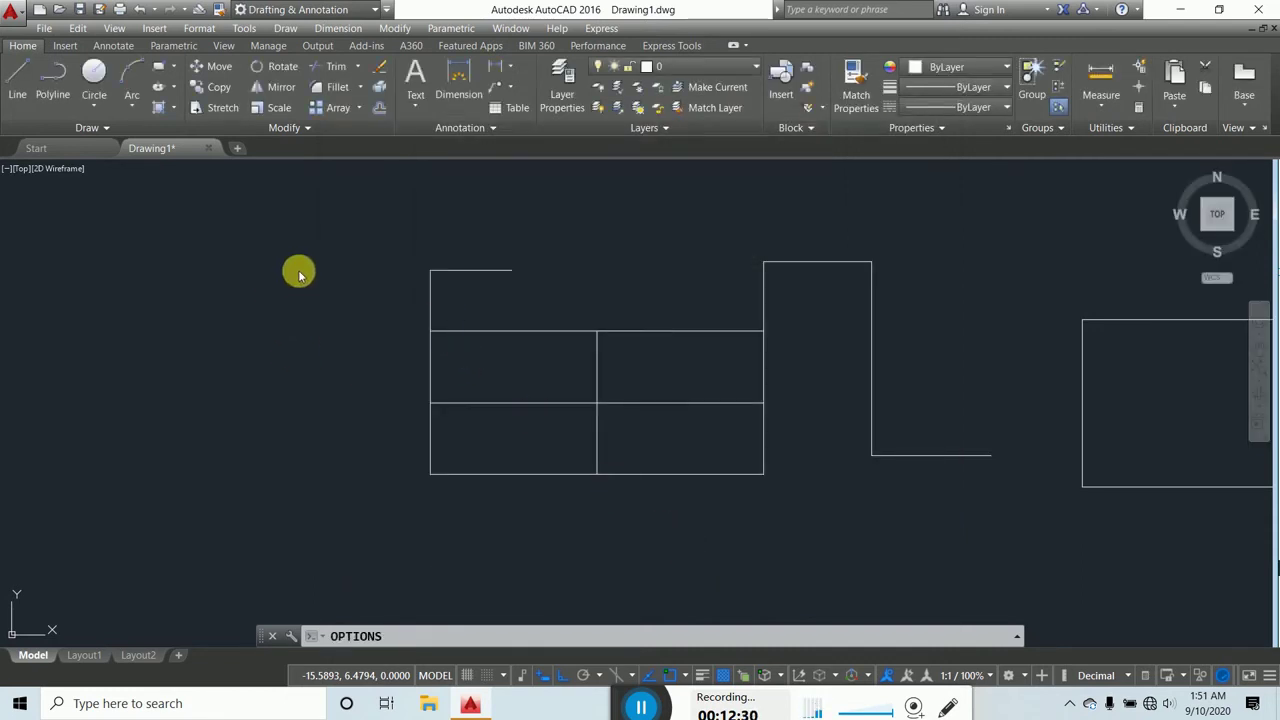
pyautogui.scroll(-3, 479, 307)
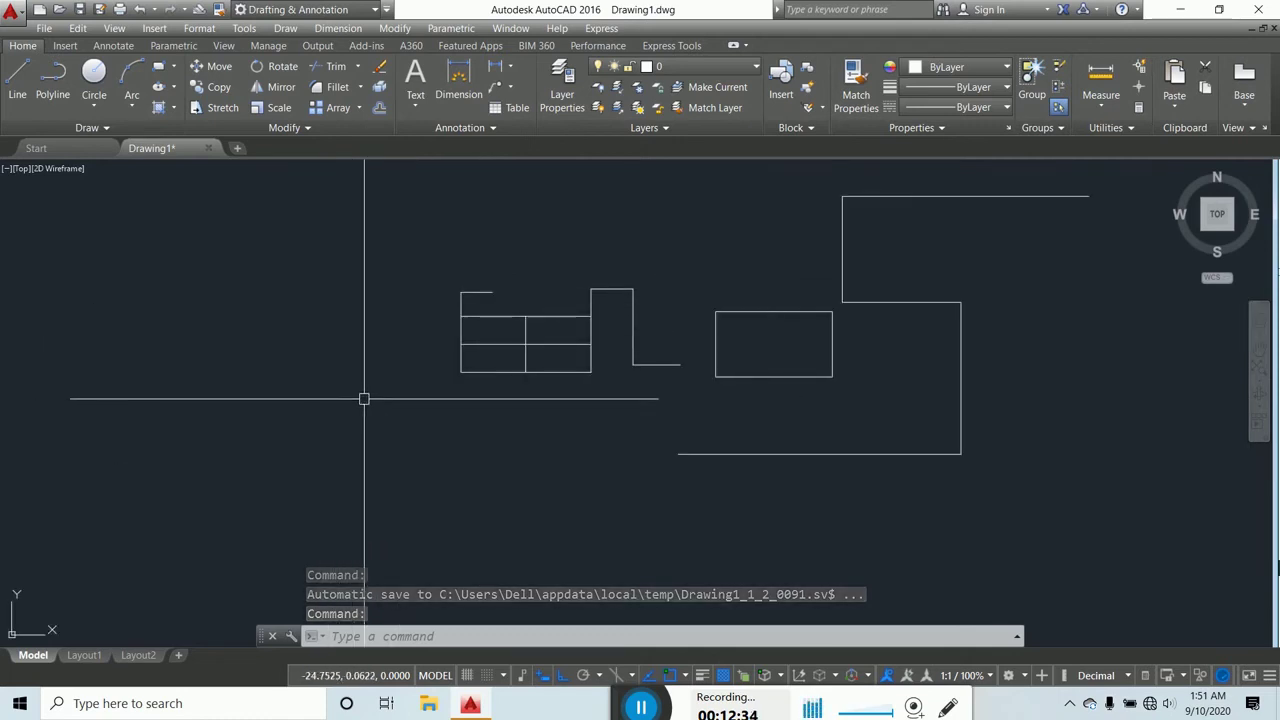
pyautogui.scroll(-5, 360, 395)
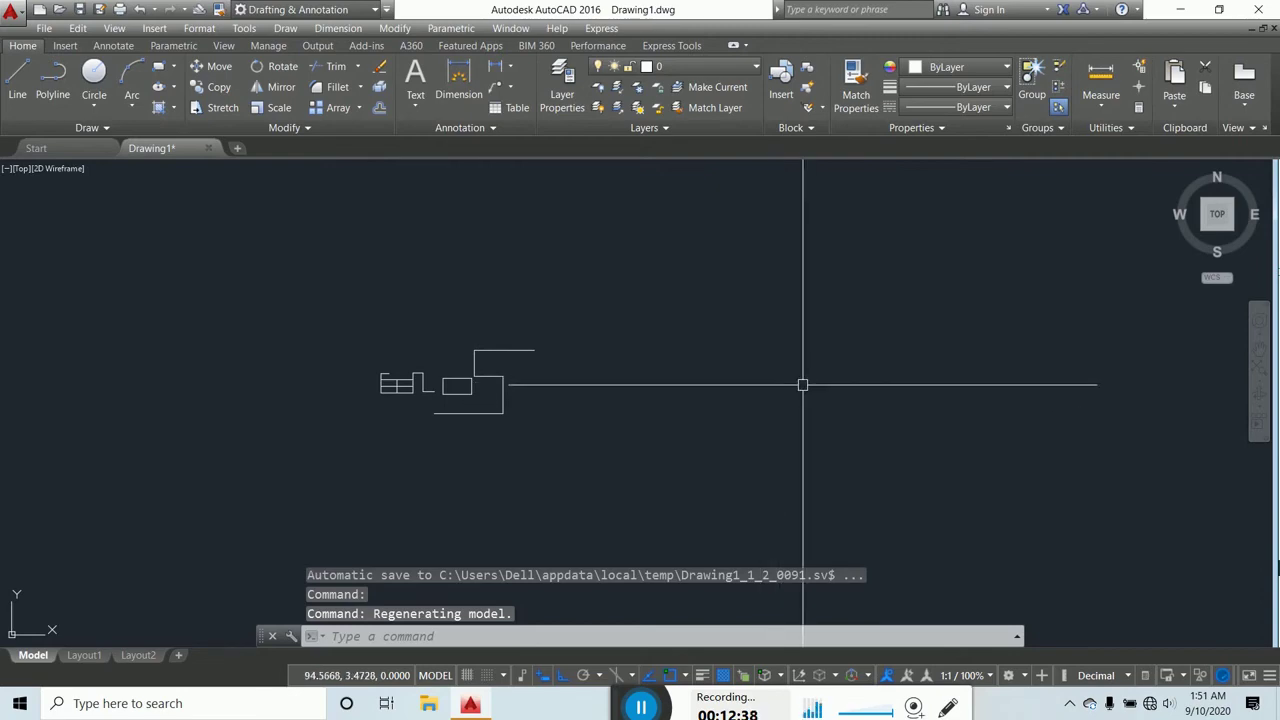
# Step: Reduce the crosshair size to 31 in the Display settings of Options
pyautogui.rightClick(770, 334)
pyautogui.click(829, 575)
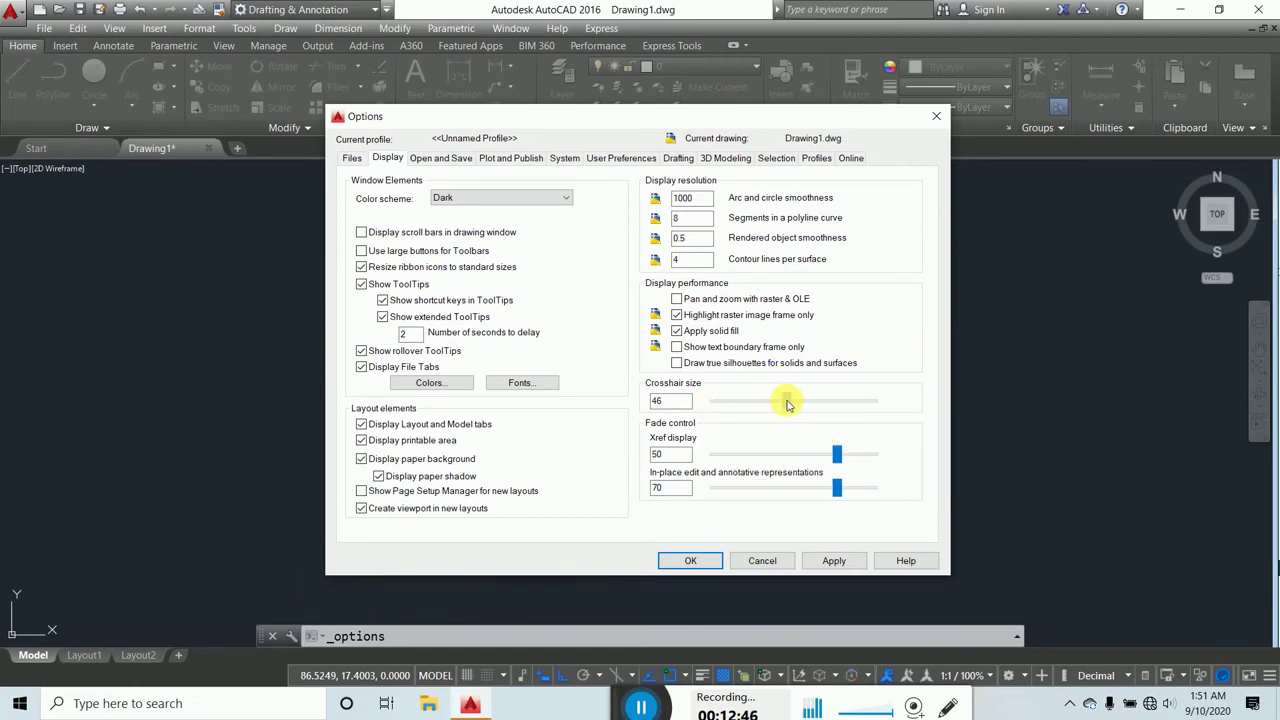
pyautogui.moveTo(765, 405)
pyautogui.mouseDown()
pyautogui.moveTo(826, 404)
pyautogui.moveTo(772, 405)
pyautogui.mouseUp()
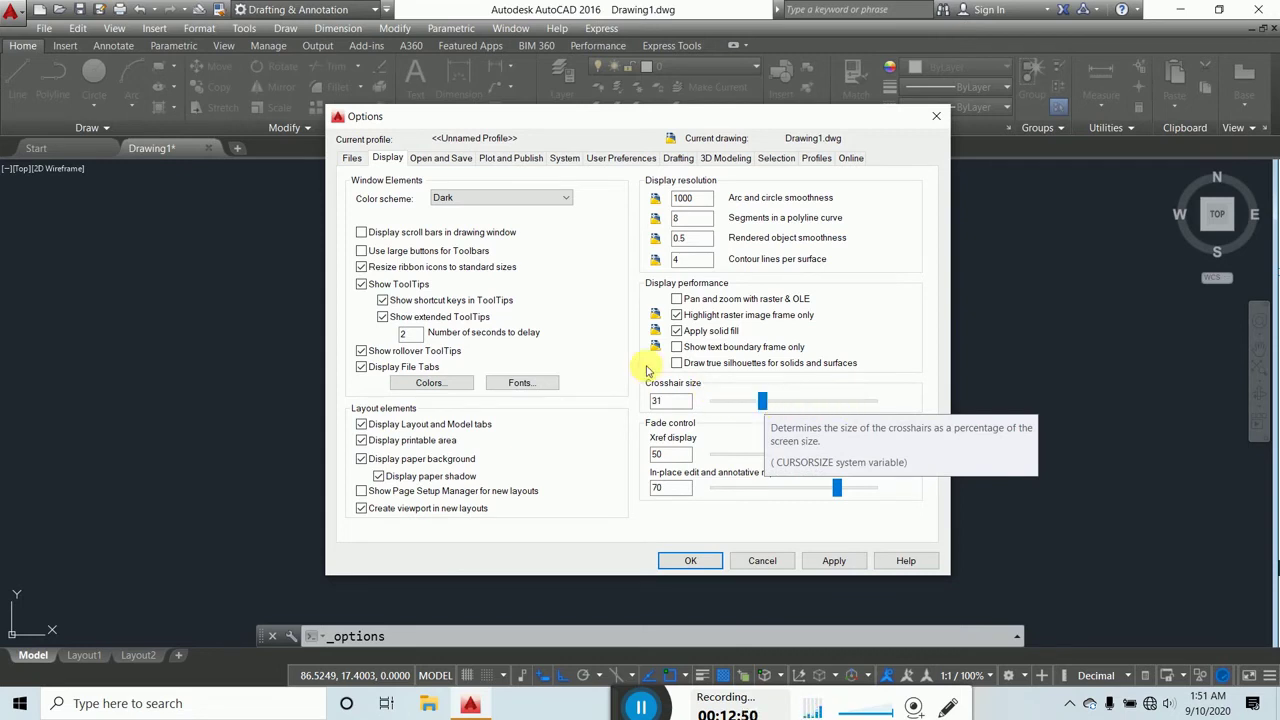
# Step: Set the automatic save interval to 1 minute in the Open and Save settings, apply it and close Options
pyautogui.click(450, 160)
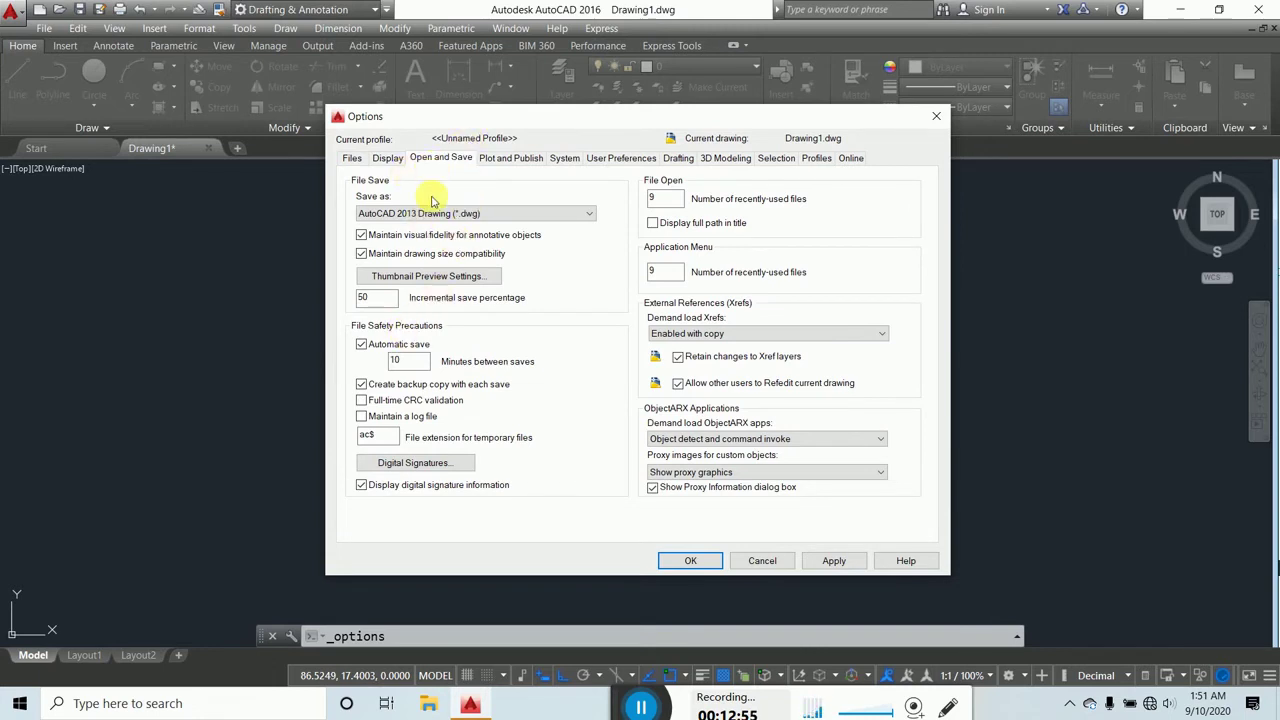
pyautogui.moveTo(416, 360); pyautogui.dragTo(395, 360)
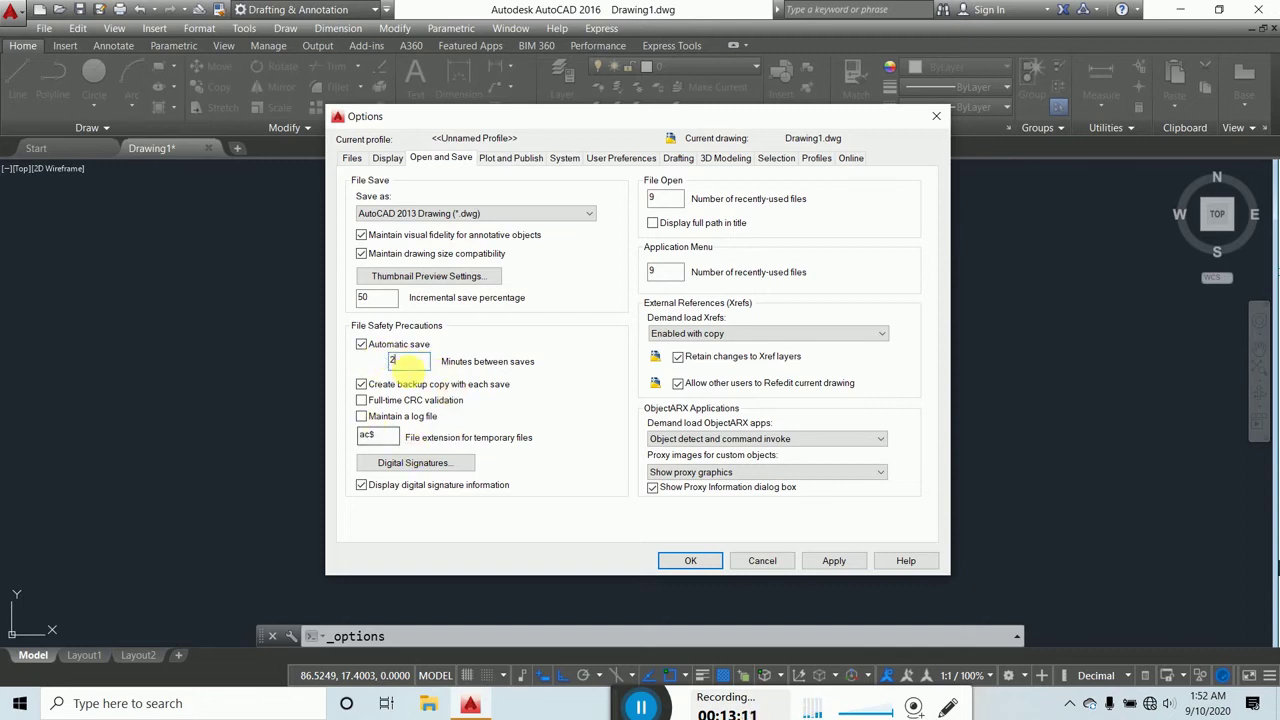
pyautogui.moveTo(408, 367); pyautogui.dragTo(362, 368)
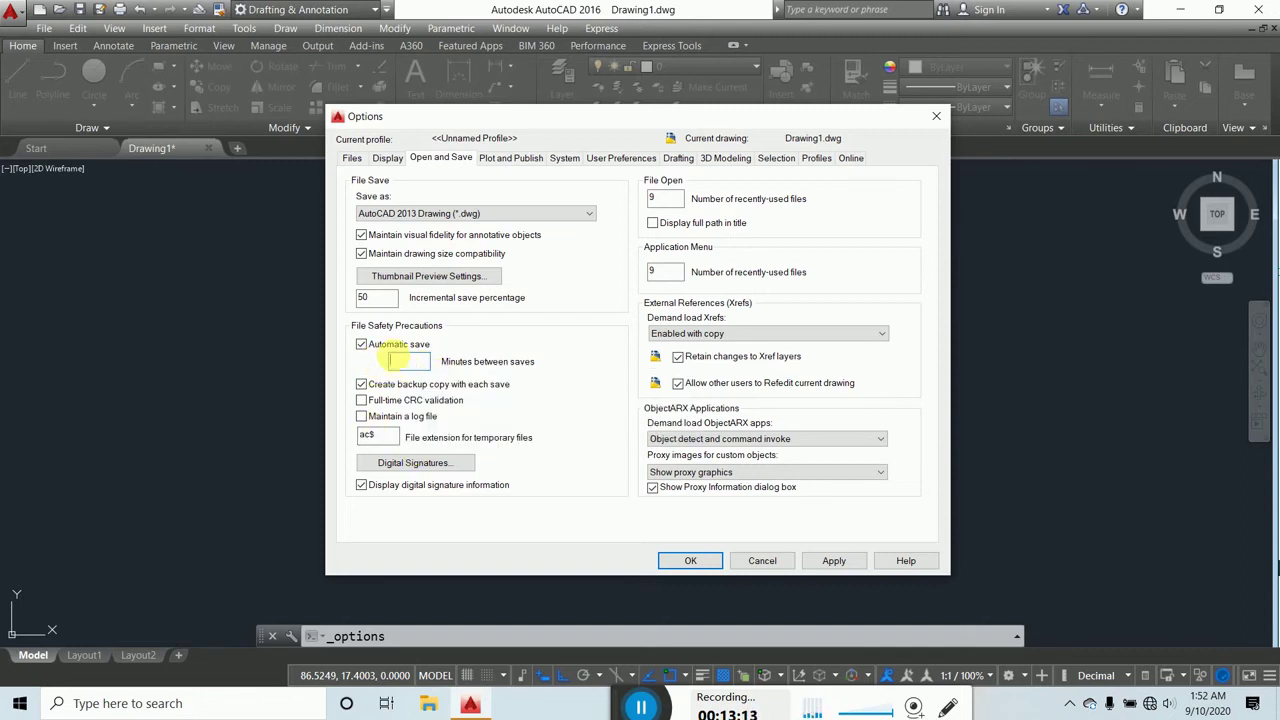
pyautogui.write('1')
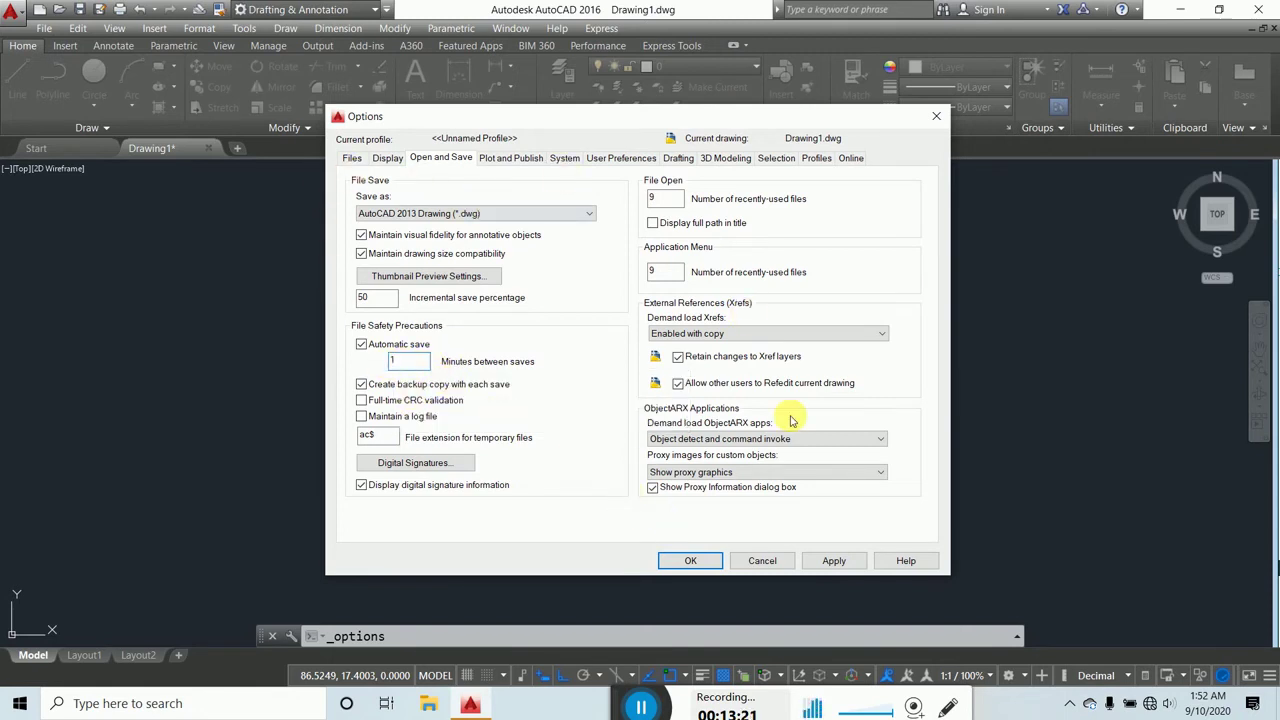
pyautogui.click(832, 561)
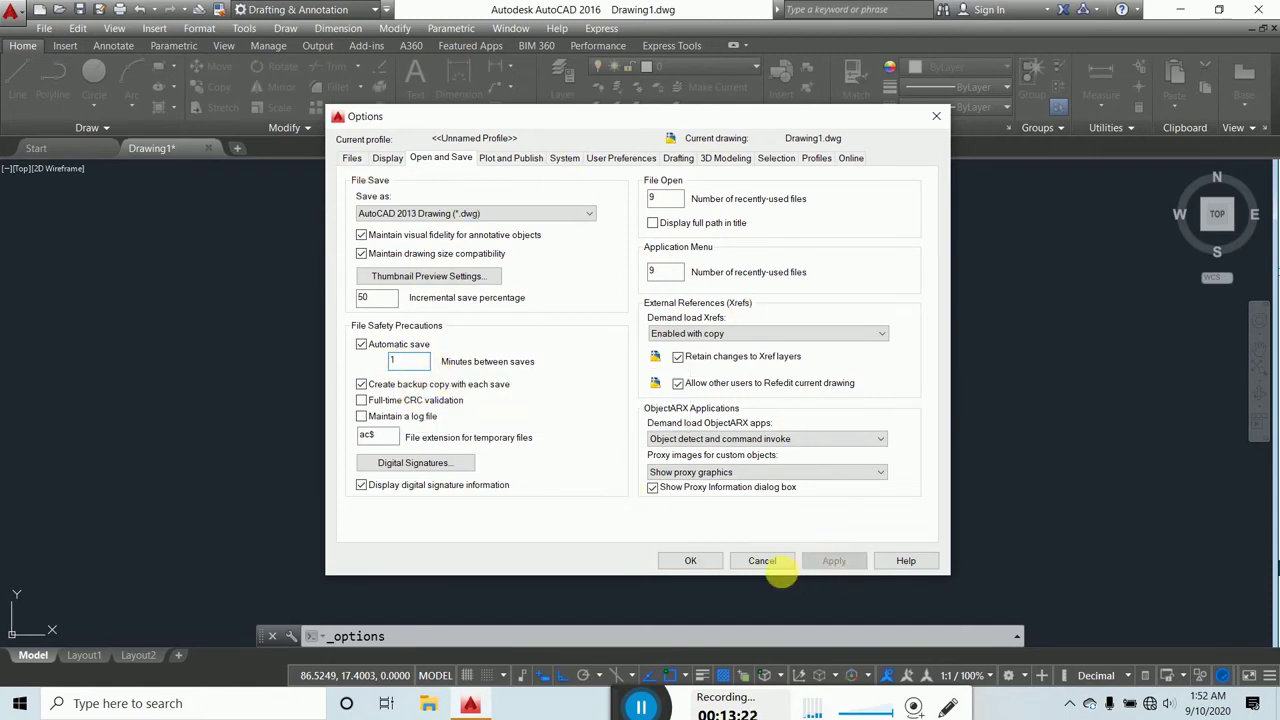
pyautogui.click(692, 561)
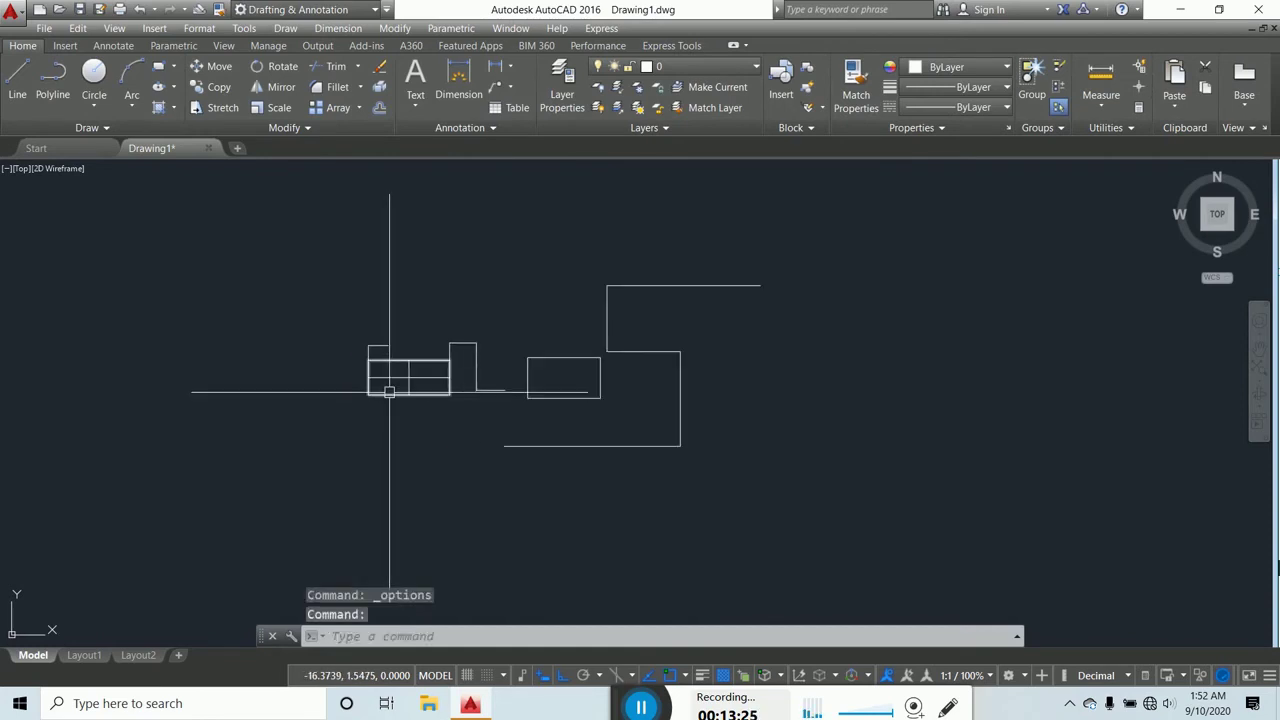
# Step: Window-select the divided rectangle and its attached lines except the last horizontal segment, and clear the selection
pyautogui.scroll(6, 525, 349)
pyautogui.moveTo(584, 340); pyautogui.dragTo(832, 304, button='middle')
pyautogui.scroll(-2, 698, 328)
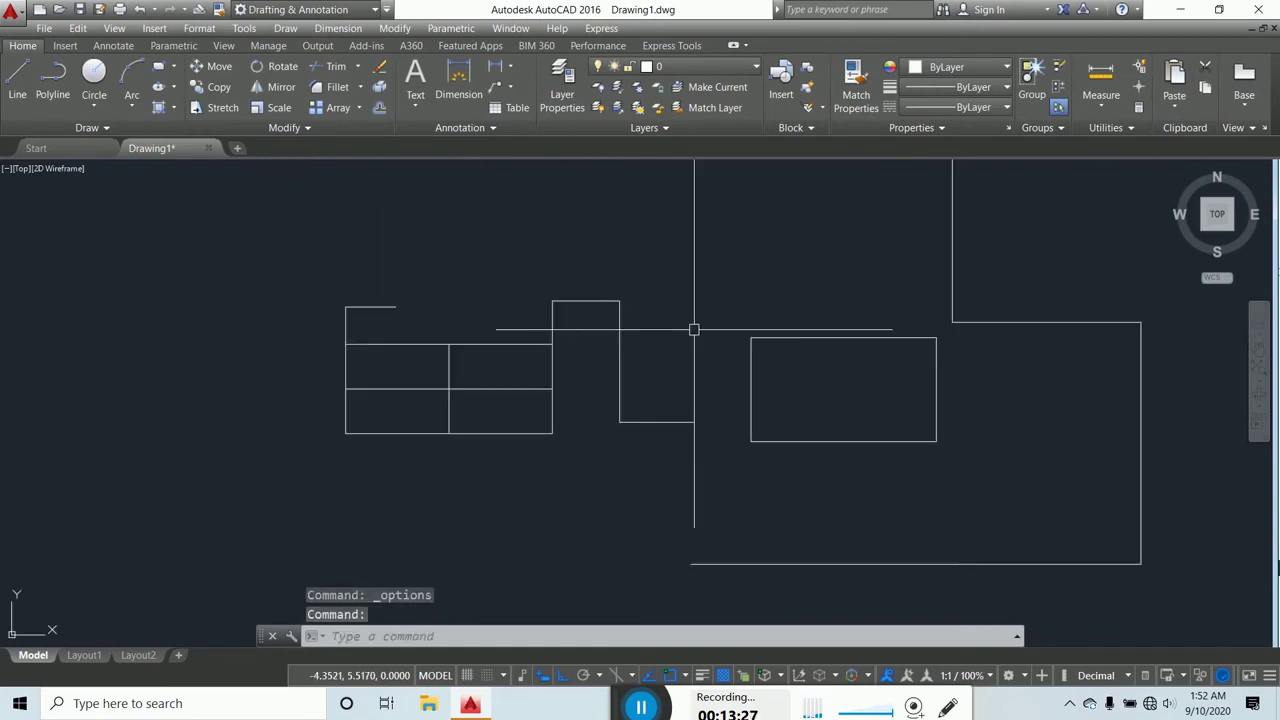
pyautogui.moveTo(420, 306); pyautogui.dragTo(597, 326, button='middle')
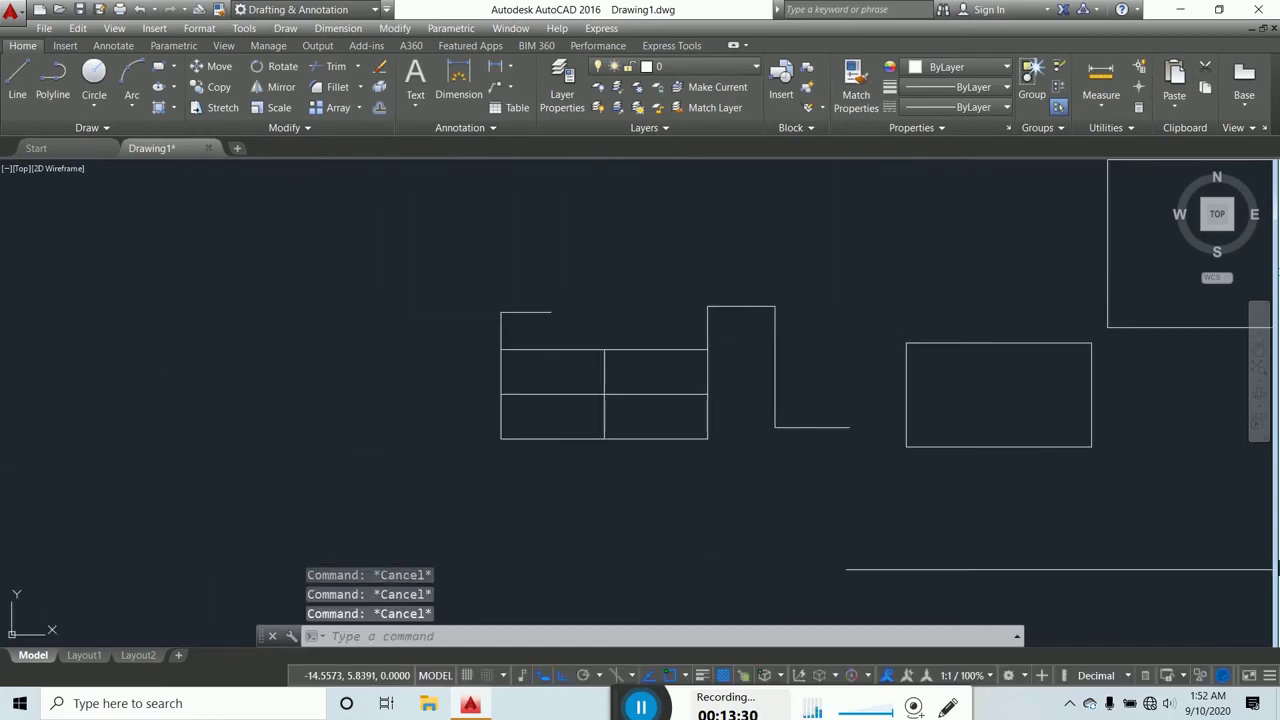
pyautogui.click(400, 241)
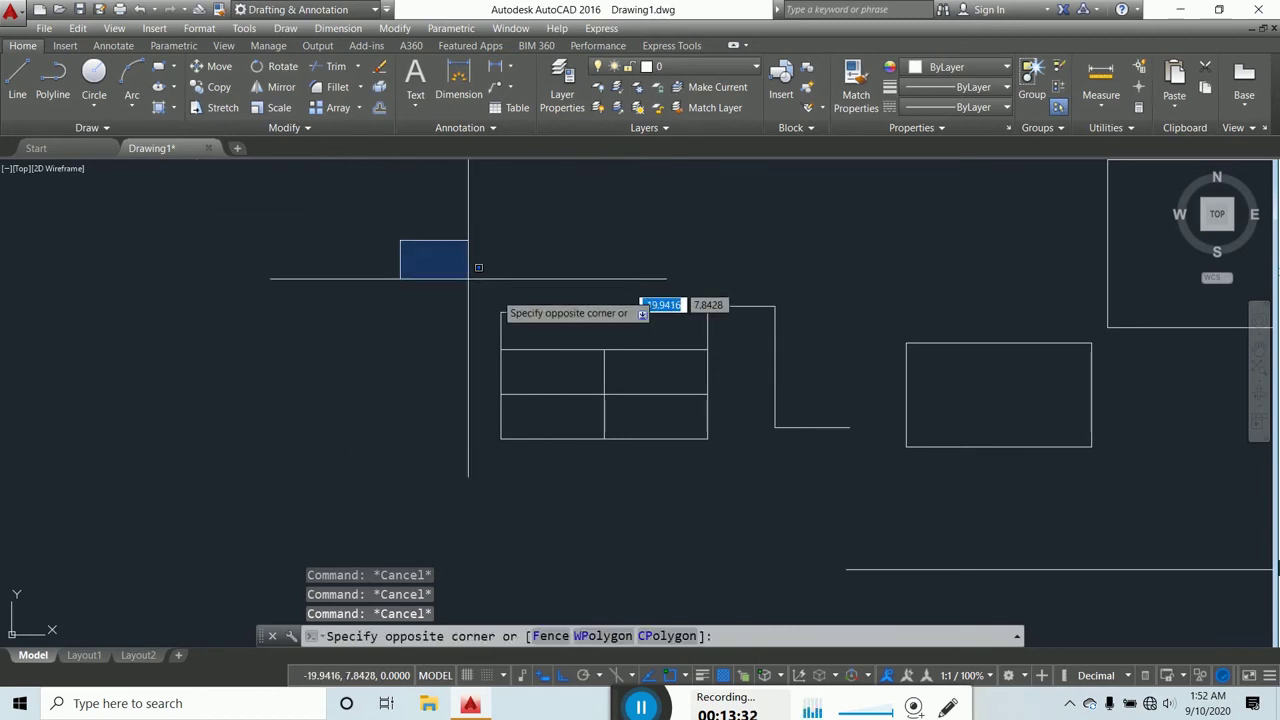
pyautogui.click(829, 474)
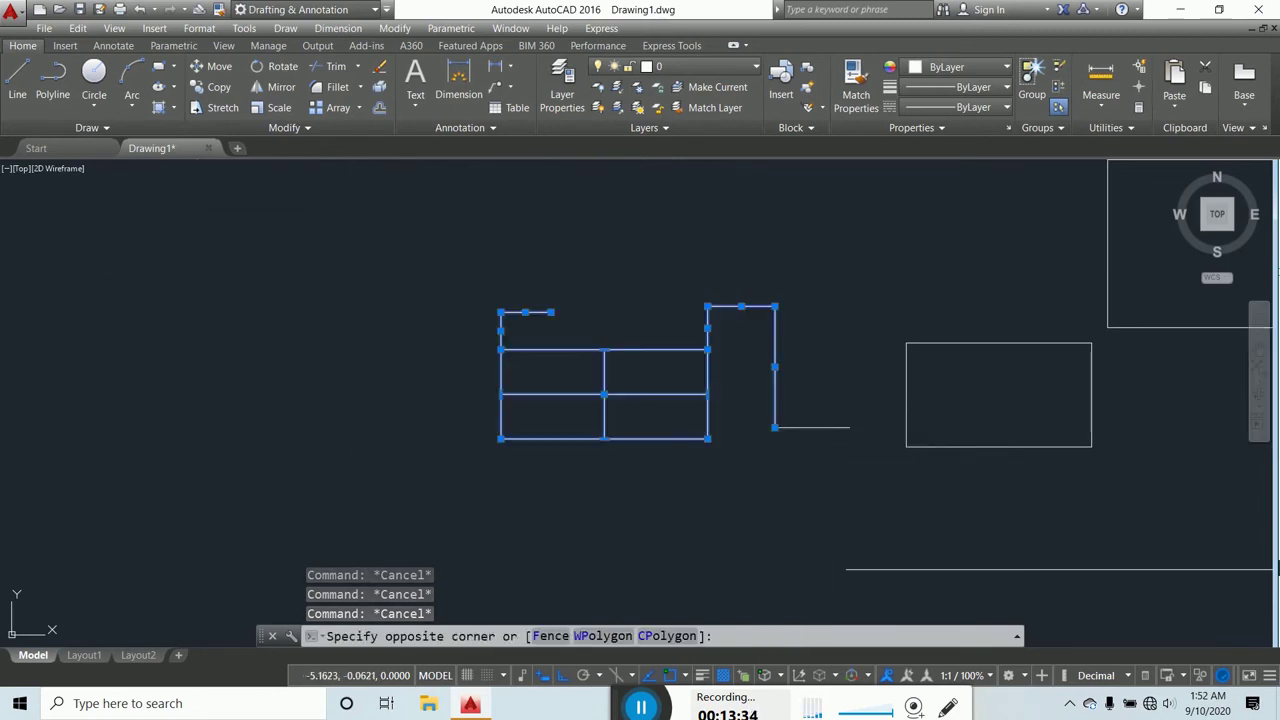
pyautogui.press('Escape')
# Step: Make a crossing selection from the lower right to the upper left across the divided rectangle and attached lines, and clear it
pyautogui.click(850, 386)
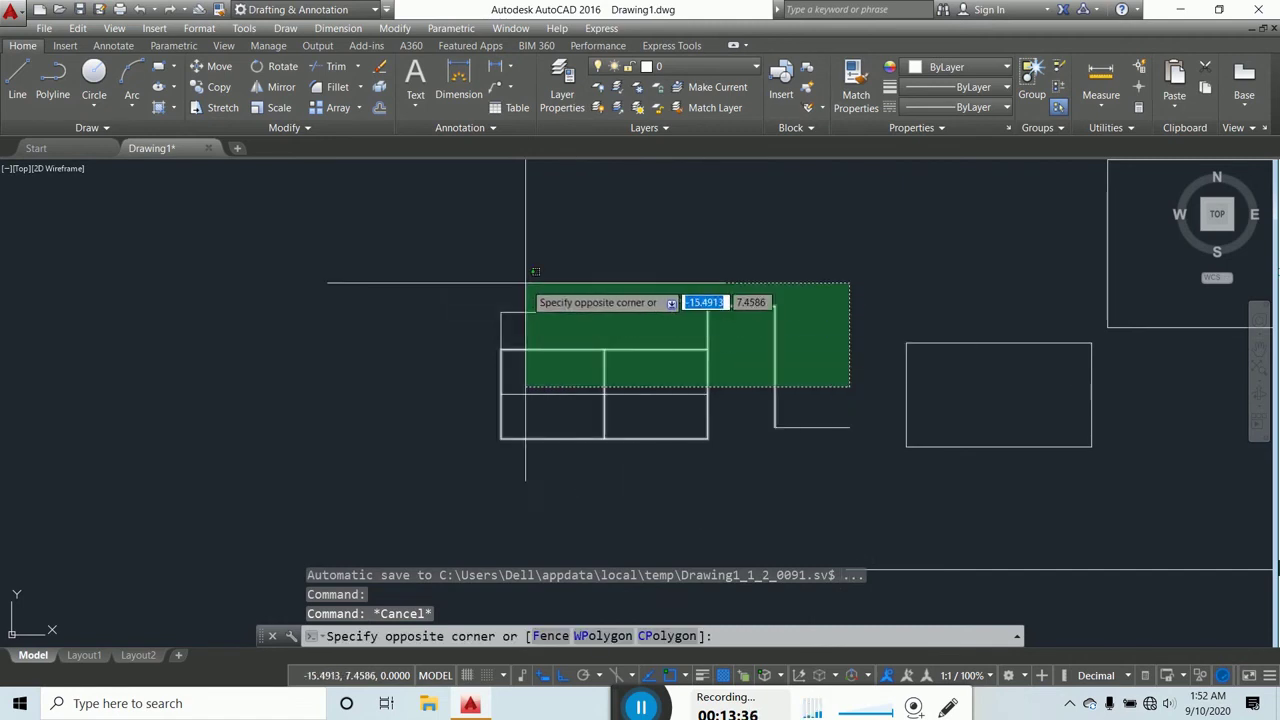
pyautogui.click(356, 264)
pyautogui.press('Escape')
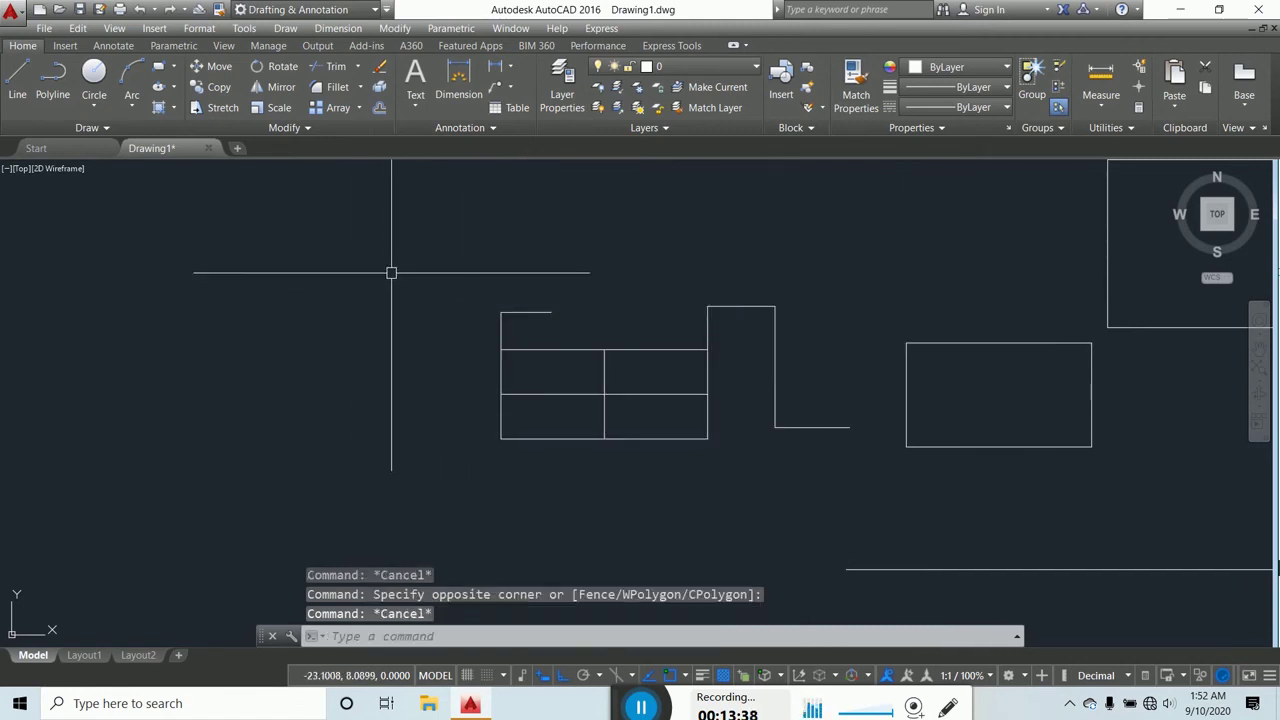
# Step: Window-select the divided rectangle and all its attached lines from upper left to lower right, and clear the selection
pyautogui.click(340, 254)
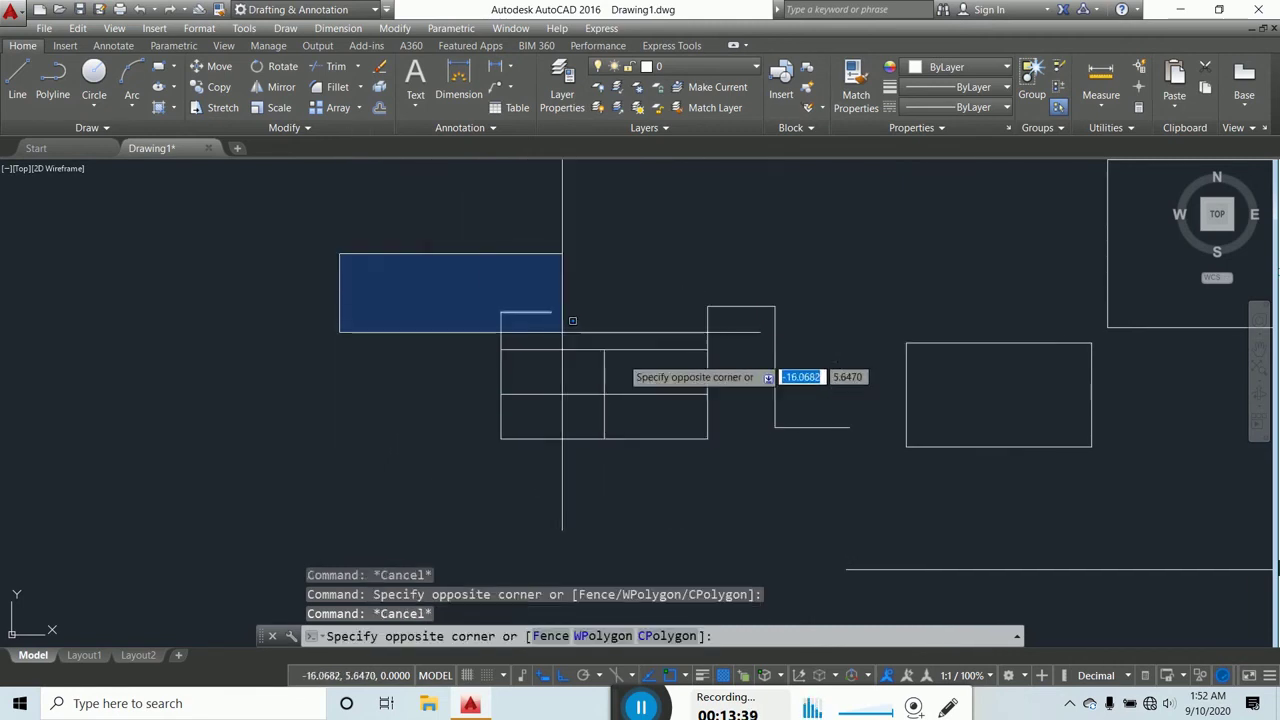
pyautogui.click(866, 474)
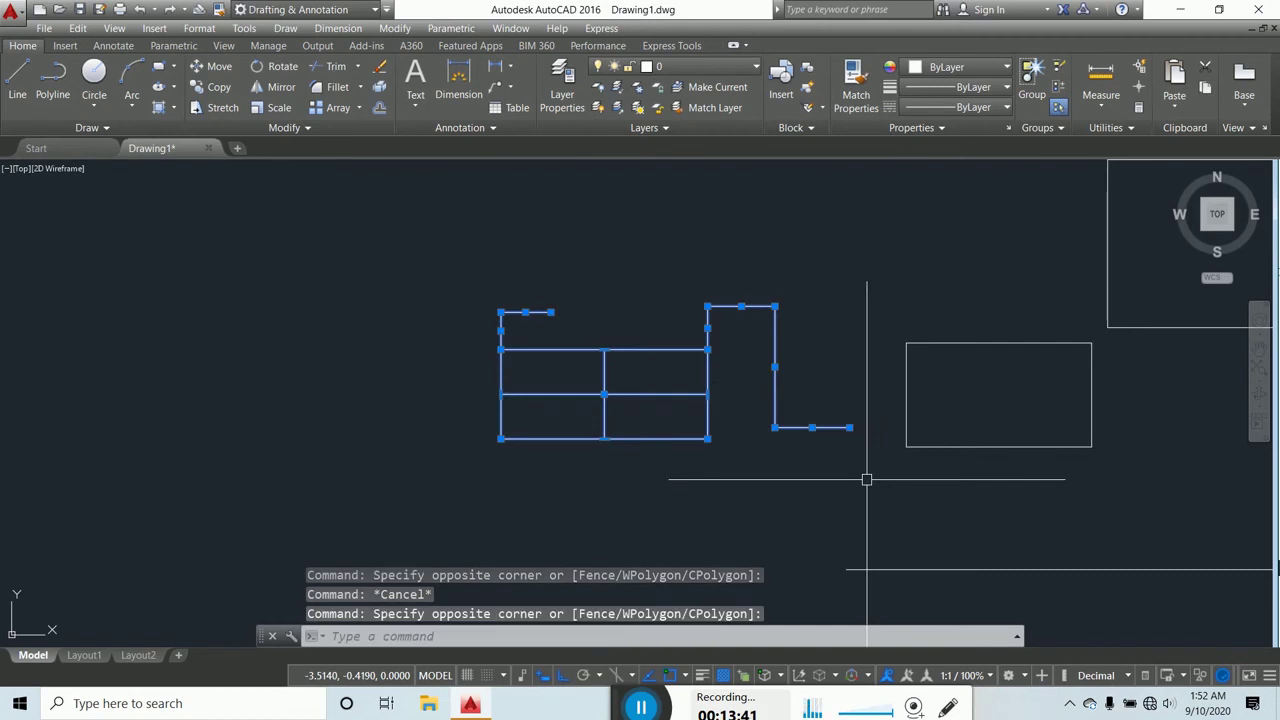
pyautogui.click(431, 277)
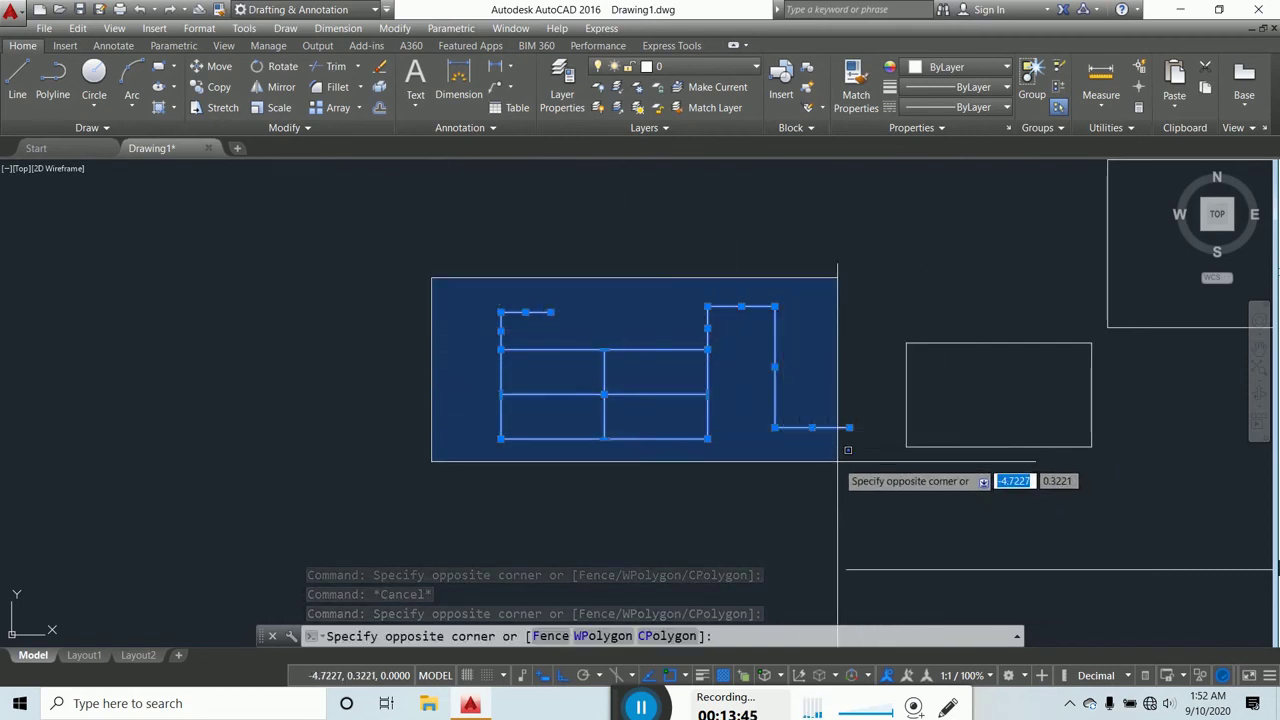
pyautogui.press('Escape')
pyautogui.click(433, 267)
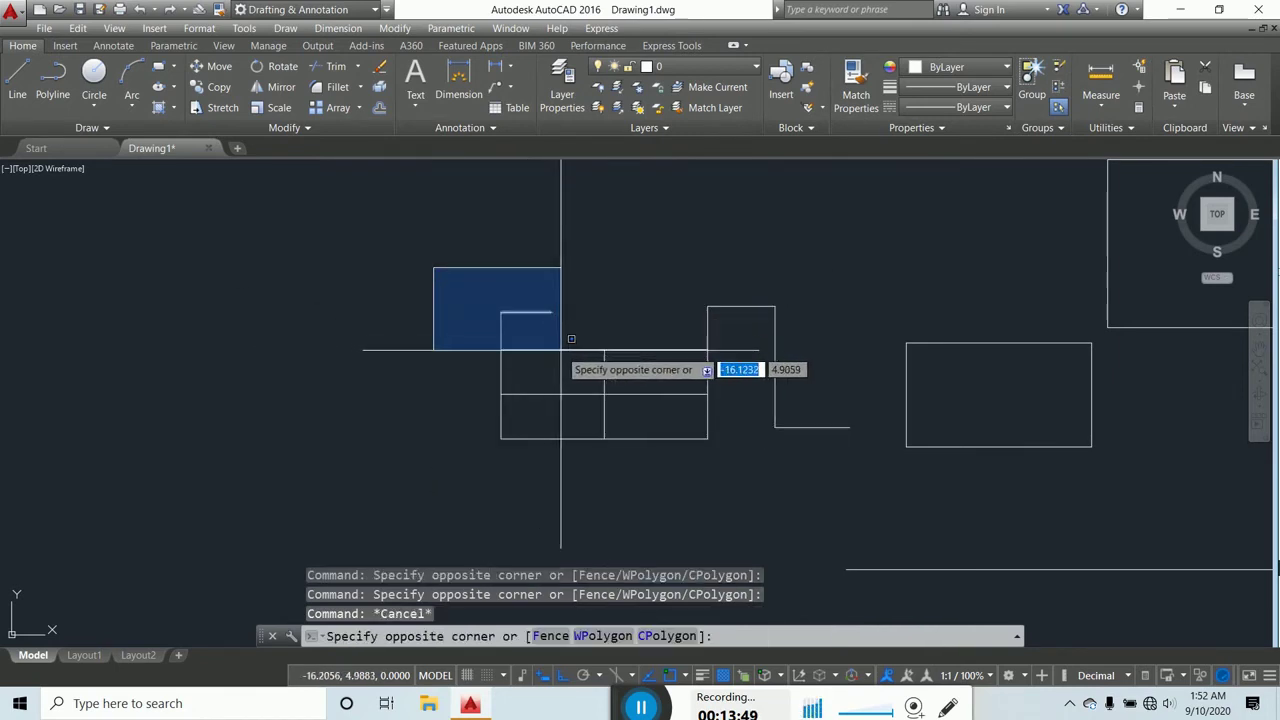
pyautogui.press('Escape')
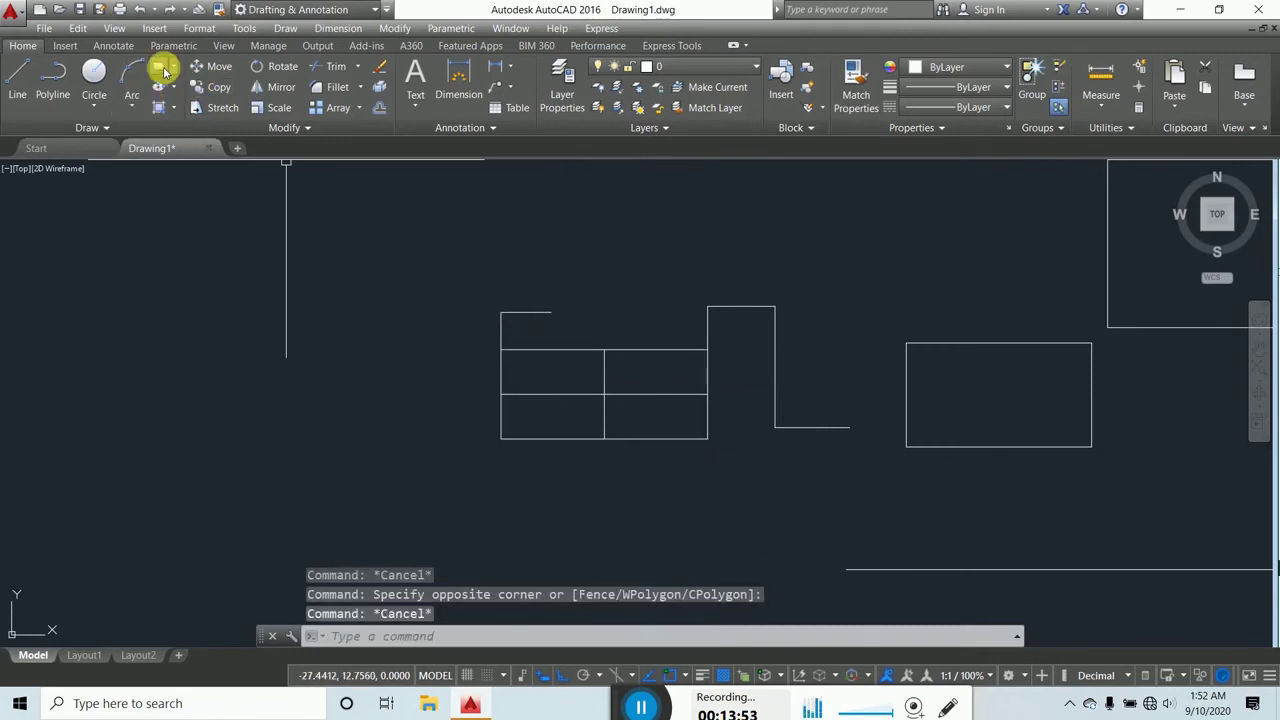
# Step: Draw a rectangle to the left of the divided one and try window selections that enclose only part of it
pyautogui.click(160, 67)
pyautogui.click(172, 273)
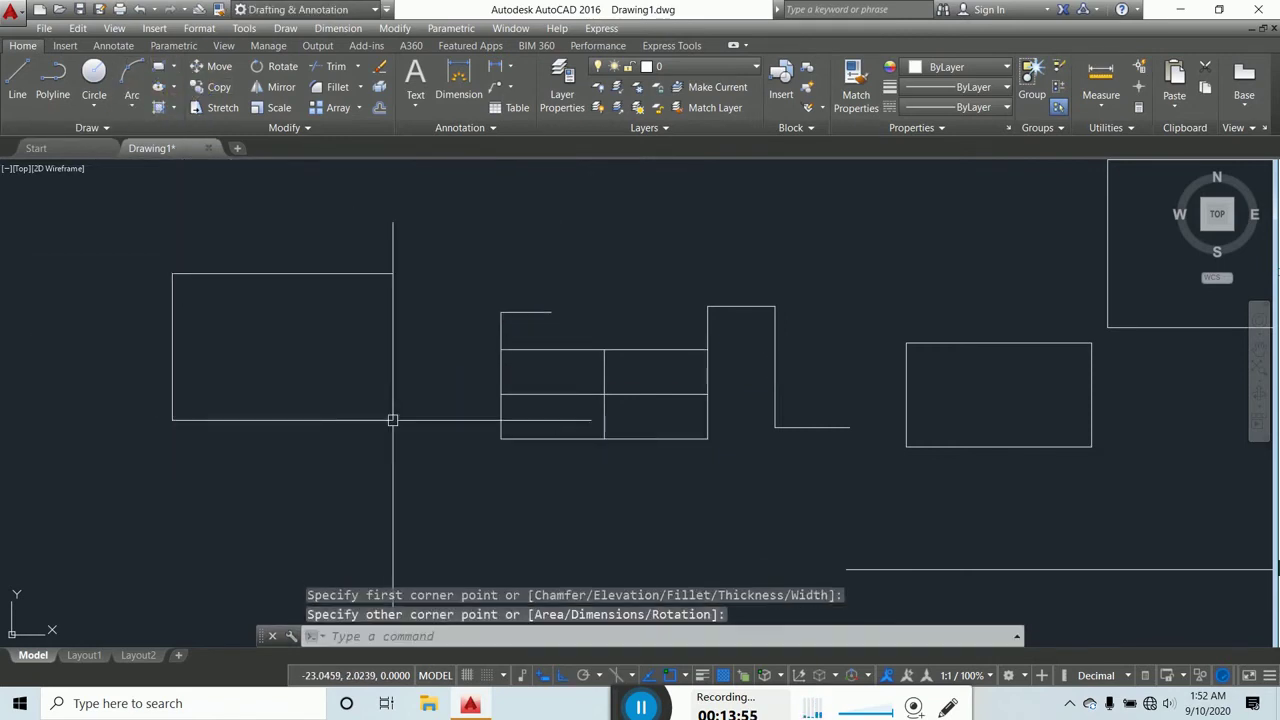
pyautogui.click(121, 231)
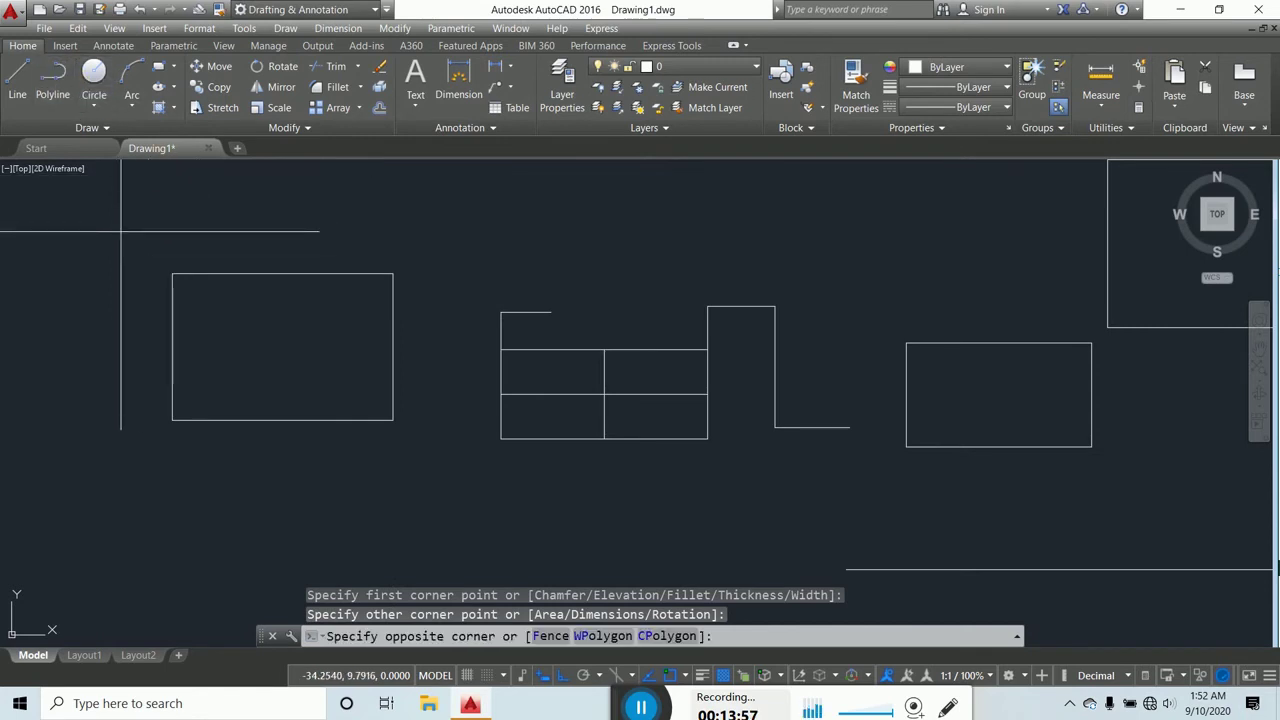
pyautogui.click(239, 320)
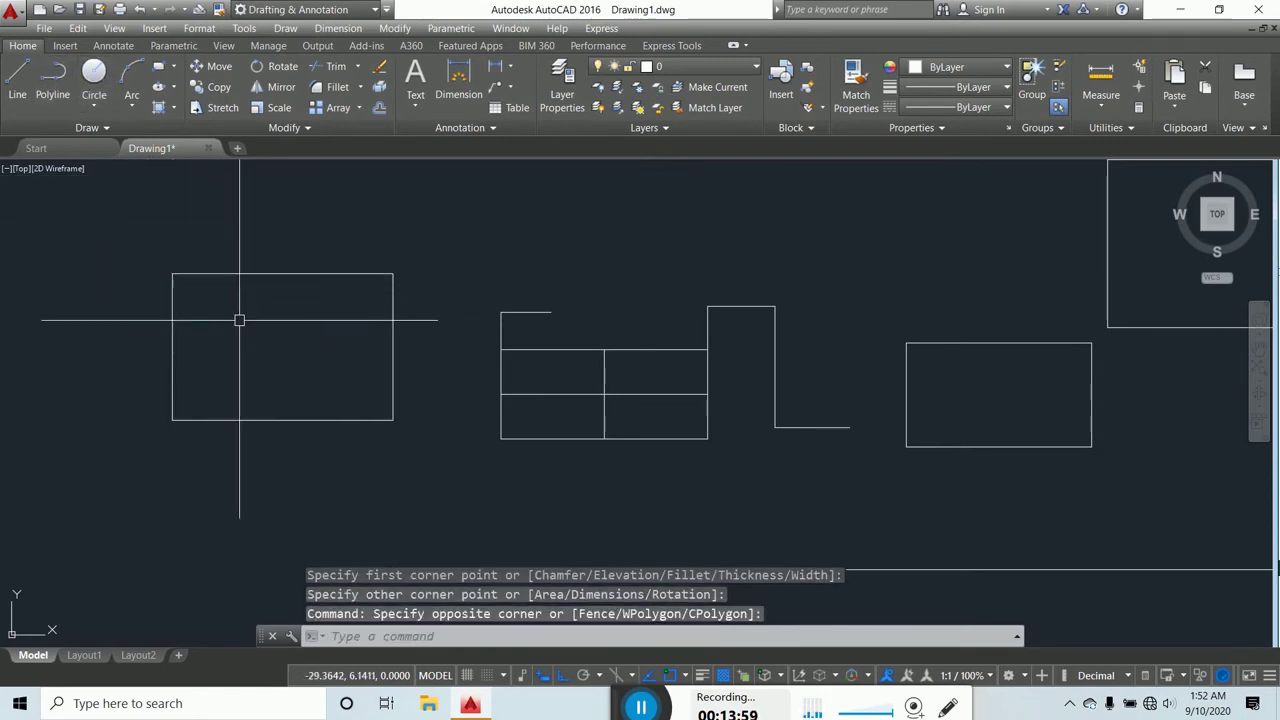
pyautogui.click(143, 265)
pyautogui.click(349, 365)
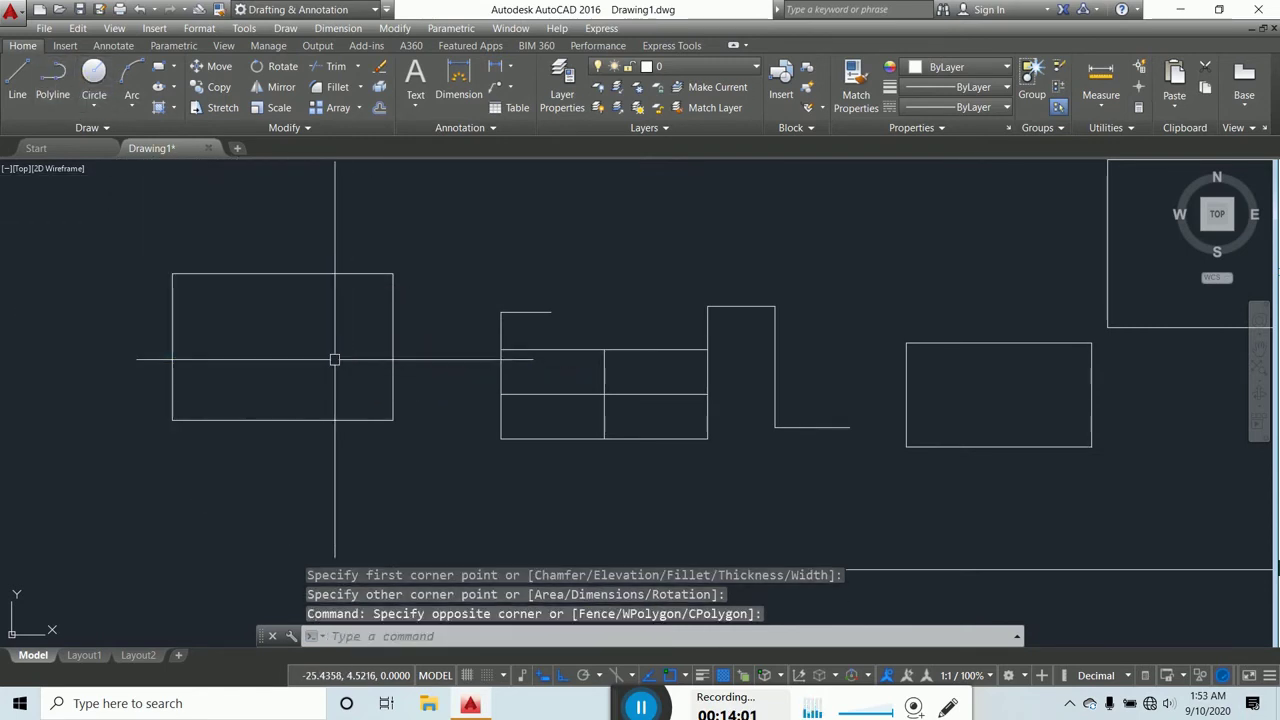
# Step: Window-select the new leftmost rectangle by enclosing it completely, clear the selection, and repeat the selection and clearing once
pyautogui.click(137, 239)
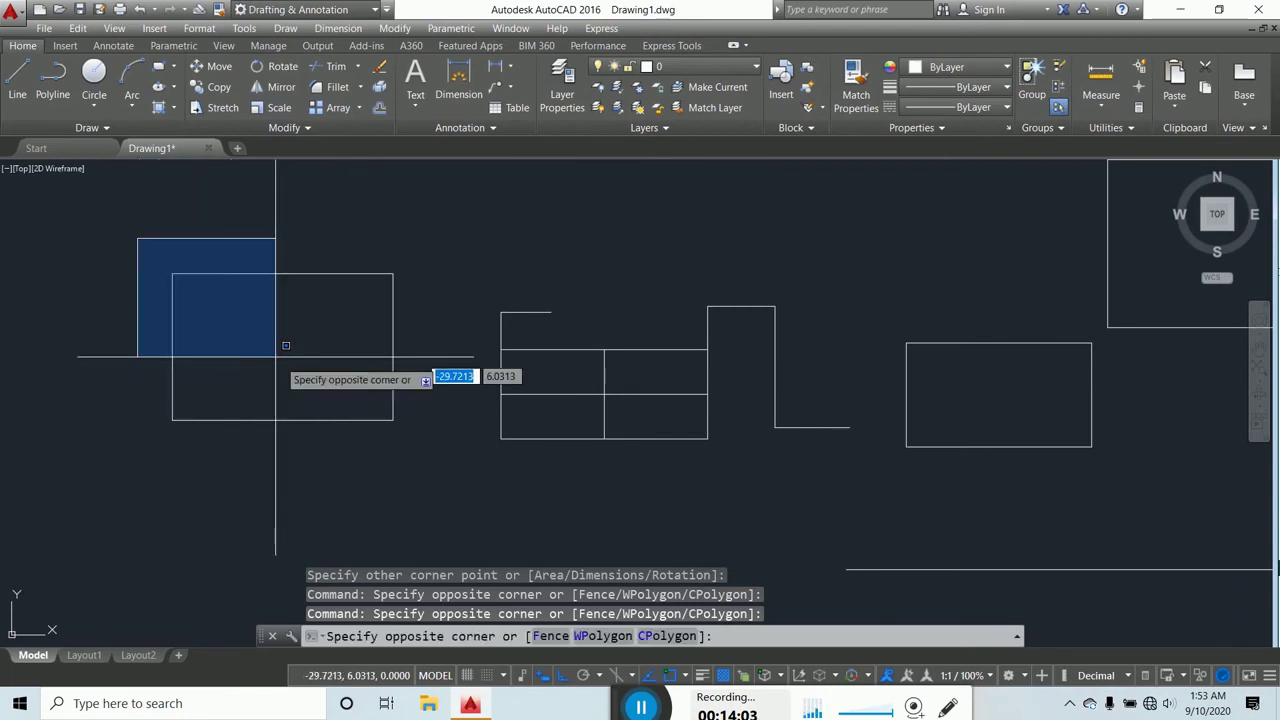
pyautogui.click(420, 453)
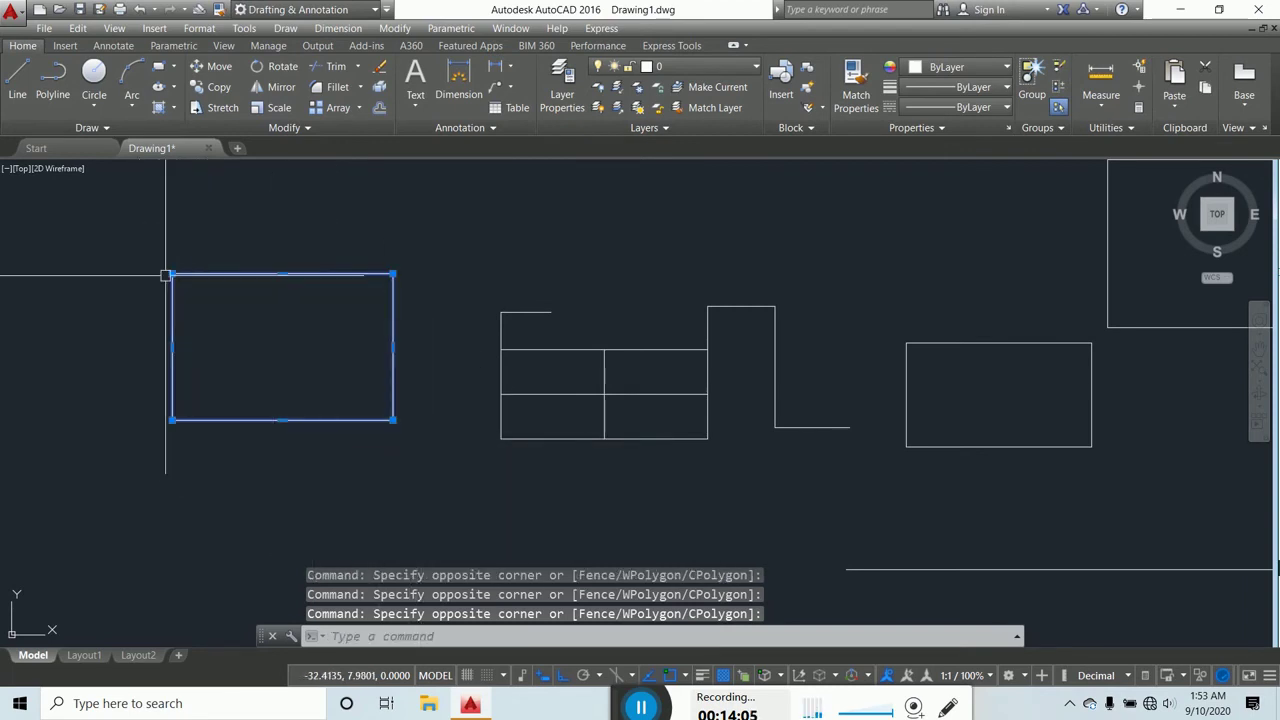
pyautogui.press('Escape')
pyautogui.click(142, 246)
pyautogui.click(434, 459)
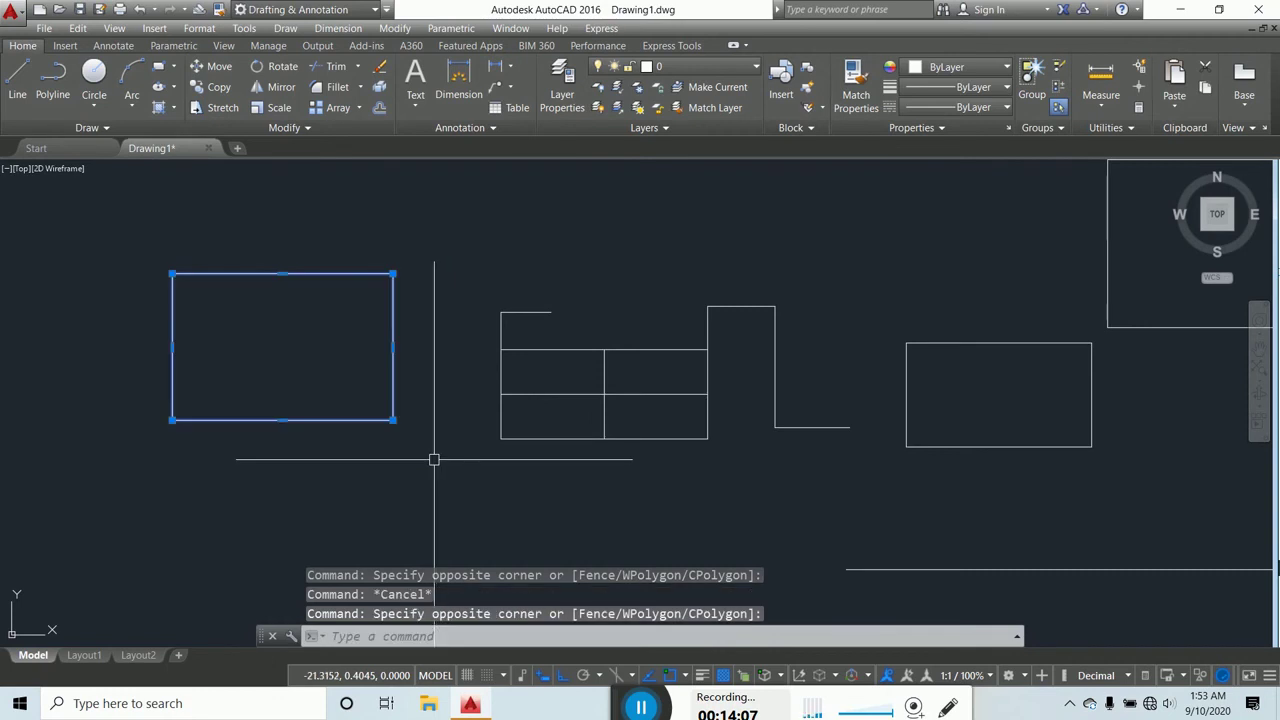
pyautogui.press('Escape')
# Step: Make a crossing selection over the upper-right corner of the leftmost rectangle and clear it
pyautogui.click(434, 306)
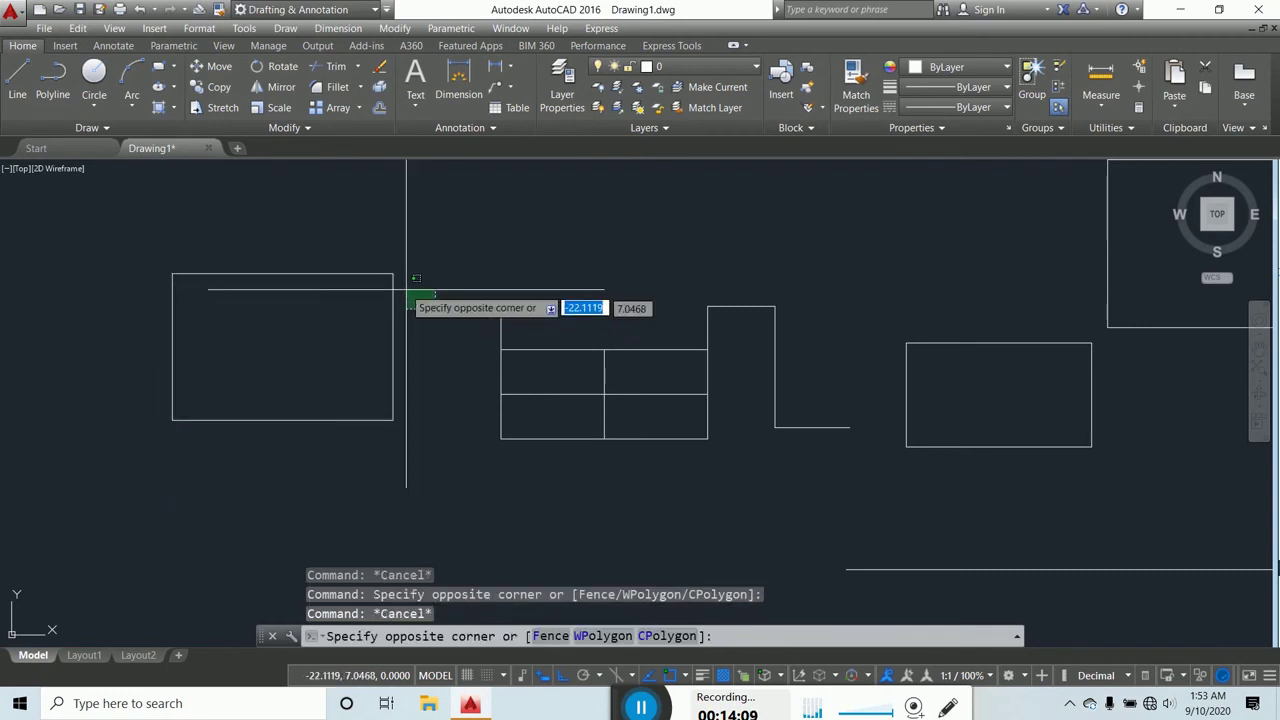
pyautogui.click(371, 255)
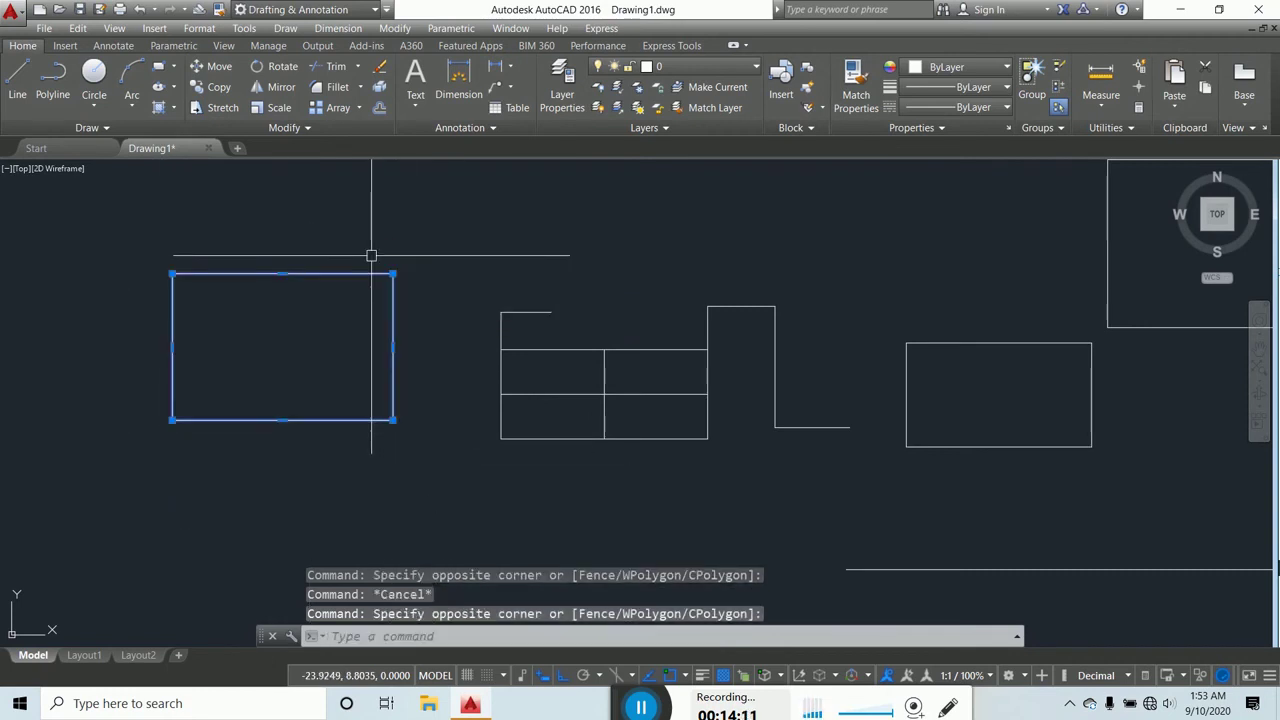
pyautogui.press('Escape')
# Step: Make crossing selections over the upper corner of the stepped lines and the divided rectangle's upper-right corner, clearing each one
pyautogui.click(832, 346)
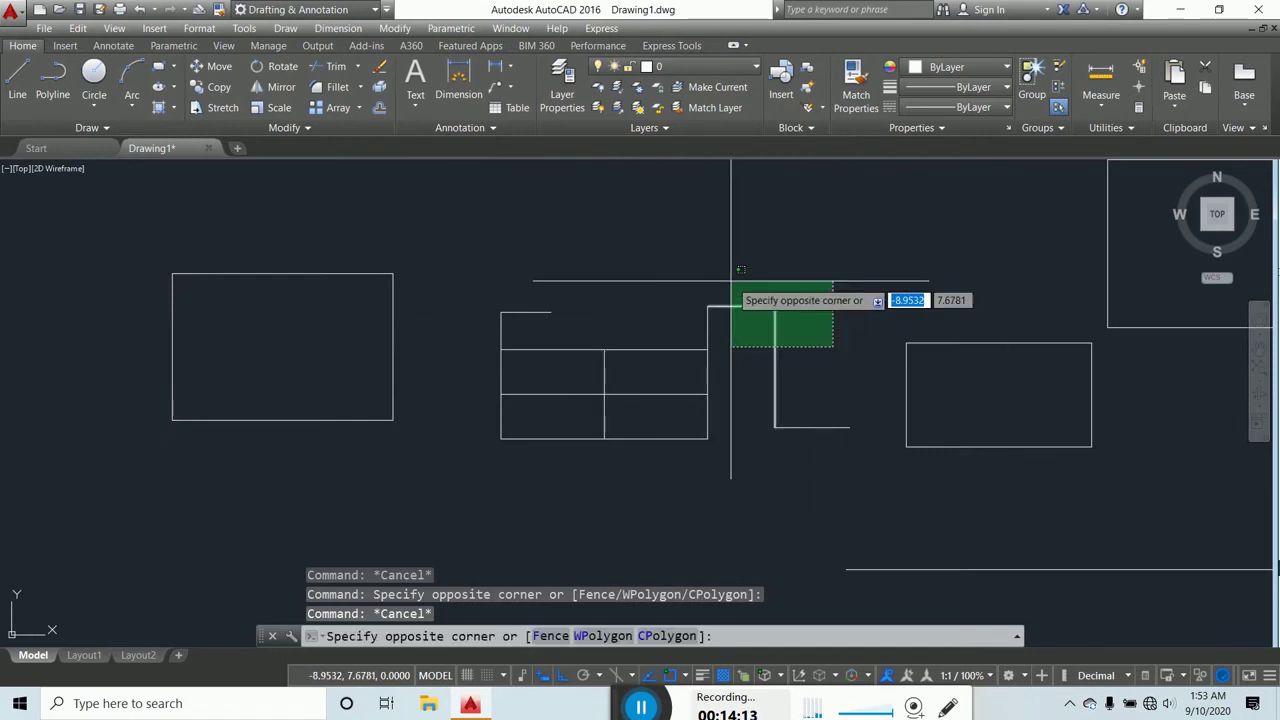
pyautogui.click(734, 277)
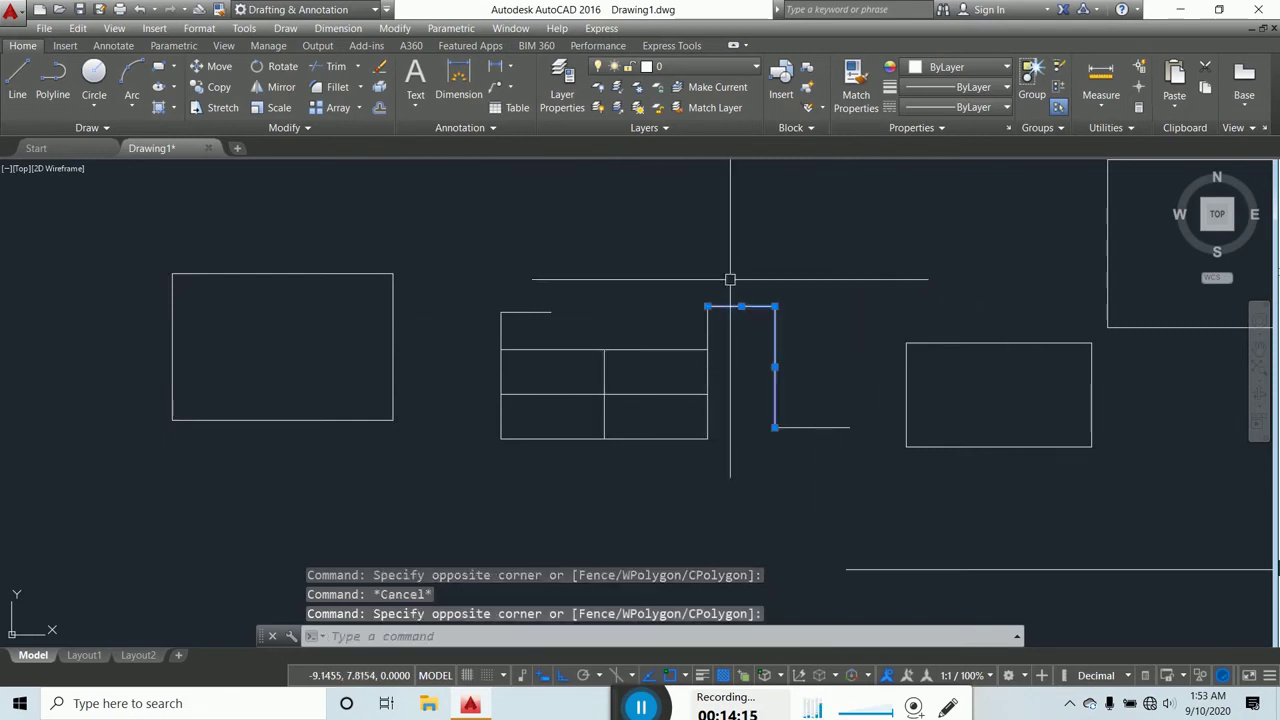
pyautogui.press('Escape')
pyautogui.click(730, 362)
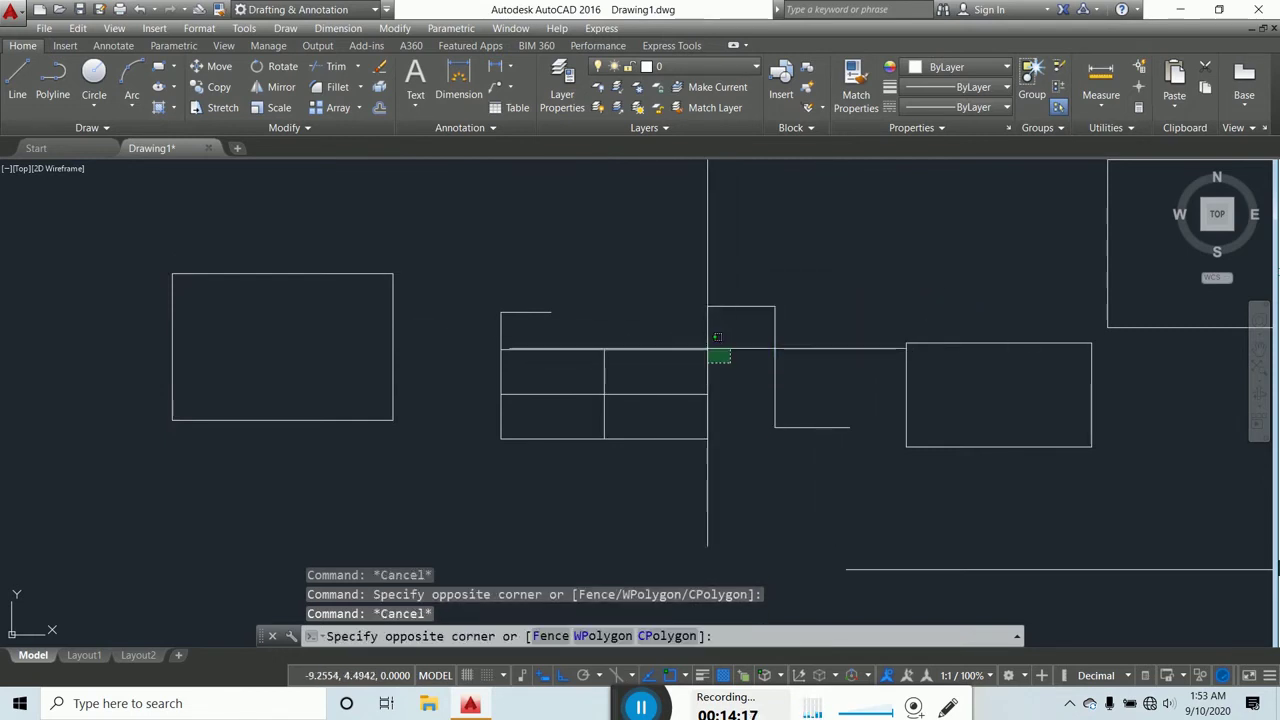
pyautogui.click(649, 309)
pyautogui.press('Escape')
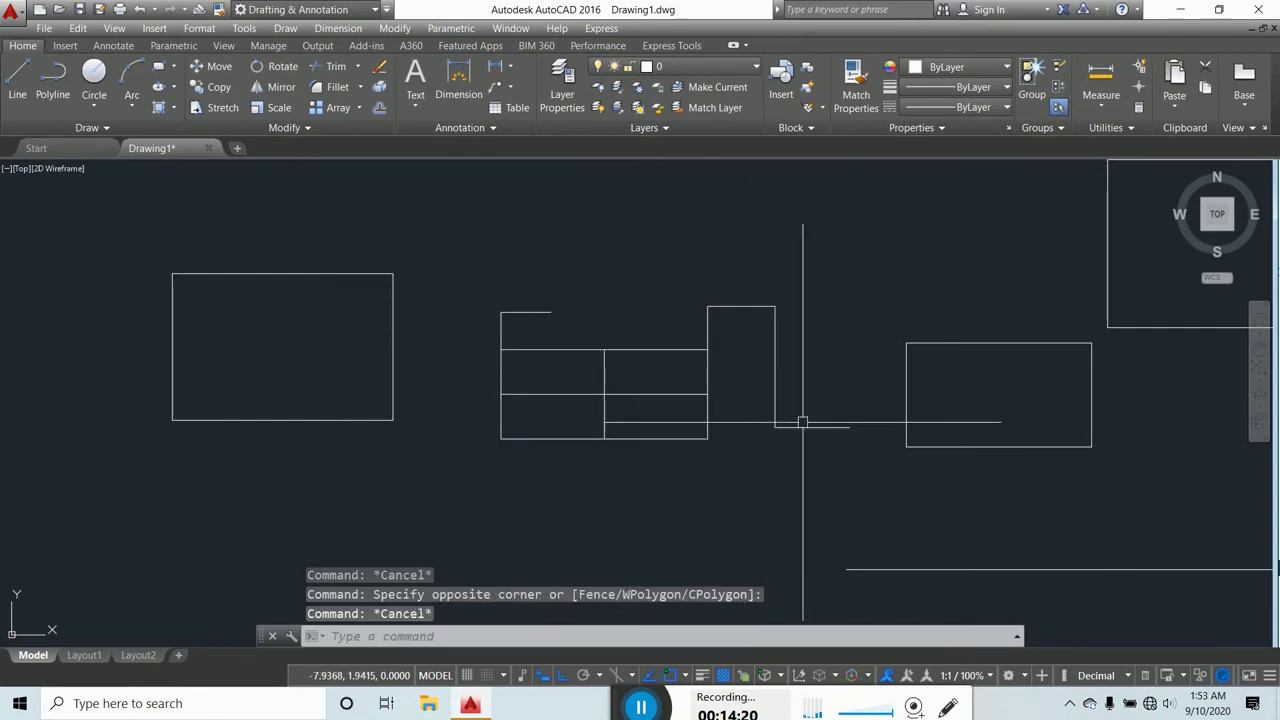
# Step: Make a crossing selection over the upper-right corner of the plain rectangle right of the stepped lines, and clear it
pyautogui.click(1131, 378)
pyautogui.click(1042, 333)
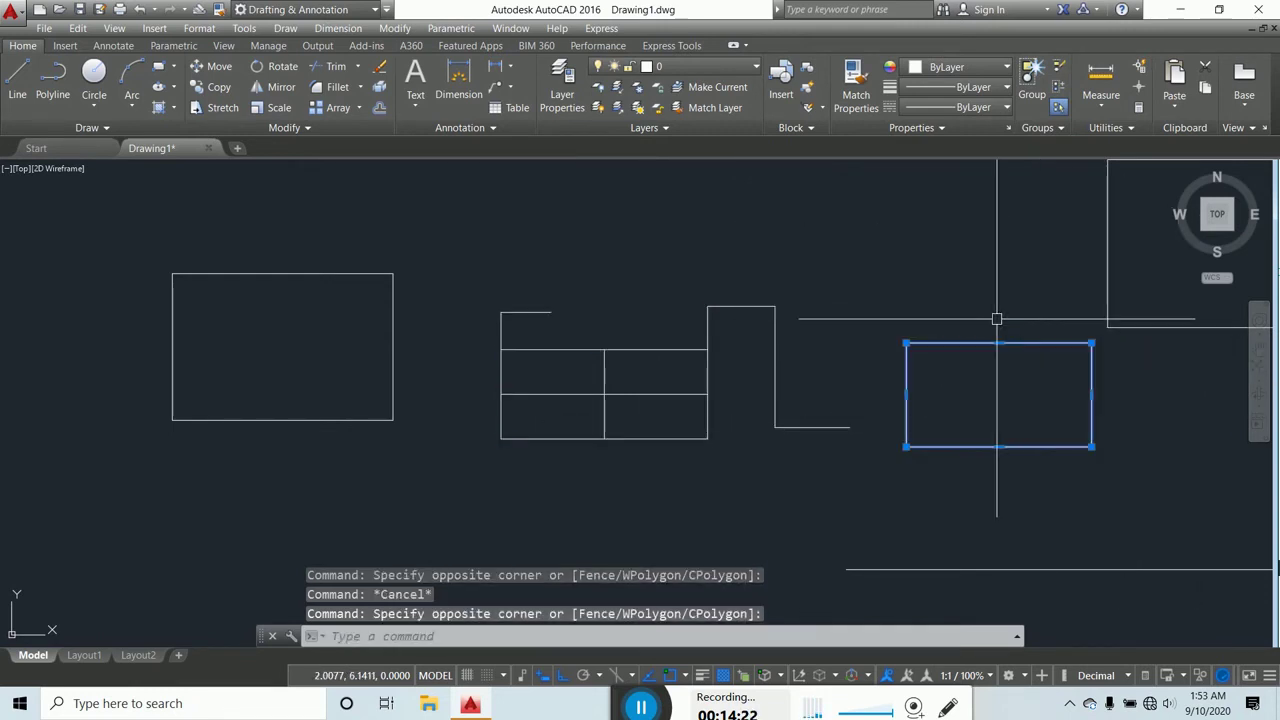
pyautogui.press('Escape')
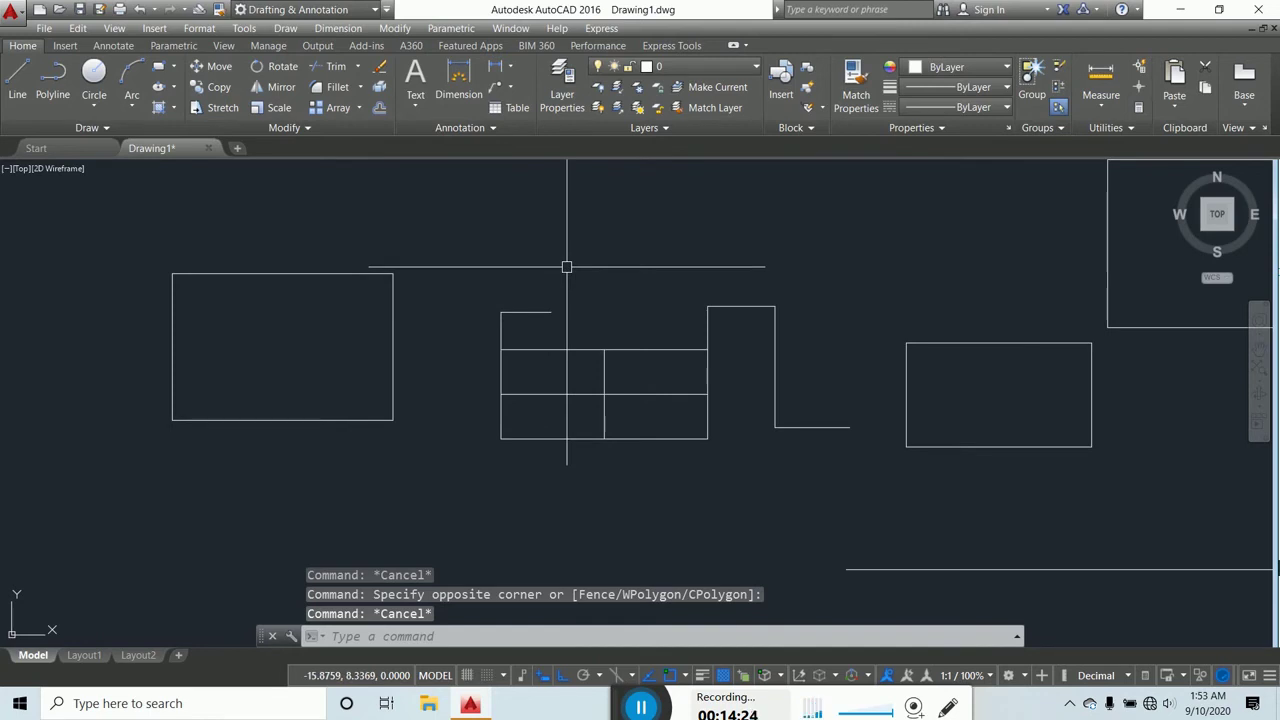
# Step: Crossing-select the leftmost rectangle twice by covering only its upper-right part, clearing the selection each time
pyautogui.click(438, 311)
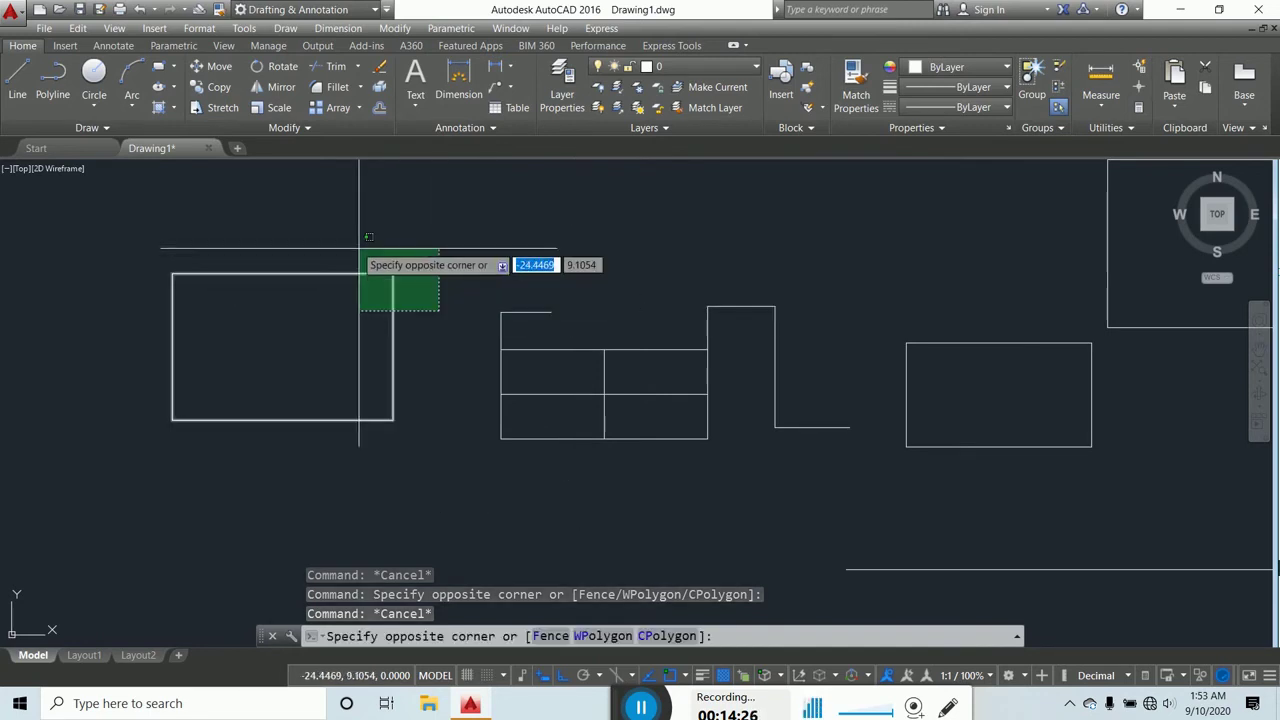
pyautogui.click(301, 232)
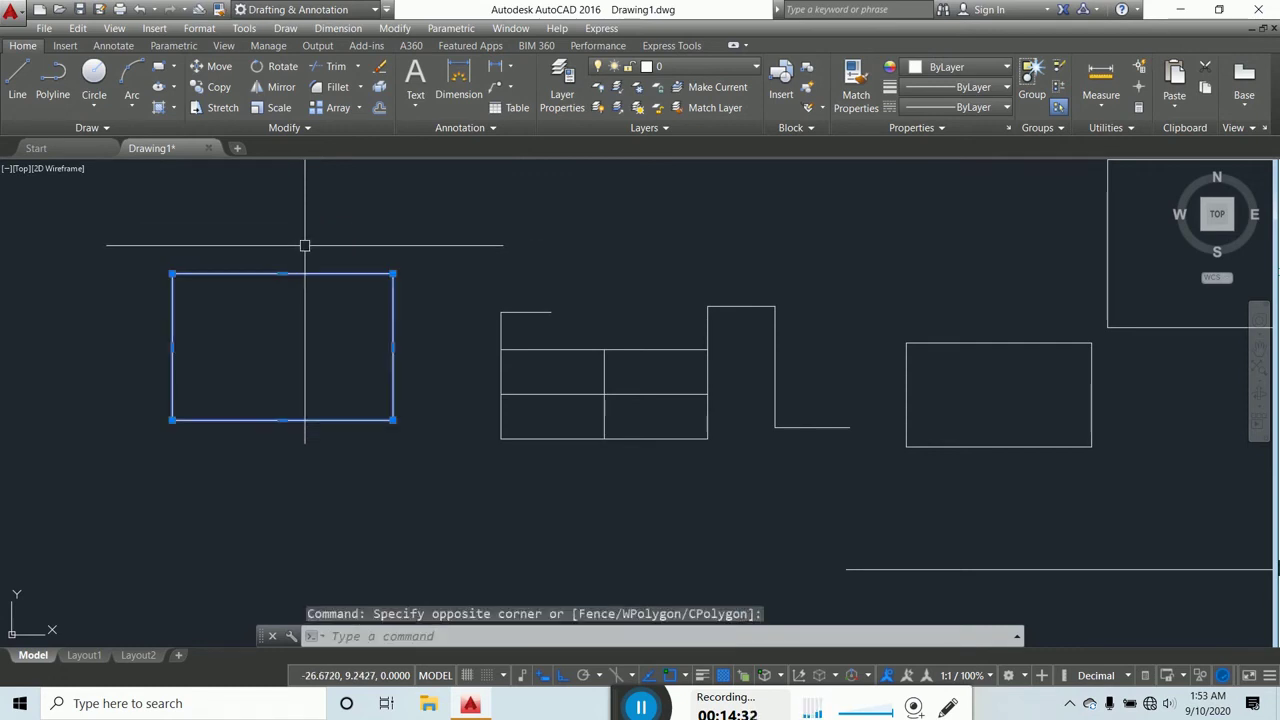
pyautogui.press('Escape')
pyautogui.click(442, 313)
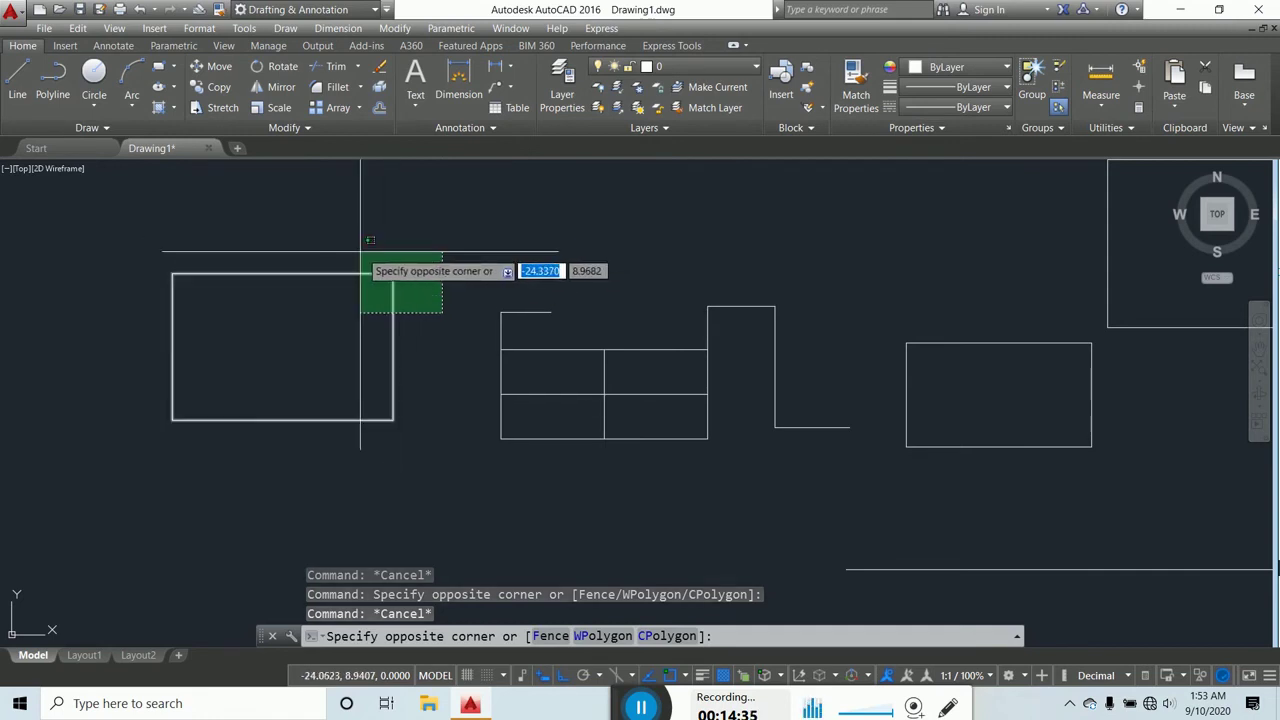
pyautogui.click(262, 245)
pyautogui.press('Escape')
# Step: Enclose the whole leftmost rectangle in a selection window and clear the selection
pyautogui.click(112, 257)
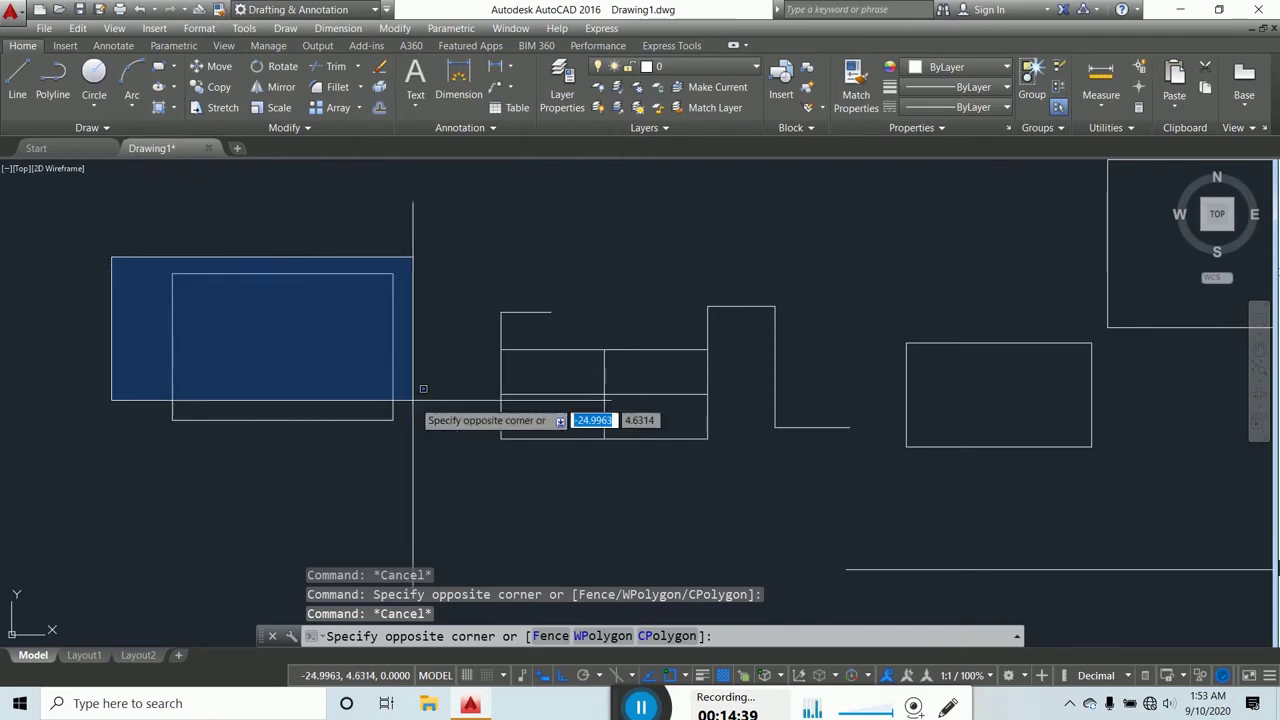
pyautogui.click(457, 443)
pyautogui.scroll(-2, 731, 328)
pyautogui.scroll(-1, 731, 328)
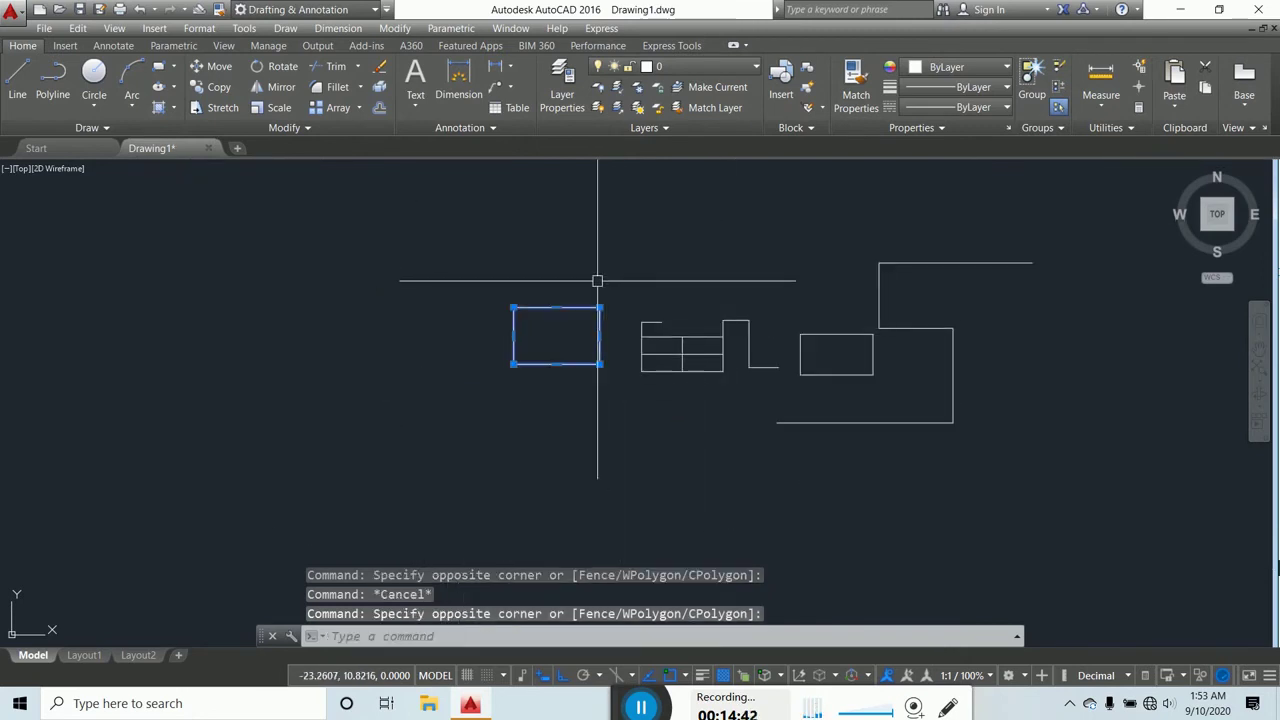
pyautogui.moveTo(594, 280); pyautogui.dragTo(613, 287, button='middle')
pyautogui.press('Escape')
pyautogui.press('Escape')
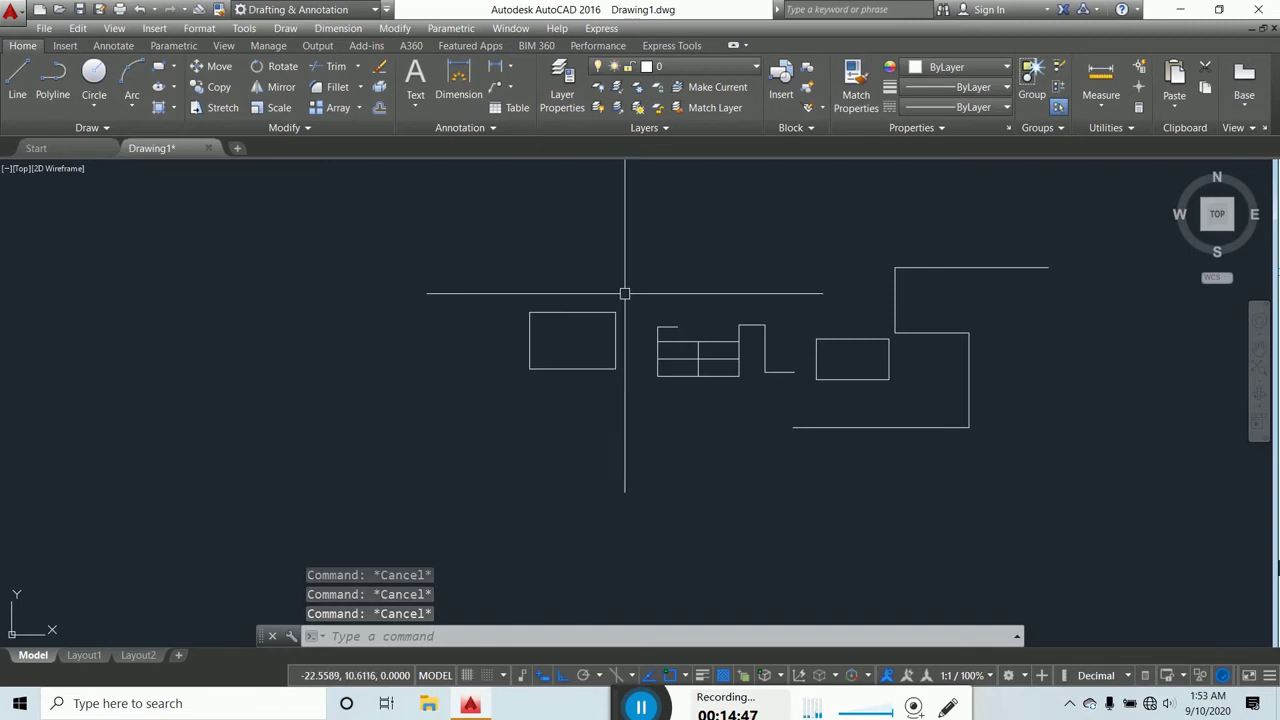
# Step: Turn on the grid display in the drawing area
pyautogui.click(469, 675)
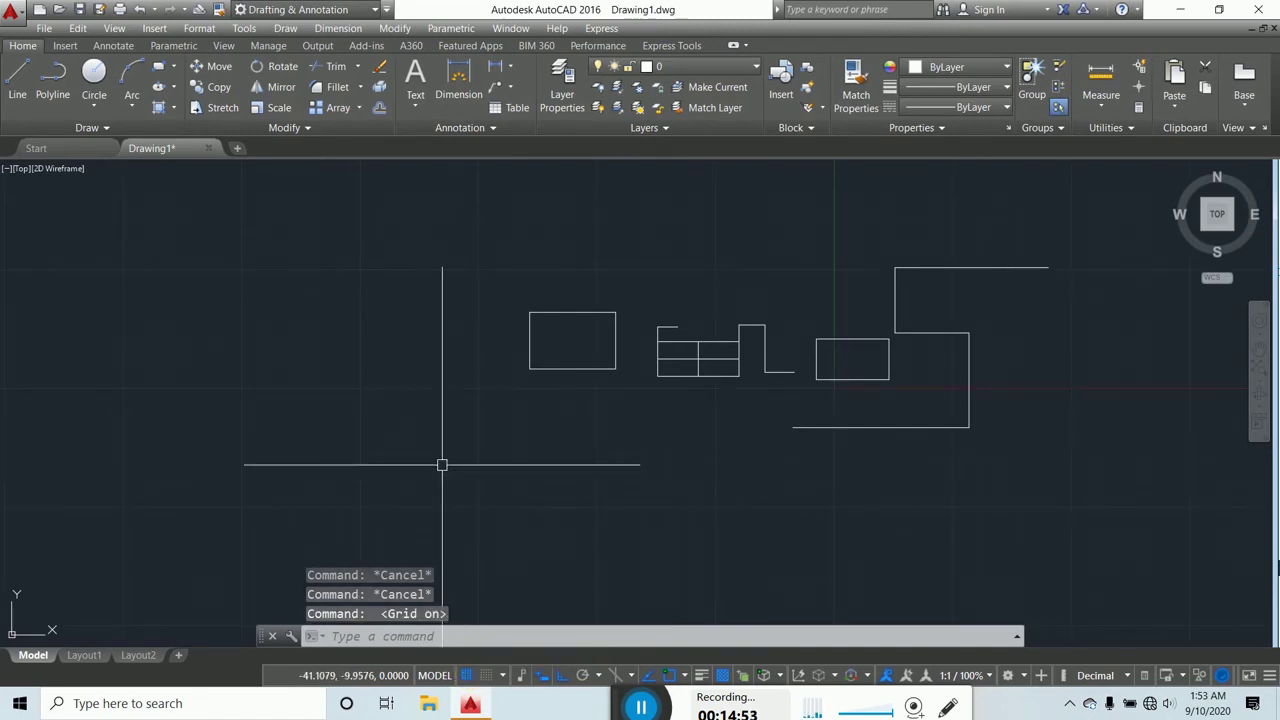
pyautogui.scroll(-4, 438, 437)
pyautogui.moveTo(628, 342); pyautogui.dragTo(677, 320, button='middle')
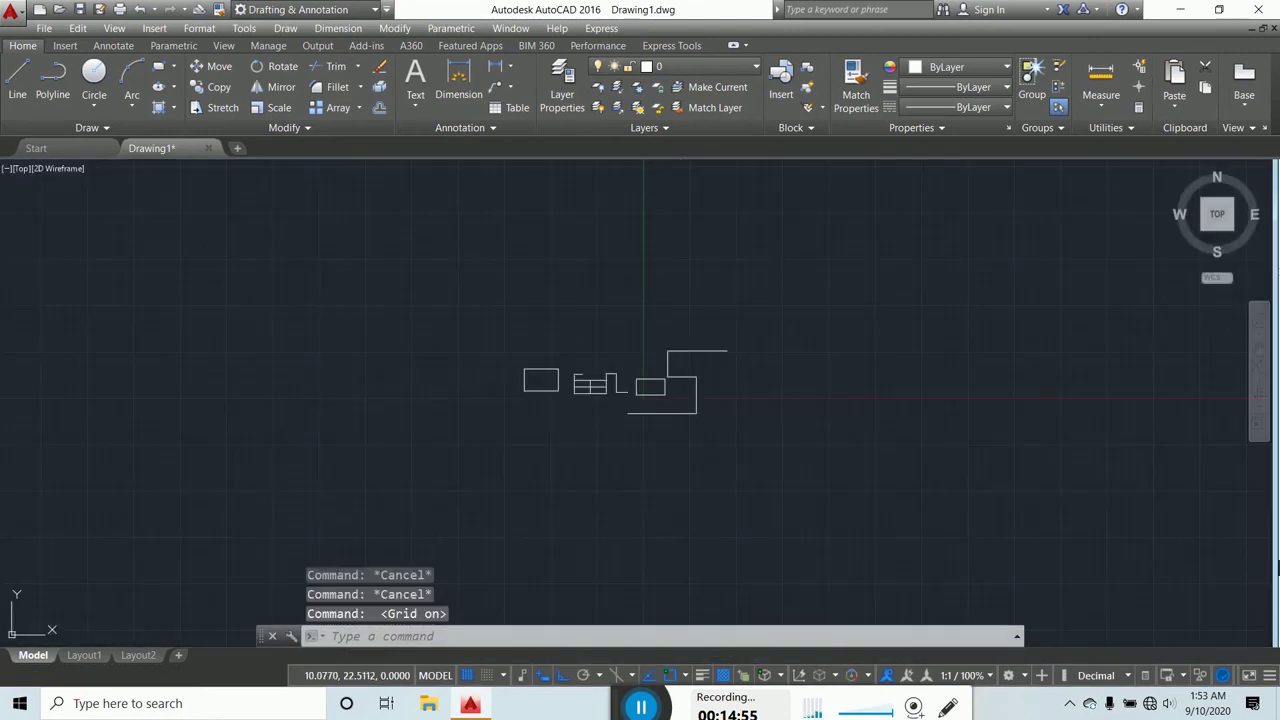
pyautogui.press('Escape')
pyautogui.press('Escape')
pyautogui.moveTo(397, 380); pyautogui.dragTo(442, 367, button='middle')
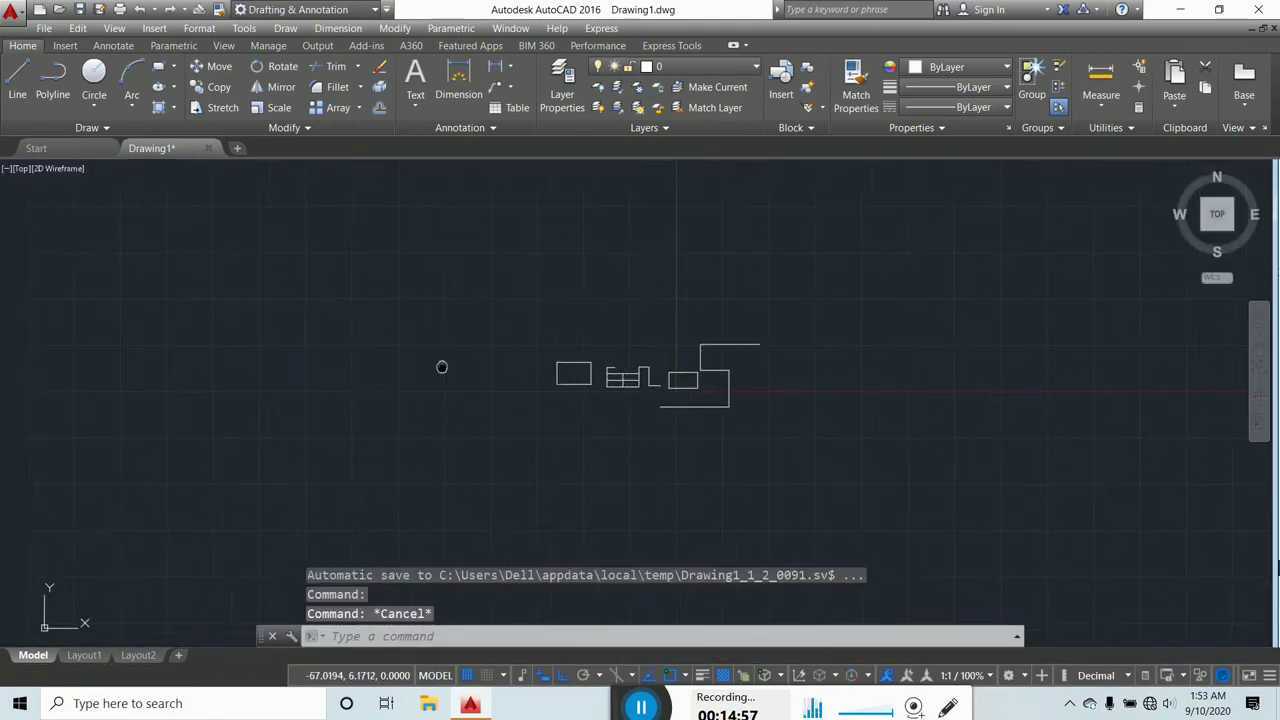
pyautogui.press('Escape')
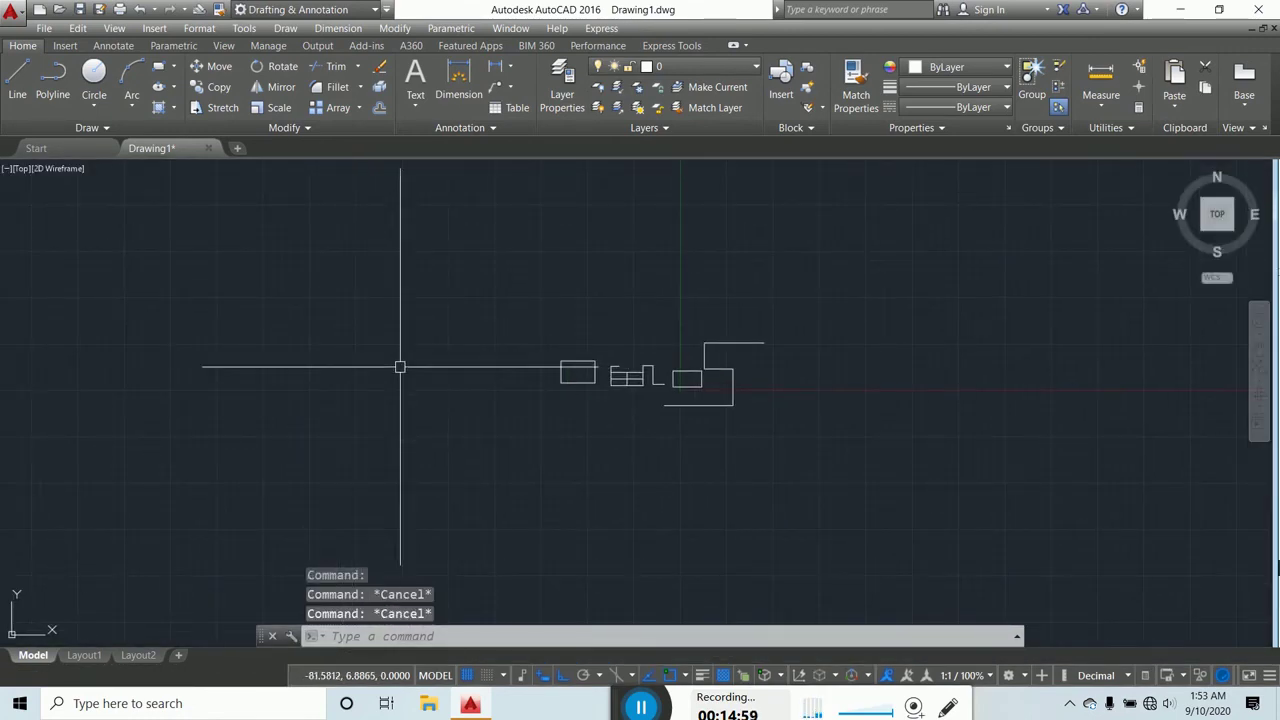
# Step: Examine the grid around the drawn shapes at different zoom levels
pyautogui.scroll(-2, 408, 372)
pyautogui.moveTo(389, 369)
pyautogui.mouseDown(button='middle')
pyautogui.moveTo(402, 384)
pyautogui.moveTo(426, 366)
pyautogui.mouseUp(button='middle')
pyautogui.scroll(2, 402, 368)
pyautogui.press('Escape')
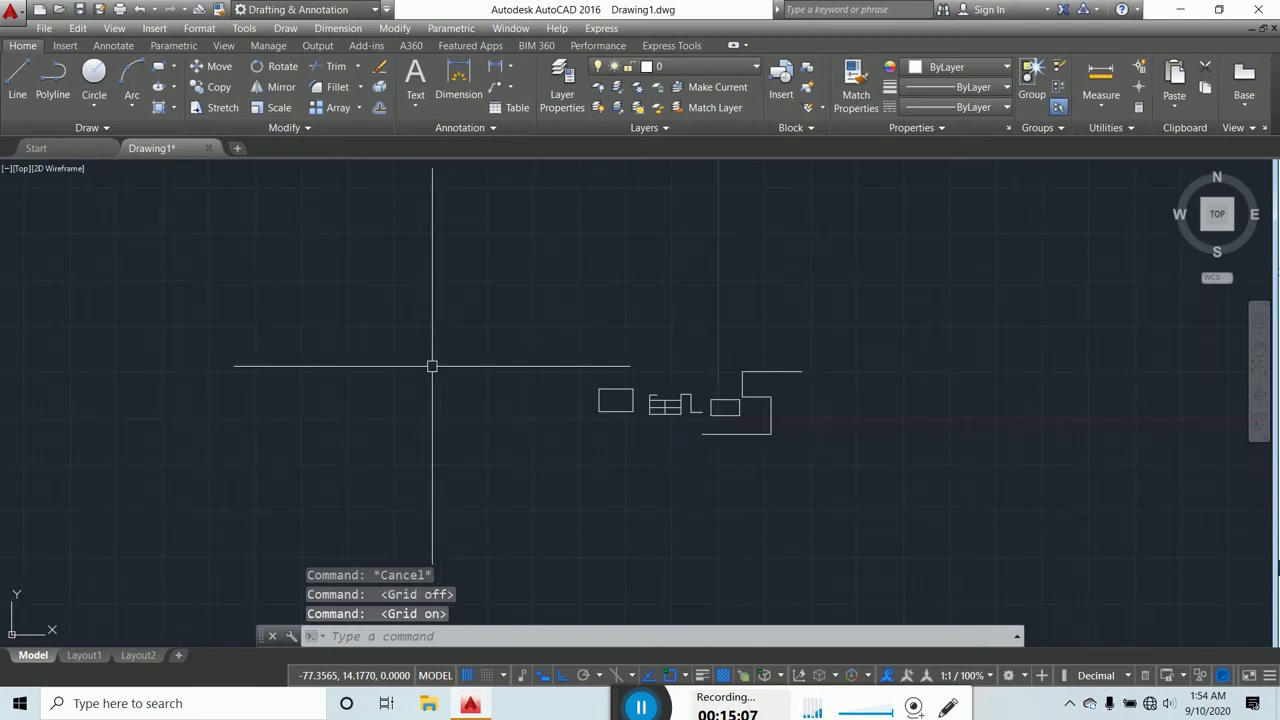
pyautogui.moveTo(432, 366); pyautogui.dragTo(461, 378, button='middle')
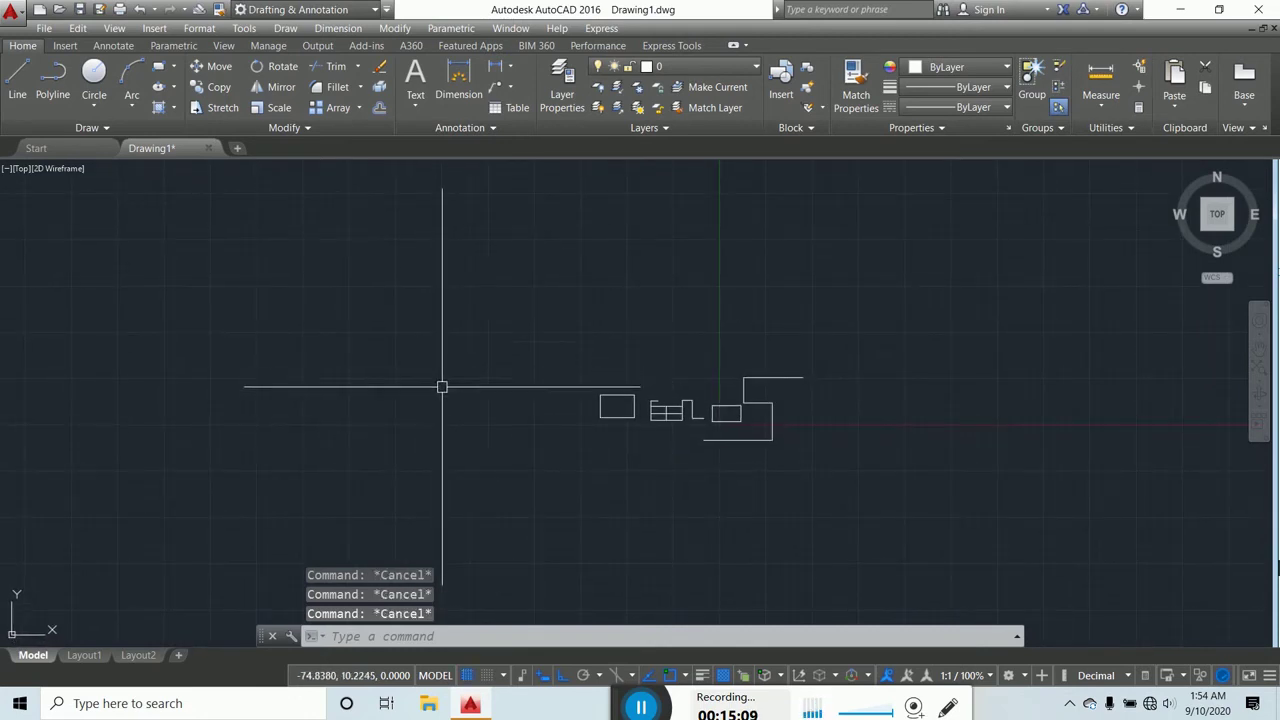
pyautogui.scroll(-1, 442, 386)
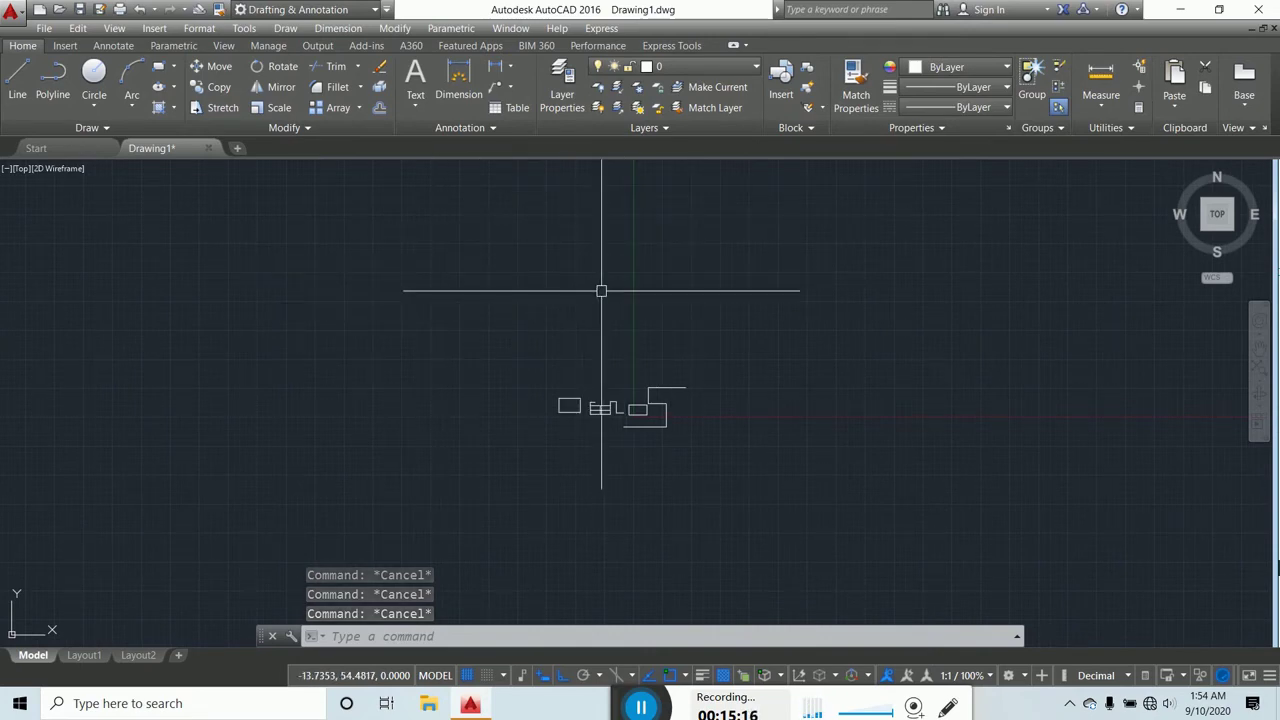
pyautogui.scroll(3, 624, 395)
pyautogui.scroll(-1, 555, 340)
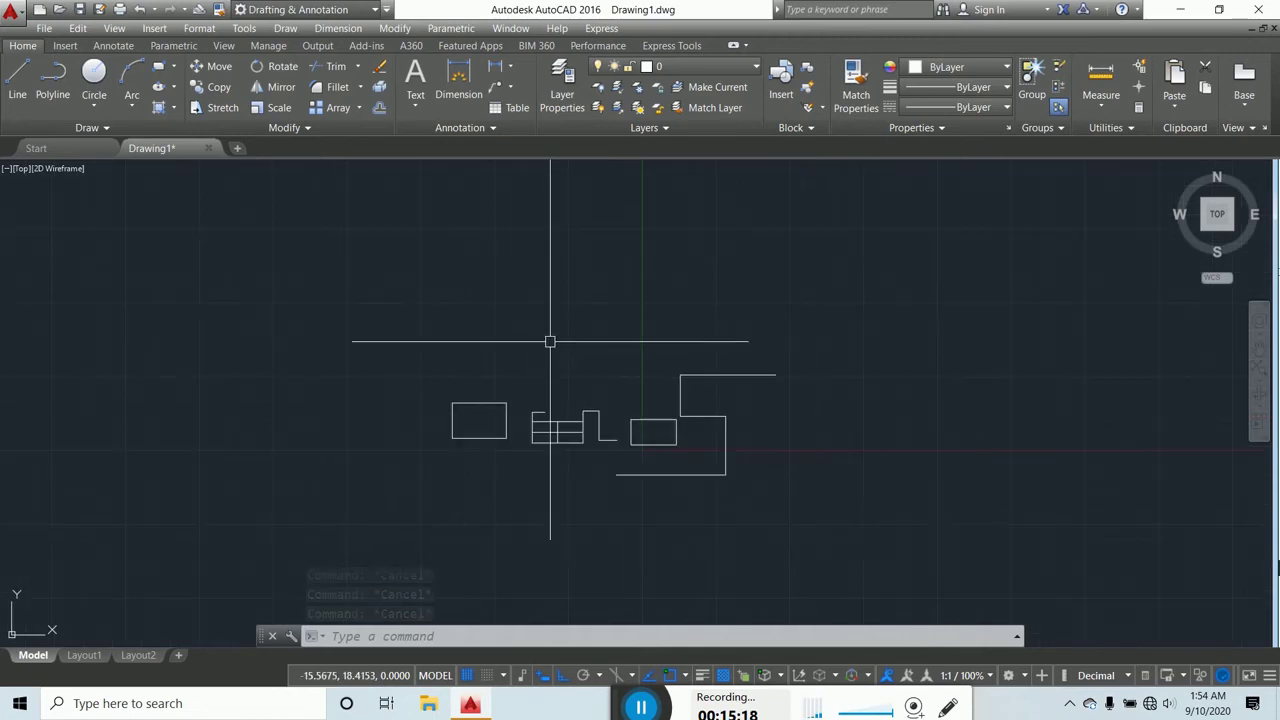
pyautogui.scroll(2, 549, 437)
pyautogui.scroll(2, 549, 437)
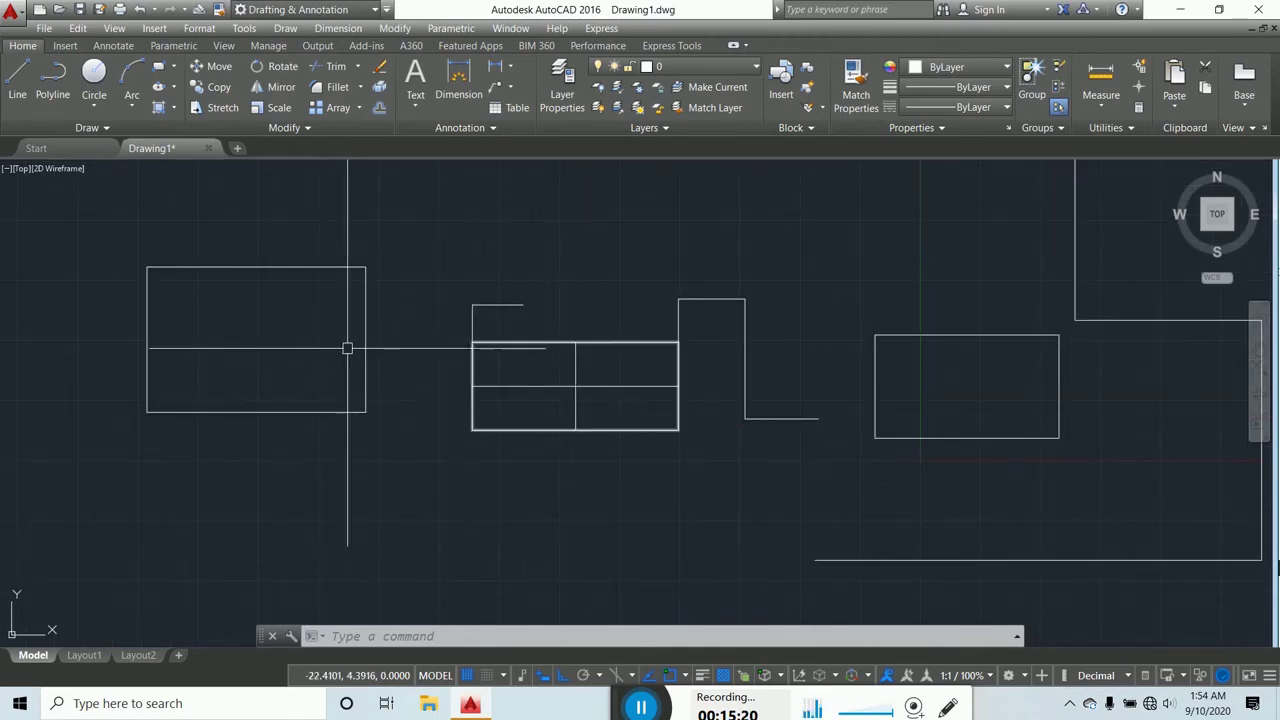
# Step: Pan away from the drawn shapes to an empty area, and bring the whole drawing back into view with Zoom All
pyautogui.moveTo(634, 300); pyautogui.dragTo(393, 150, button='middle')
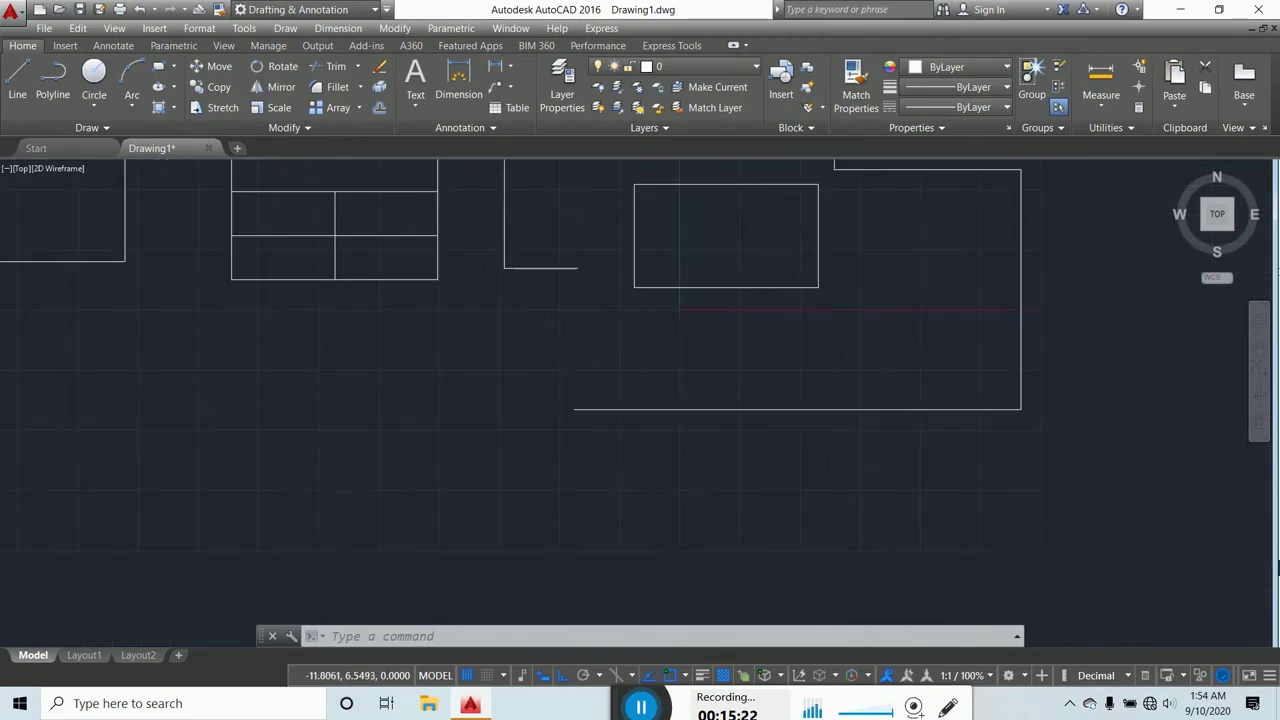
pyautogui.scroll(-8, 688, 353)
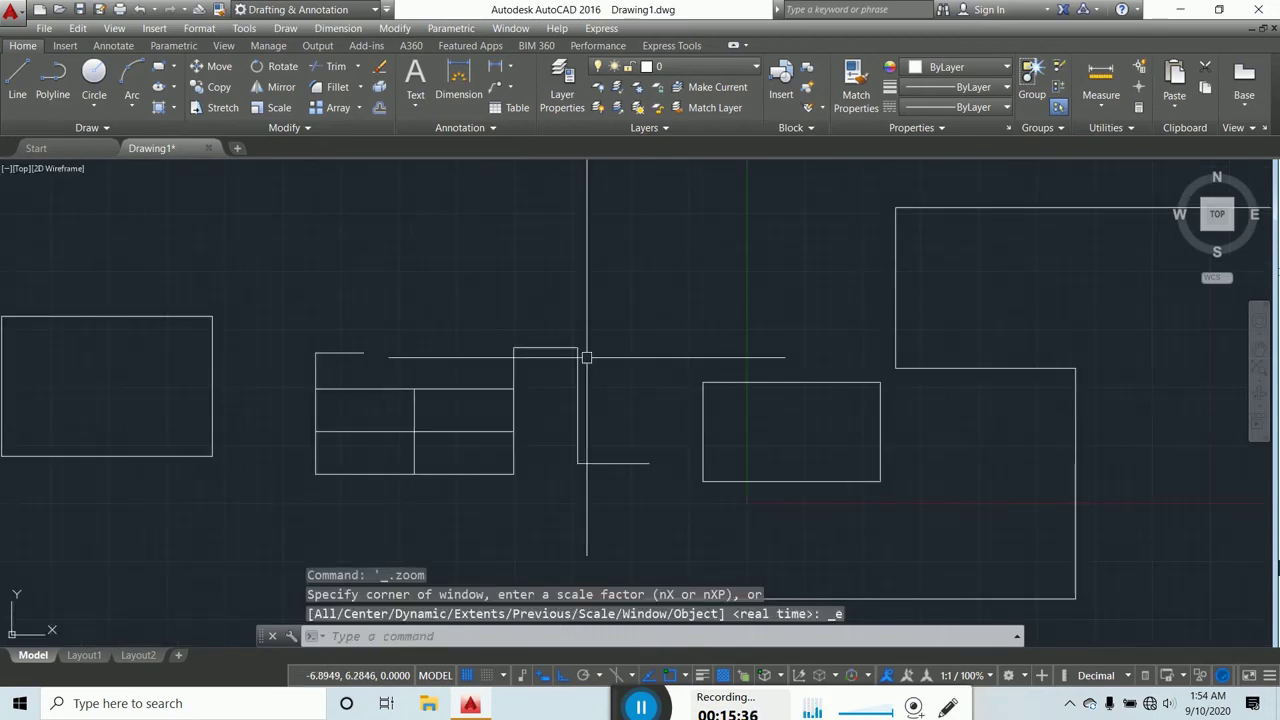
pyautogui.scroll(-5, 605, 340)
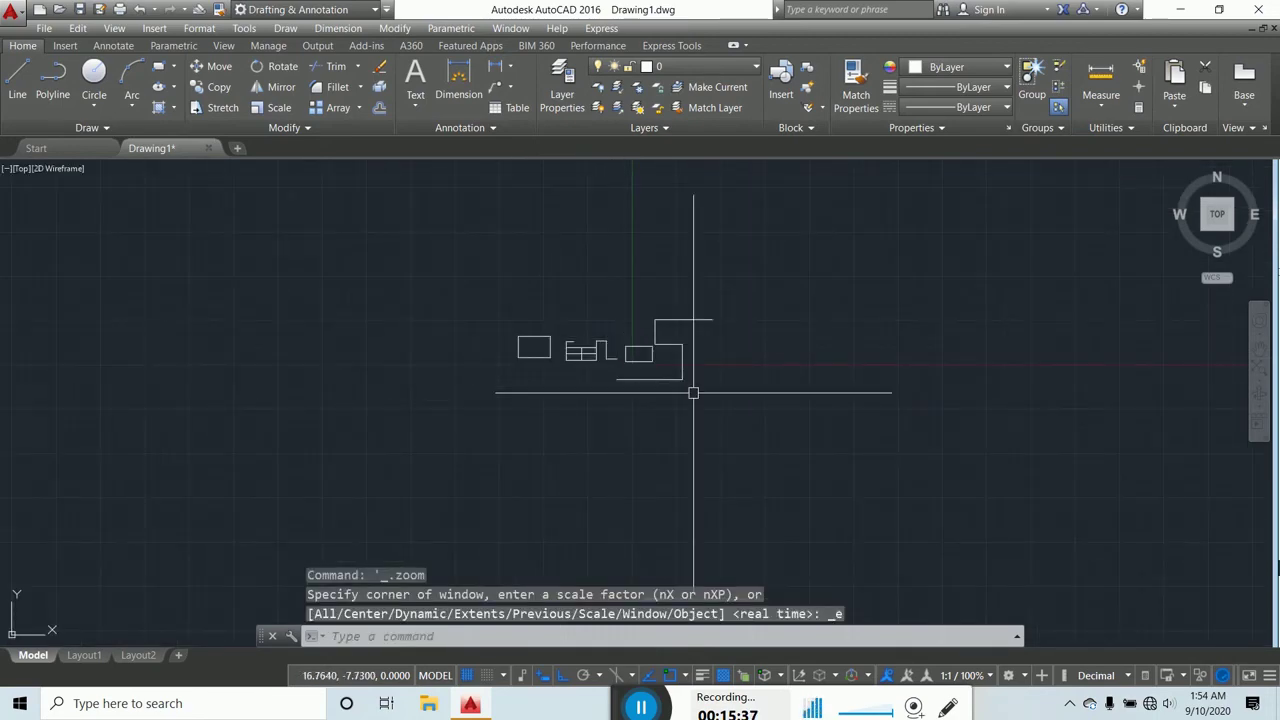
pyautogui.moveTo(691, 391)
pyautogui.mouseDown(button='middle')
pyautogui.moveTo(440, 165)
pyautogui.moveTo(433, 142)
pyautogui.mouseUp(button='middle')
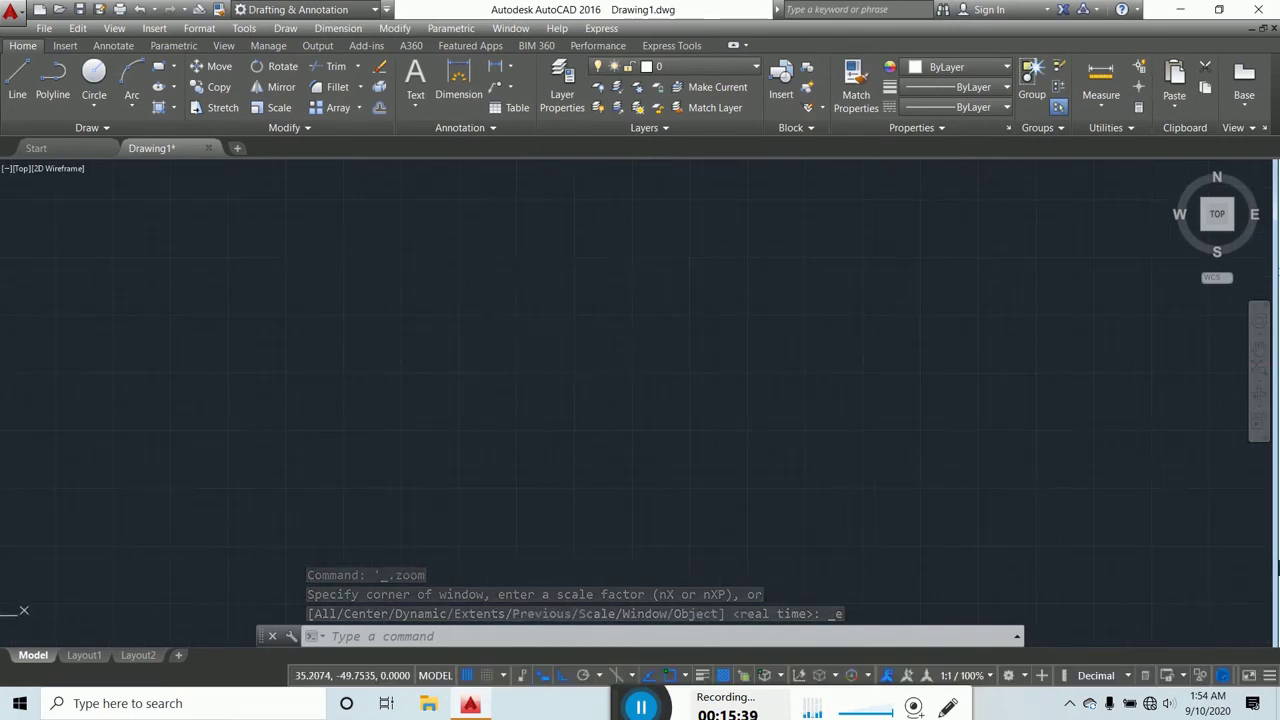
pyautogui.press('Escape')
pyautogui.press('Escape')
pyautogui.press('Escape')
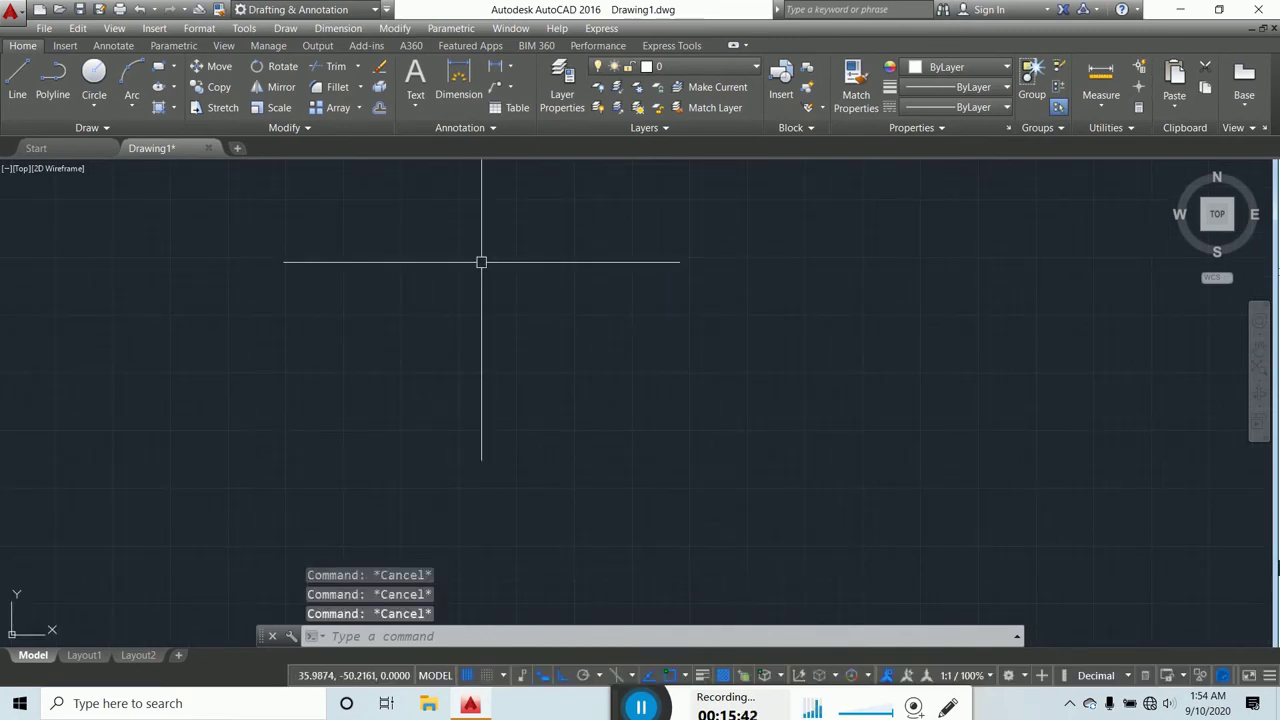
pyautogui.press('Return')
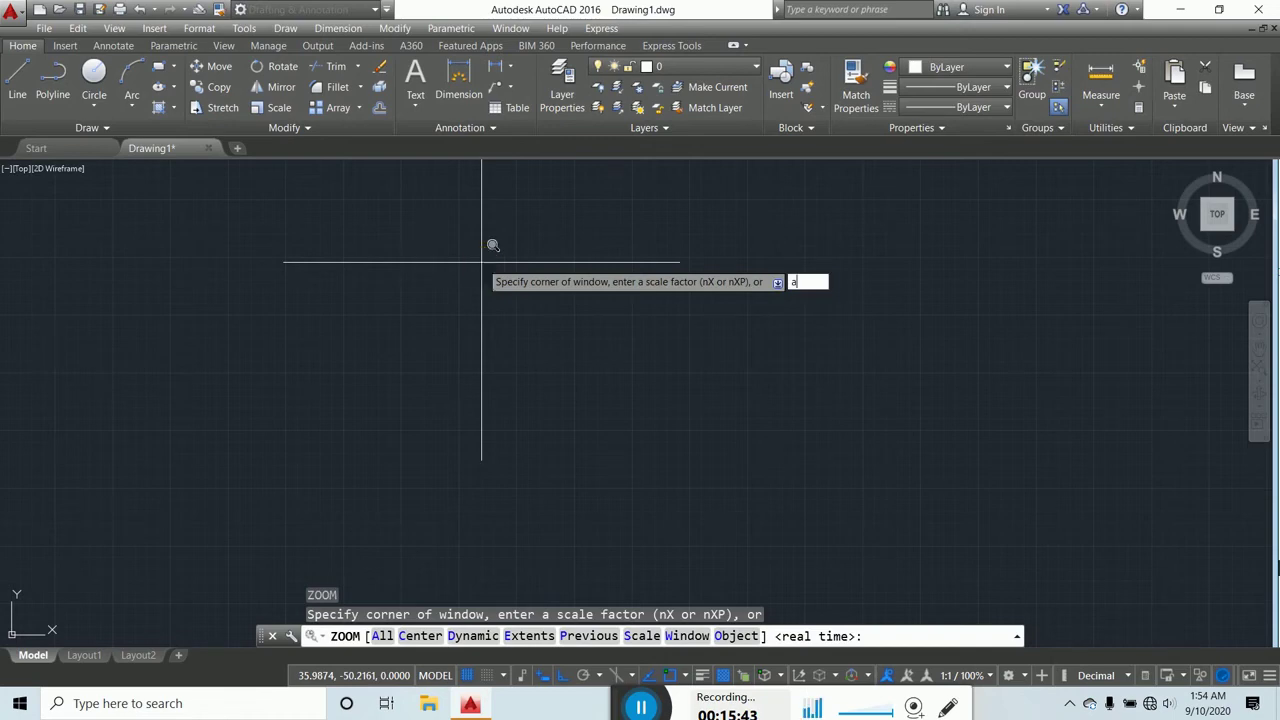
pyautogui.write('a')
pyautogui.press('Return')
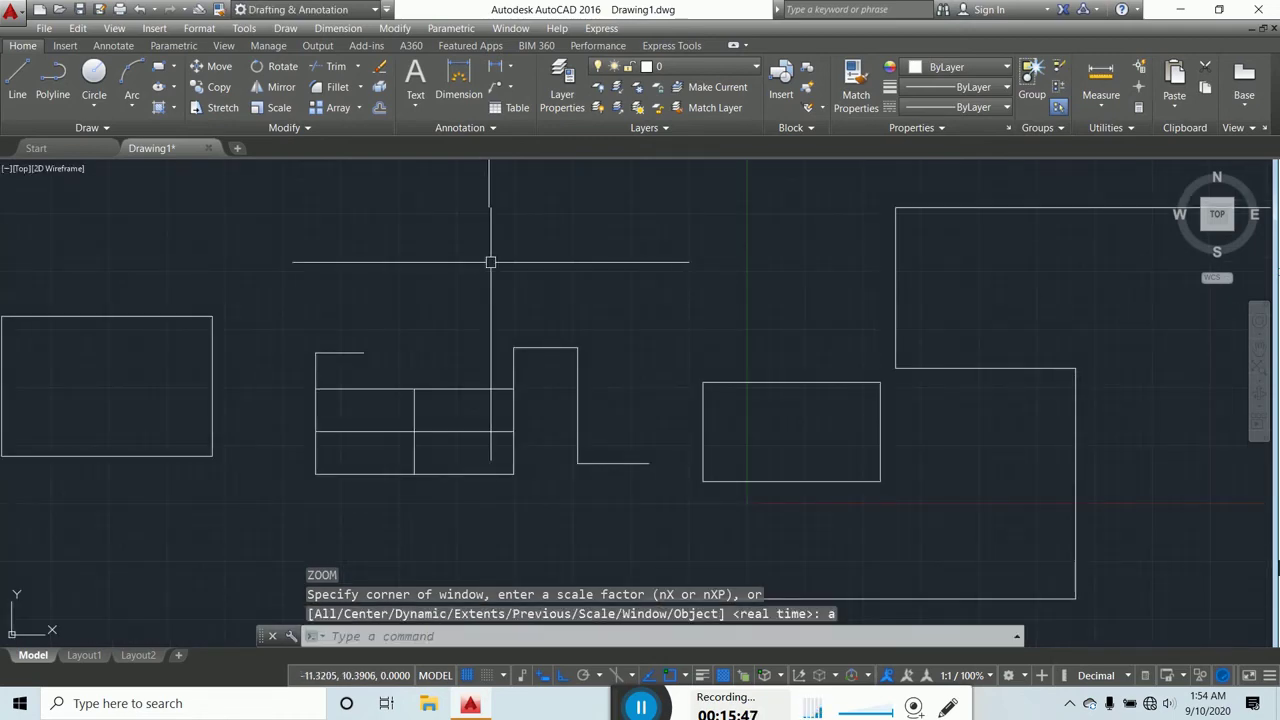
# Step: With Ortho on, draw connected line segments right of the existing shapes, forming an open rectangle that wraps around its first line
pyautogui.scroll(-4, 490, 262)
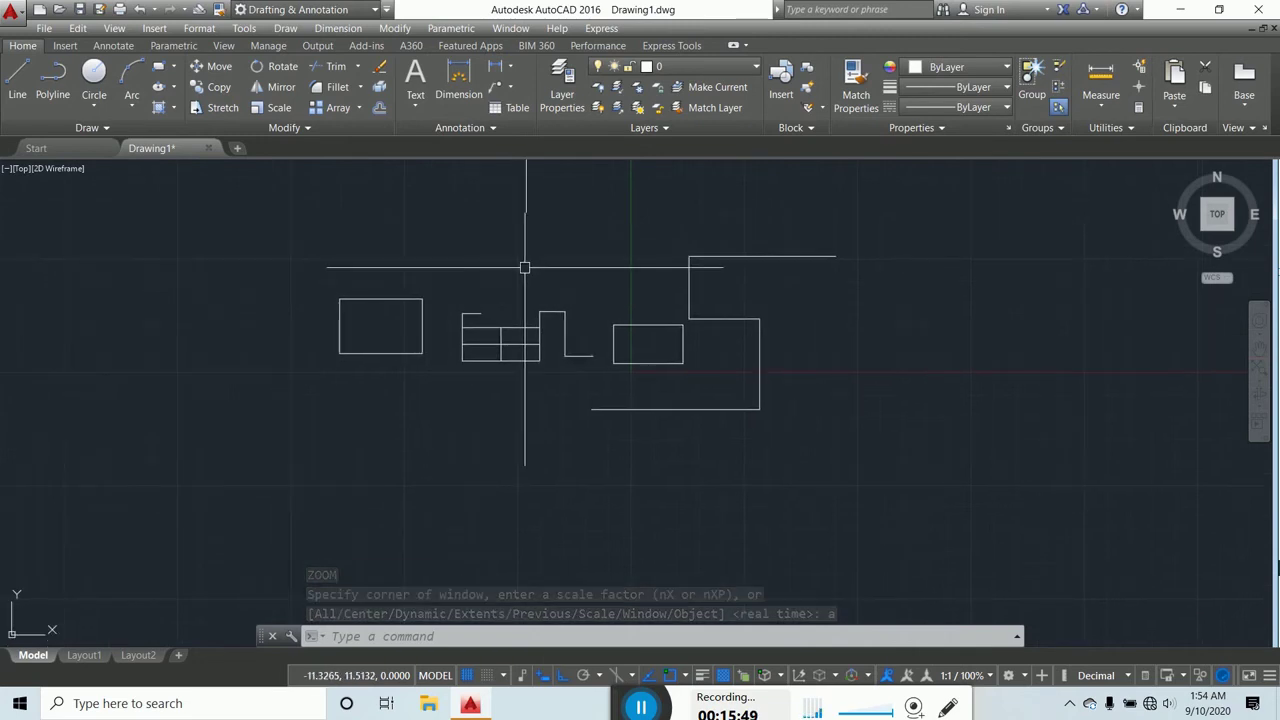
pyautogui.press('Escape')
pyautogui.press('Escape')
pyautogui.press('Escape')
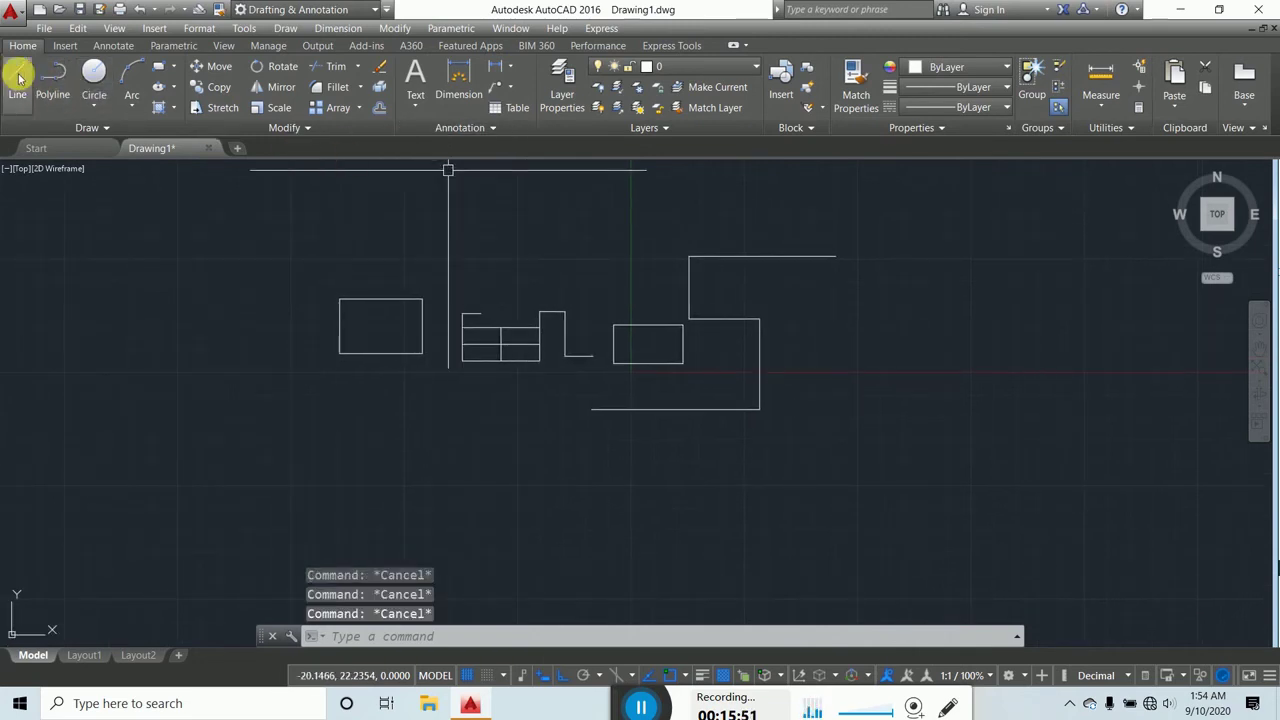
pyautogui.click(28, 80)
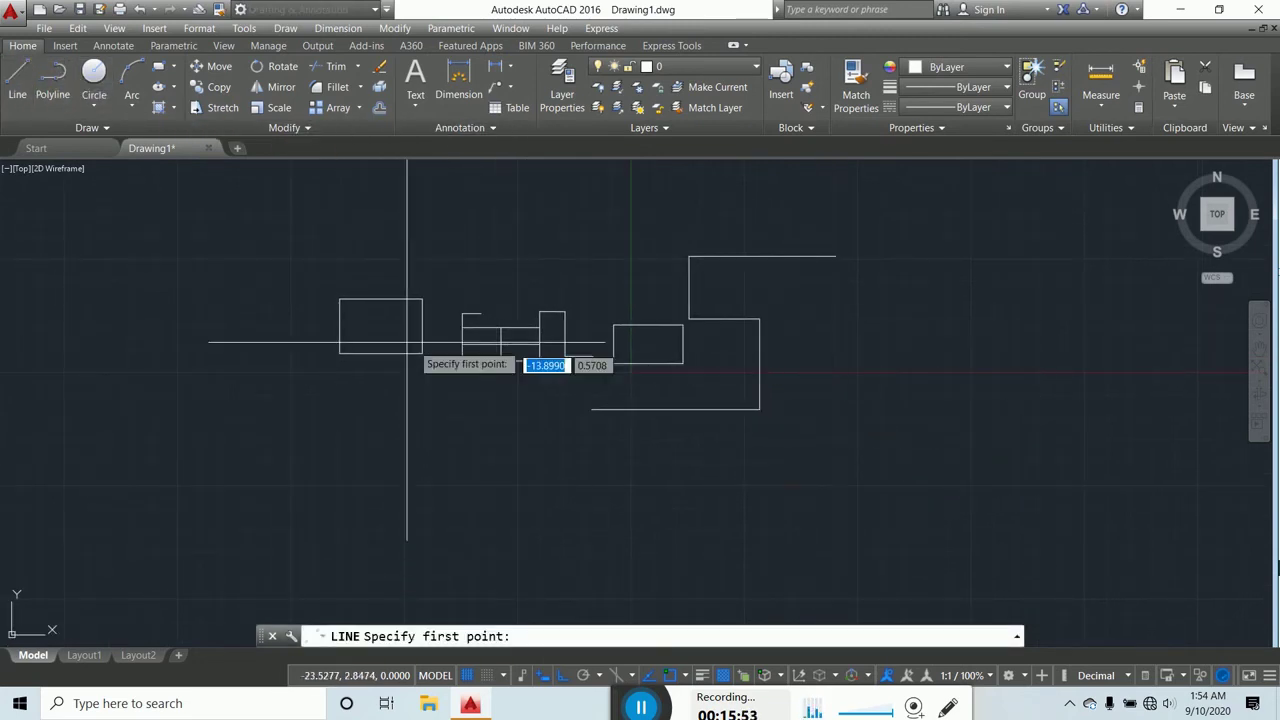
pyautogui.scroll(-5, 605, 345)
pyautogui.scroll(4, 507, 345)
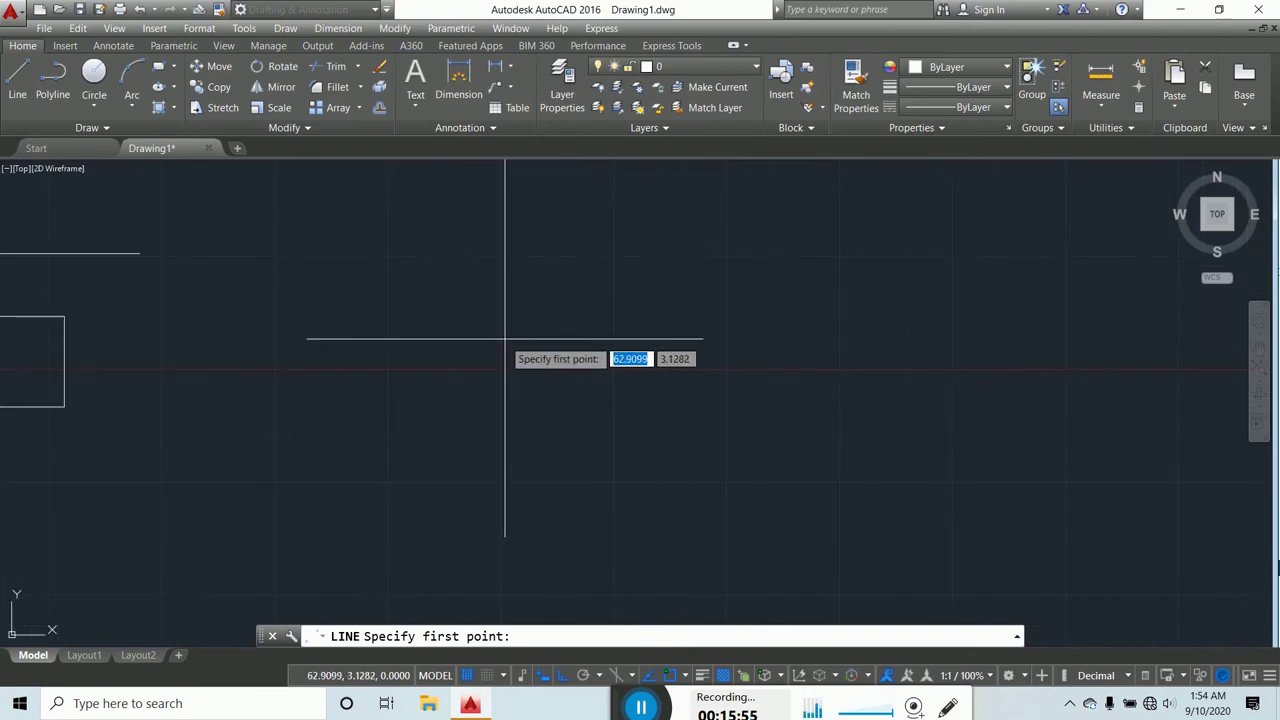
pyautogui.click(505, 334)
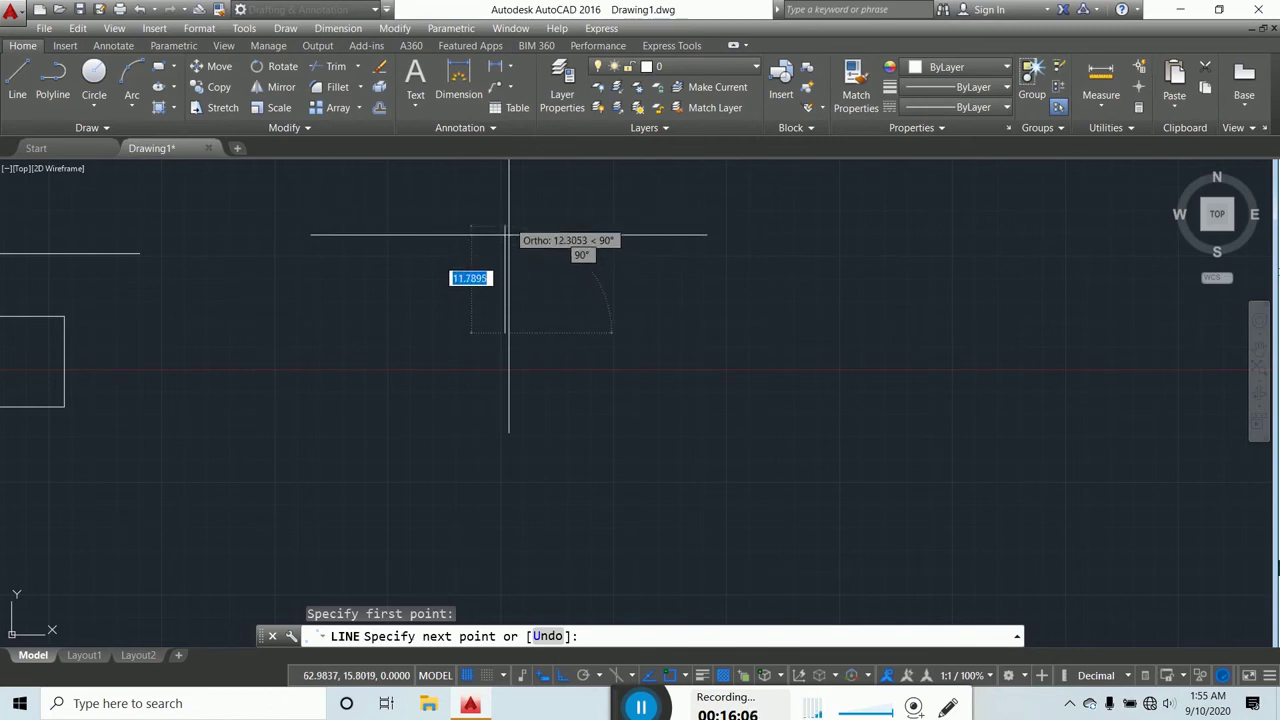
pyautogui.click(825, 356)
pyautogui.click(825, 525)
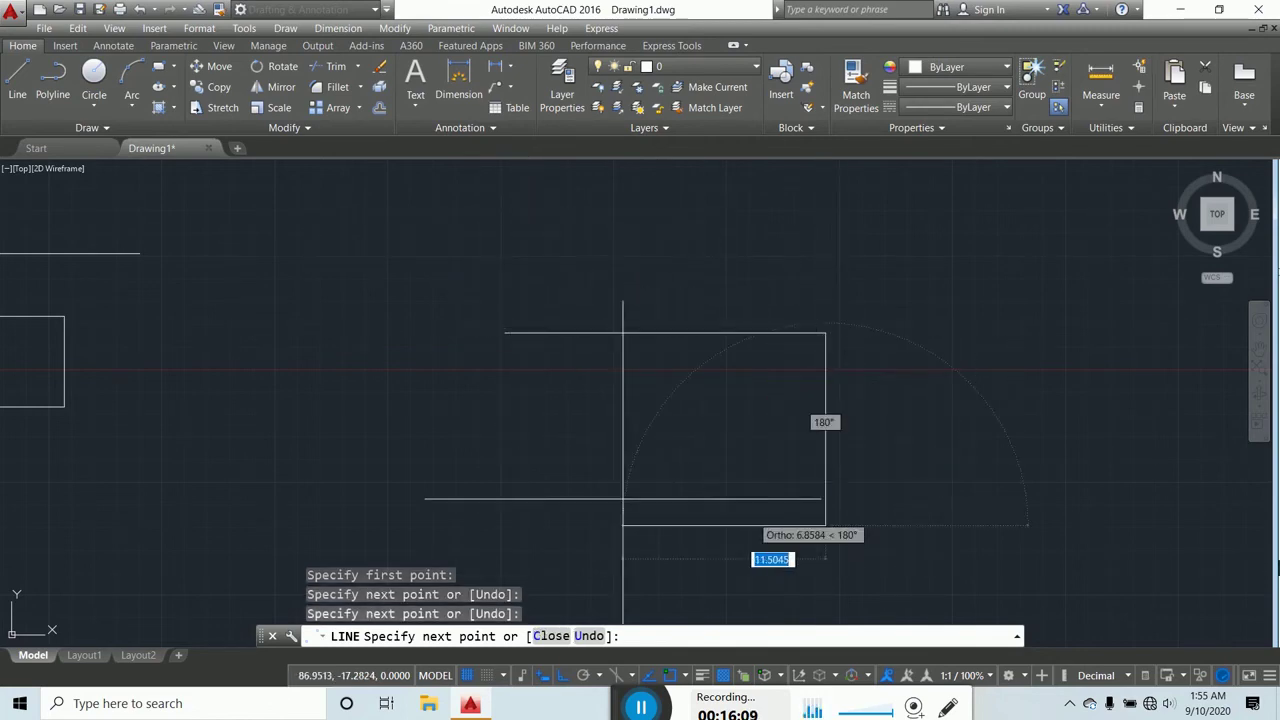
pyautogui.click(477, 490)
pyautogui.click(477, 273)
pyautogui.click(822, 268)
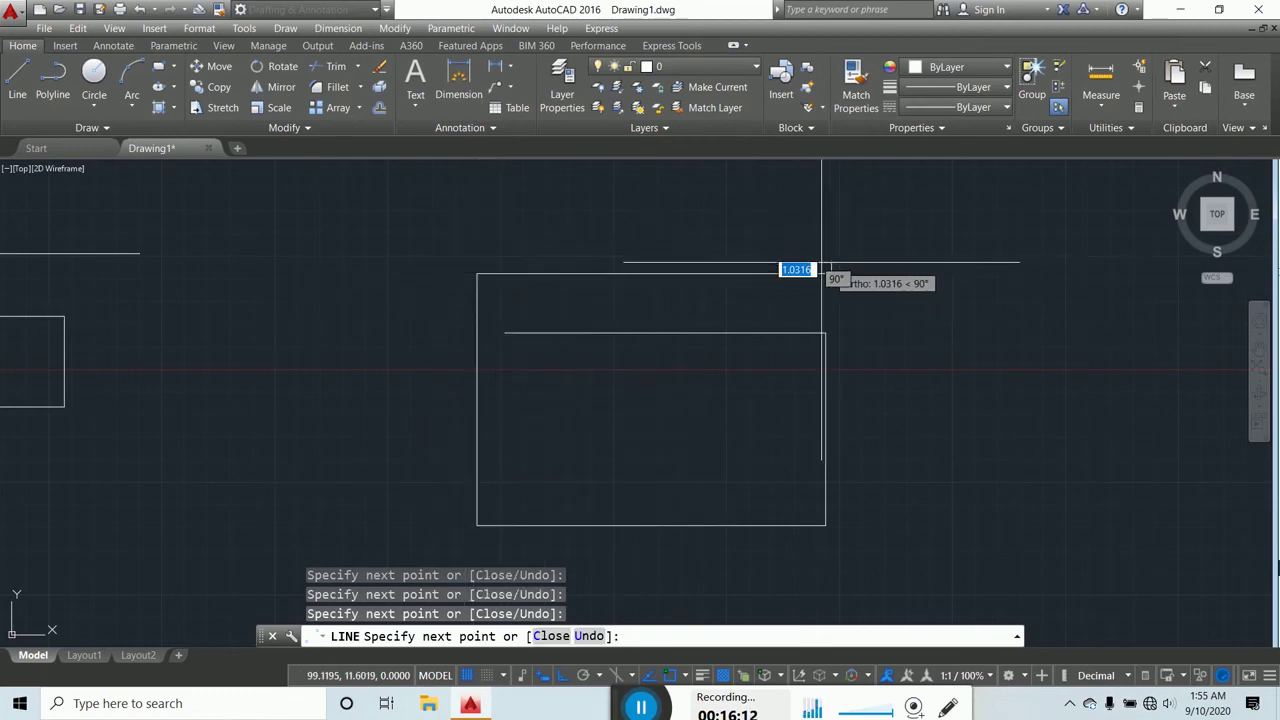
# Step: Continue the line chain with five orthogonal segments running up, right, down, left and down beside the large open rectangle
pyautogui.click(831, 187)
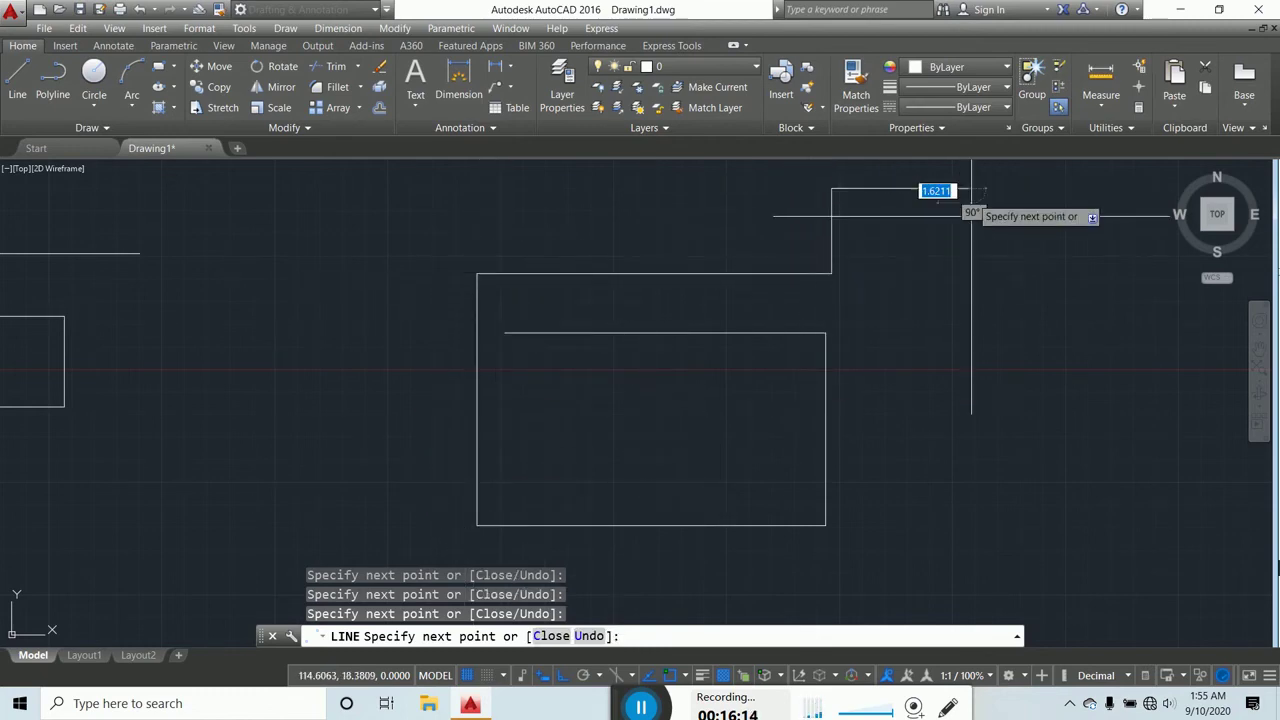
pyautogui.click(970, 187)
pyautogui.click(970, 362)
pyautogui.click(857, 363)
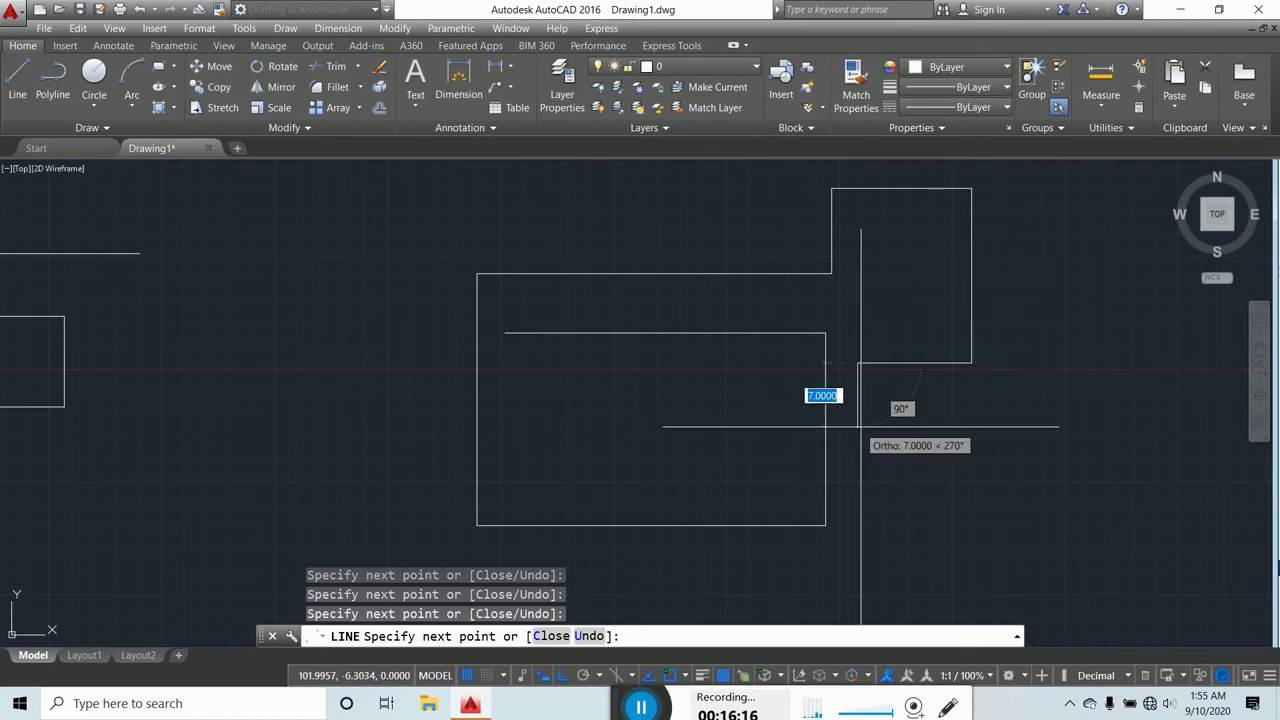
pyautogui.click(857, 516)
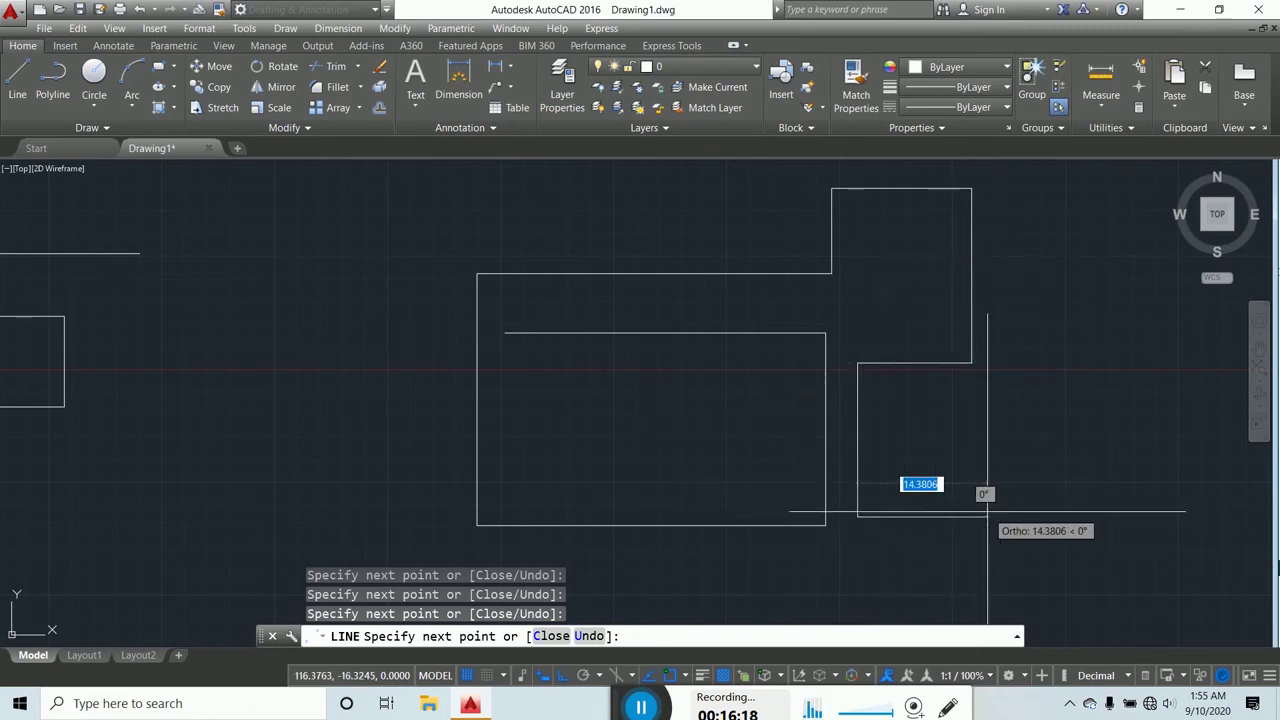
# Step: Turn Ortho off and extend the line chain with slanted zigzag segments
pyautogui.press('F8')
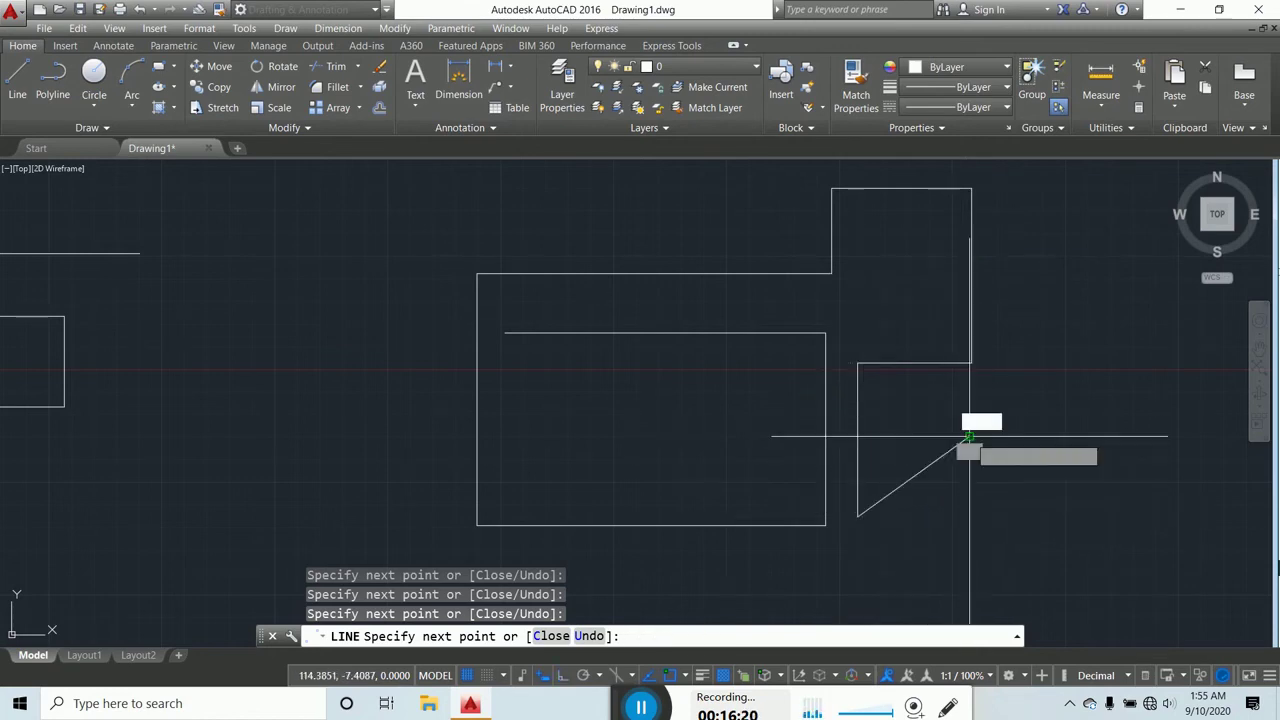
pyautogui.click(970, 437)
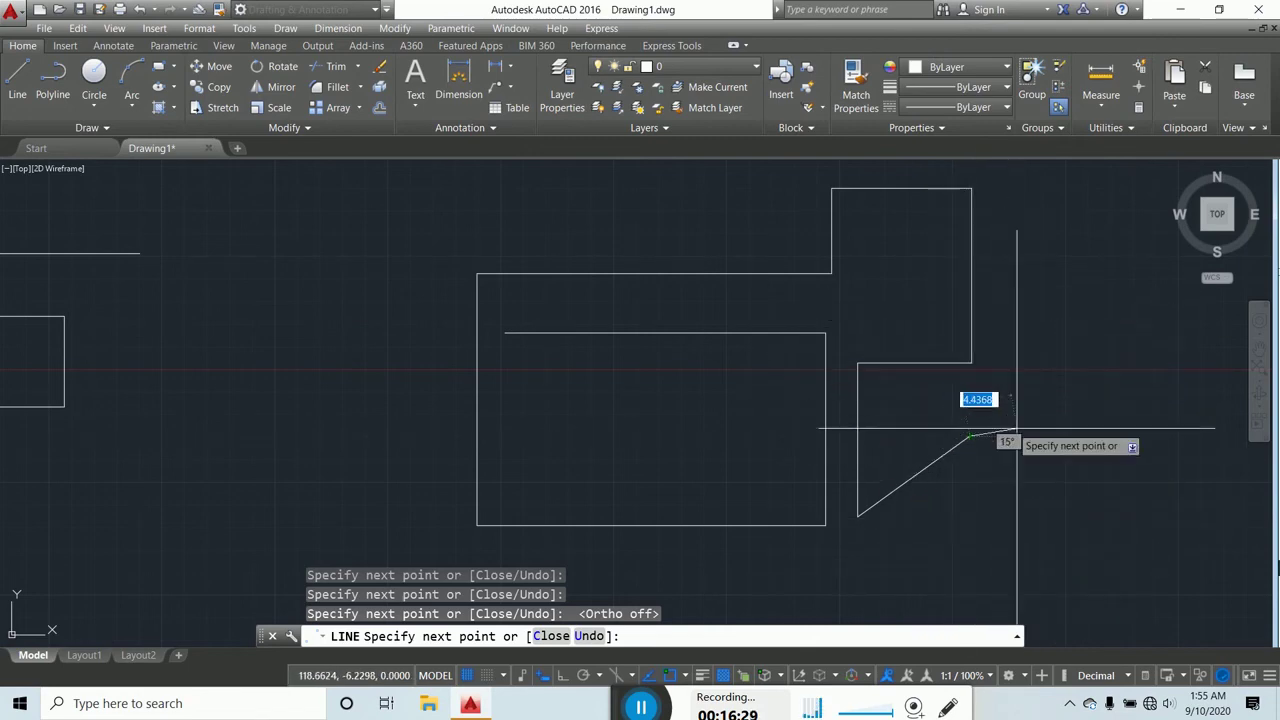
pyautogui.click(1031, 565)
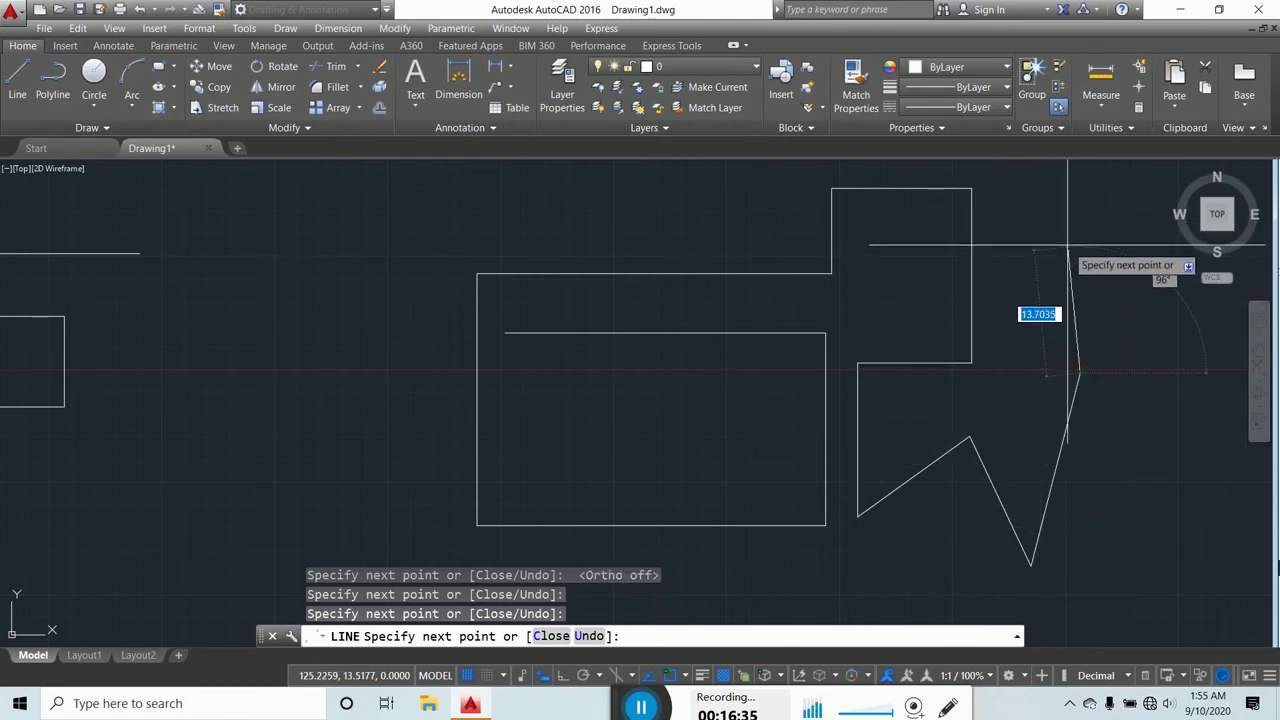
# Step: Turn Ortho back on, add vertical, horizontal and vertical segments forming a narrow open loop, and end the line
pyautogui.press('F8')
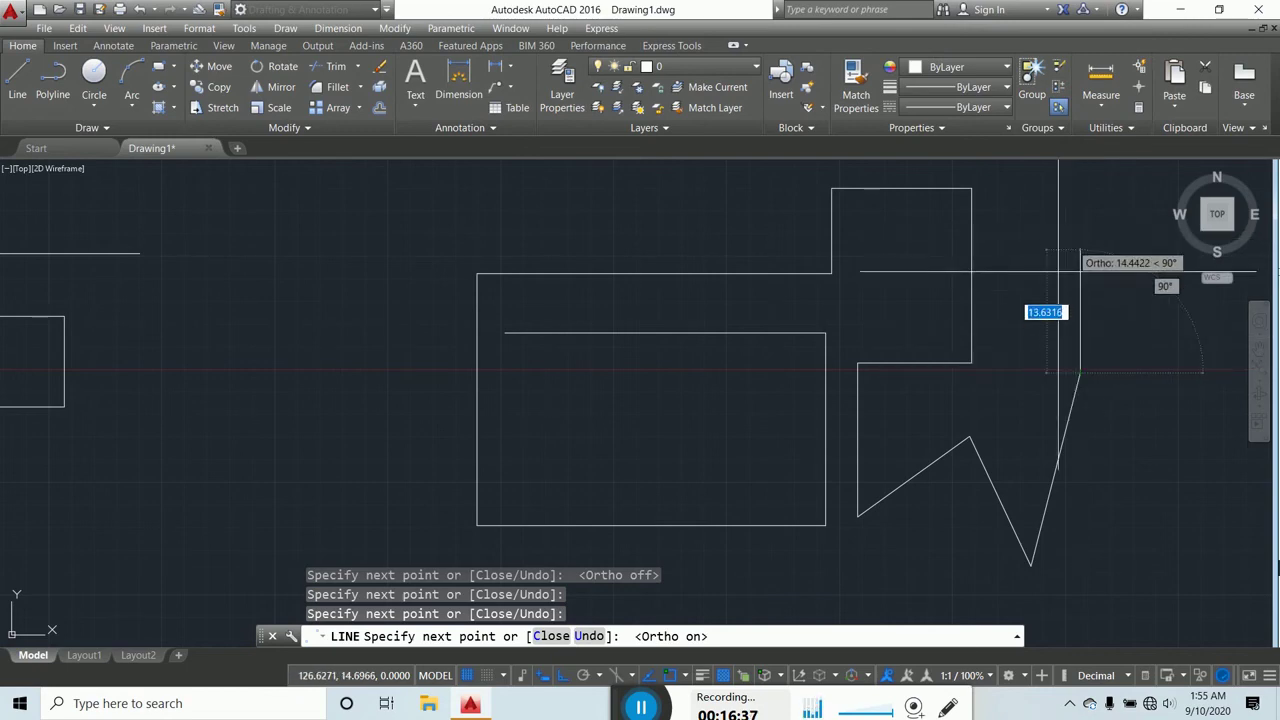
pyautogui.click(1082, 242)
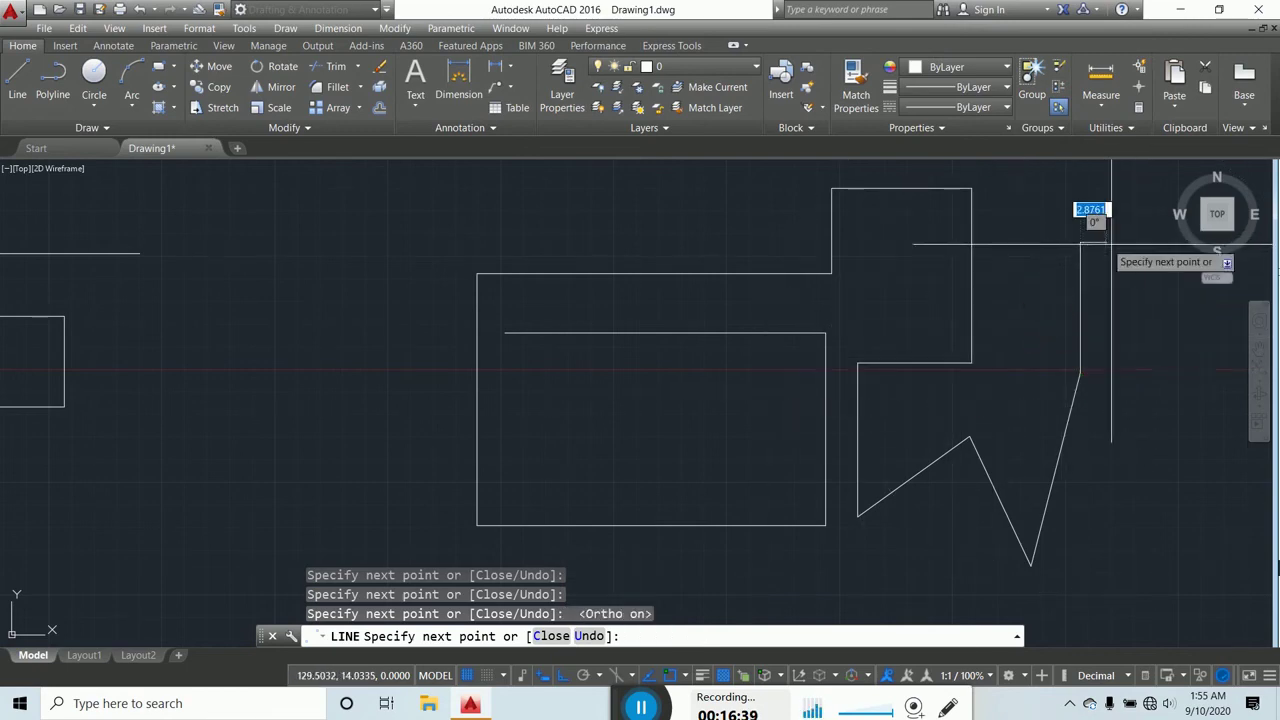
pyautogui.click(1026, 244)
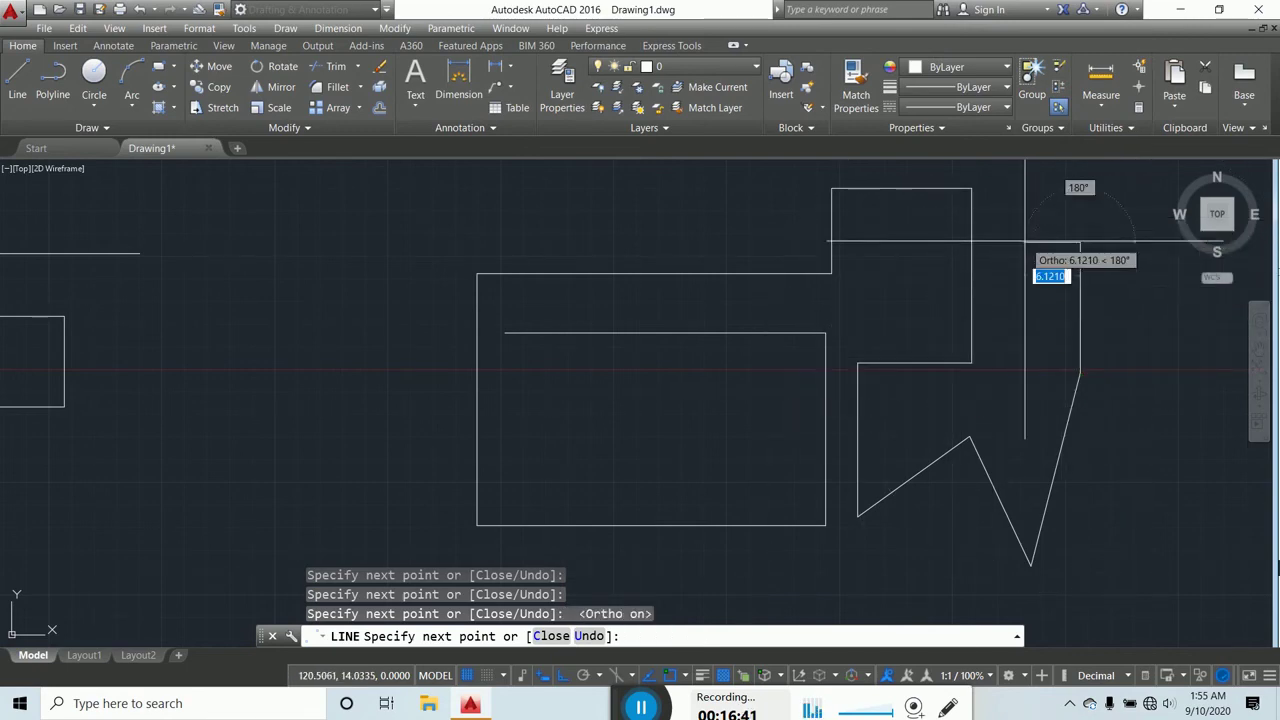
pyautogui.click(1024, 350)
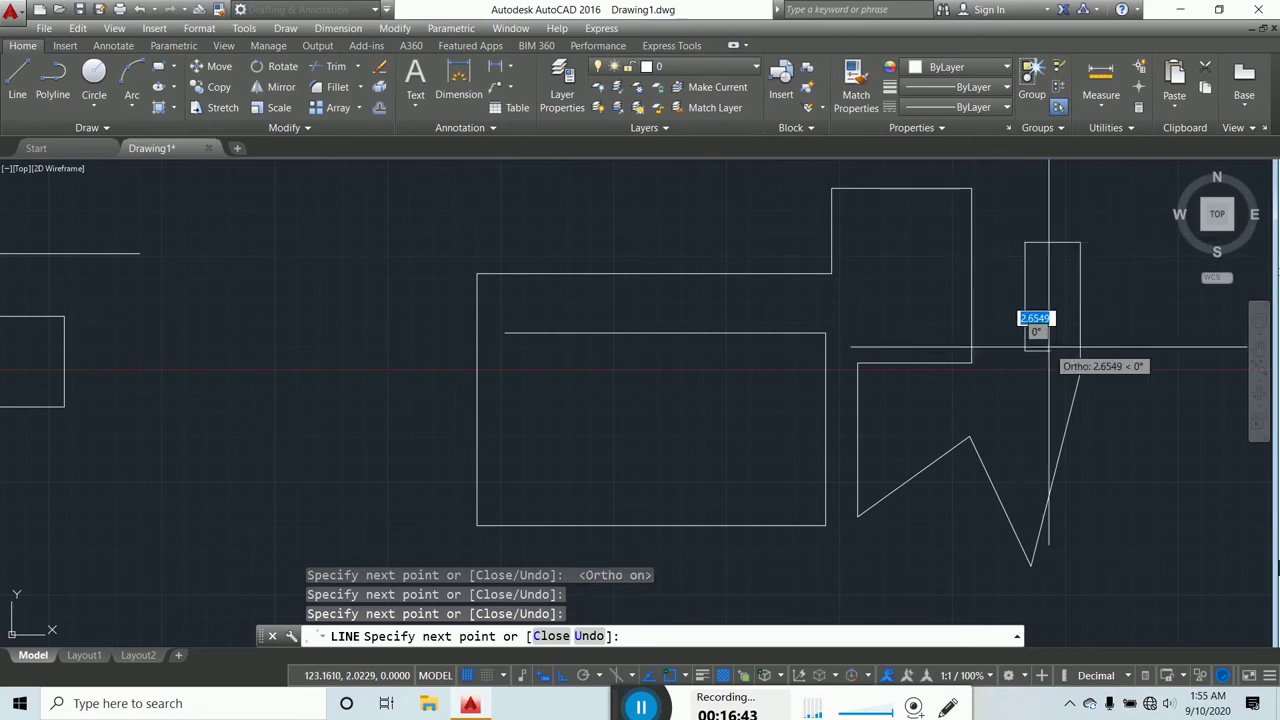
pyautogui.press('Escape')
# Step: Draw a large rectangle in the empty area left of all the existing shapes
pyautogui.scroll(-5, 866, 320)
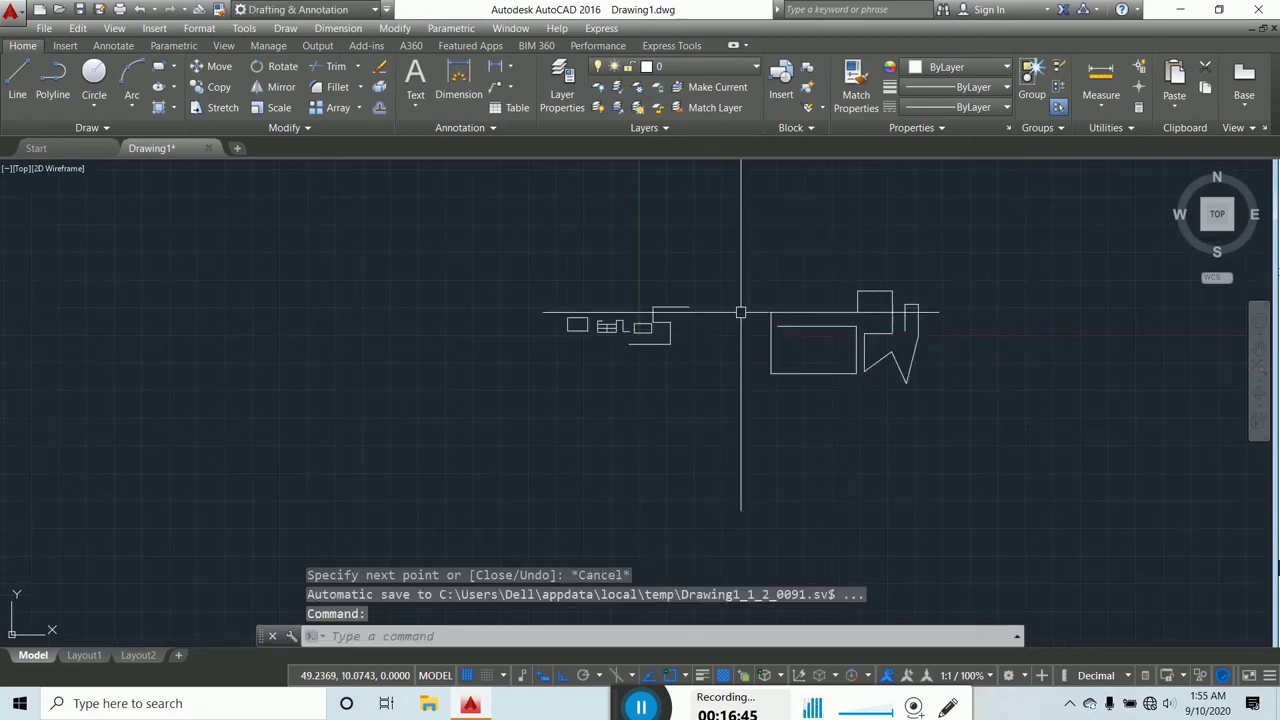
pyautogui.scroll(2, 622, 308)
pyautogui.moveTo(622, 308); pyautogui.dragTo(680, 330, button='middle')
pyautogui.press('Escape')
pyautogui.press('Escape')
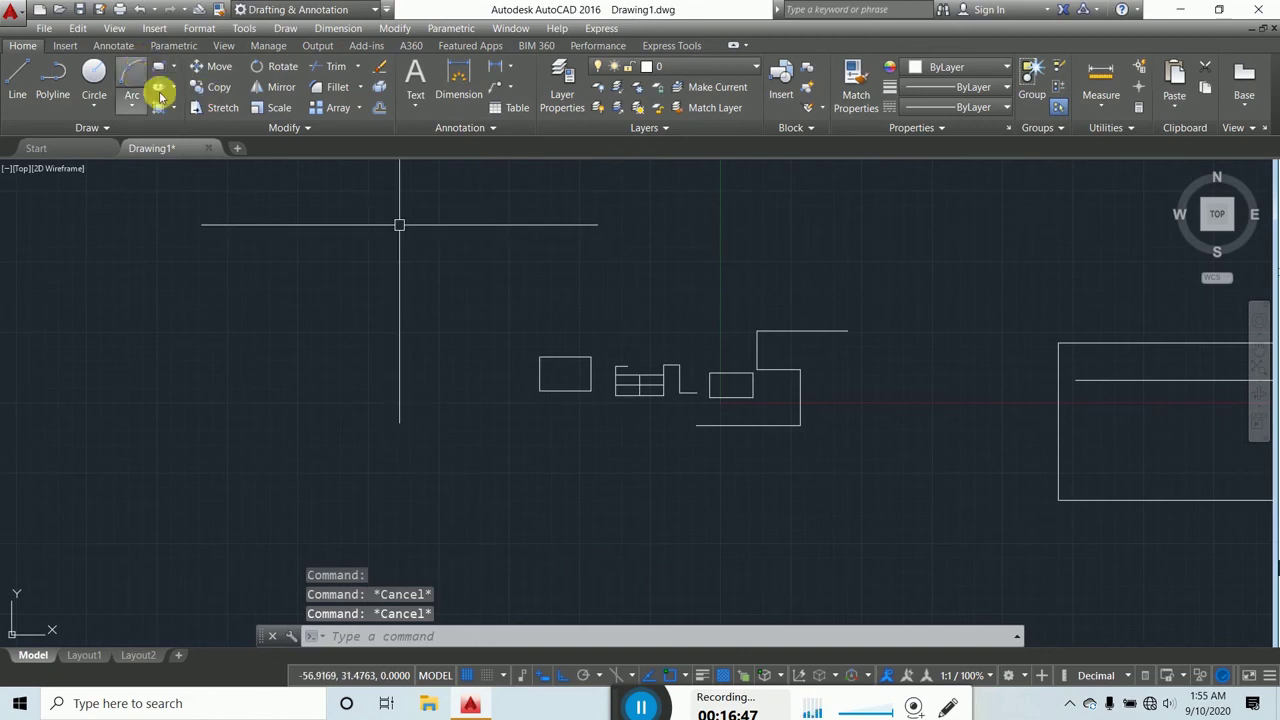
pyautogui.click(160, 66)
pyautogui.click(193, 298)
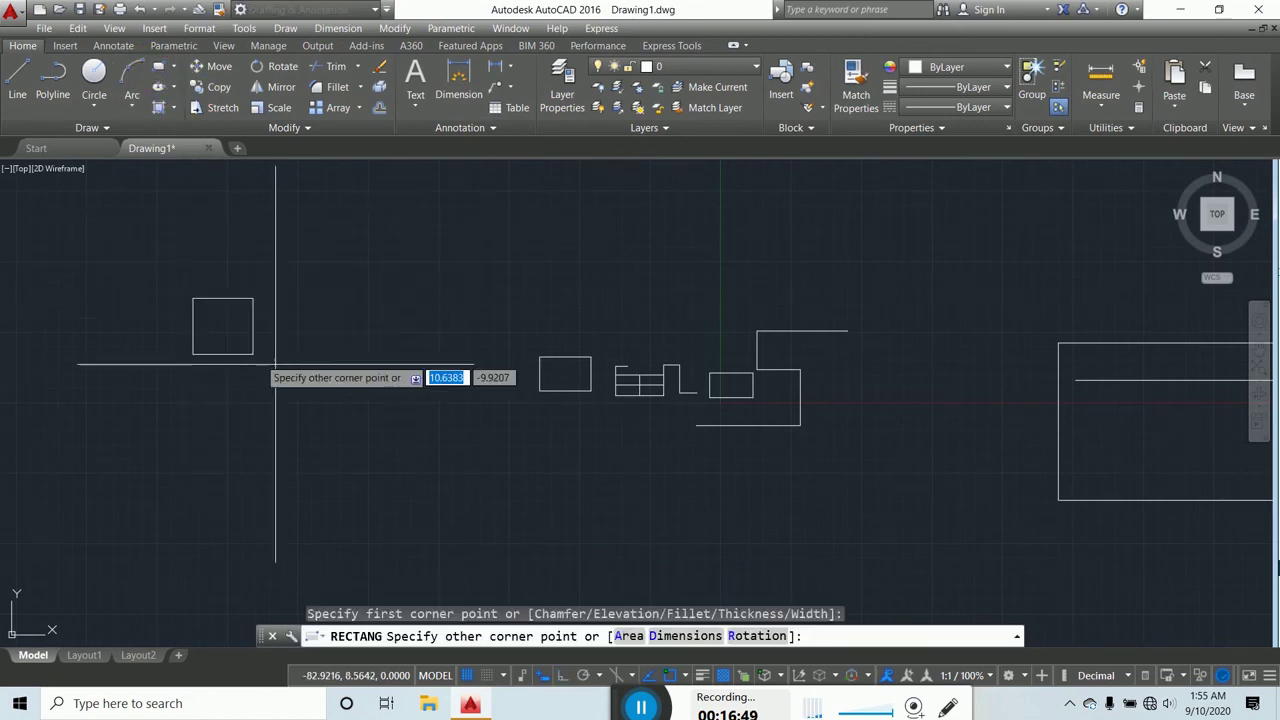
pyautogui.moveTo(242, 324); pyautogui.dragTo(551, 369, button='middle')
pyautogui.scroll(2, 551, 369)
pyautogui.press('Escape')
pyautogui.press('Escape')
pyautogui.press('Escape')
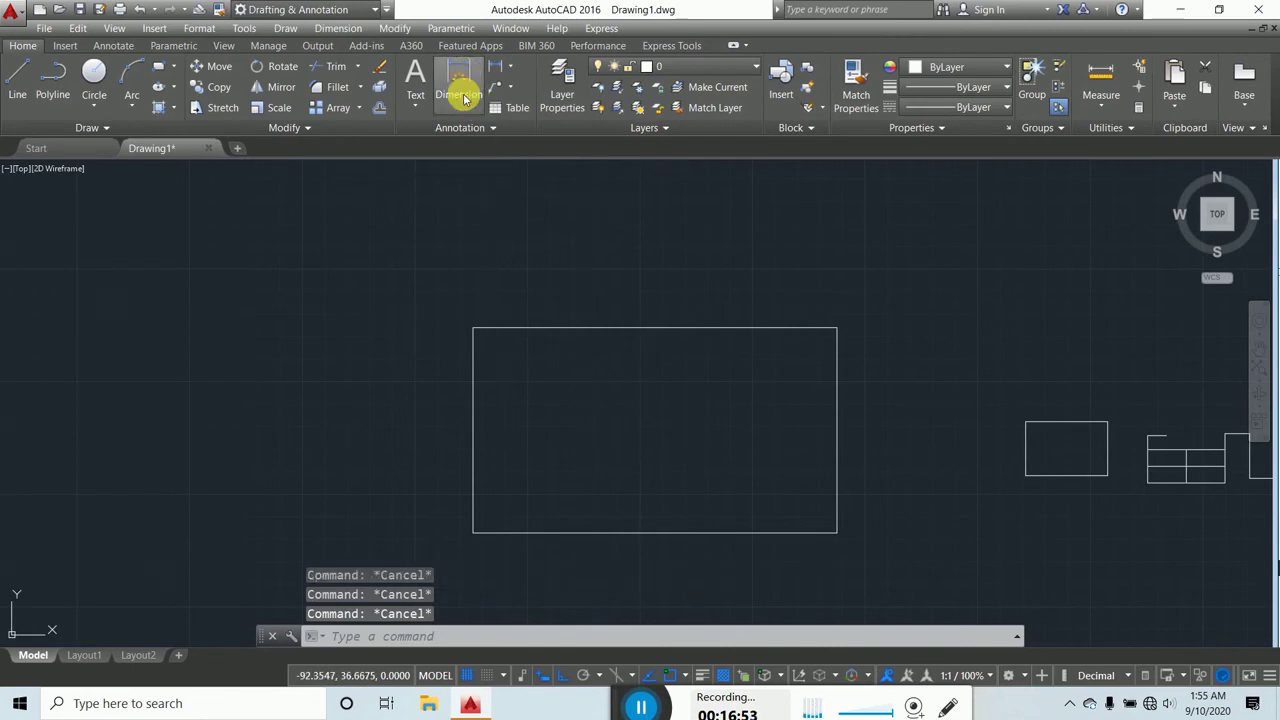
# Step: Dimension the new rectangle's top edge, placing the dimension line above it, and end the Dimension command
pyautogui.click(459, 90)
pyautogui.click(473, 327)
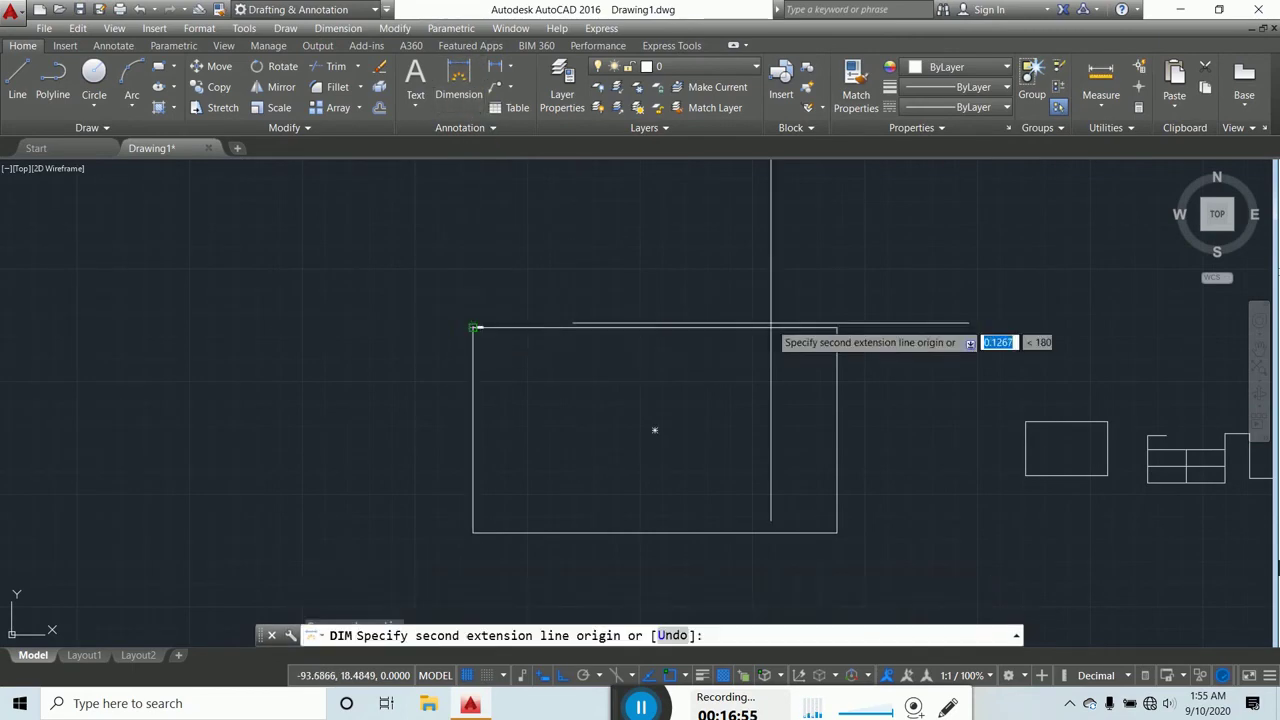
pyautogui.click(837, 327)
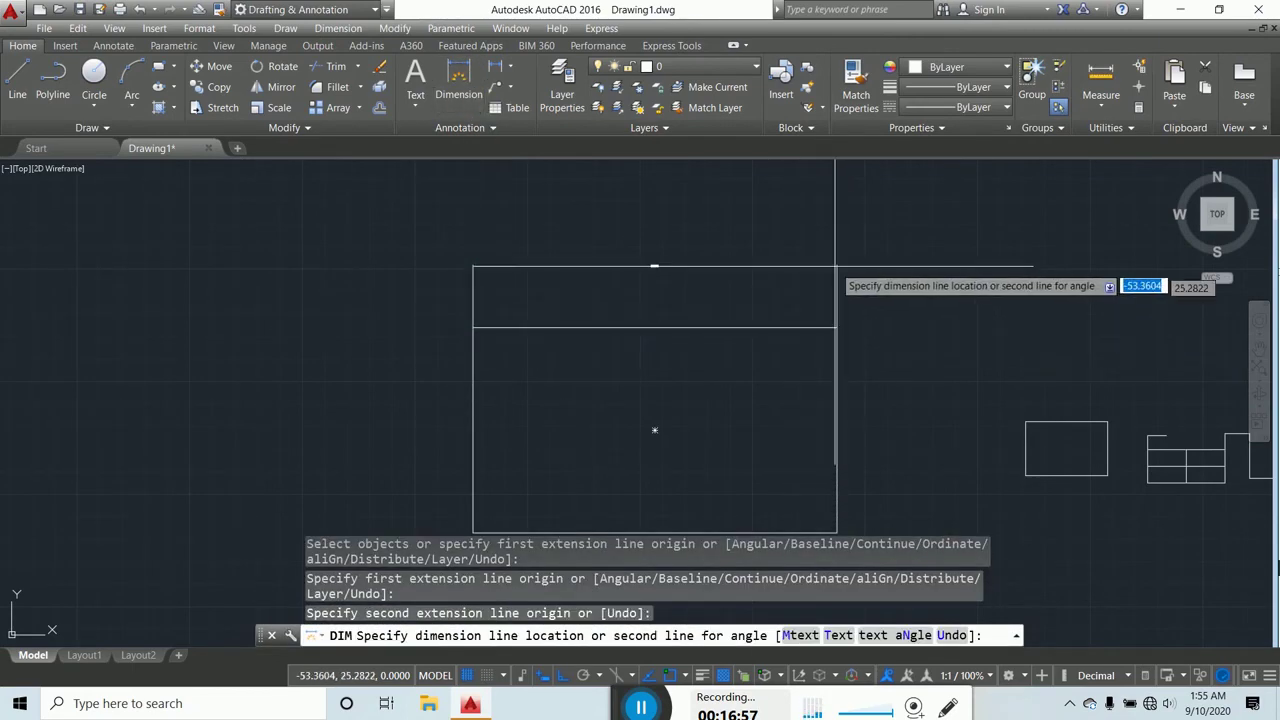
pyautogui.click(836, 264)
pyautogui.scroll(4, 630, 263)
pyautogui.press('Escape')
pyautogui.scroll(-4, 703, 277)
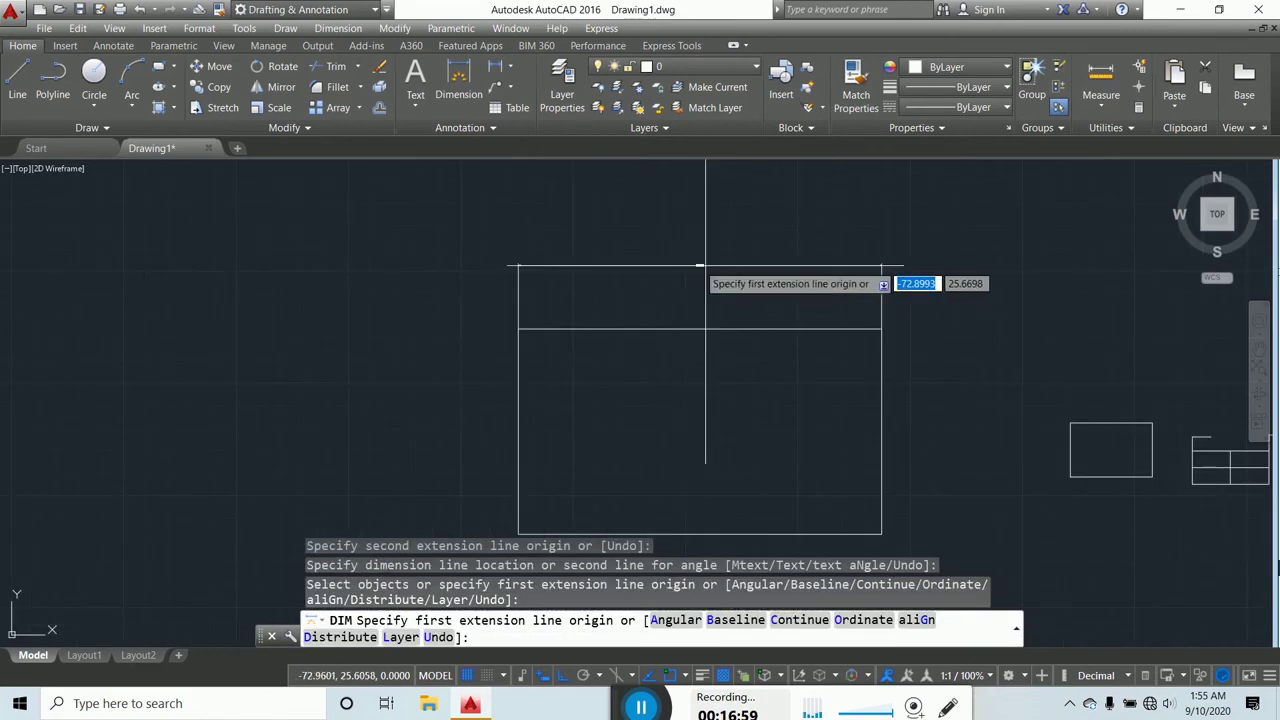
pyautogui.press('Escape')
pyautogui.press('Escape')
pyautogui.press('Escape')
pyautogui.press('Escape')
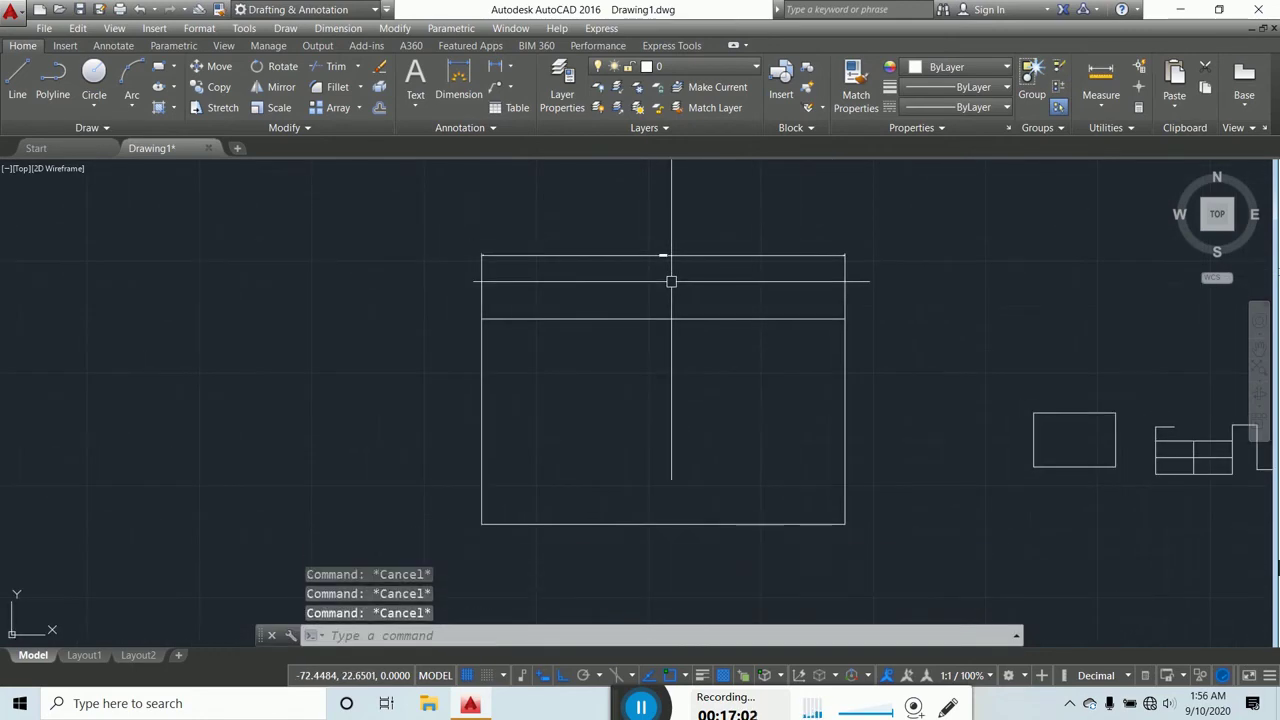
# Step: Modify the Standard dimension style so its dimension features use an overall scale of 10
pyautogui.moveTo(671, 259); pyautogui.dragTo(660, 276, button='middle')
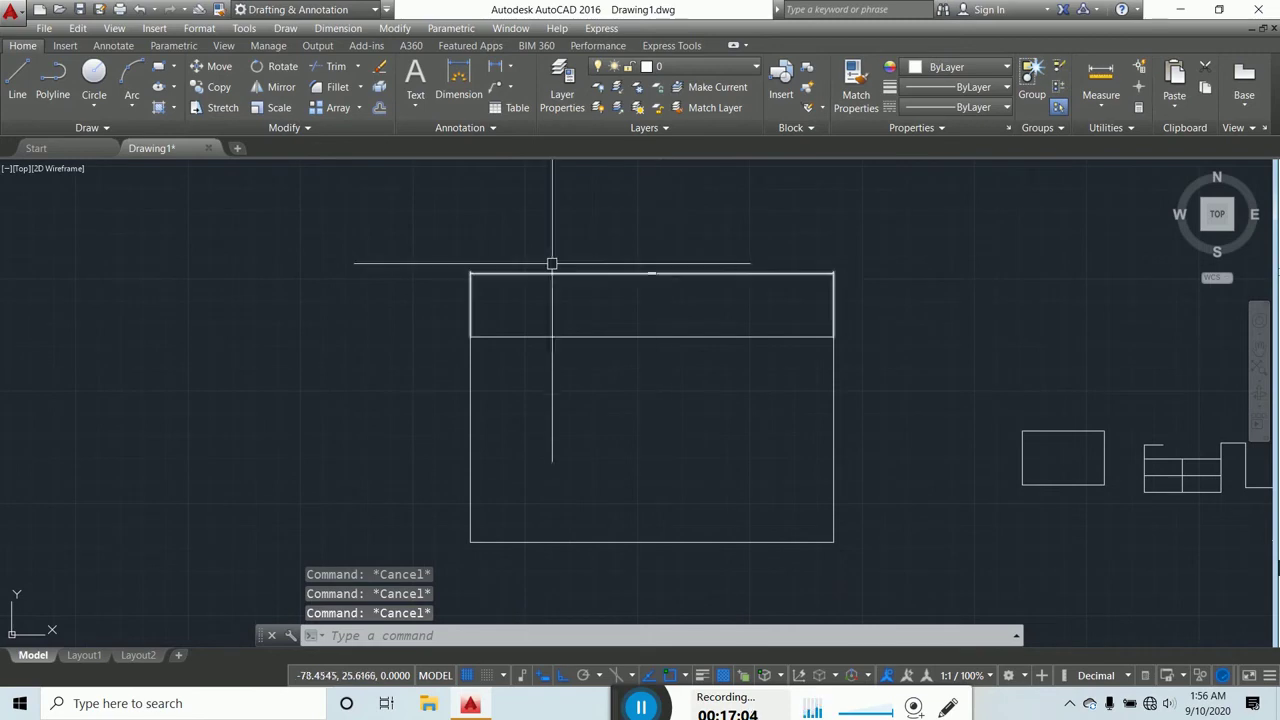
pyautogui.click(202, 29)
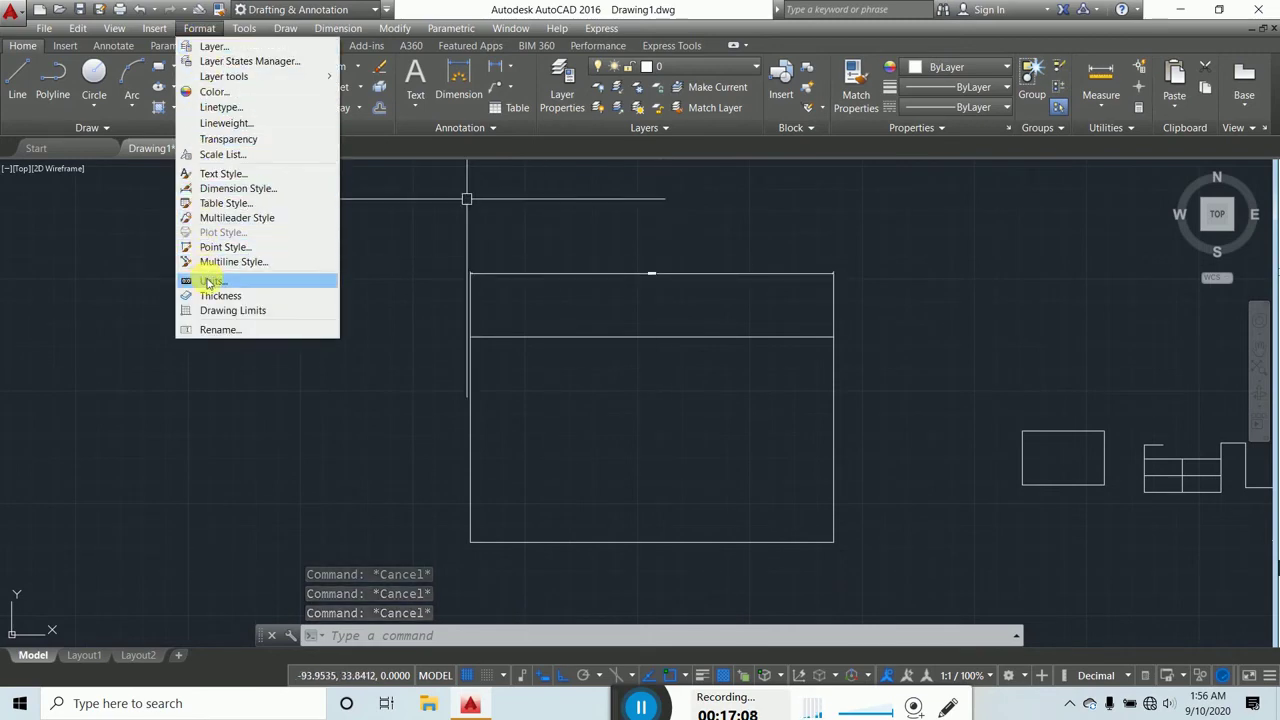
pyautogui.click(226, 189)
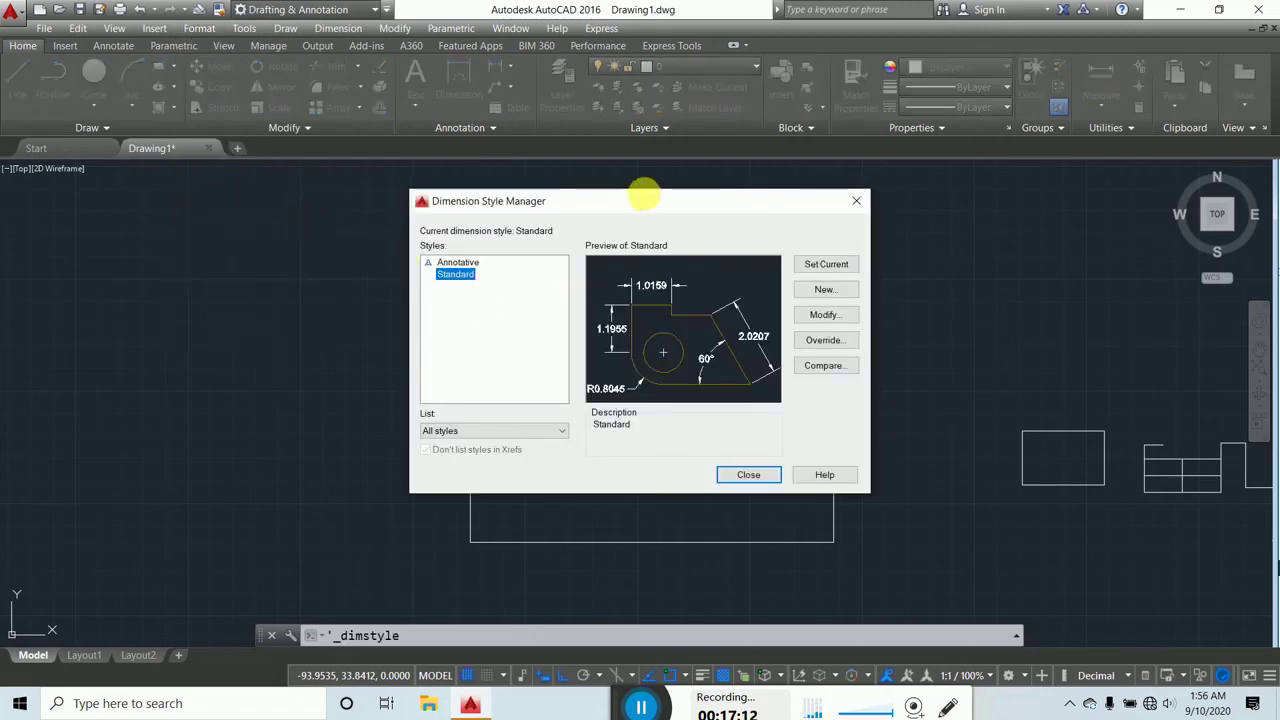
pyautogui.moveTo(648, 201); pyautogui.dragTo(589, 214)
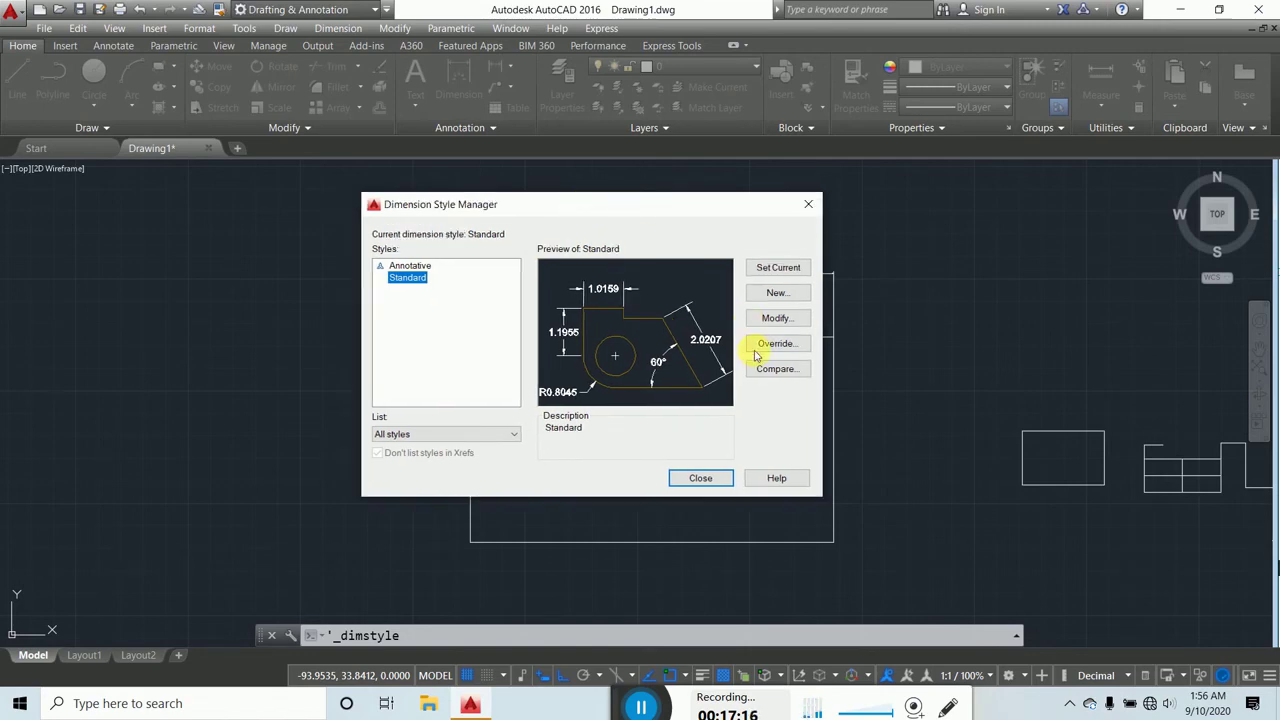
pyautogui.click(778, 320)
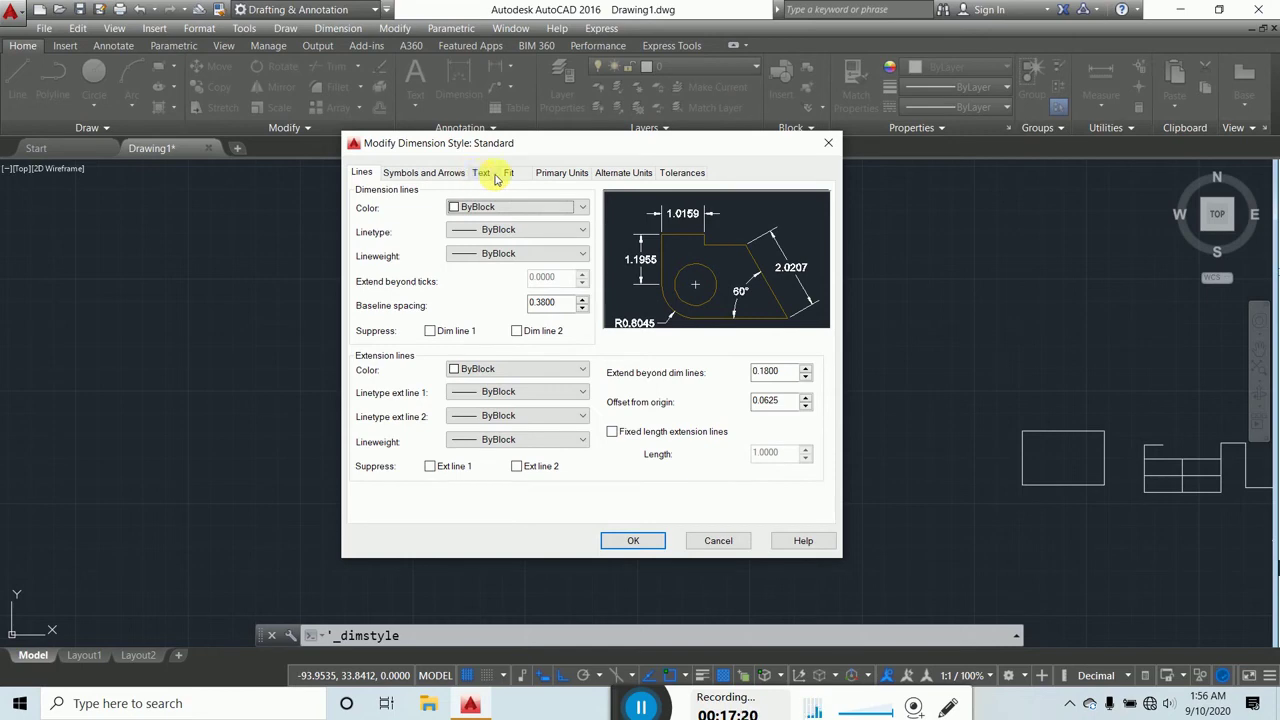
pyautogui.click(612, 176)
pyautogui.click(566, 176)
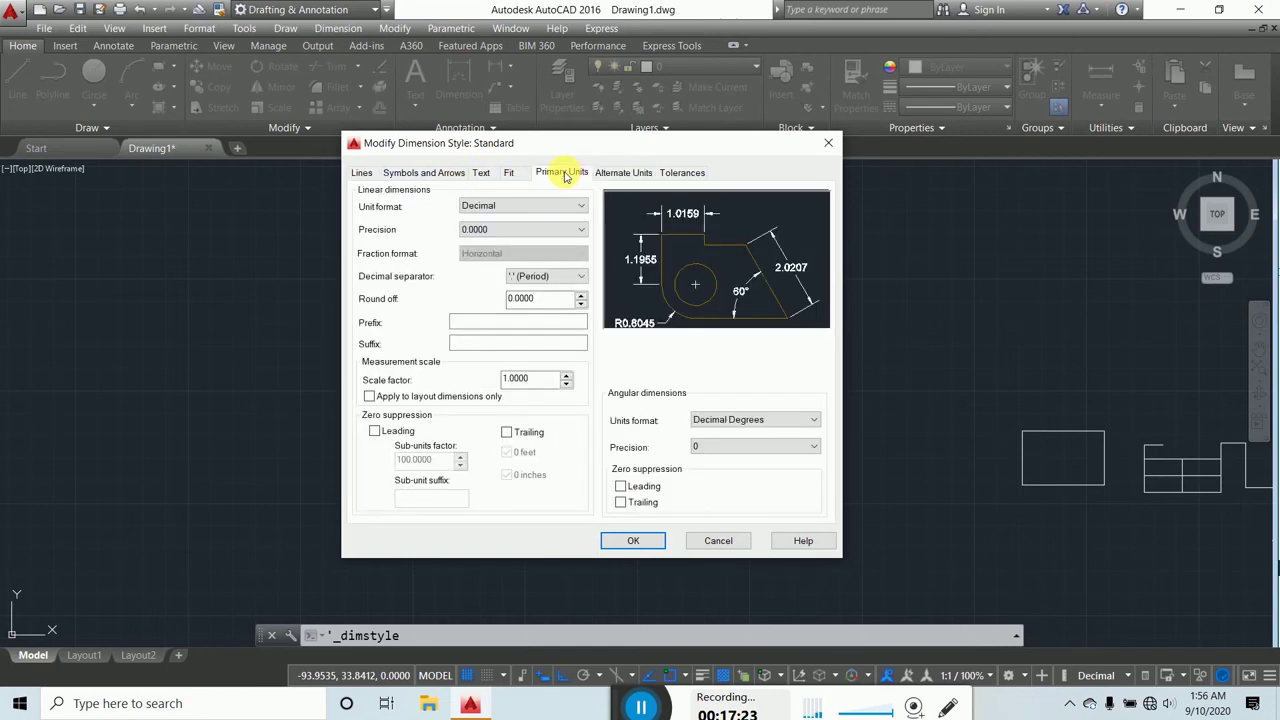
pyautogui.click(509, 175)
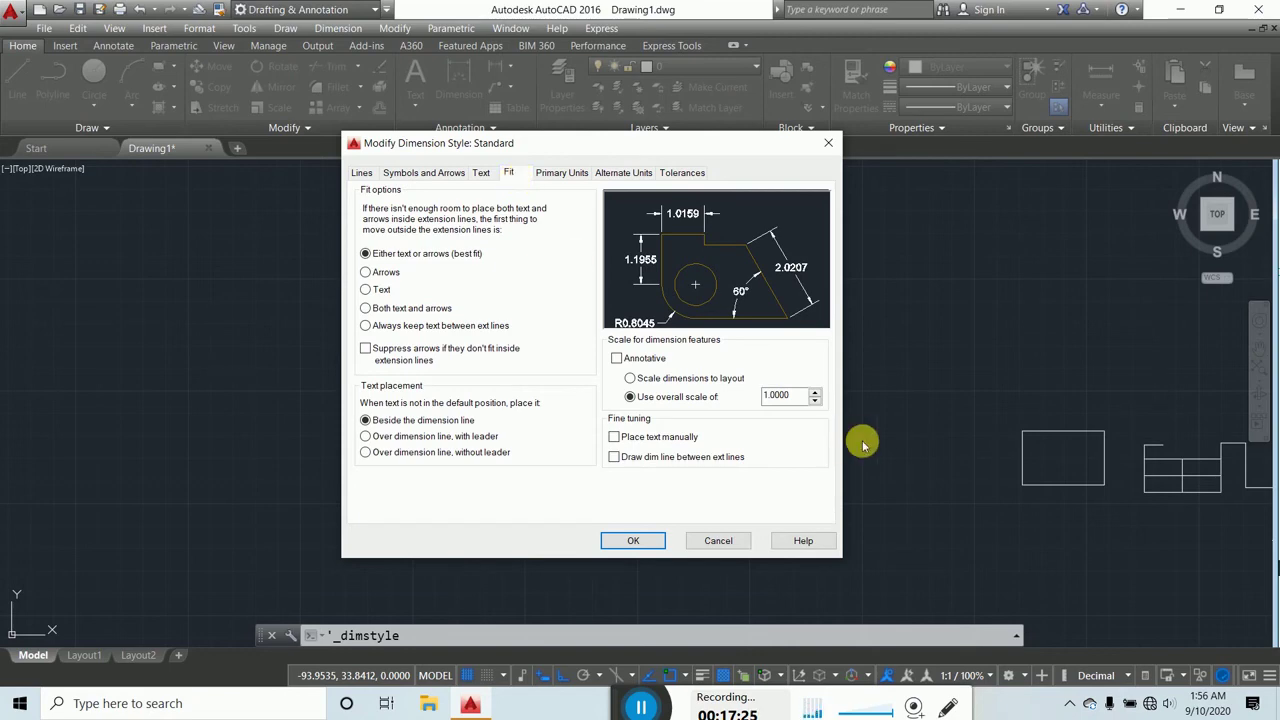
pyautogui.doubleClick(784, 395)
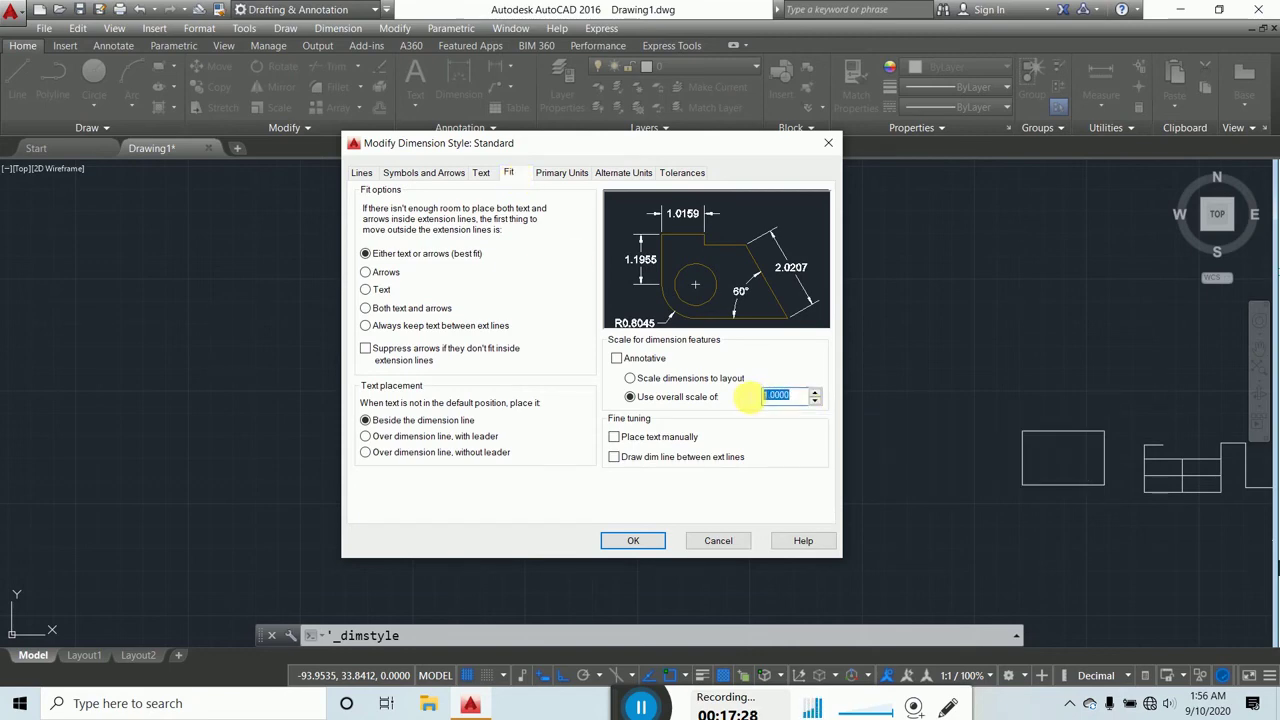
pyautogui.write('10')
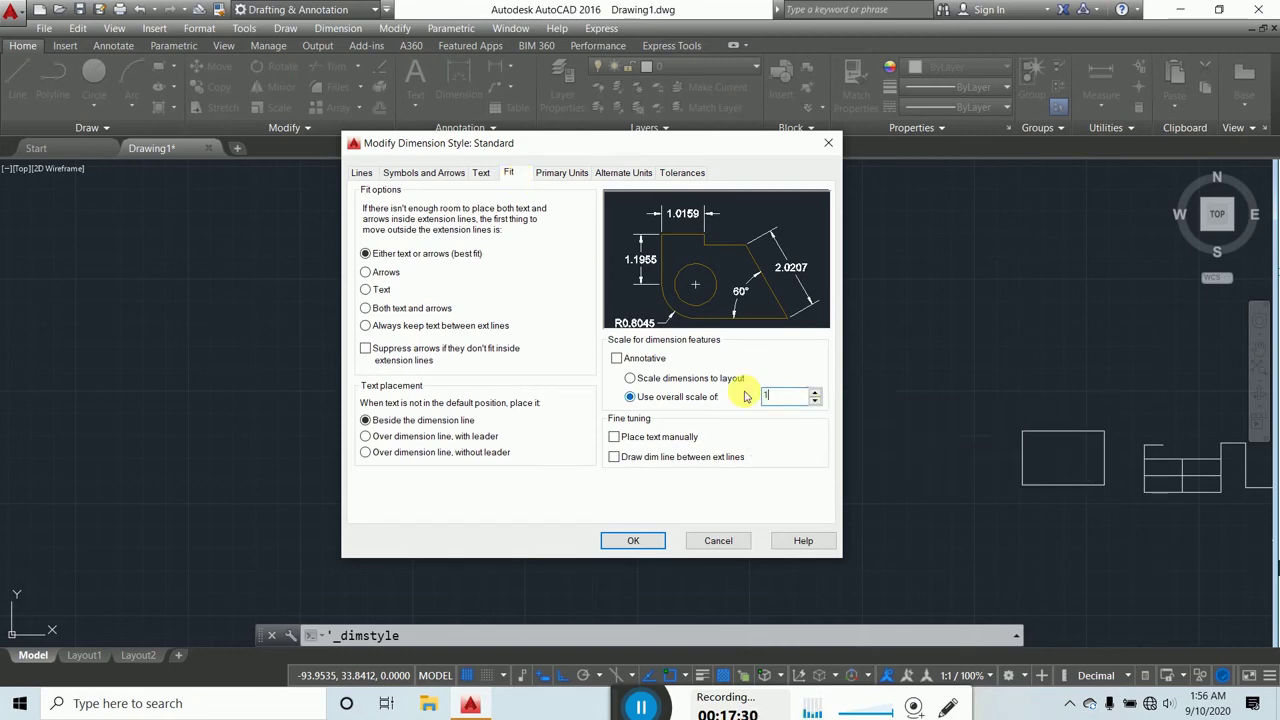
pyautogui.click(633, 541)
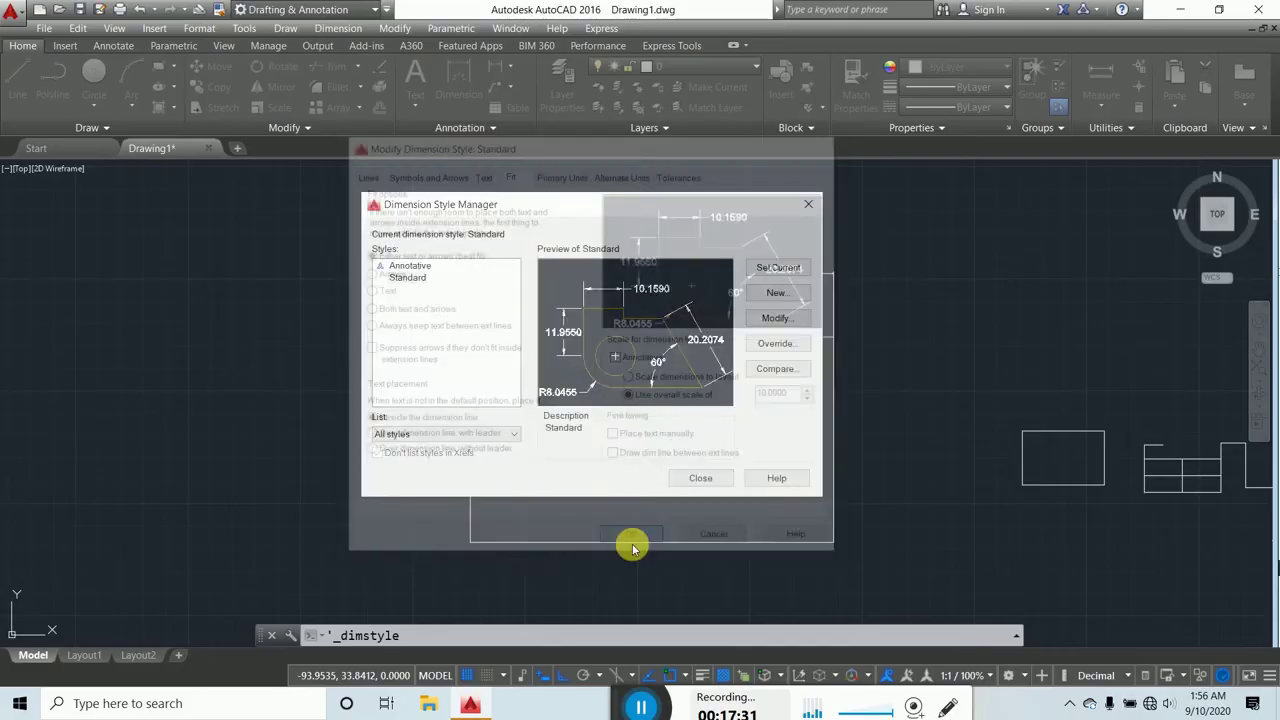
# Step: Make the Standard dimension style current, close the style manager, and view the rescaled dimension above the rectangle
pyautogui.click(770, 267)
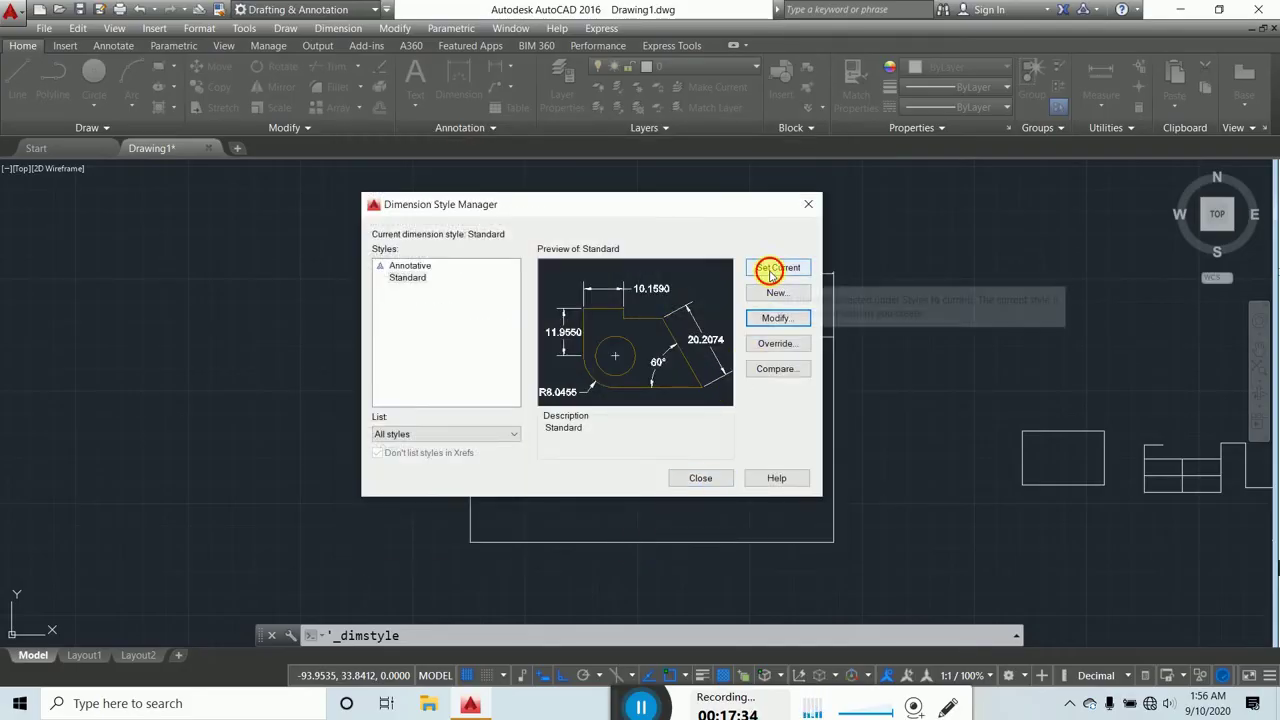
pyautogui.click(701, 478)
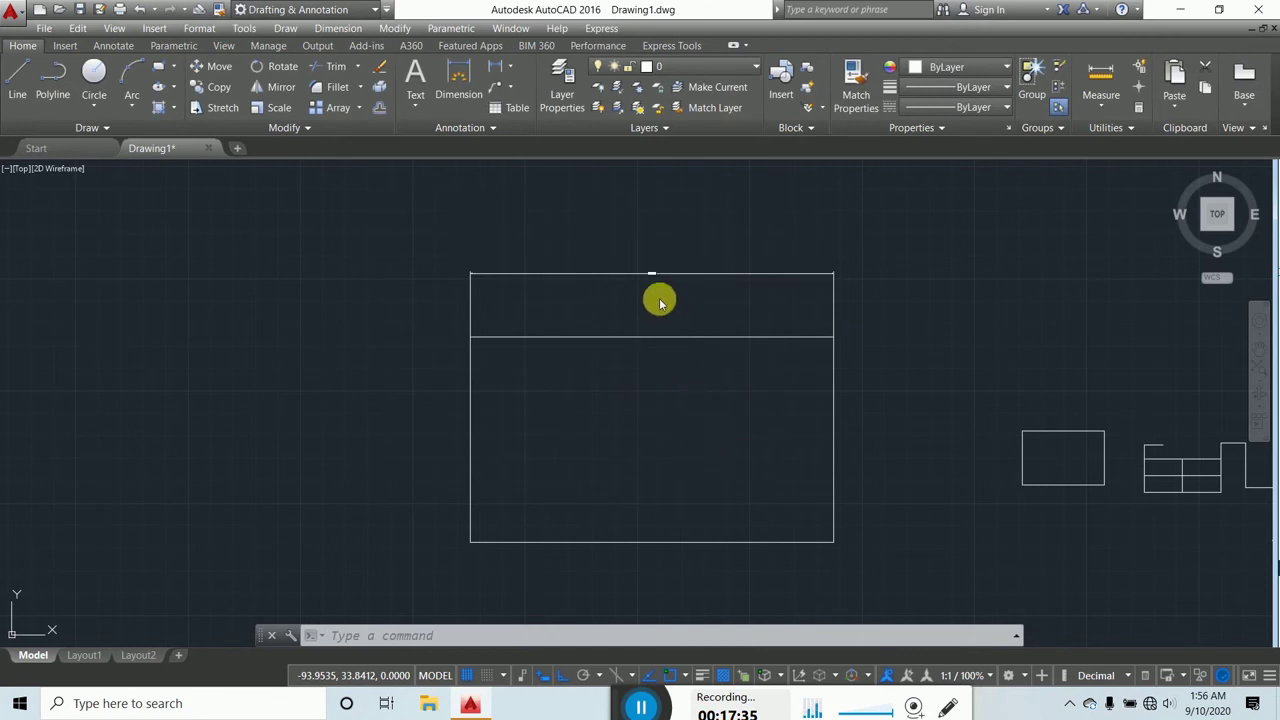
pyautogui.scroll(2, 654, 295)
pyautogui.scroll(-5, 654, 292)
pyautogui.scroll(4, 626, 286)
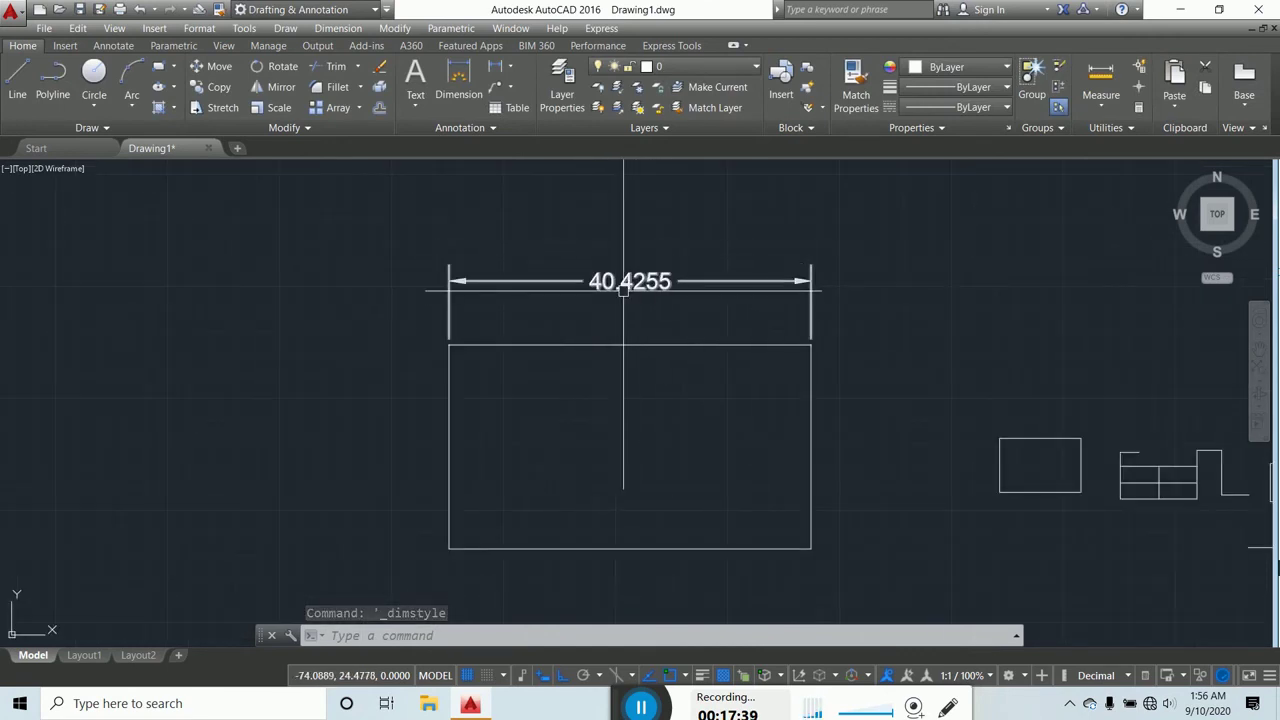
pyautogui.moveTo(640, 290); pyautogui.dragTo(619, 283, button='middle')
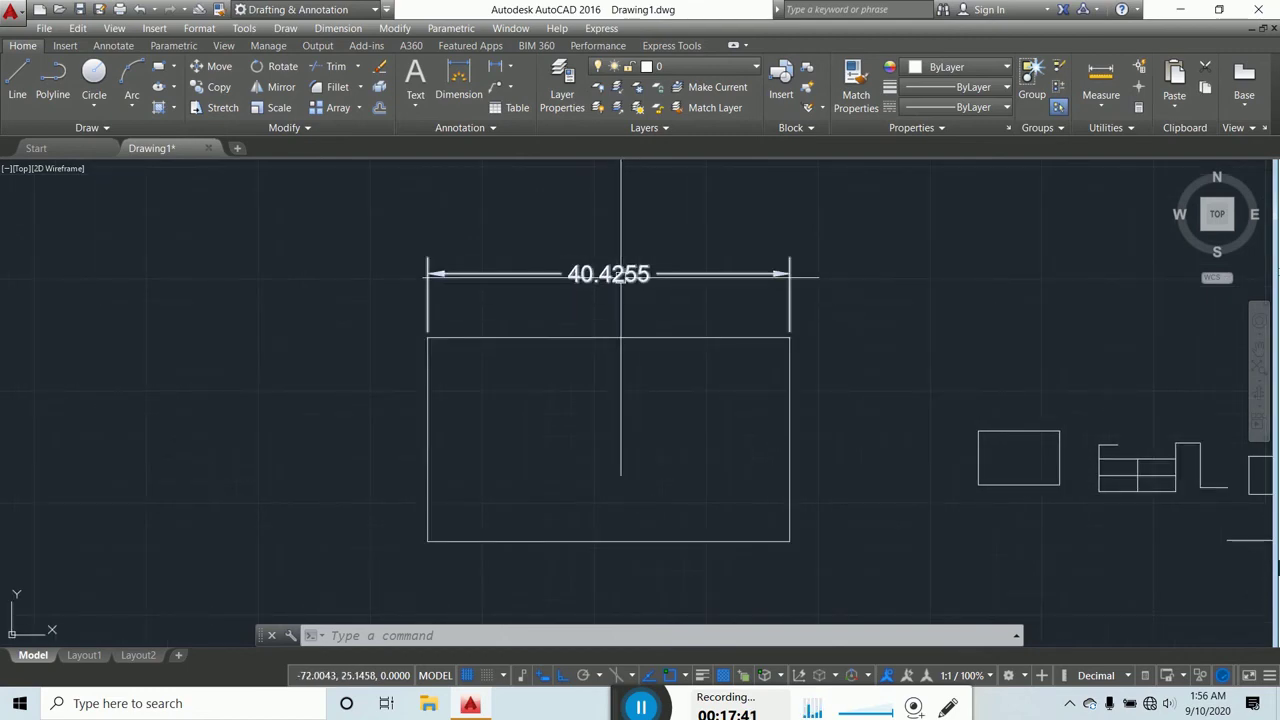
pyautogui.press('Escape')
pyautogui.press('Escape')
# Step: Reopen the Standard dimension style for modification and set its text color to Cyan after trying Red
pyautogui.click(199, 28)
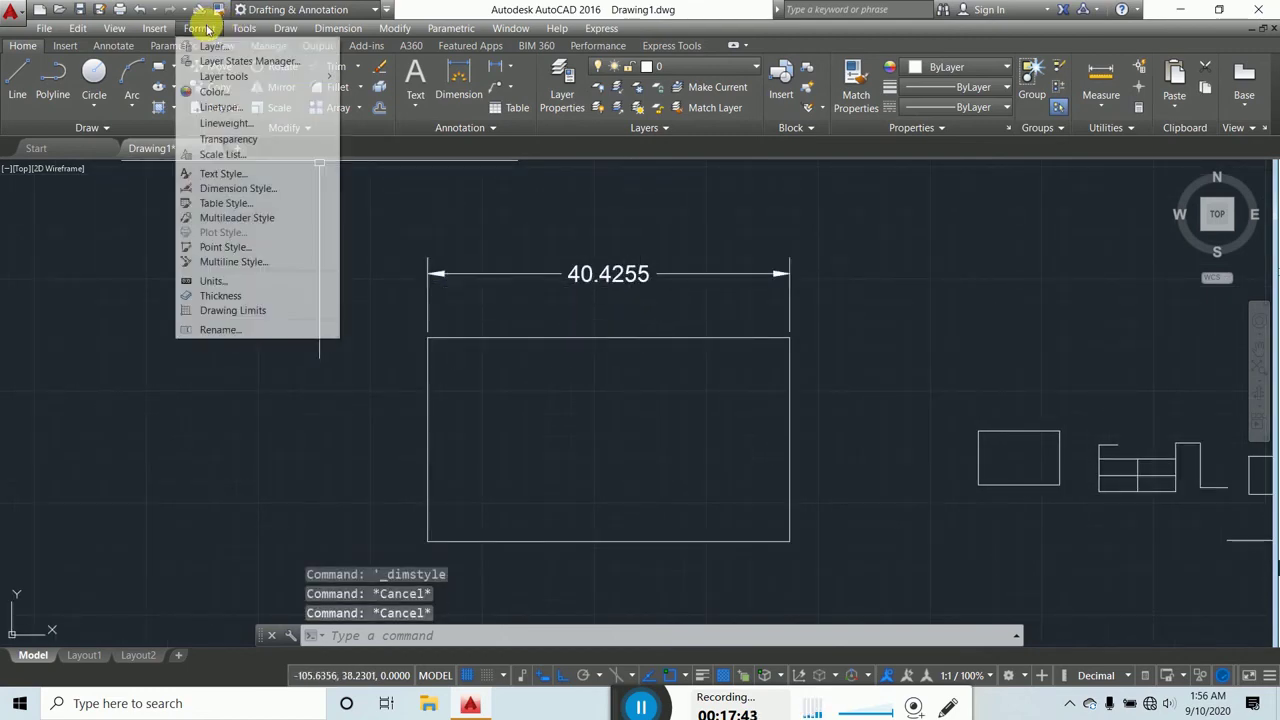
pyautogui.click(230, 190)
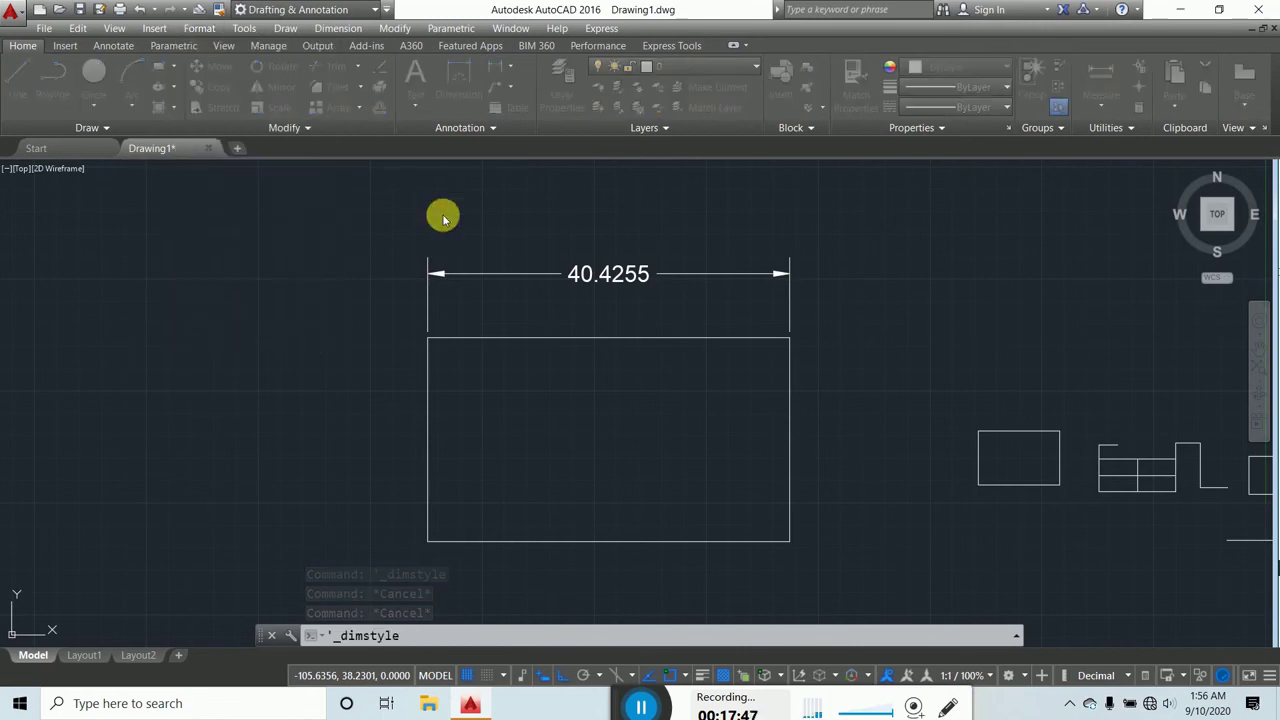
pyautogui.moveTo(766, 203); pyautogui.dragTo(808, 215)
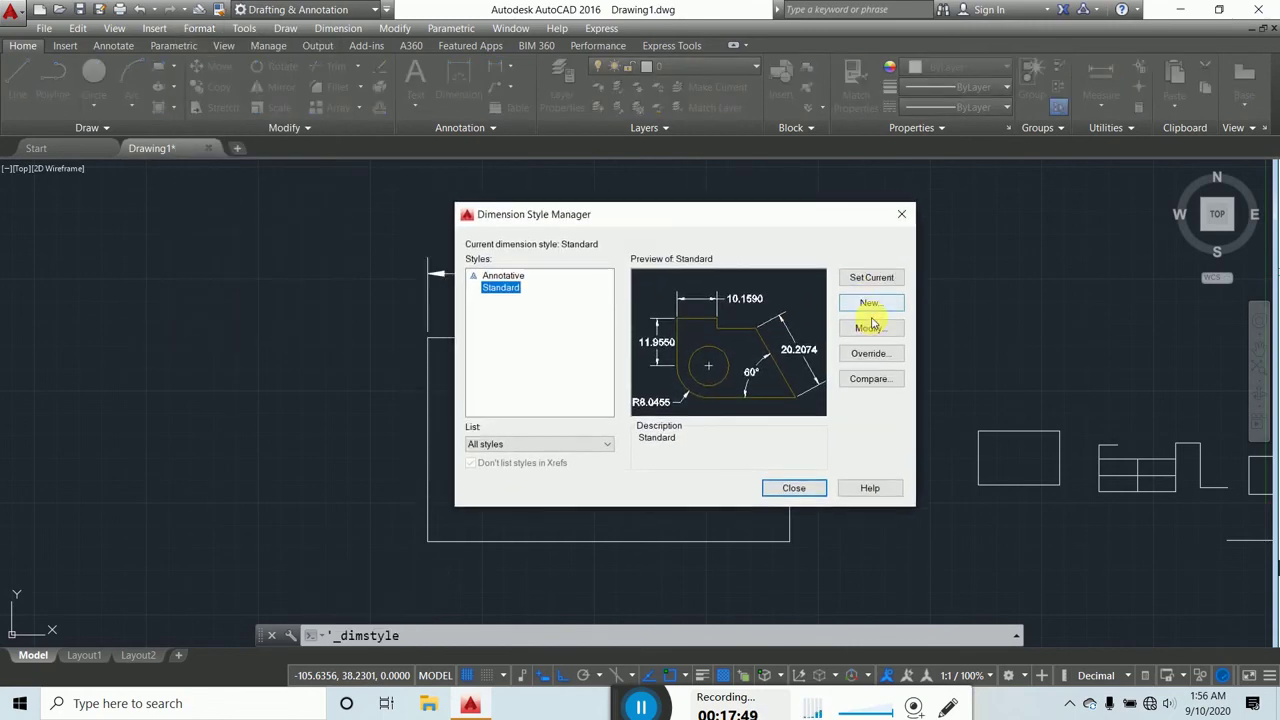
pyautogui.click(870, 327)
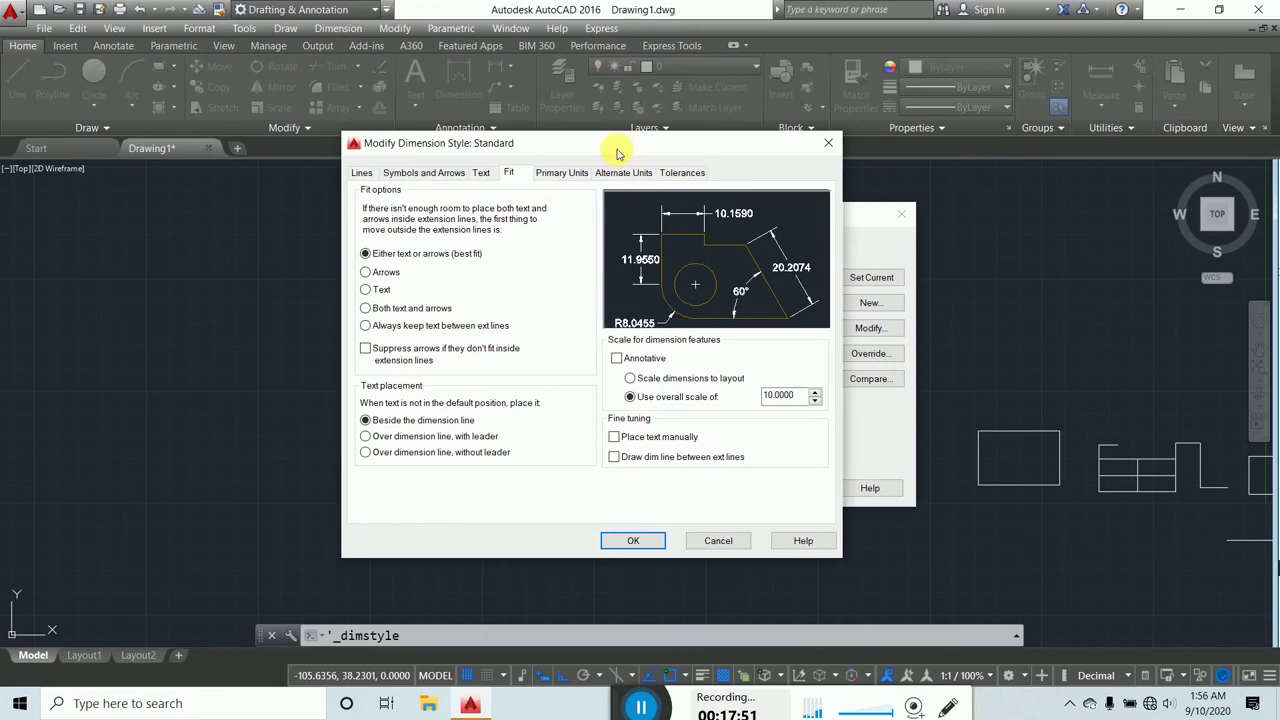
pyautogui.moveTo(617, 152); pyautogui.dragTo(627, 162)
pyautogui.click(497, 185)
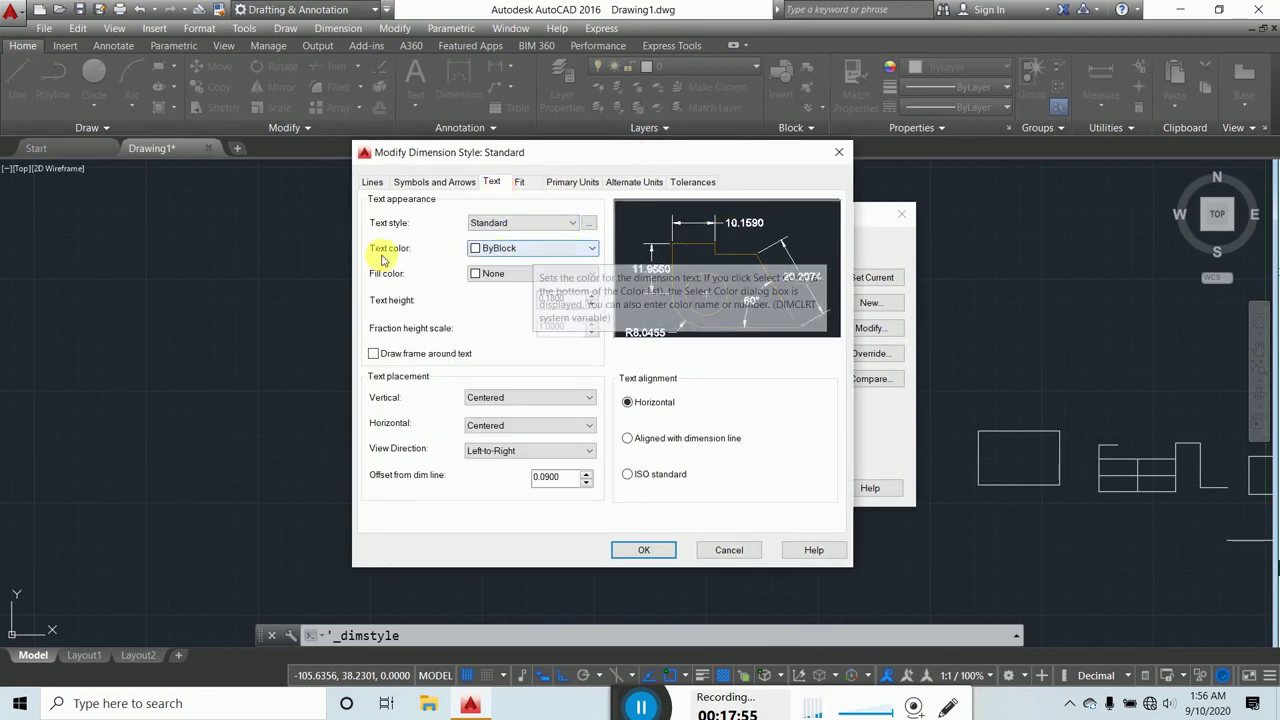
pyautogui.click(576, 250)
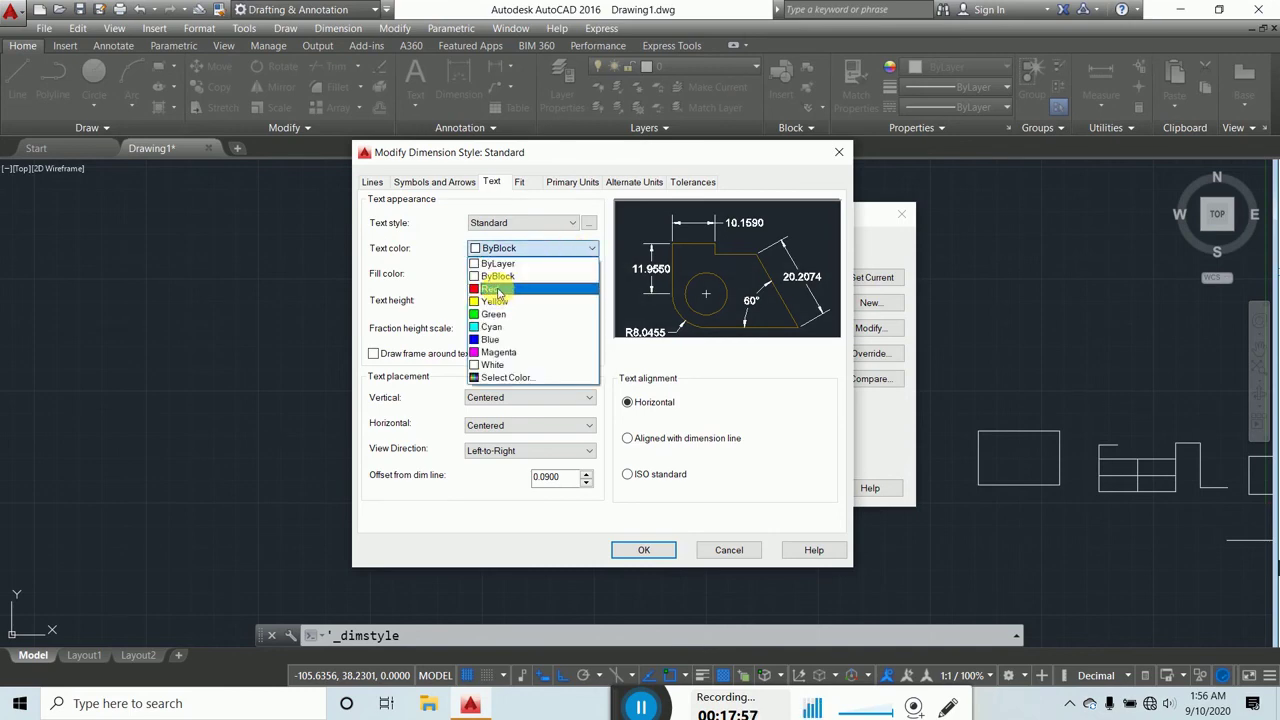
pyautogui.click(505, 291)
pyautogui.click(547, 245)
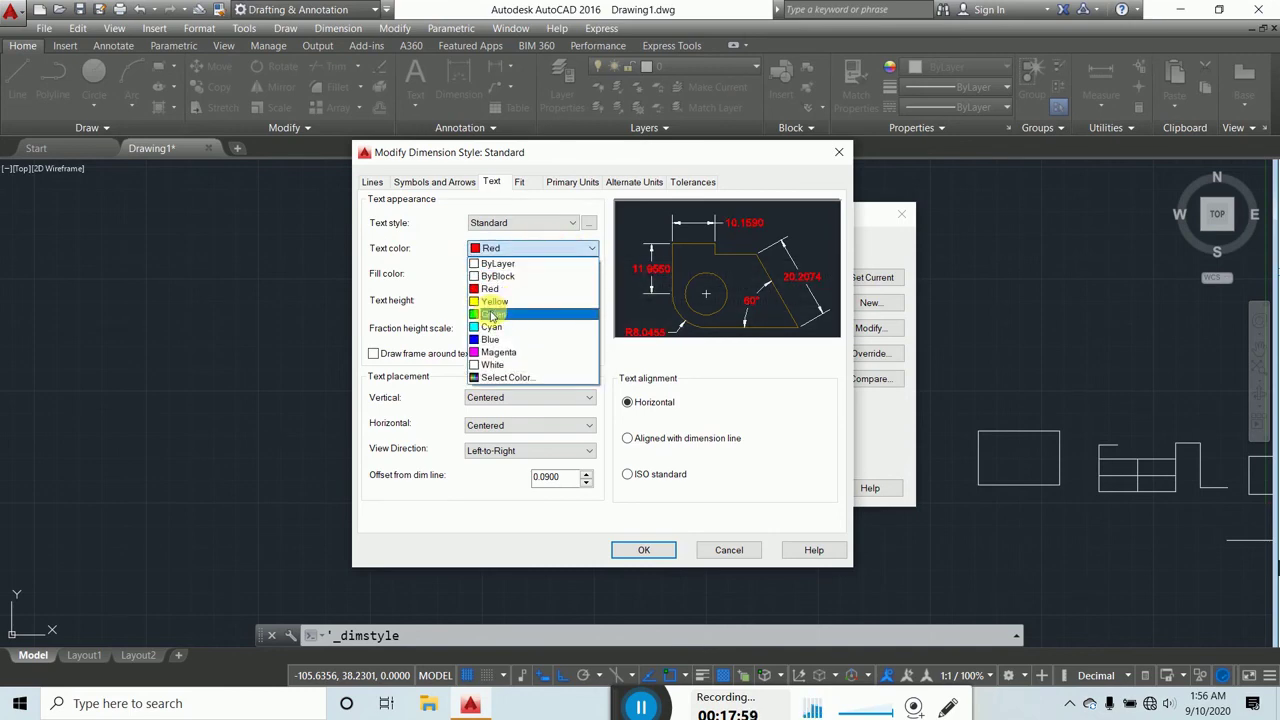
pyautogui.click(492, 318)
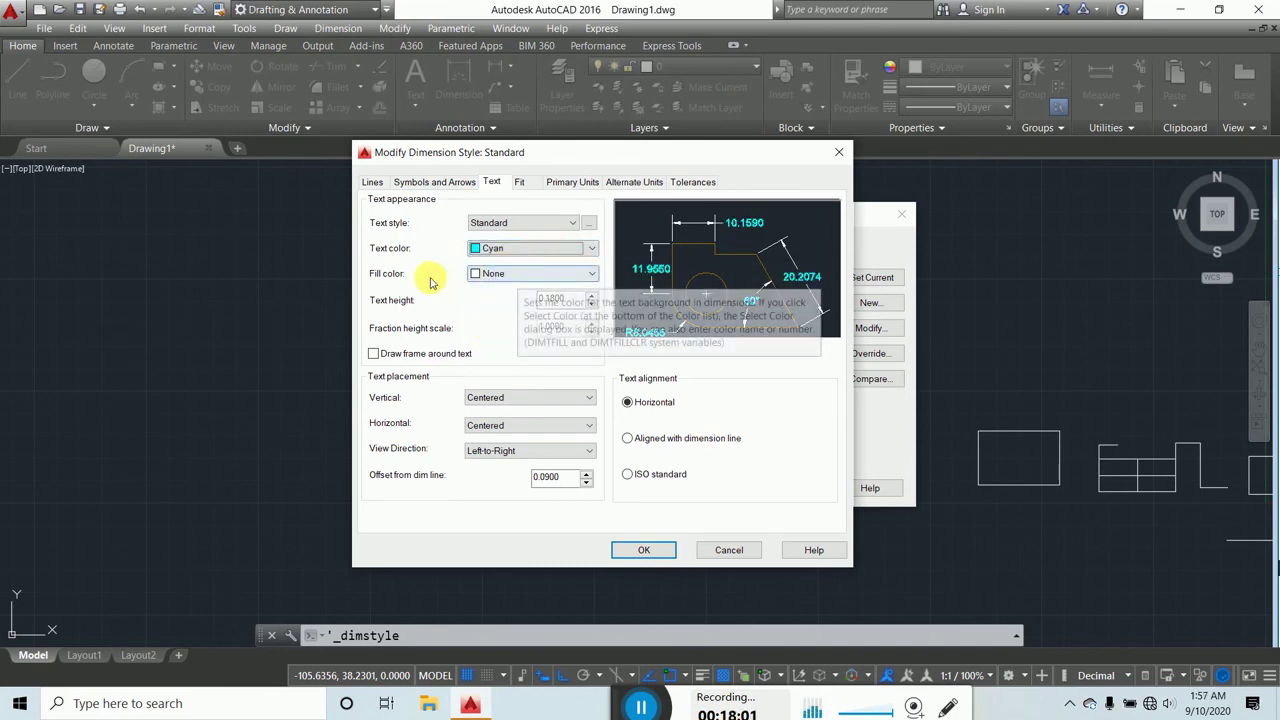
# Step: Try Red and Cyan as the fill color behind the dimension text, and set the fill back to None
pyautogui.click(521, 276)
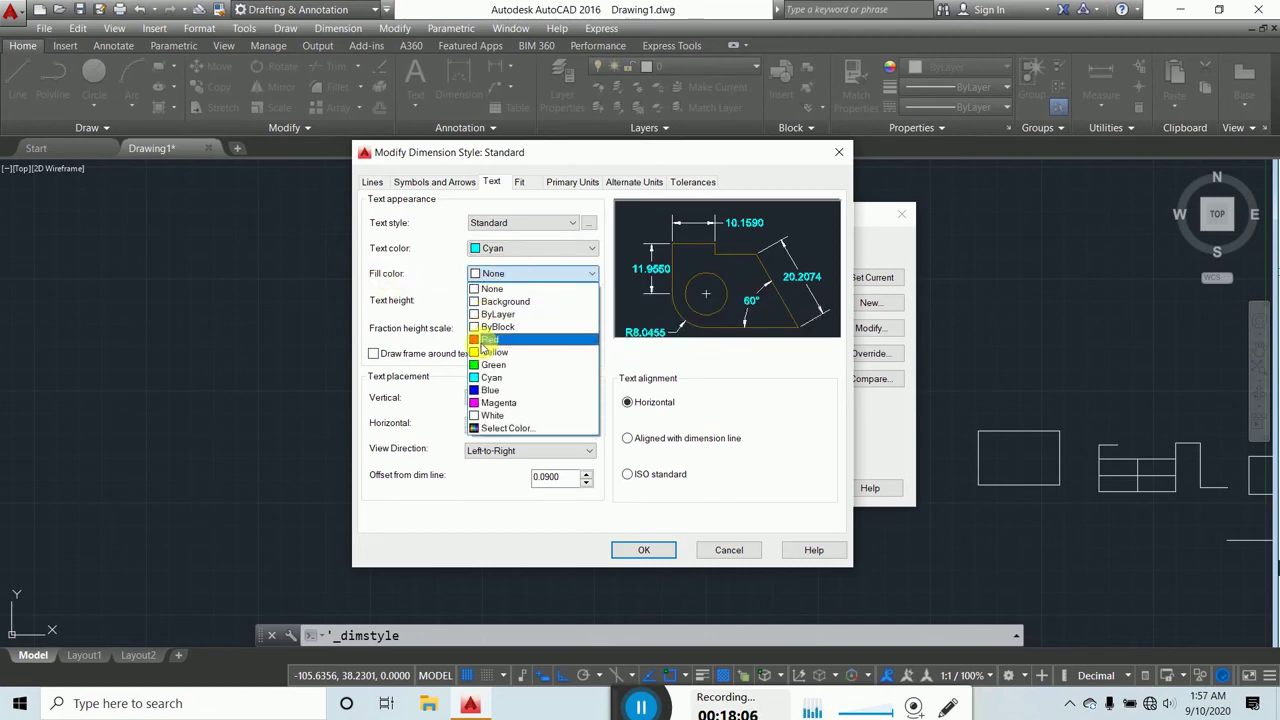
pyautogui.click(487, 340)
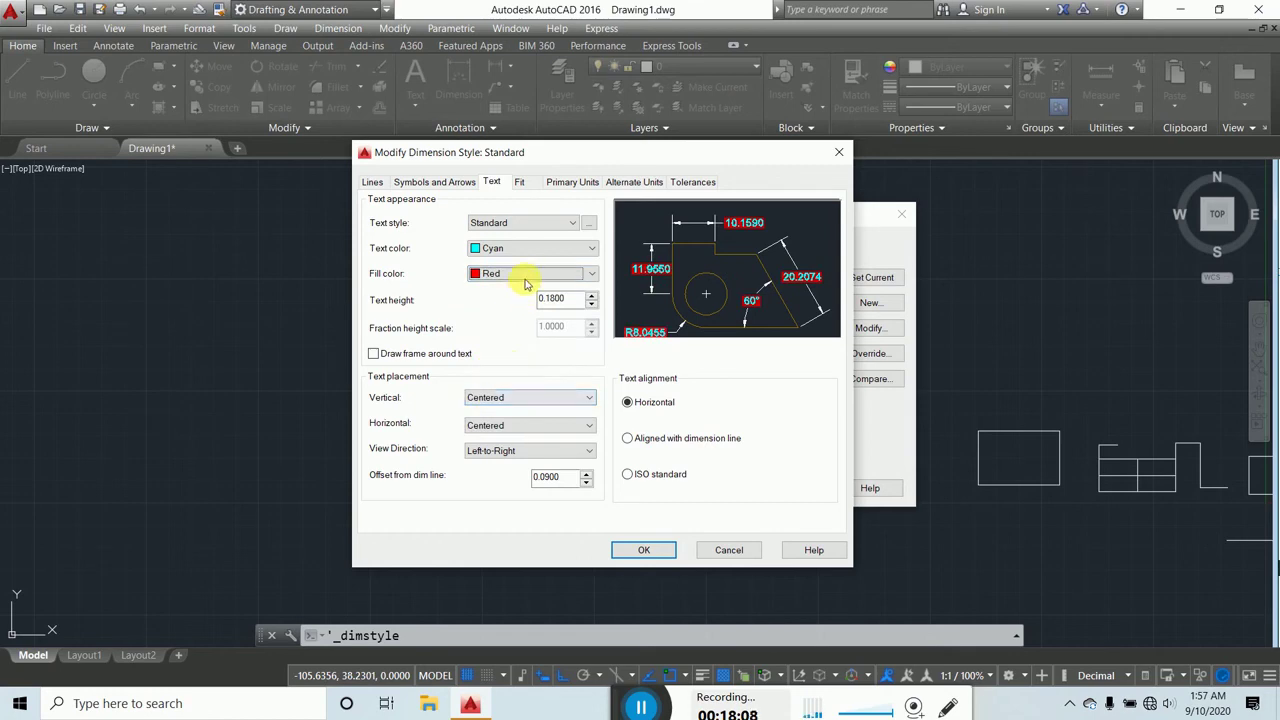
pyautogui.click(491, 274)
pyautogui.click(490, 371)
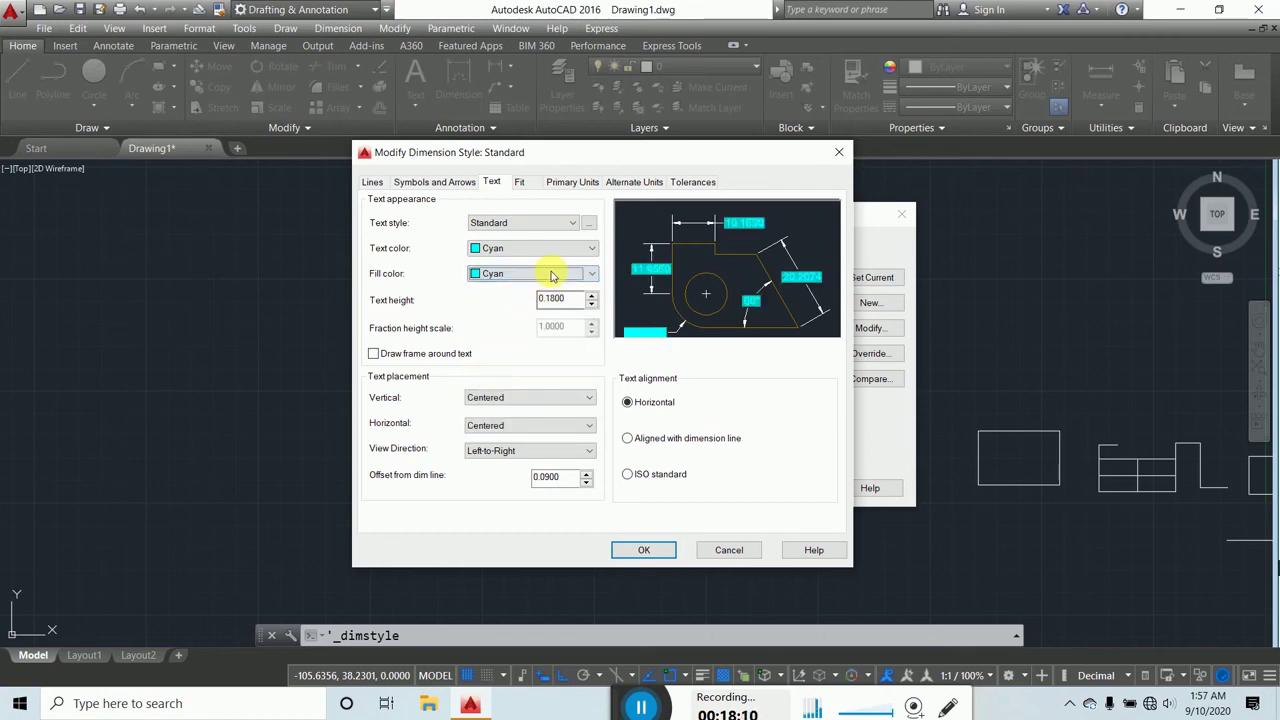
pyautogui.click(512, 273)
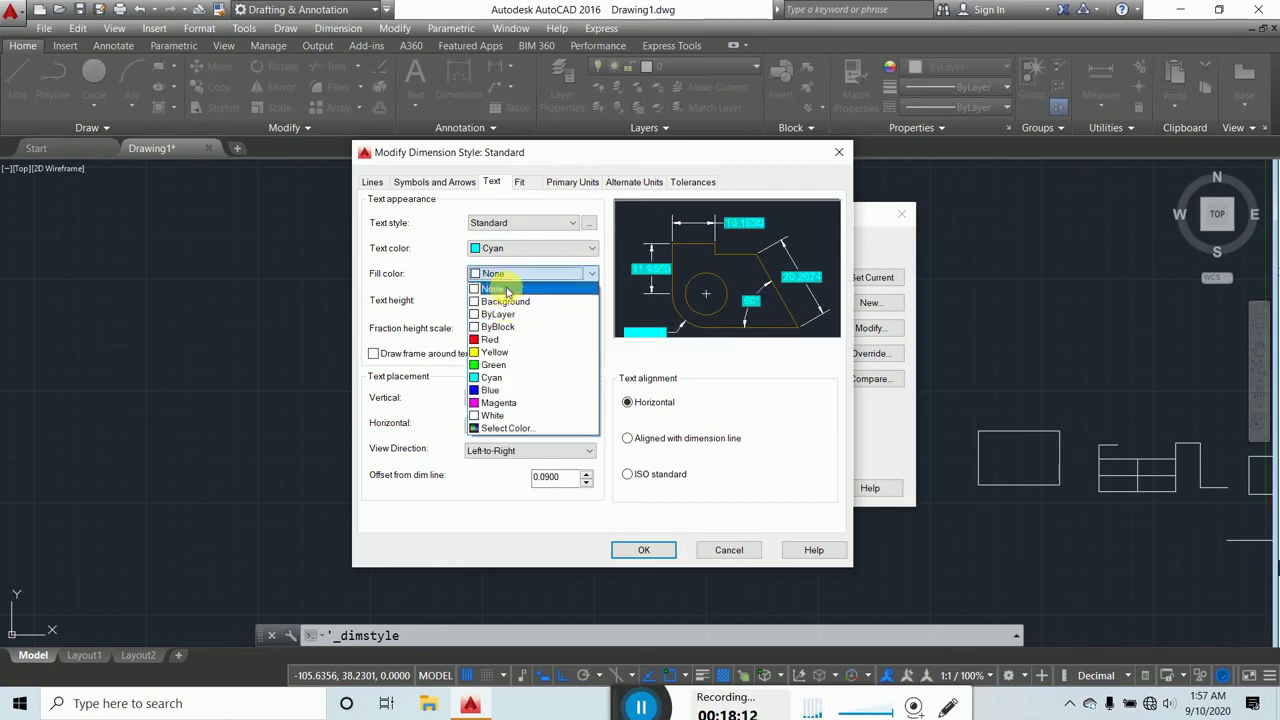
pyautogui.click(493, 289)
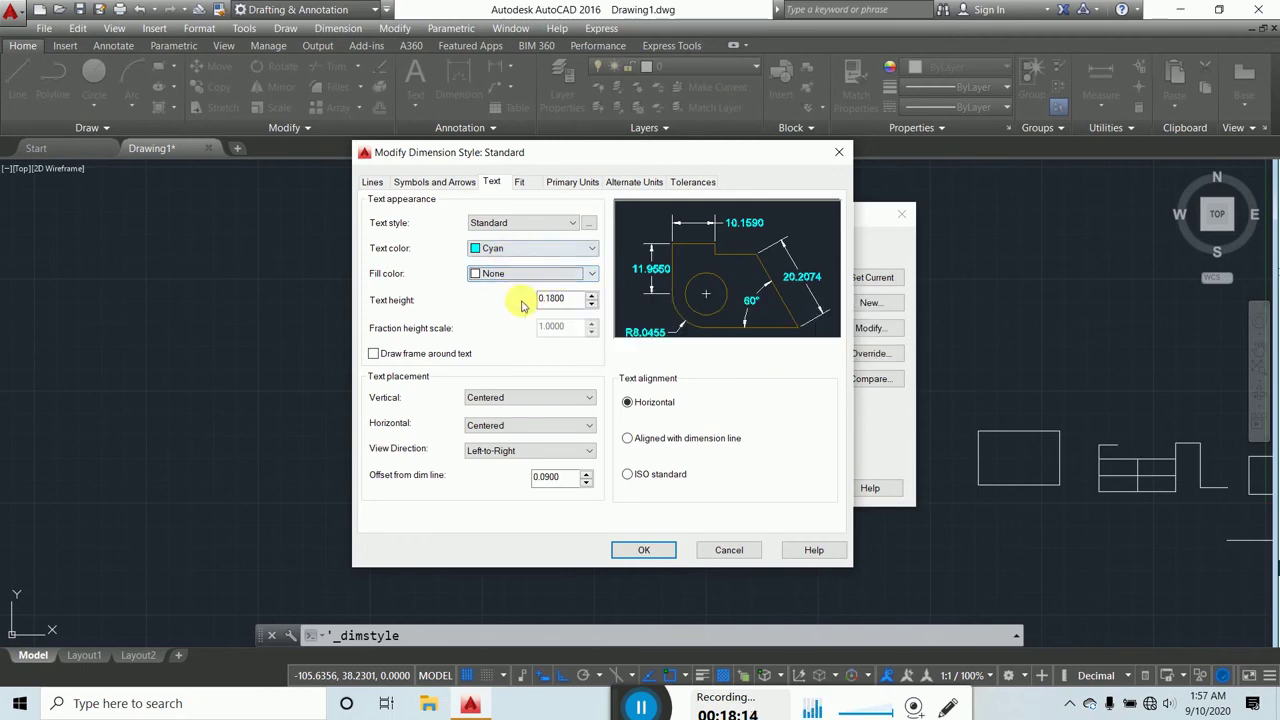
# Step: Set the Standard dimension style's first and second arrowheads to Oblique and the arrow size to 2
pyautogui.click(535, 224)
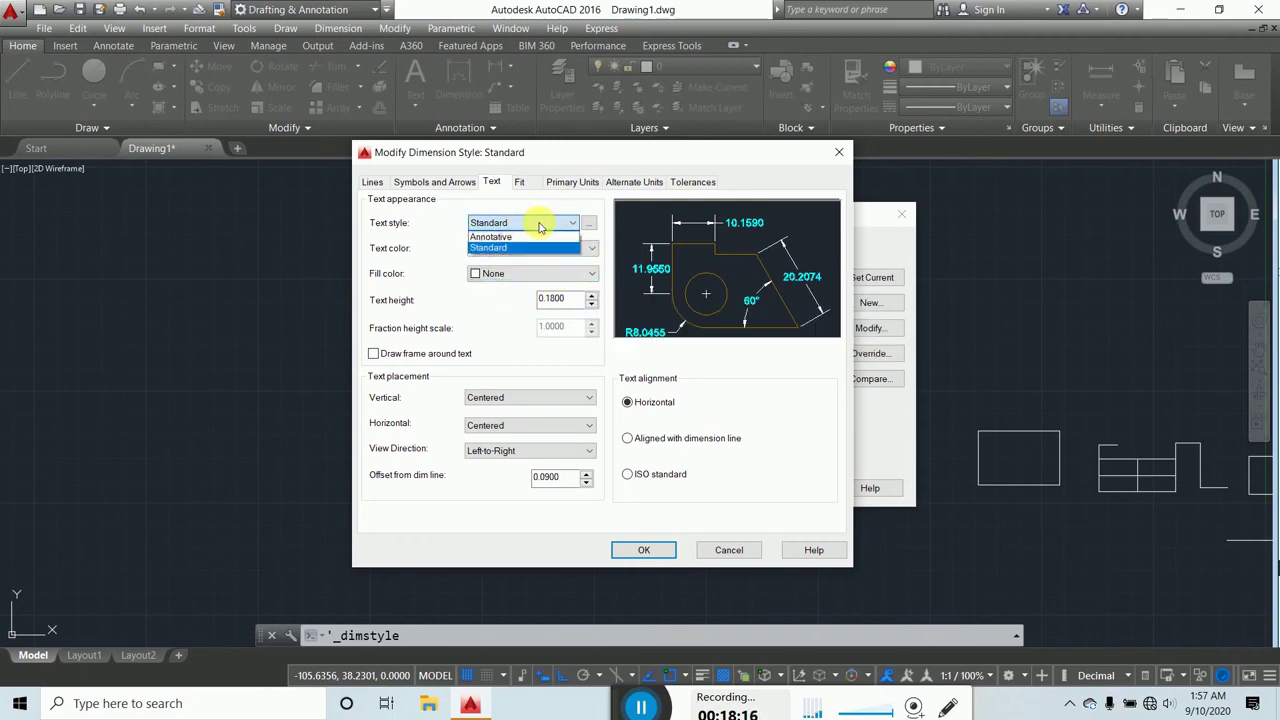
pyautogui.click(509, 225)
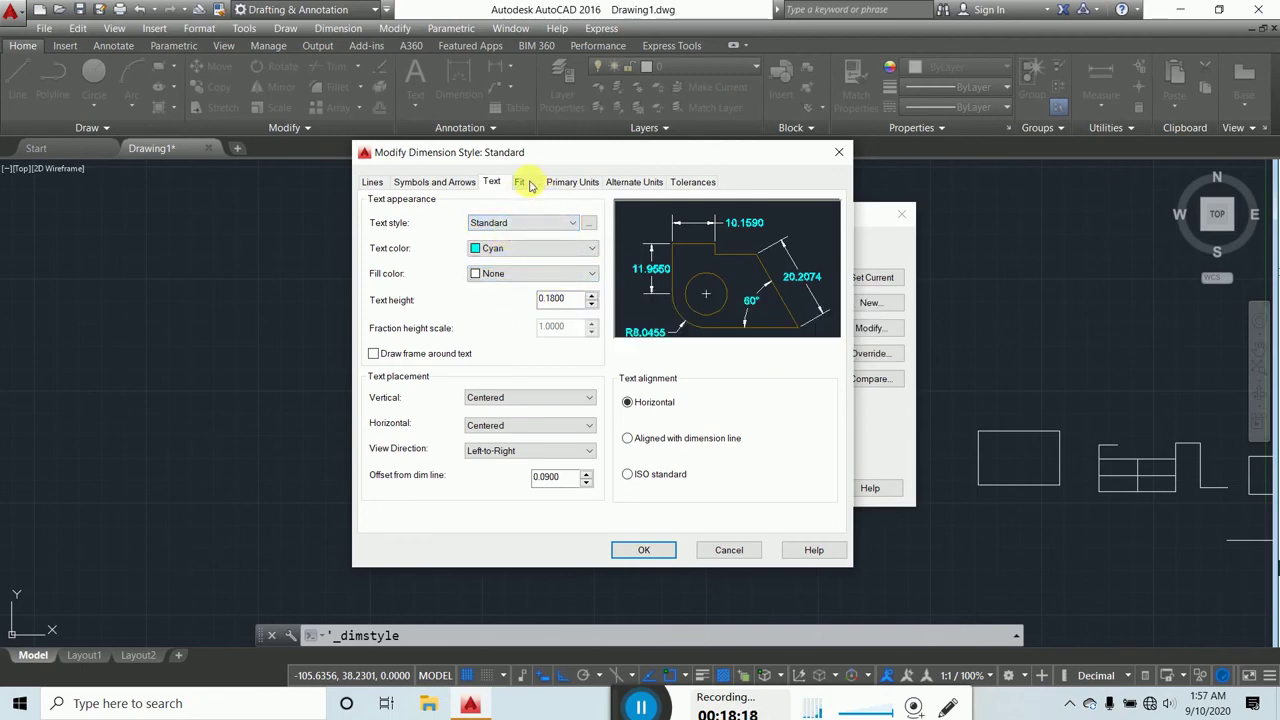
pyautogui.click(528, 184)
pyautogui.click(466, 185)
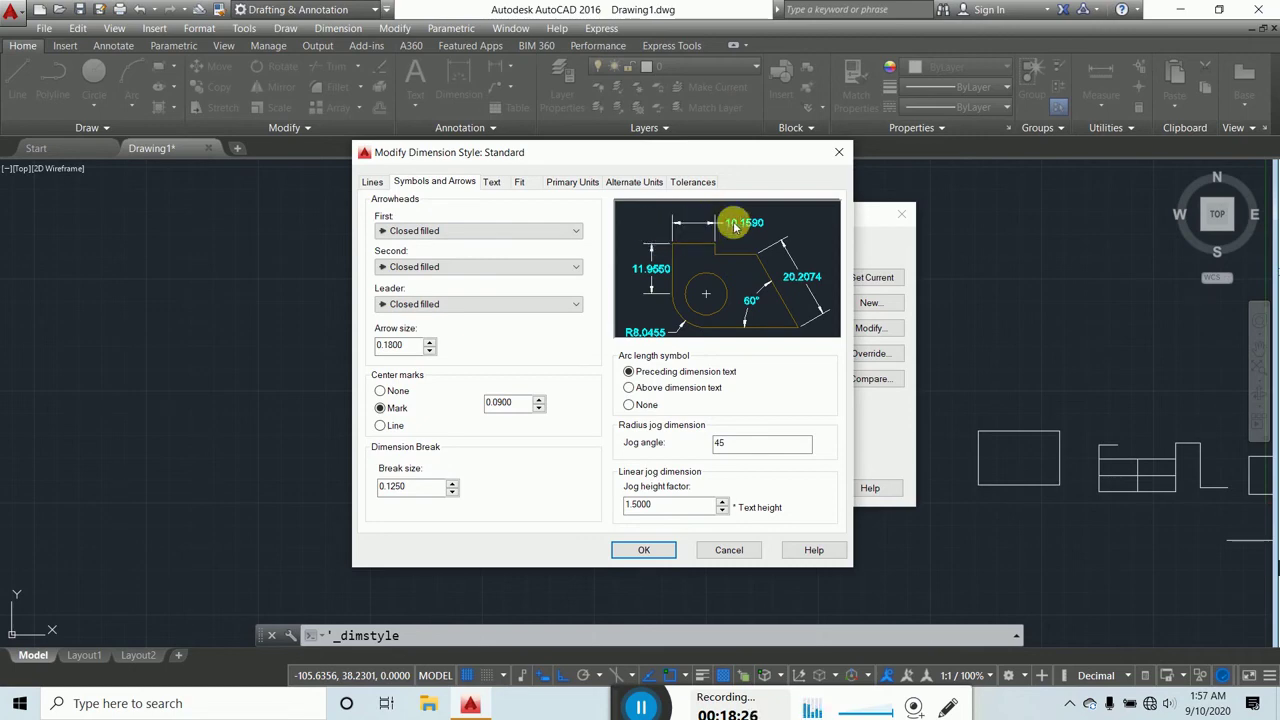
pyautogui.click(575, 236)
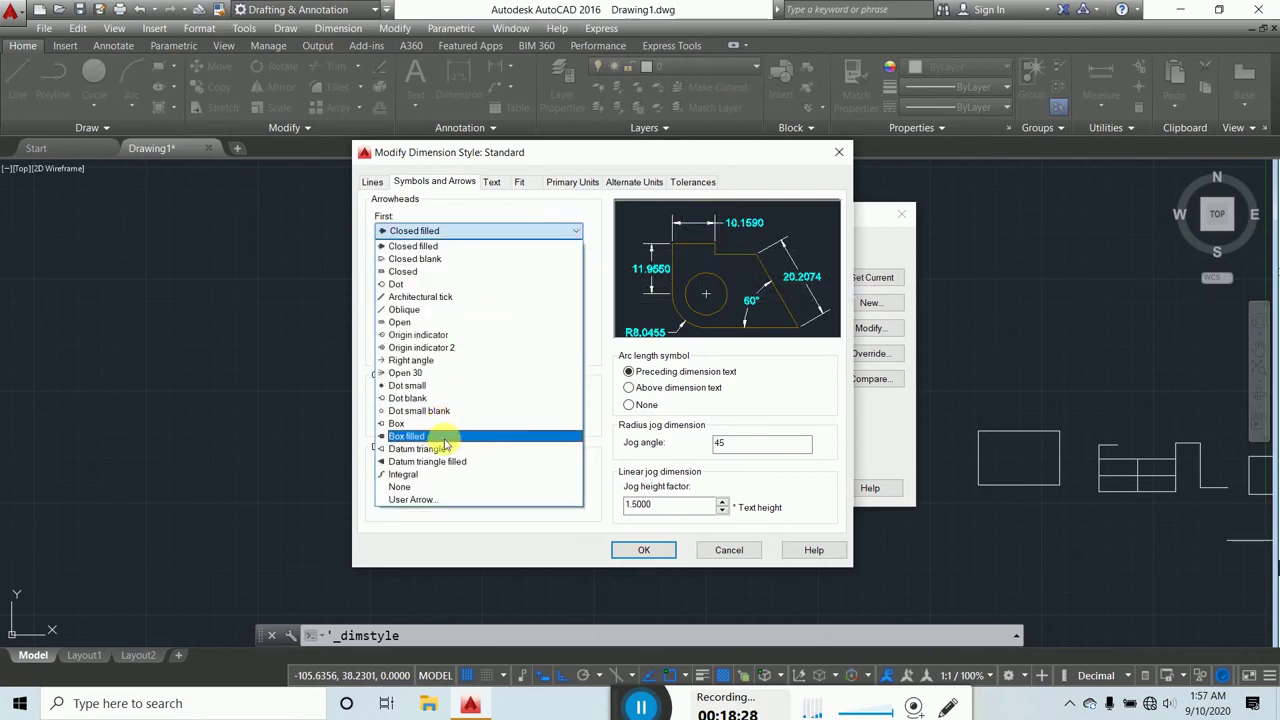
pyautogui.click(404, 310)
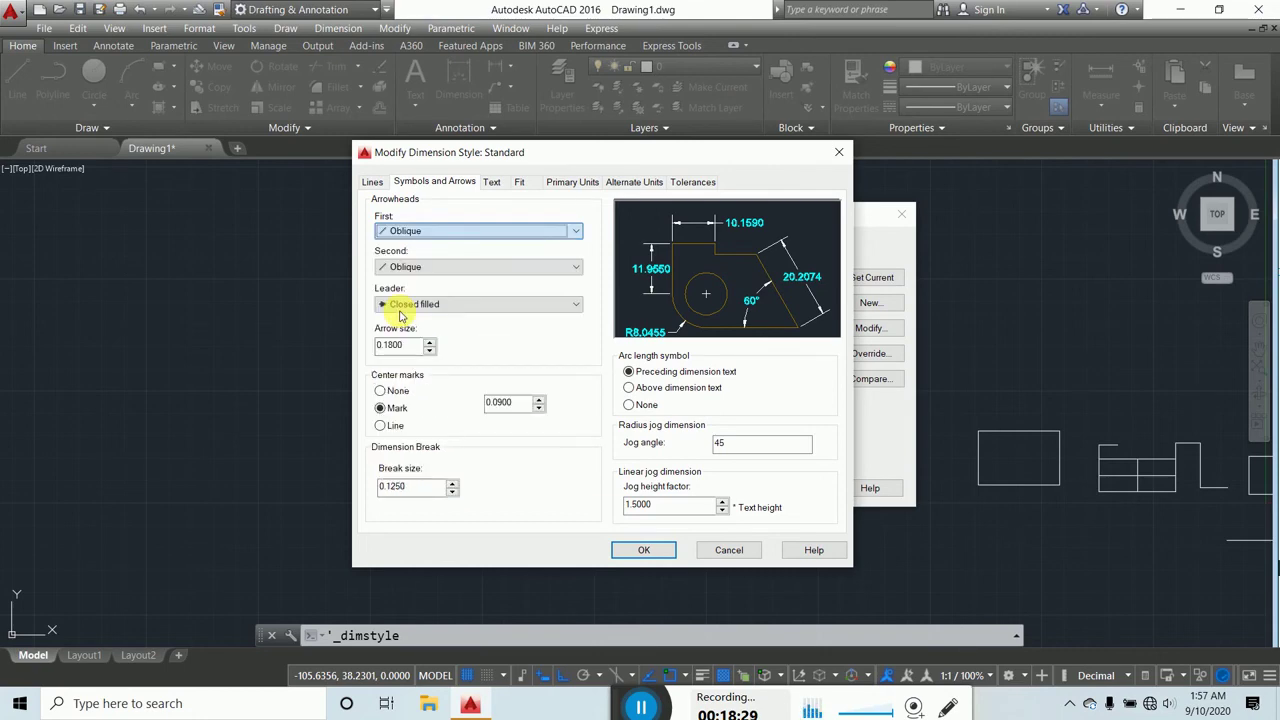
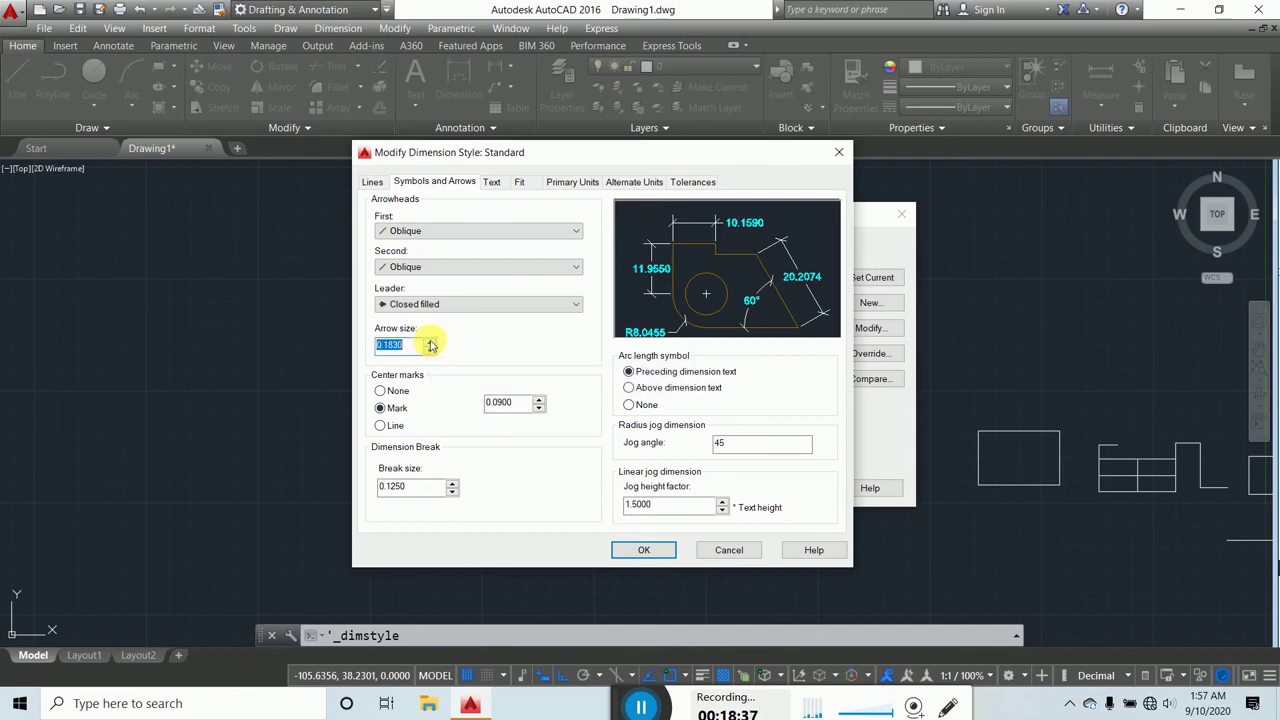
pyautogui.moveTo(415, 346); pyautogui.dragTo(338, 352)
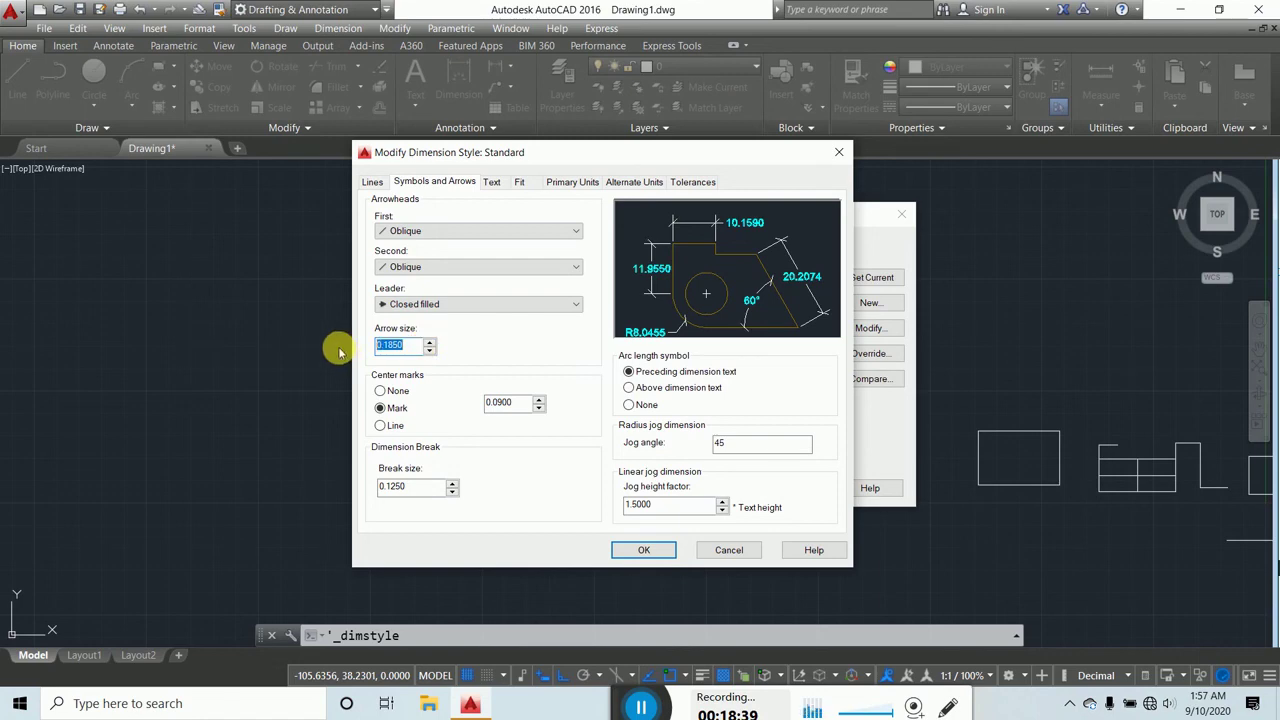
pyautogui.write('2')
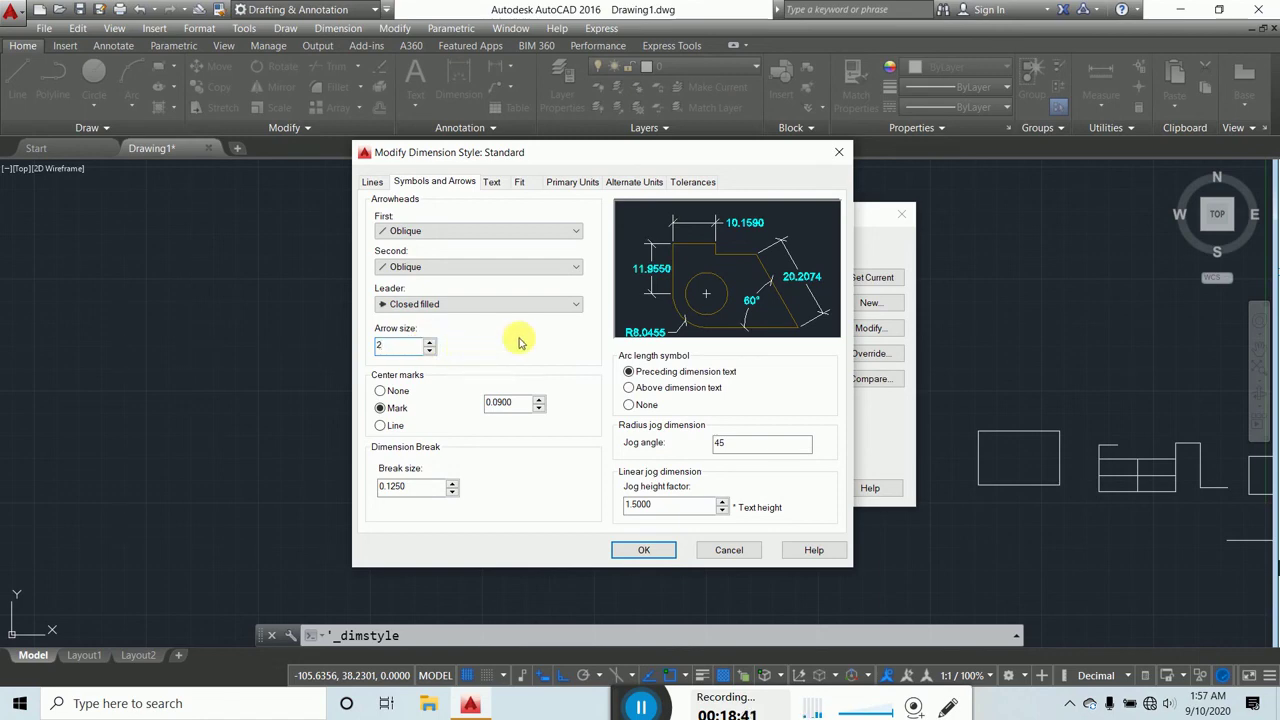
# Step: Try Architectural and Engineering as the Standard dimension style's primary unit format, and return it to Decimal
pyautogui.click(626, 183)
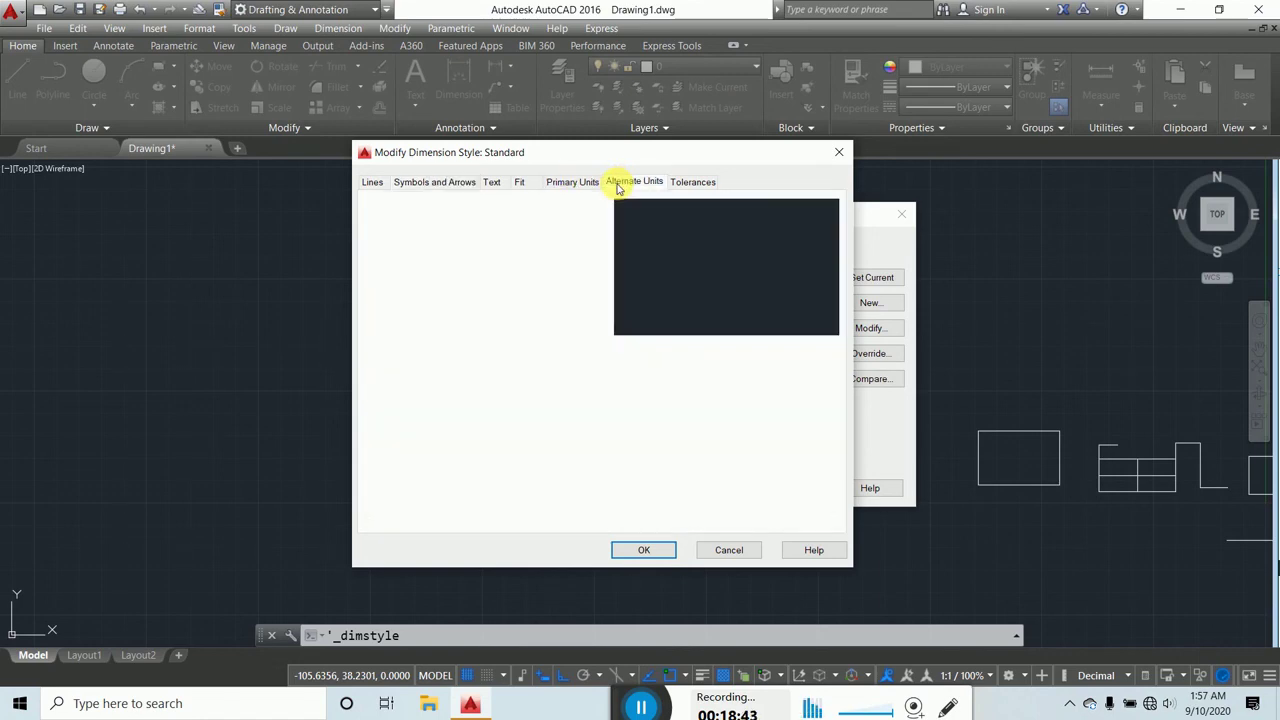
pyautogui.click(572, 182)
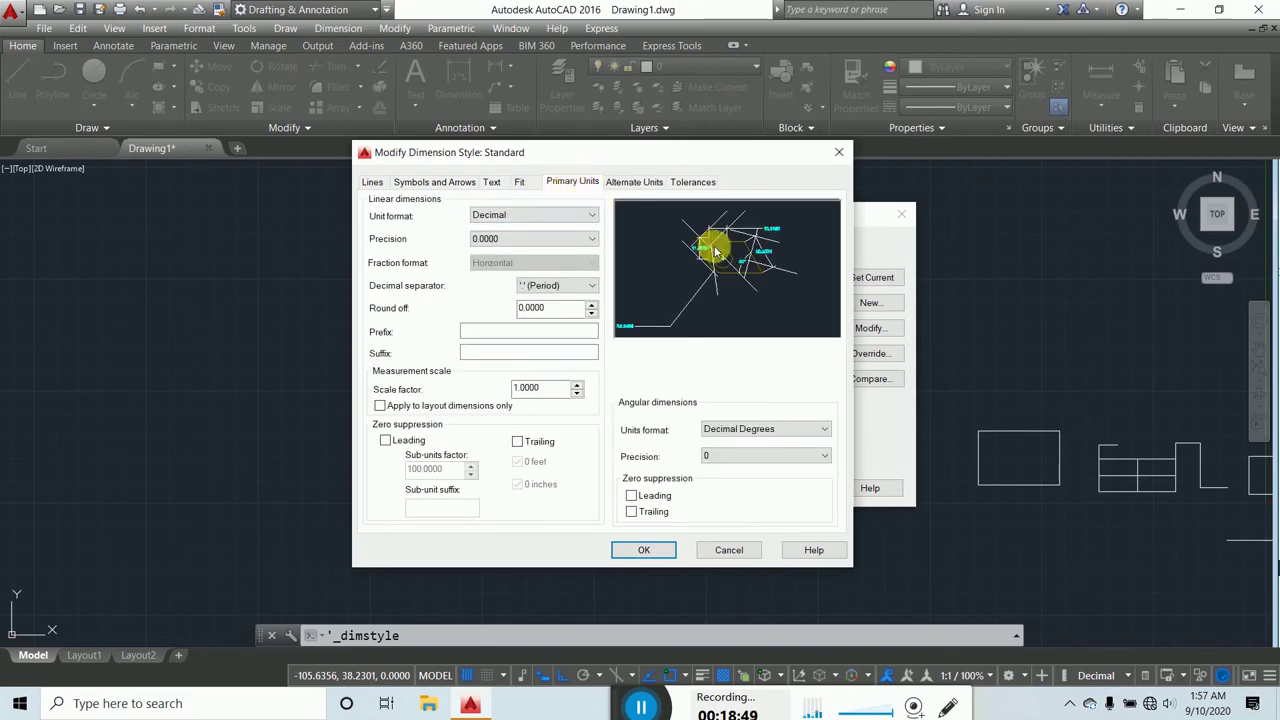
pyautogui.click(589, 214)
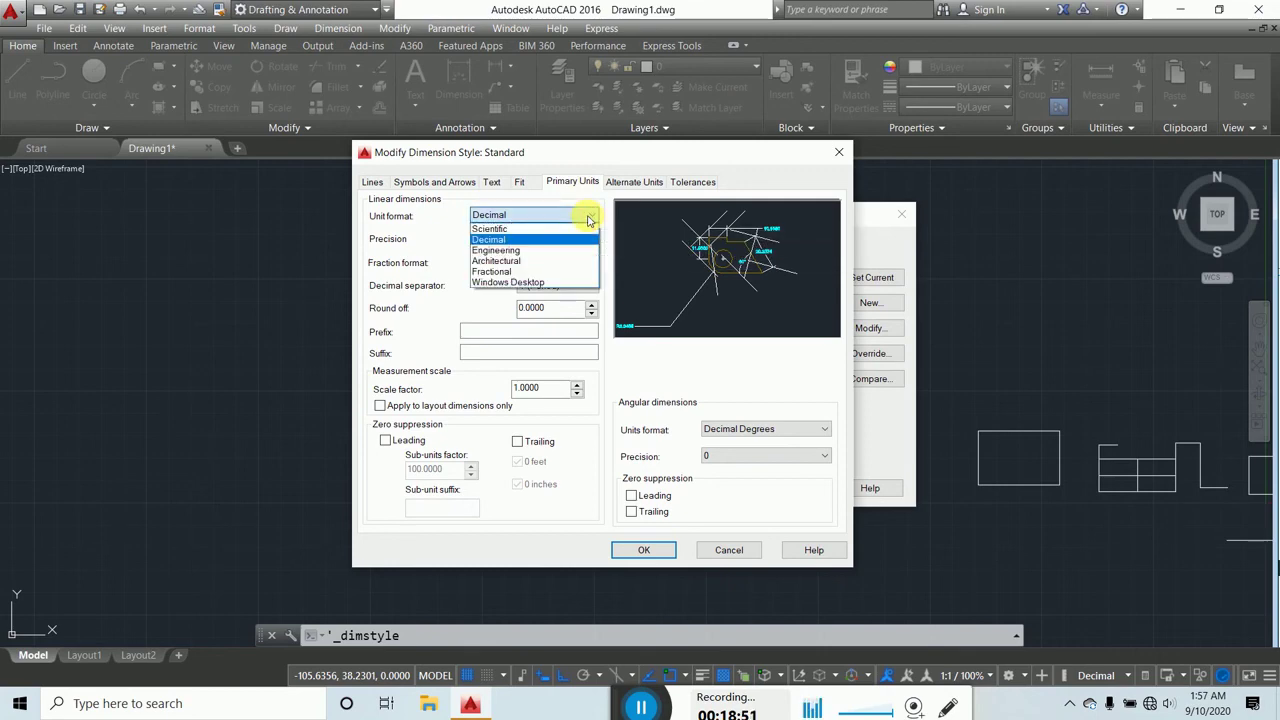
pyautogui.click(511, 262)
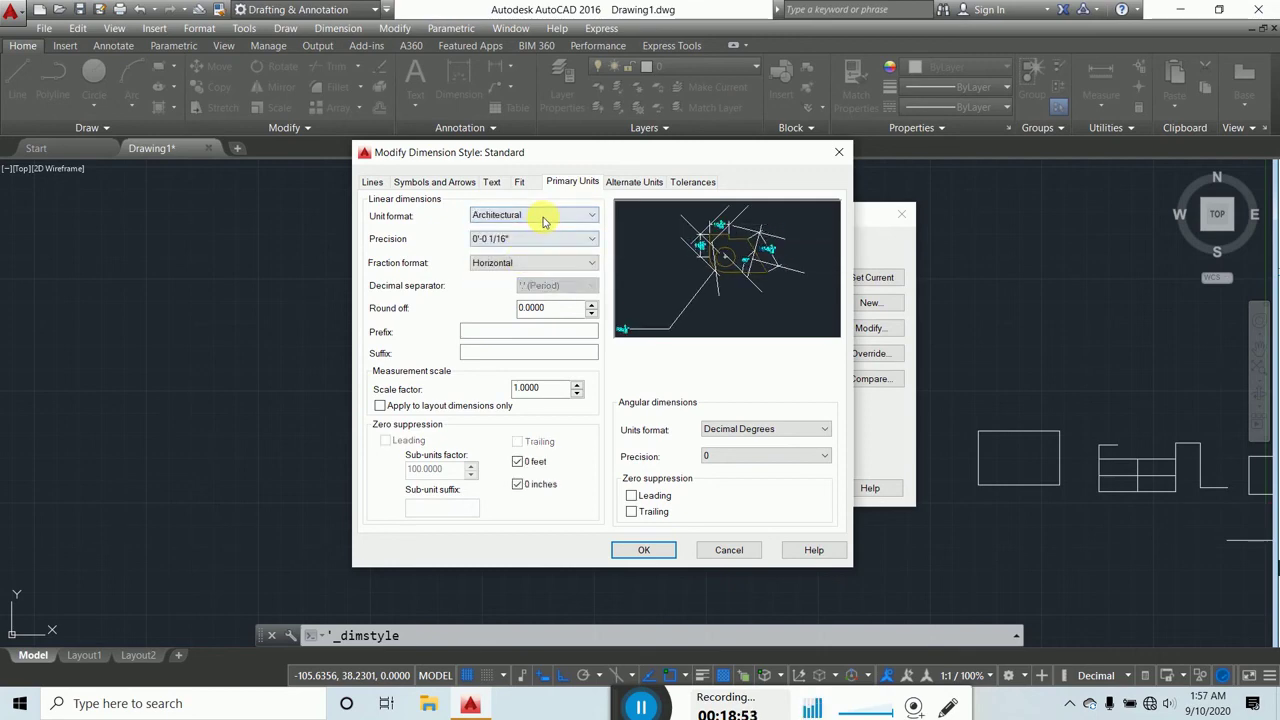
pyautogui.click(534, 216)
pyautogui.click(510, 251)
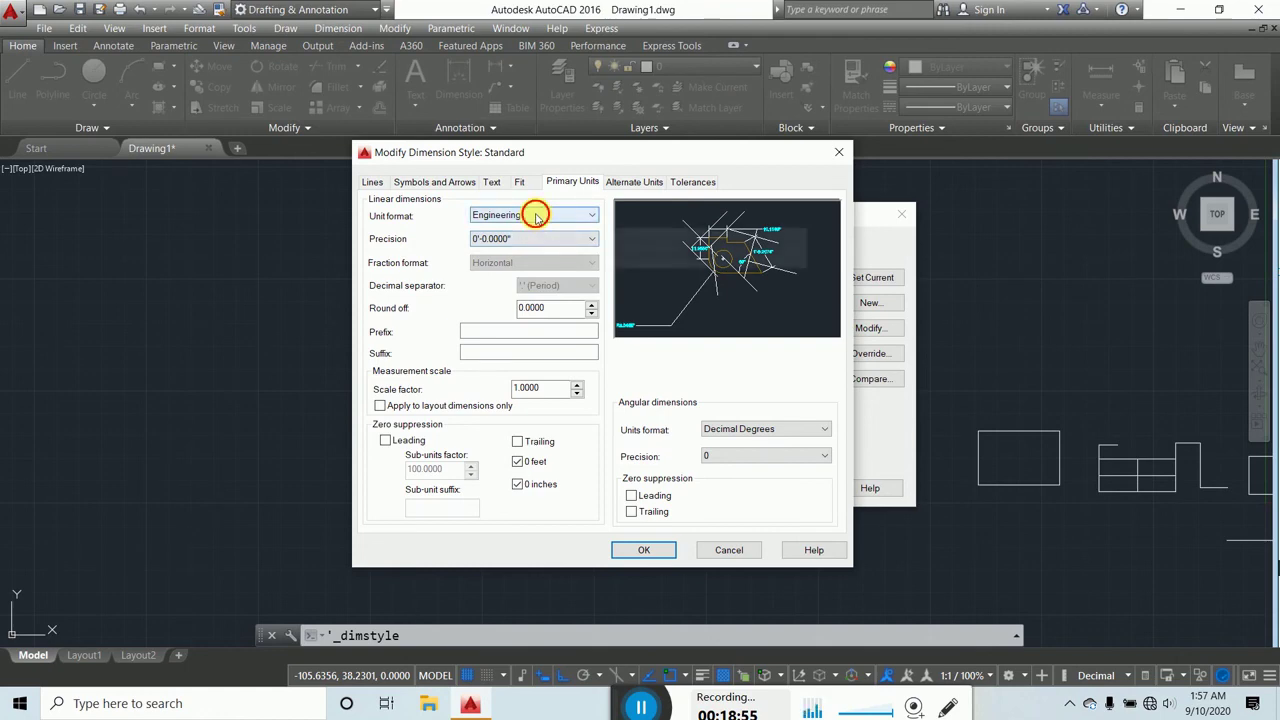
pyautogui.click(534, 215)
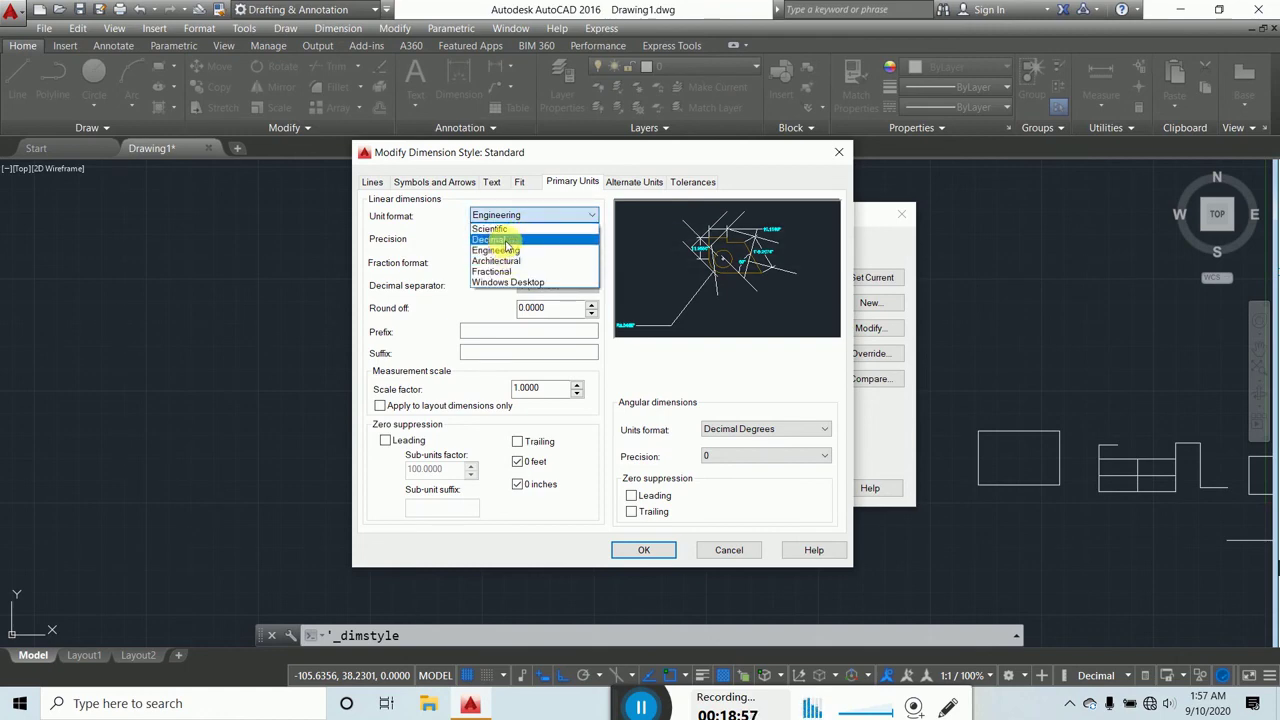
pyautogui.click(494, 241)
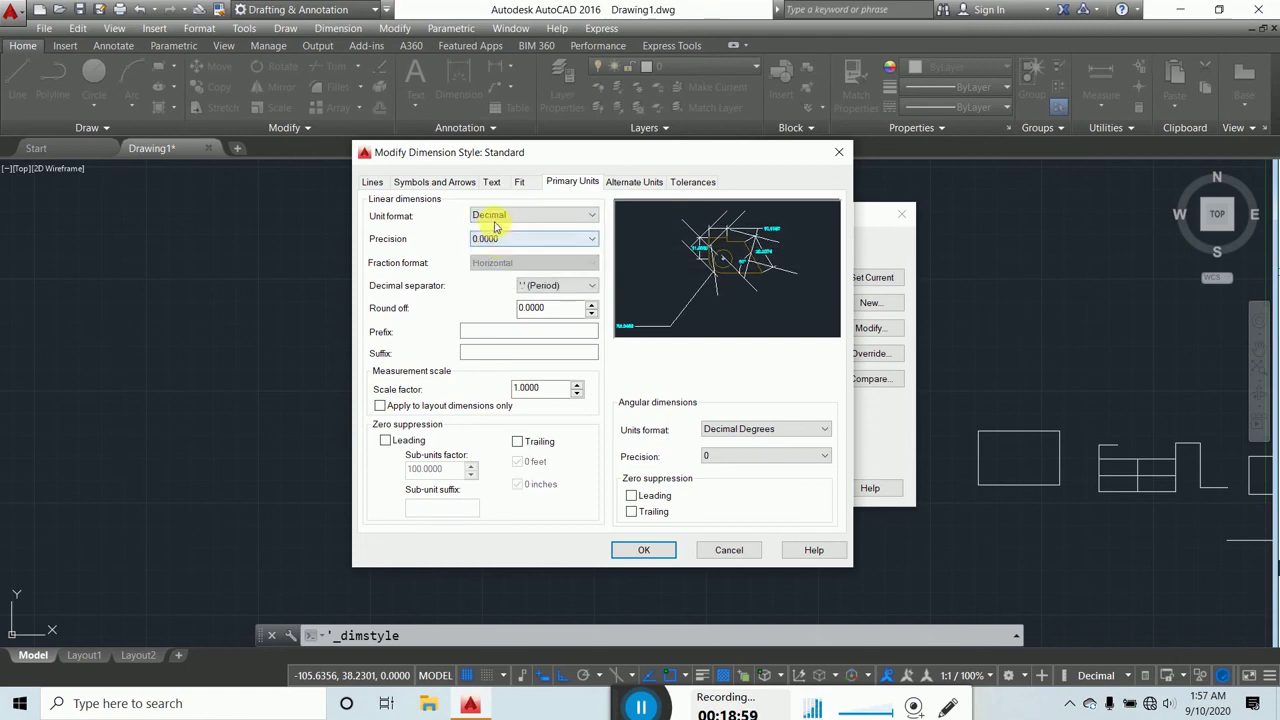
# Step: Set the Standard dimension style's primary units to Architectural with 0'-0" precision, accept the changes and close the style manager
pyautogui.click(578, 216)
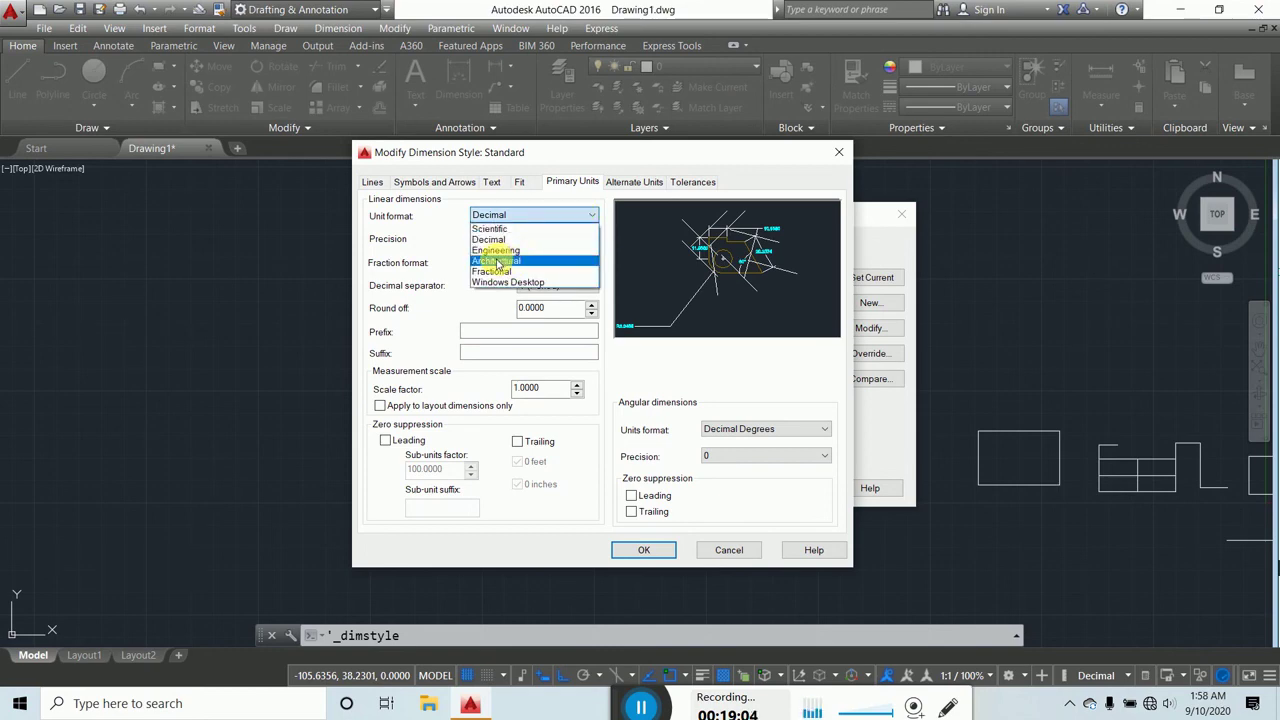
pyautogui.click(497, 262)
pyautogui.click(495, 239)
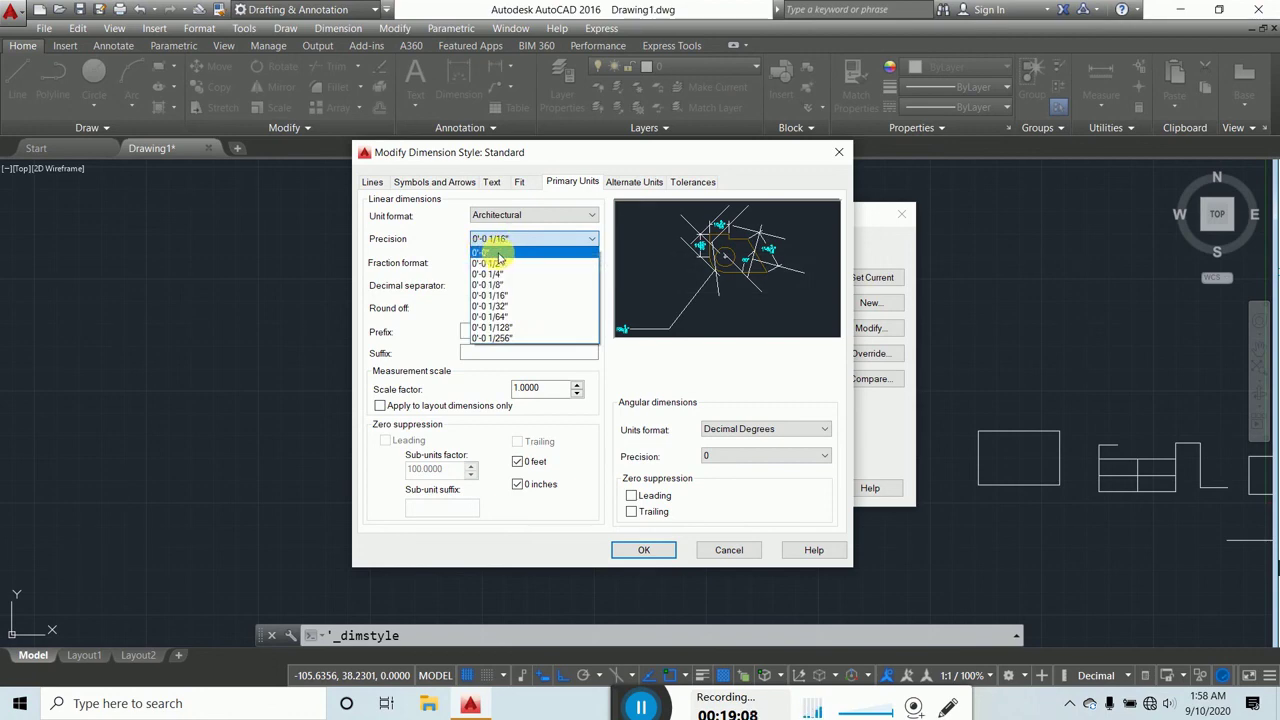
pyautogui.click(499, 253)
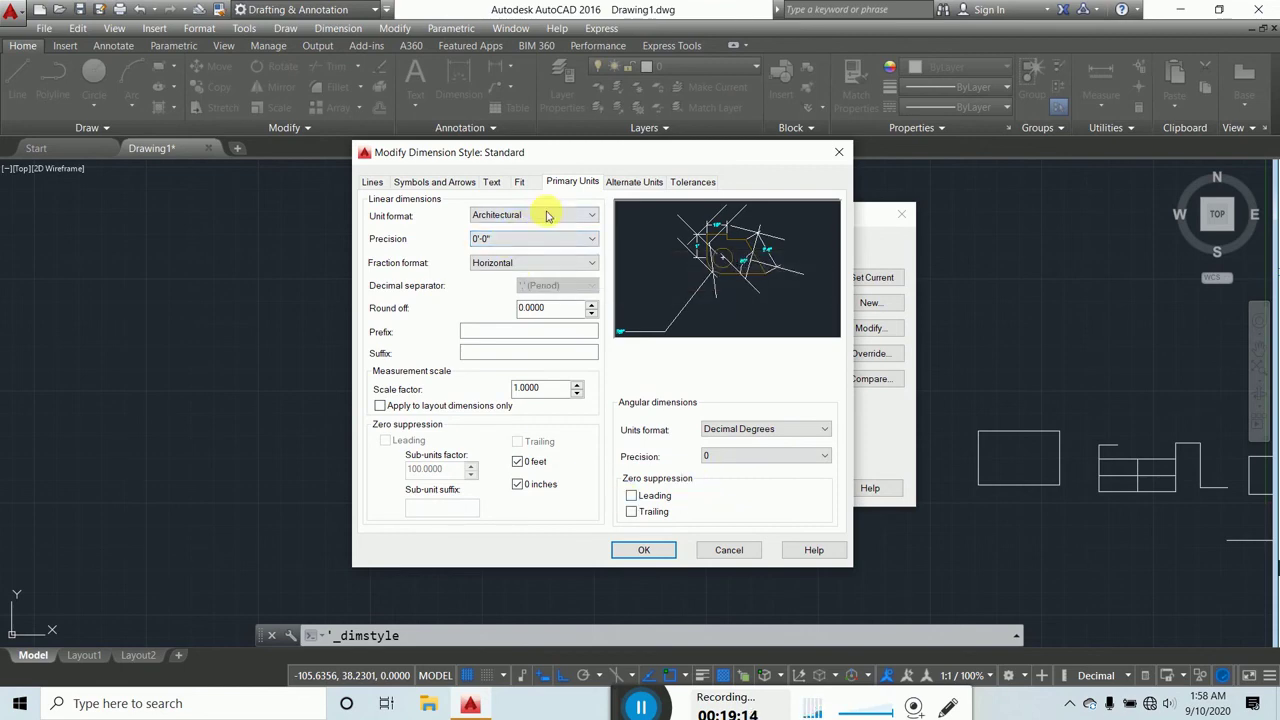
pyautogui.click(650, 550)
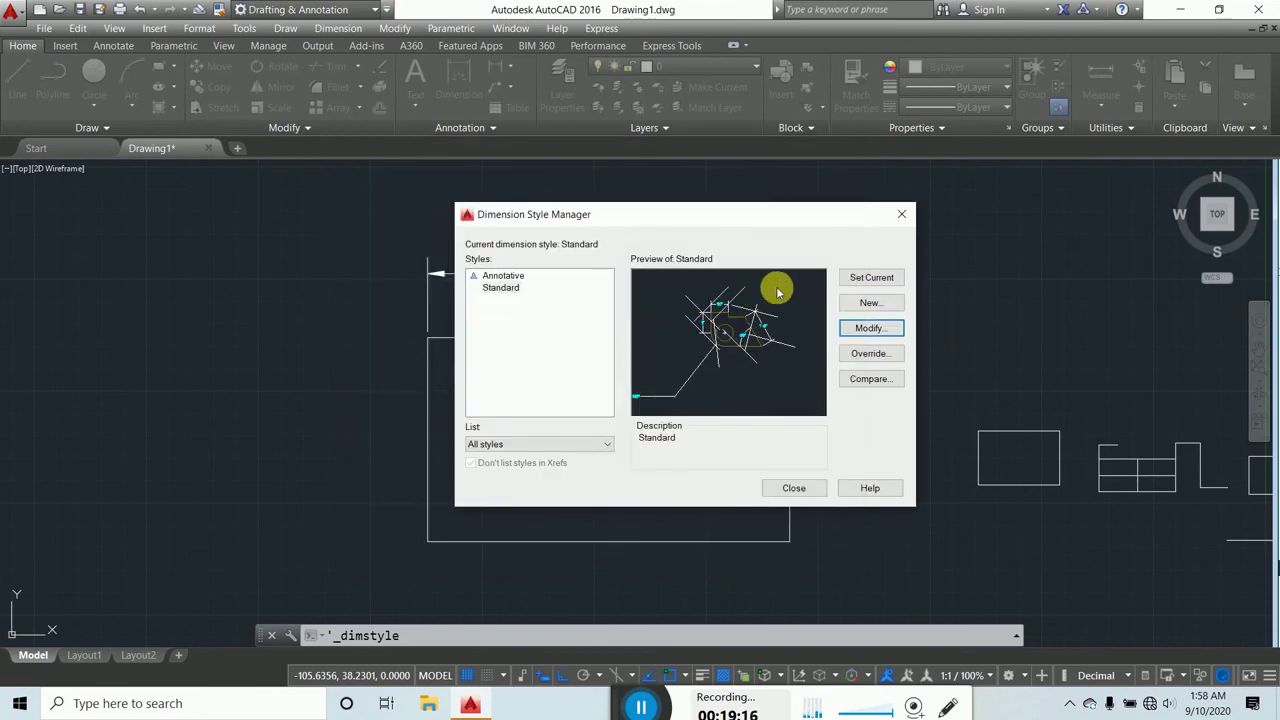
pyautogui.click(793, 488)
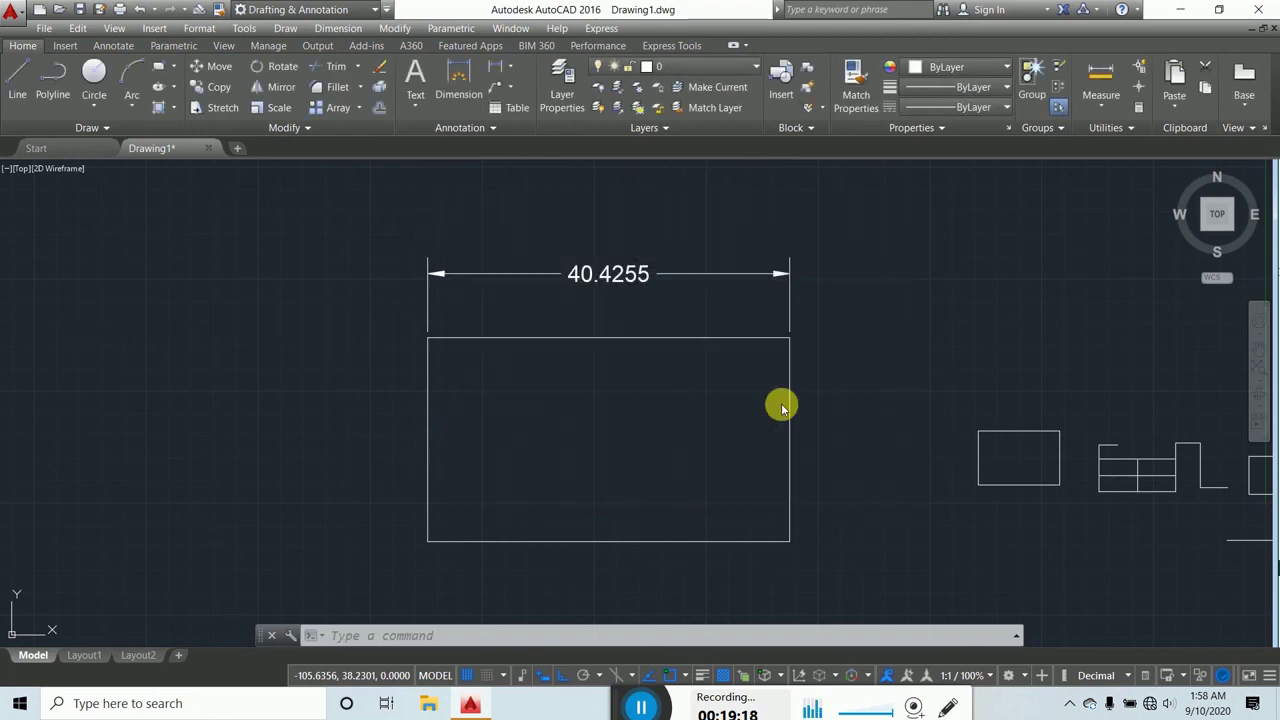
# Step: Dimension the large rectangle's left edge, placing the vertical dimension line well outside it, and end the dimension command
pyautogui.scroll(-2, 667, 303)
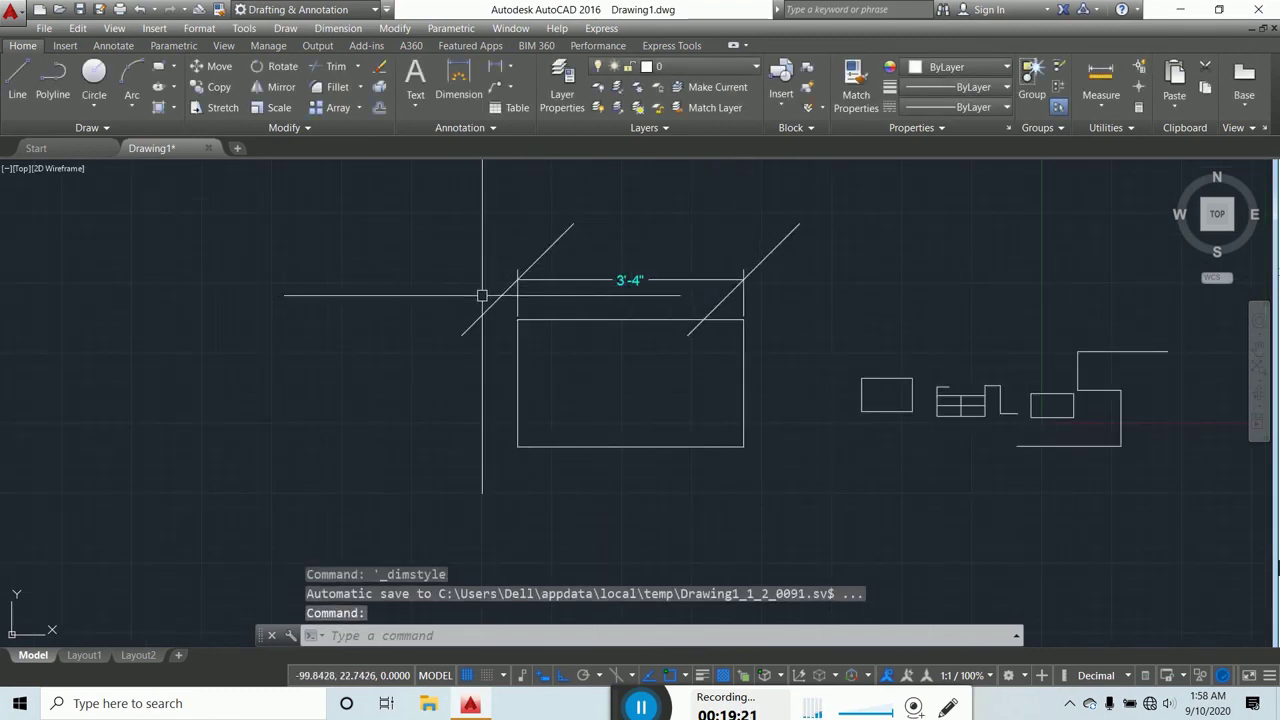
pyautogui.scroll(1, 509, 294)
pyautogui.scroll(1, 558, 315)
pyautogui.press('Escape')
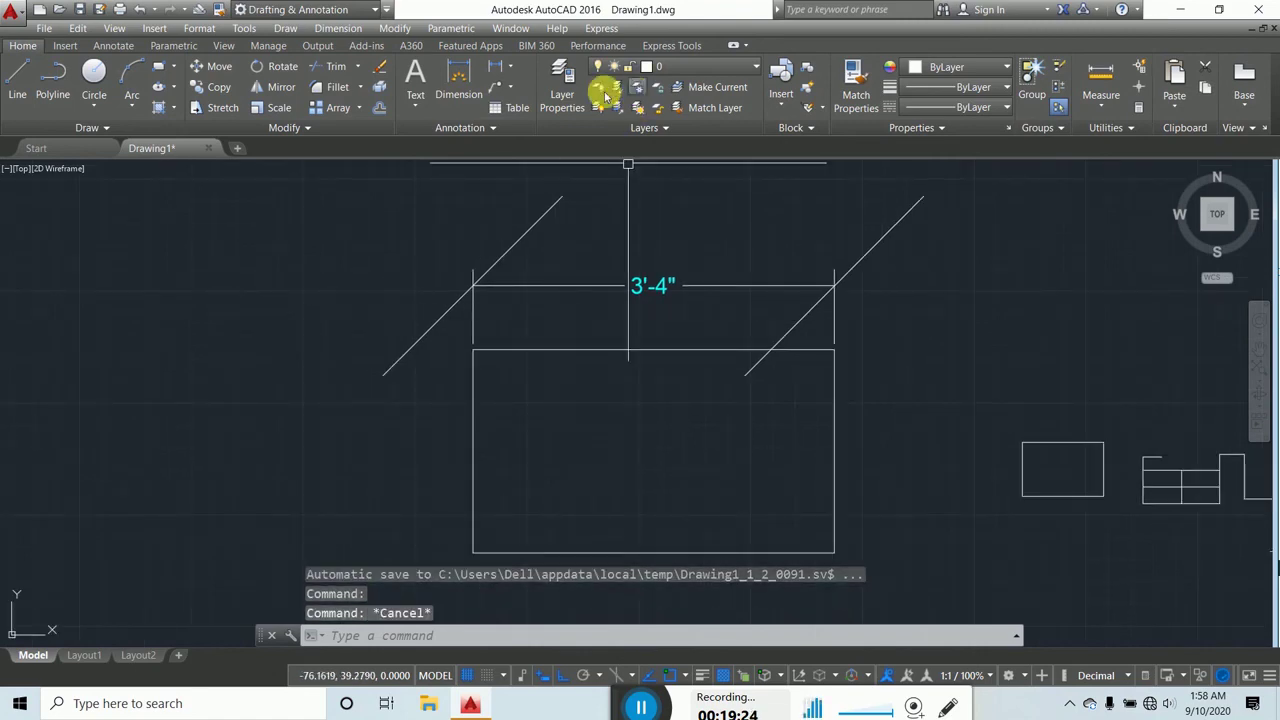
pyautogui.click(459, 80)
pyautogui.click(472, 349)
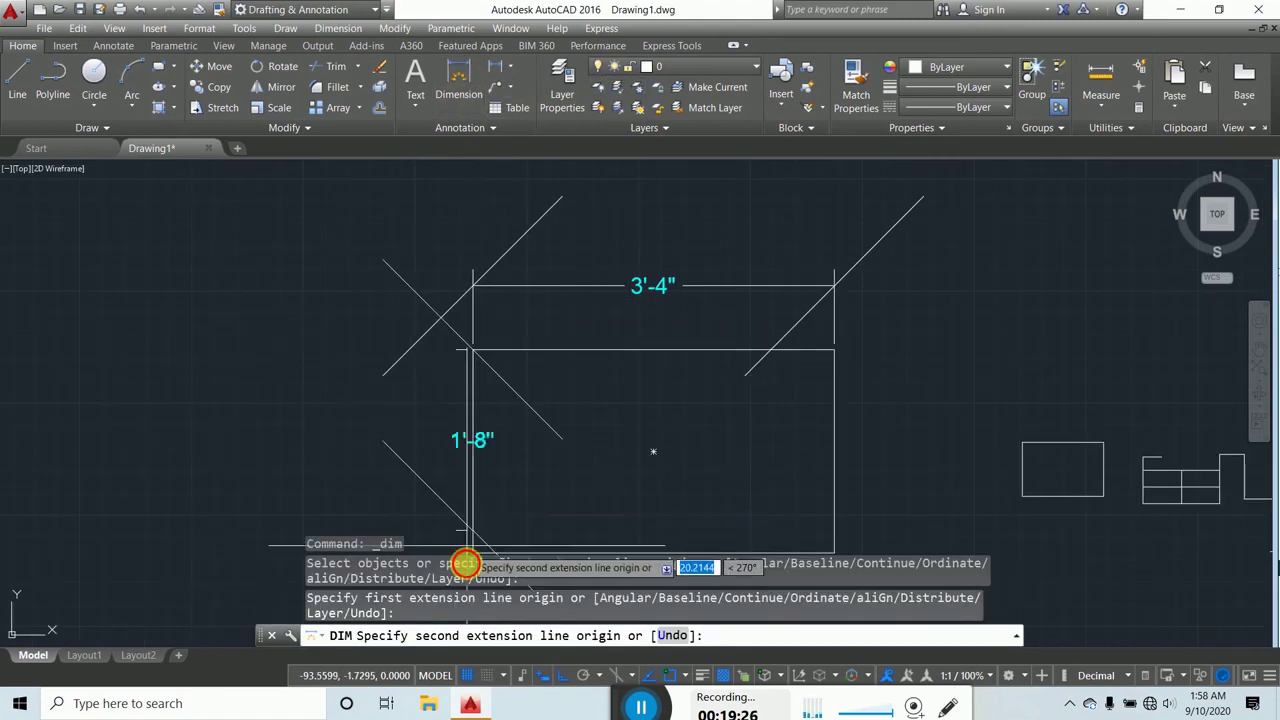
pyautogui.scroll(-4, 514, 430)
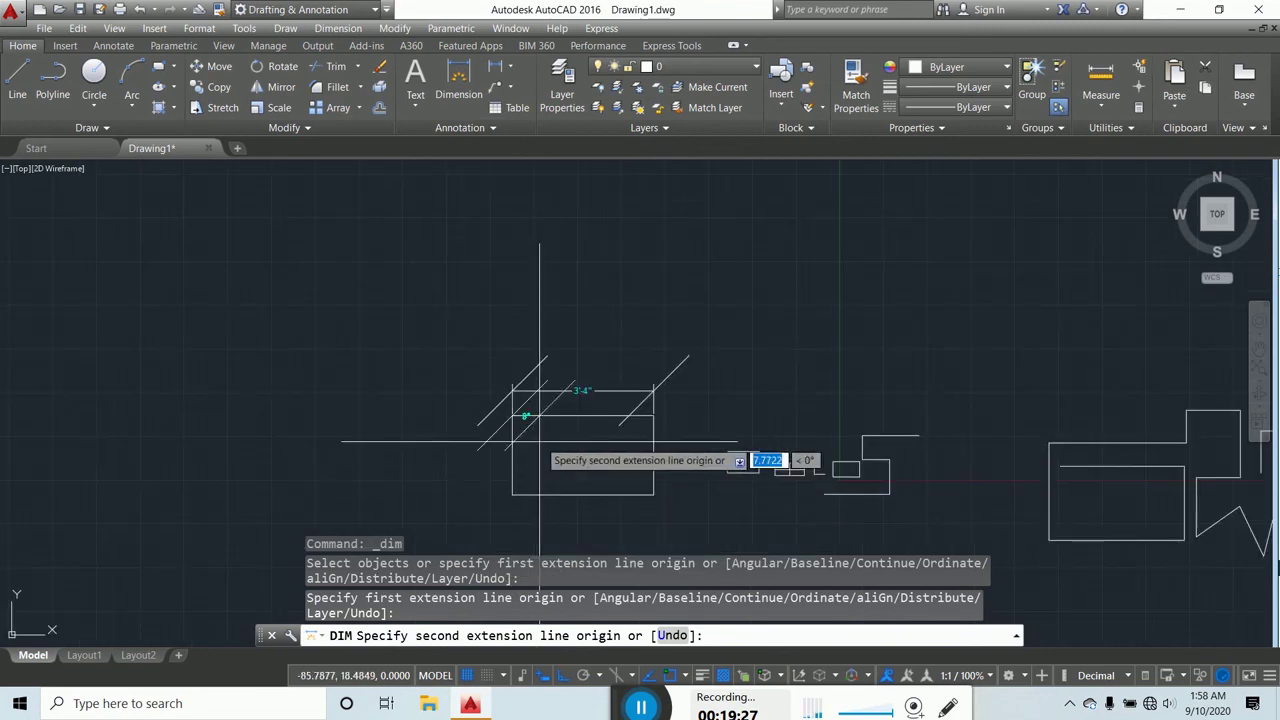
pyautogui.click(514, 493)
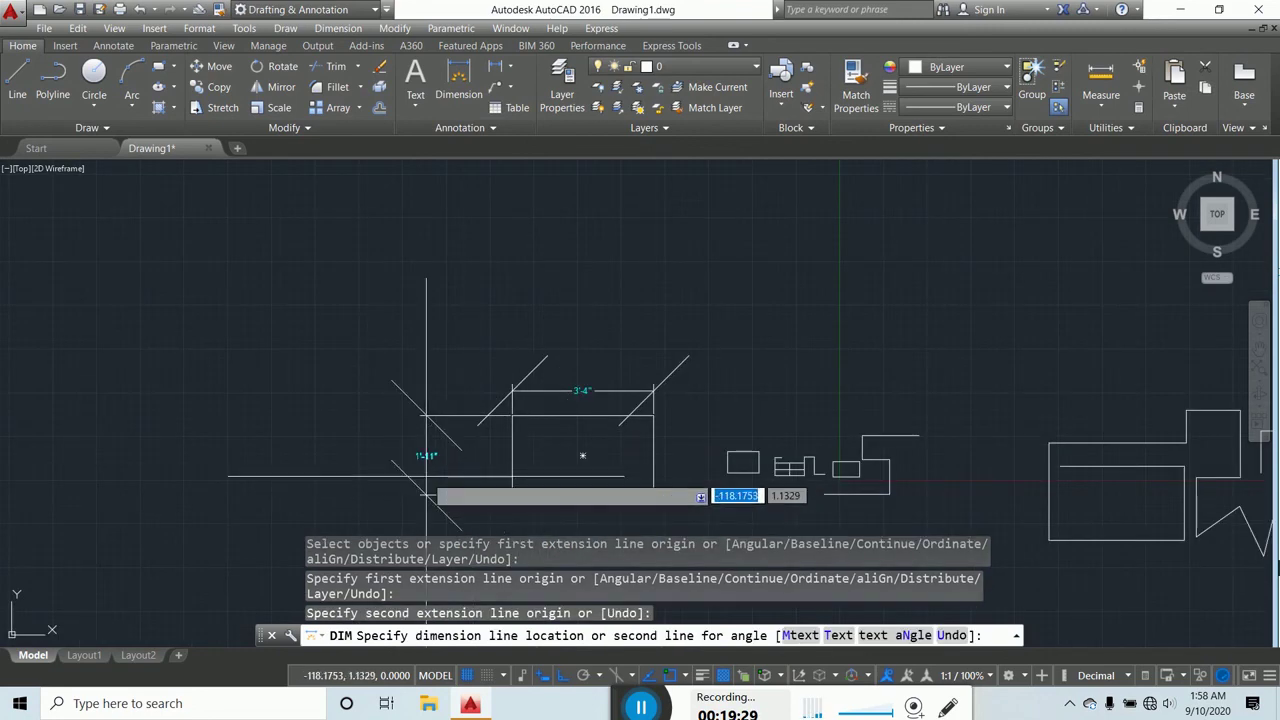
pyautogui.click(408, 468)
pyautogui.scroll(8, 429, 458)
pyautogui.scroll(-6, 494, 291)
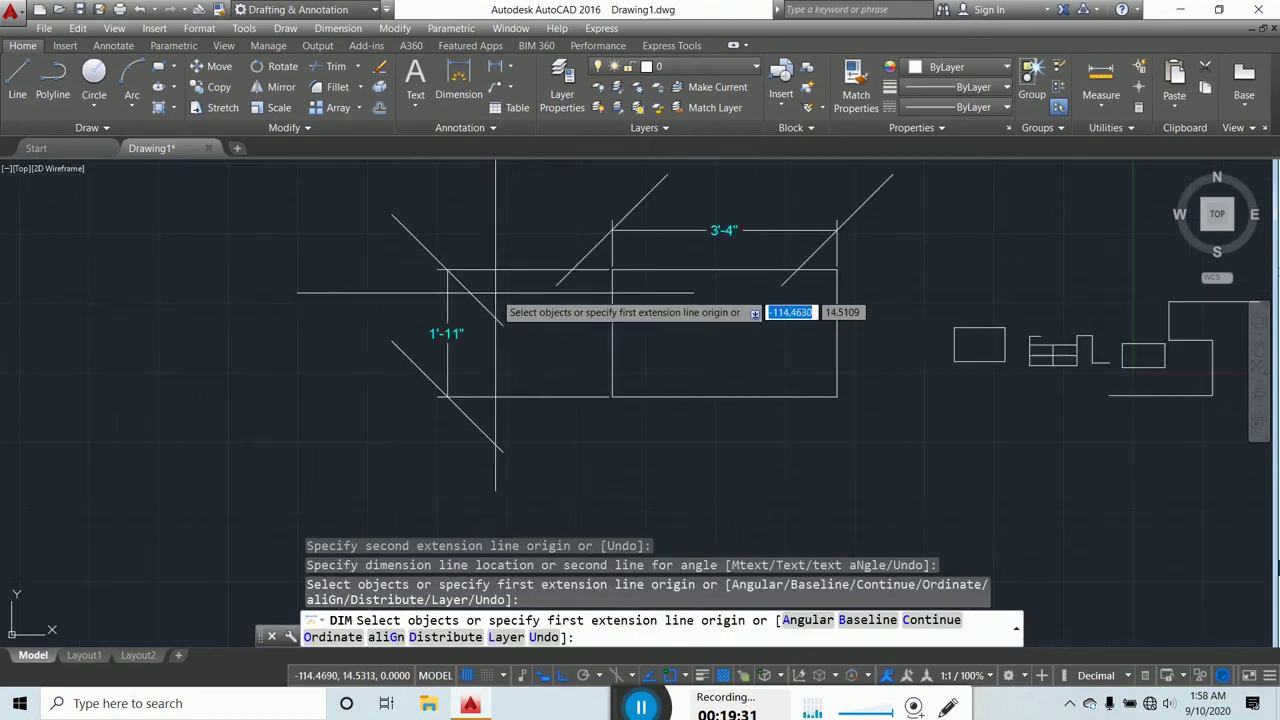
pyautogui.moveTo(508, 310); pyautogui.dragTo(472, 310, button='middle')
pyautogui.press('Escape')
pyautogui.press('Escape')
pyautogui.press('Escape')
pyautogui.press('Escape')
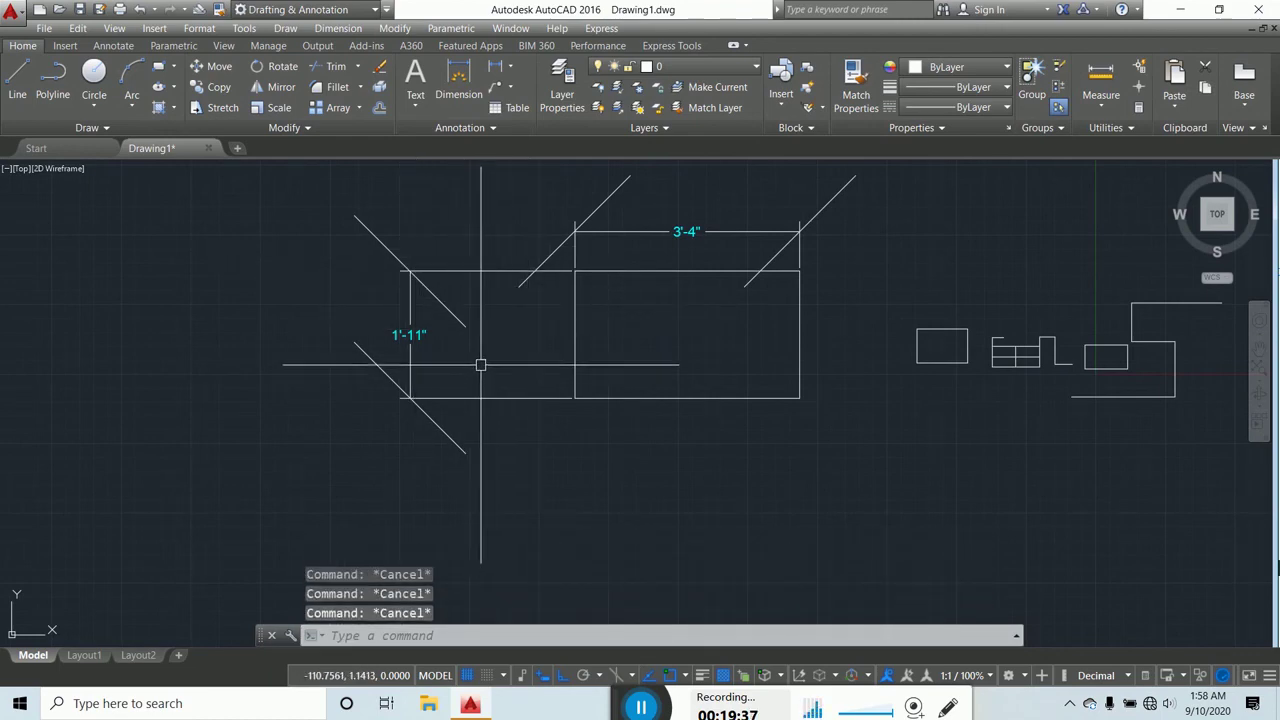
# Step: Set the drawing's length units to Architectural with 0'-0" precision
pyautogui.moveTo(517, 333)
pyautogui.mouseDown(button='middle')
pyautogui.moveTo(514, 357)
pyautogui.moveTo(477, 393)
pyautogui.mouseUp(button='middle')
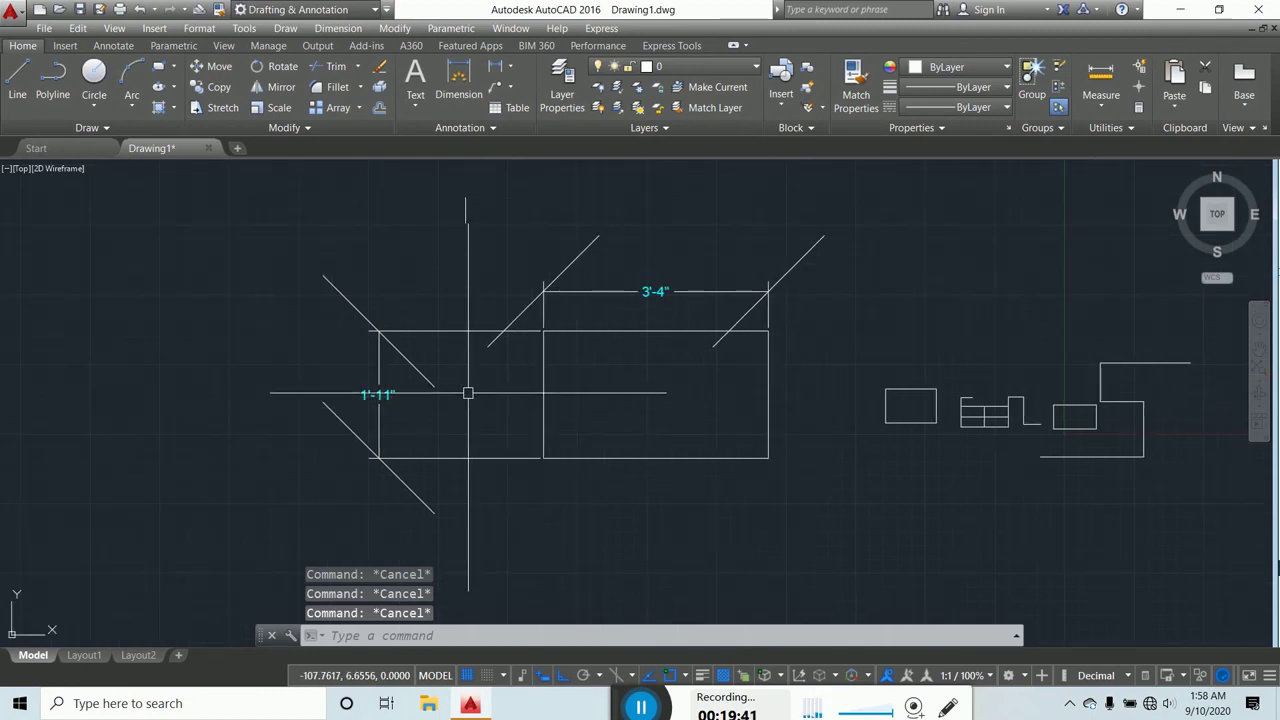
pyautogui.click(195, 30)
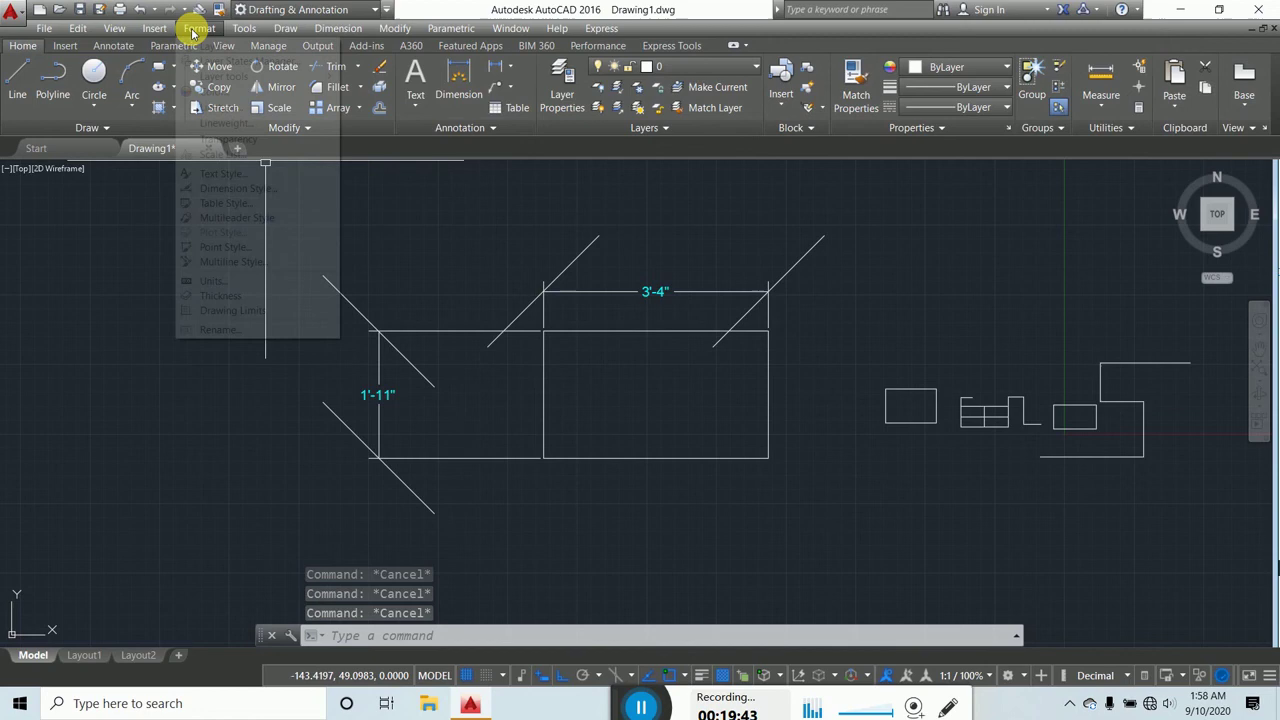
pyautogui.click(212, 283)
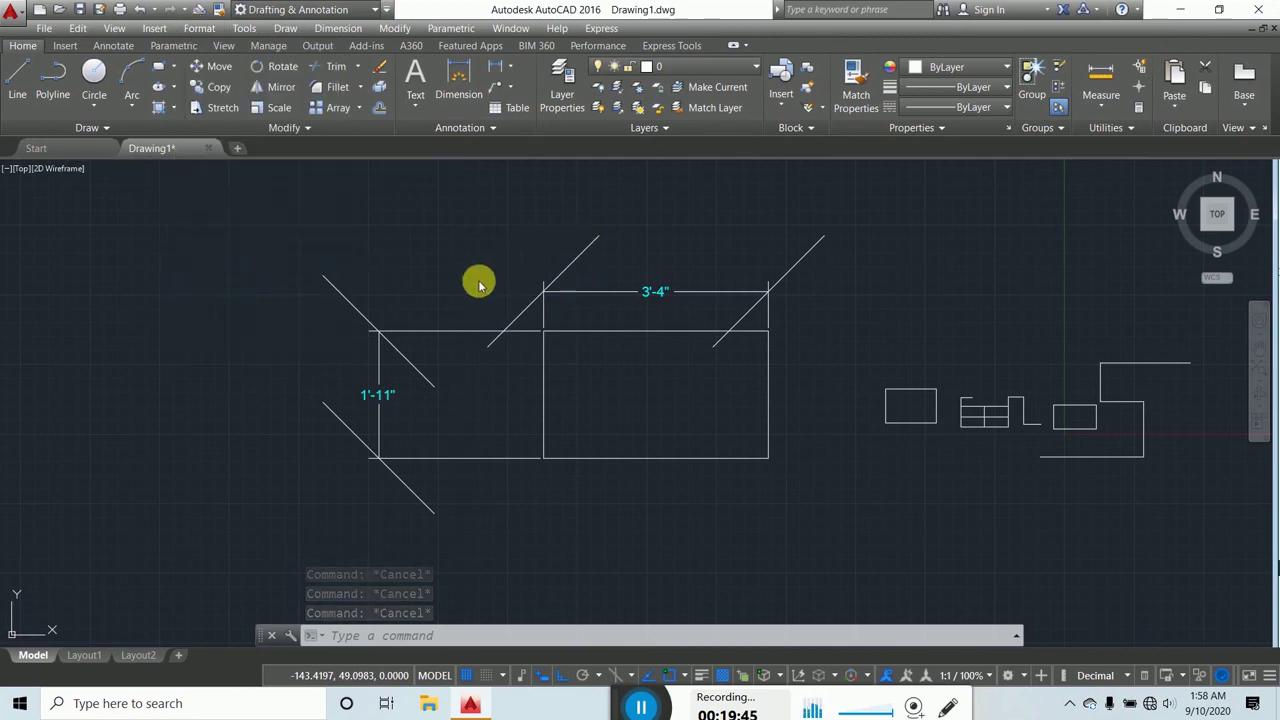
pyautogui.click(567, 238)
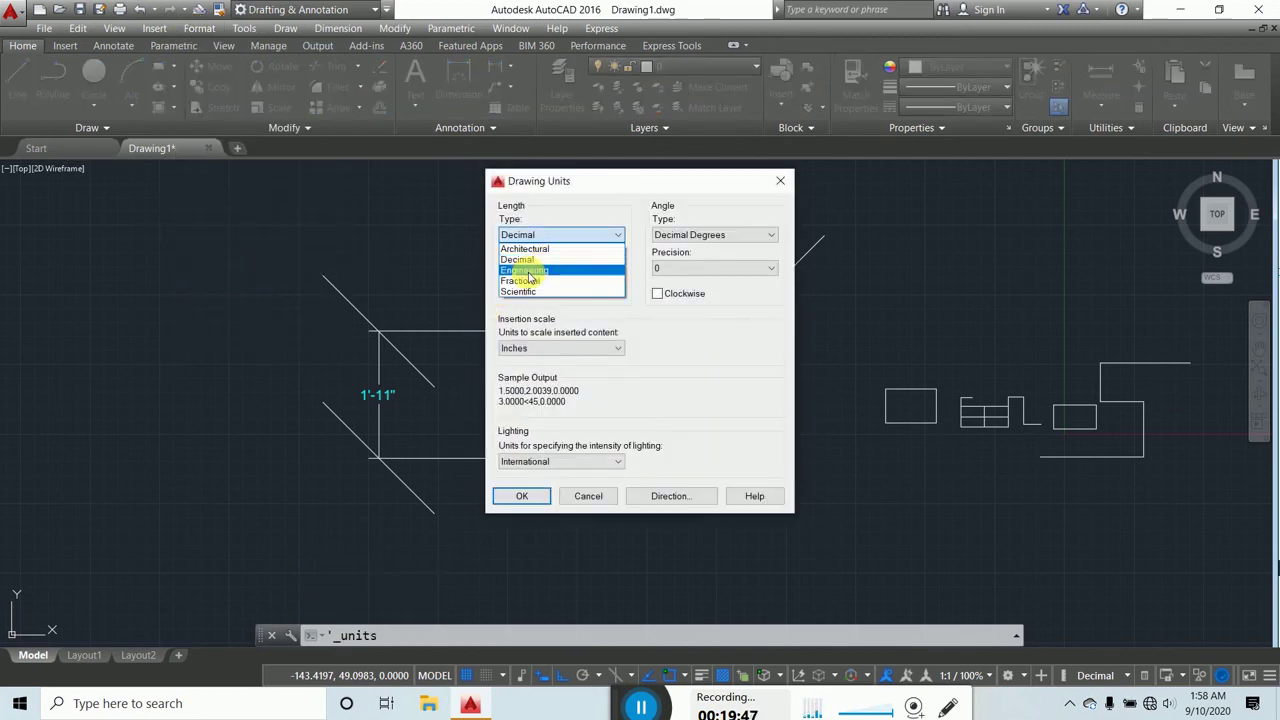
pyautogui.click(528, 249)
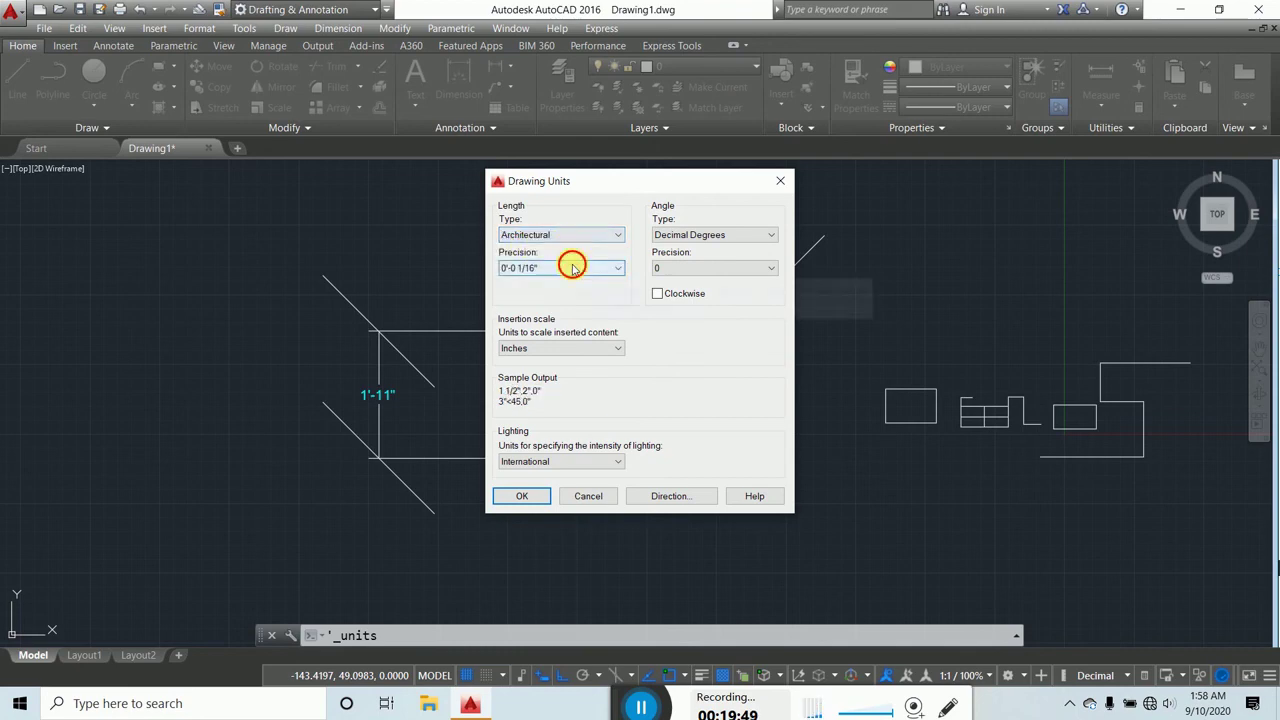
pyautogui.click(571, 267)
pyautogui.click(515, 279)
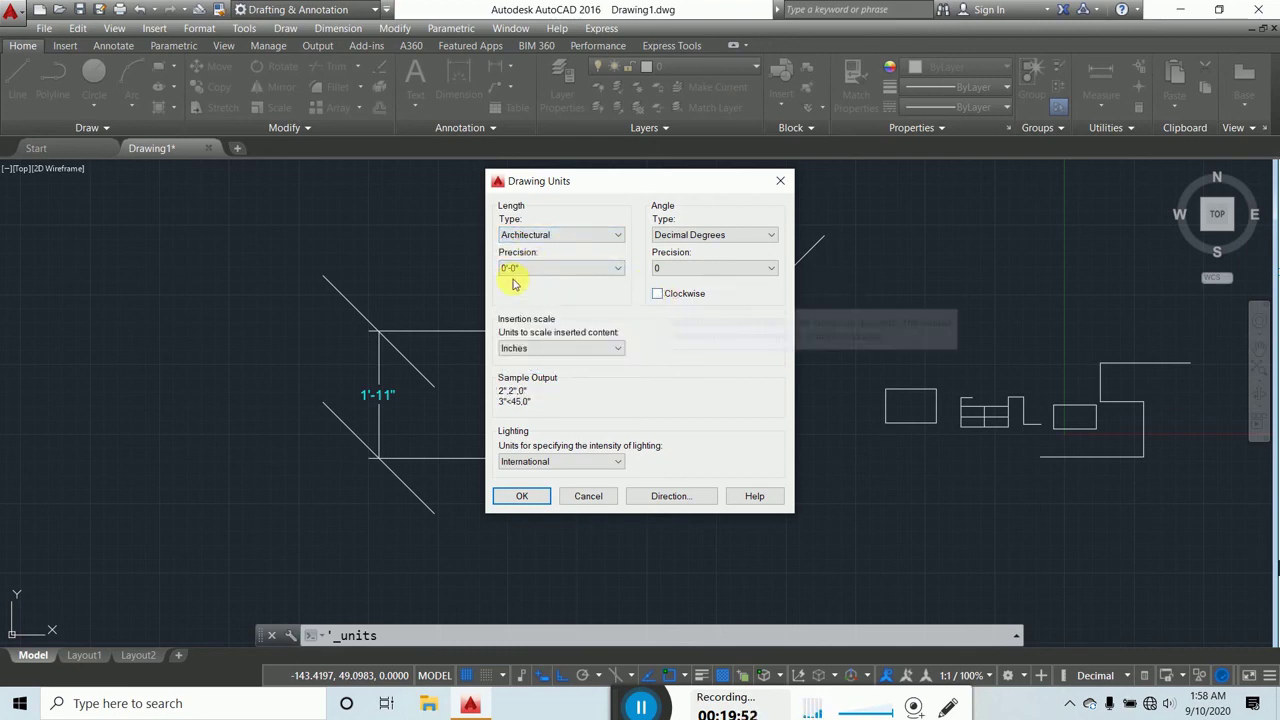
# Step: Set the drawing's angle units to Deg/Min/Sec, turn on Clockwise measurement, and accept the drawing units
pyautogui.click(737, 237)
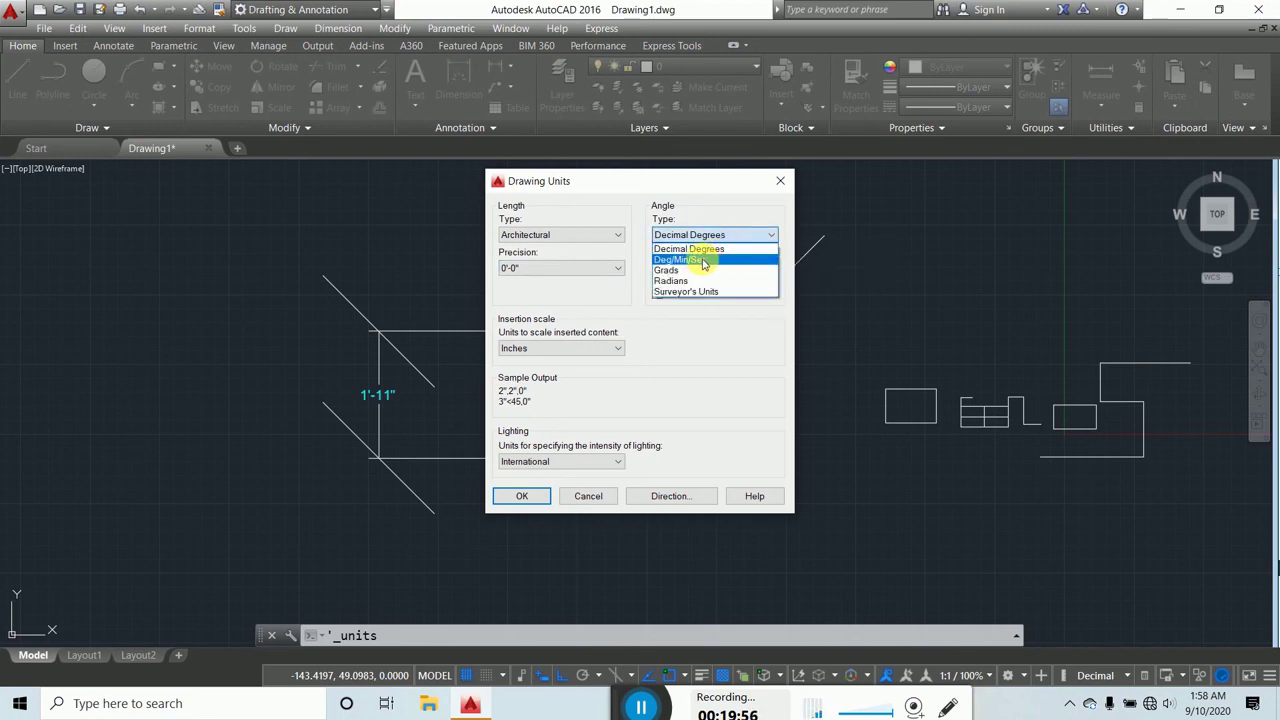
pyautogui.click(703, 261)
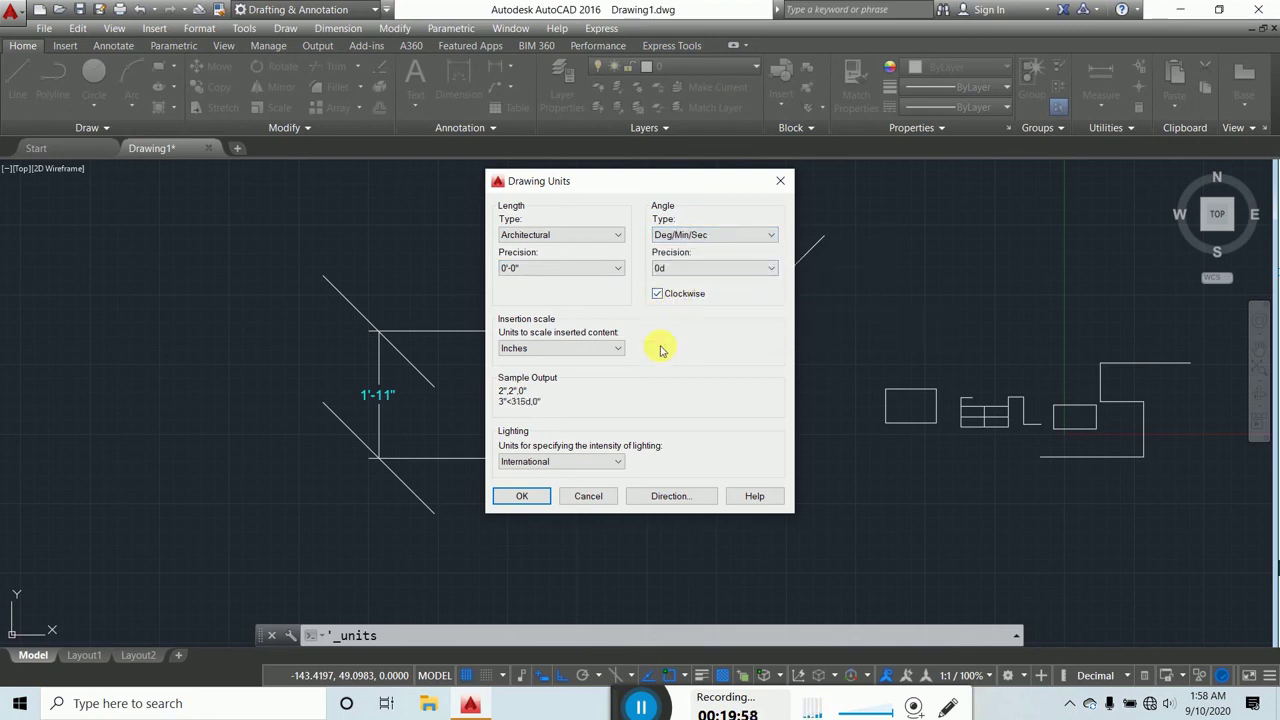
pyautogui.click(520, 497)
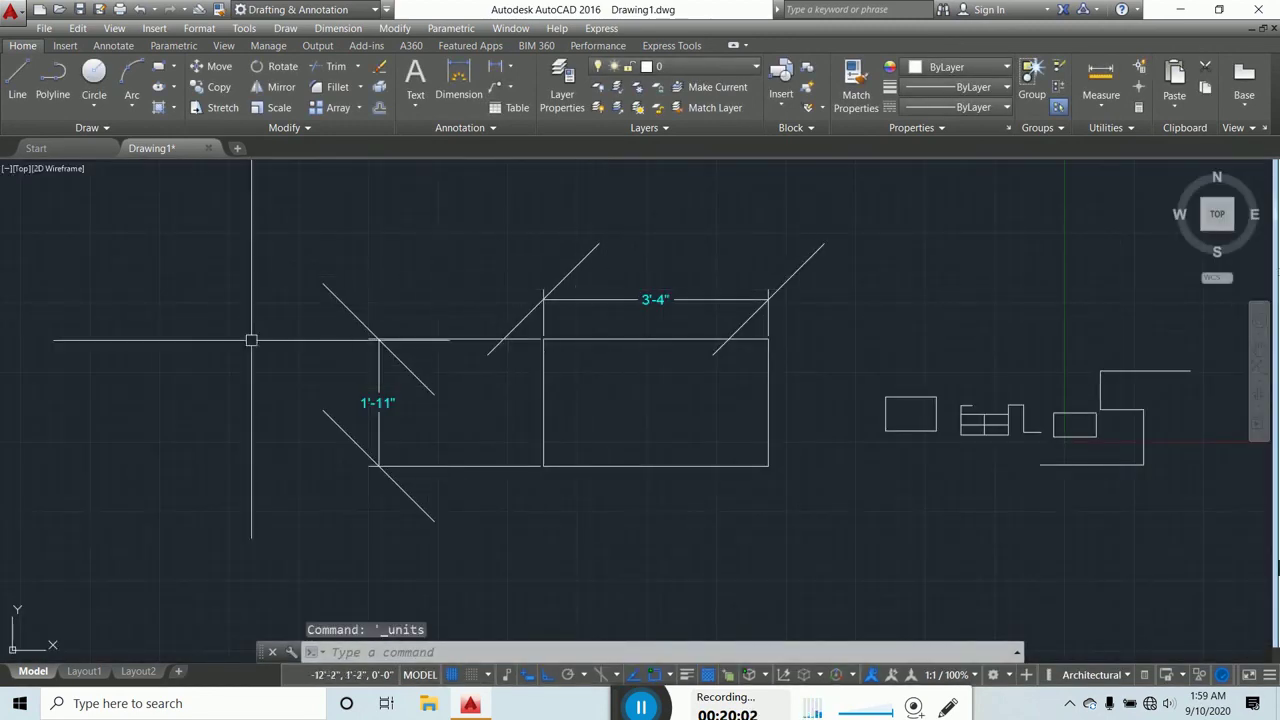
pyautogui.scroll(-4, 580, 280)
pyautogui.moveTo(486, 304); pyautogui.dragTo(543, 284, button='middle')
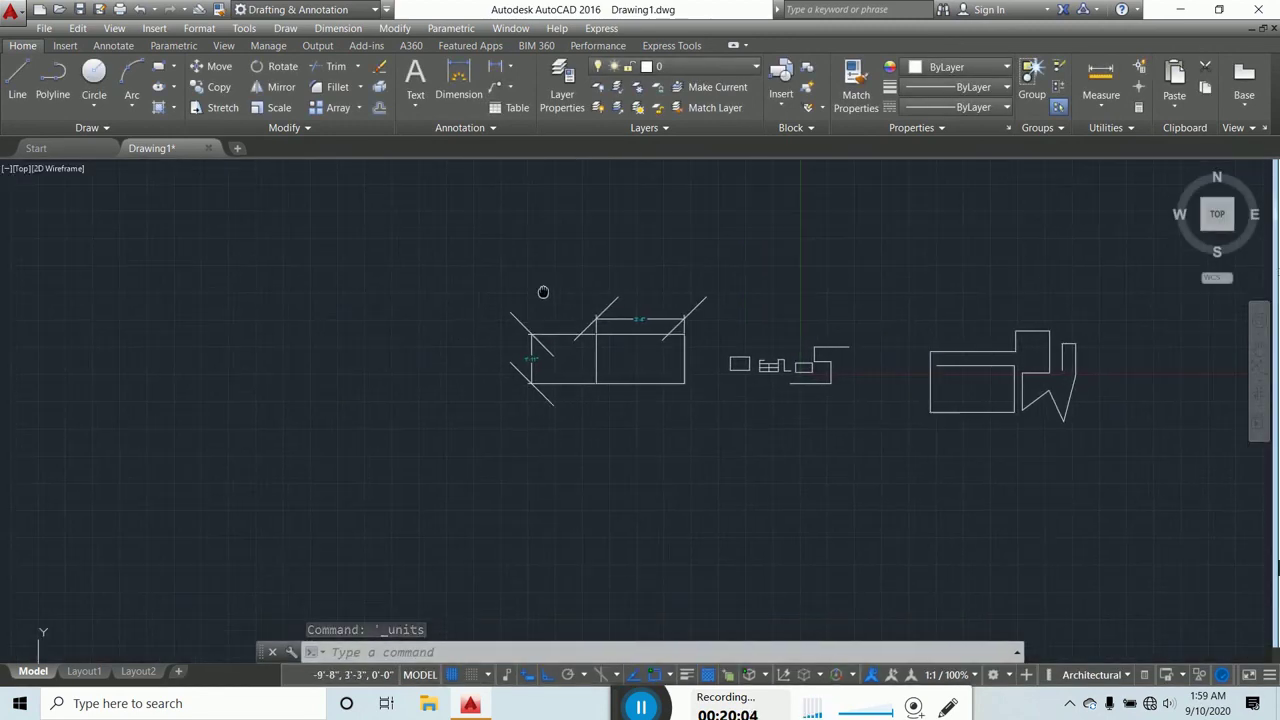
pyautogui.press('Escape')
pyautogui.press('Escape')
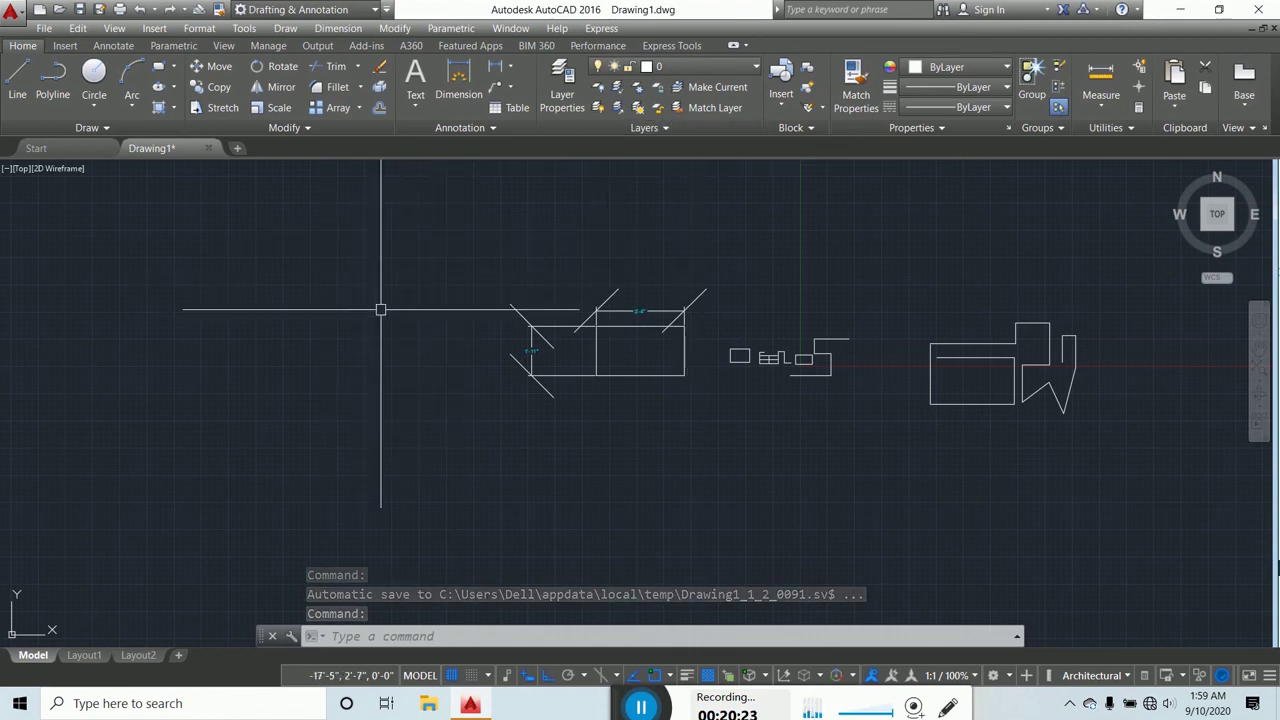
pyautogui.moveTo(380, 309); pyautogui.dragTo(389, 322, button='middle')
pyautogui.press('Escape')
pyautogui.press('Escape')
pyautogui.press('Escape')
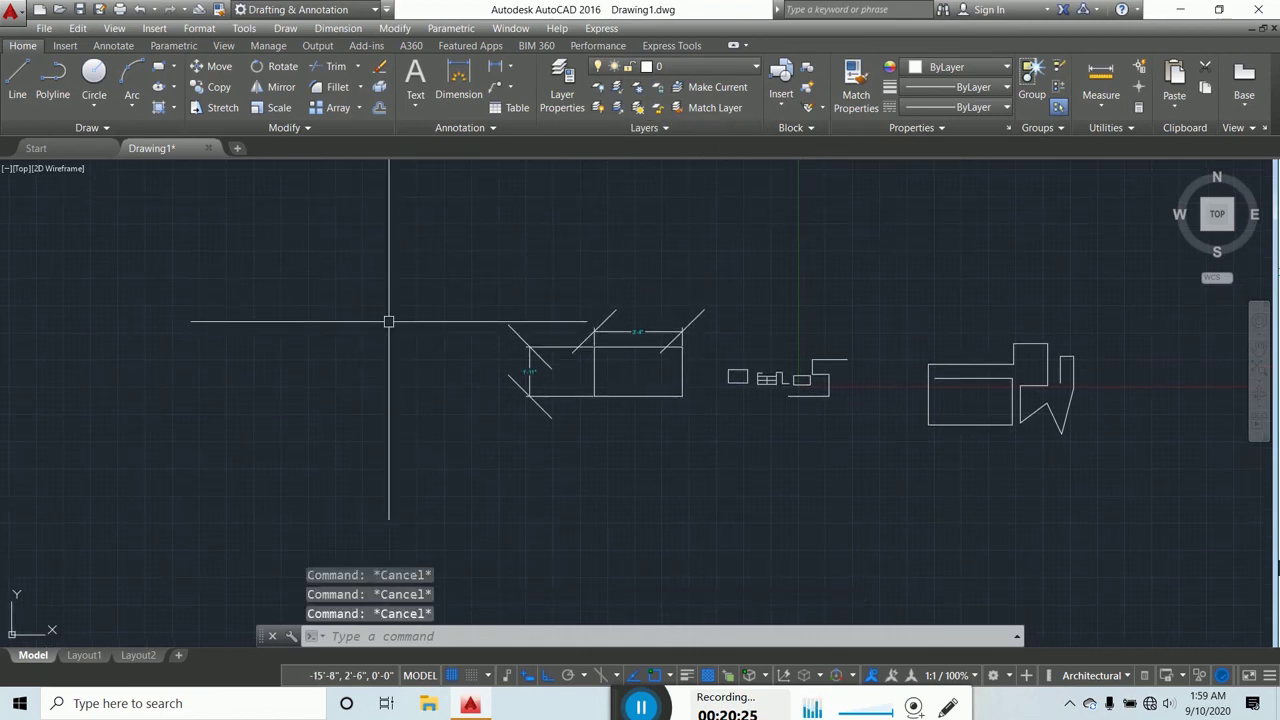
# Step: Reset the unnamed profile in the program options to its defaults, confirm the reset, and accept the options
pyautogui.rightClick(293, 287)
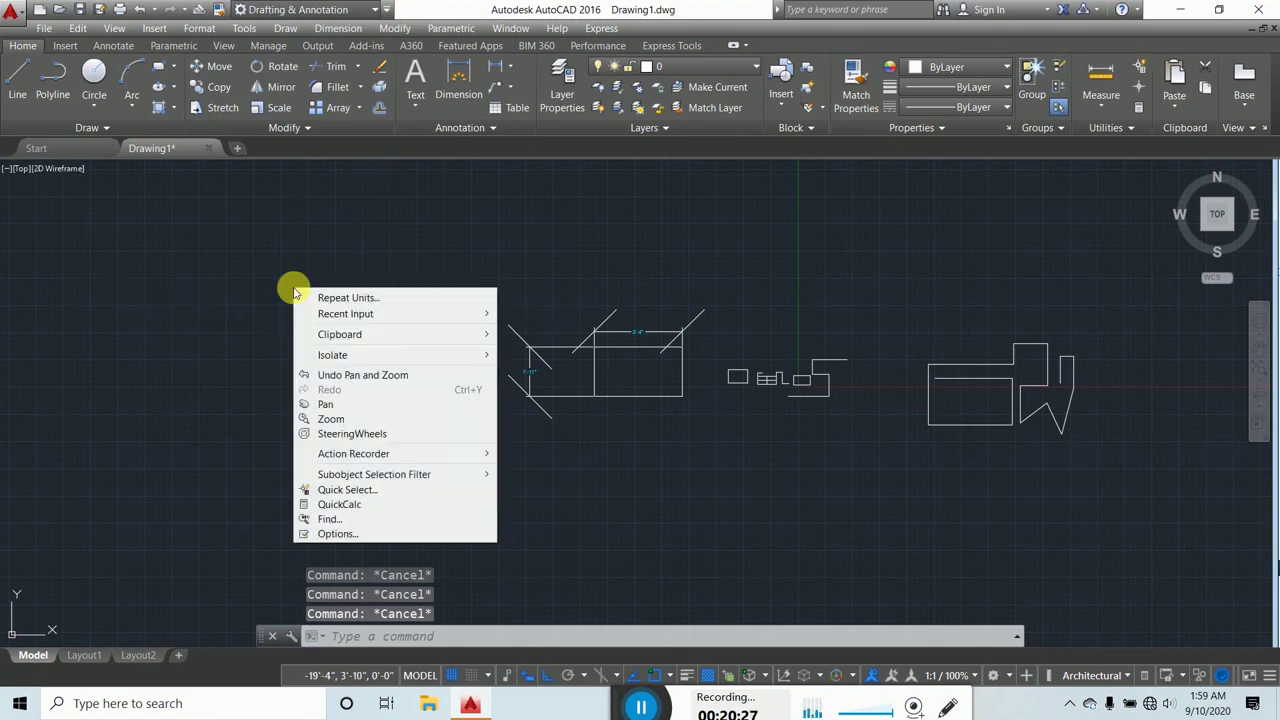
pyautogui.press('Escape')
pyautogui.rightClick(257, 273)
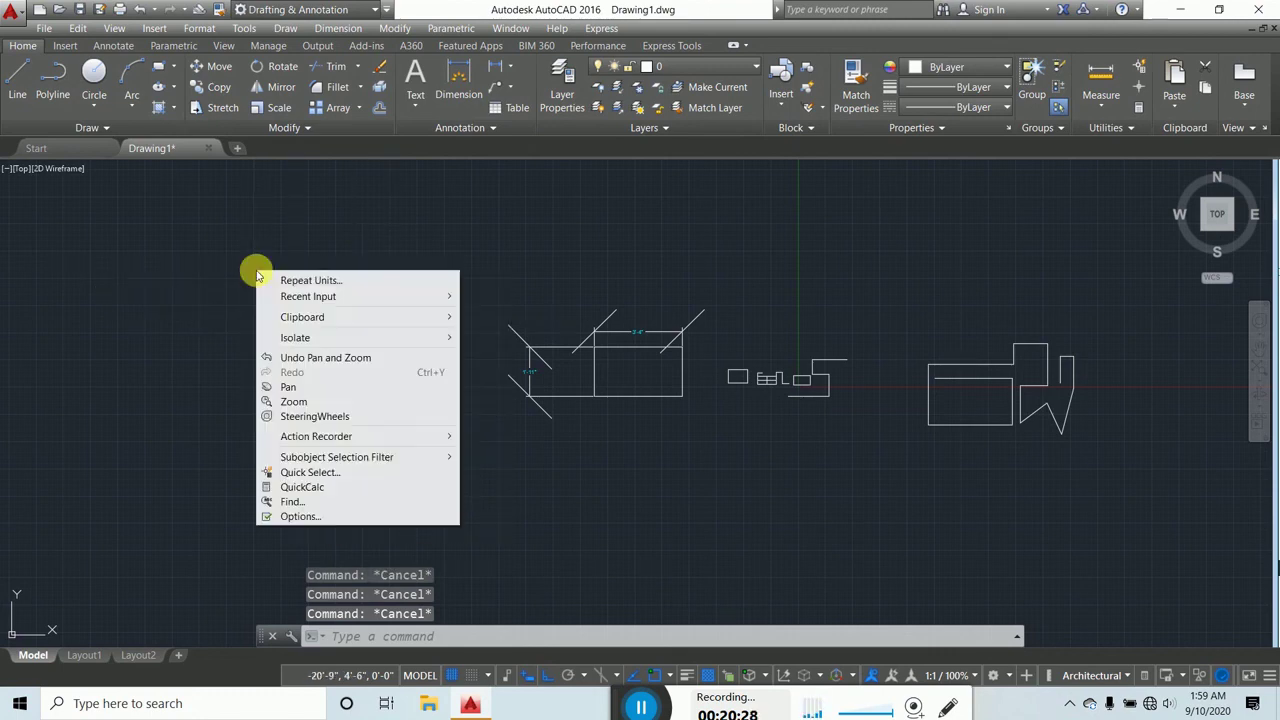
pyautogui.click(307, 517)
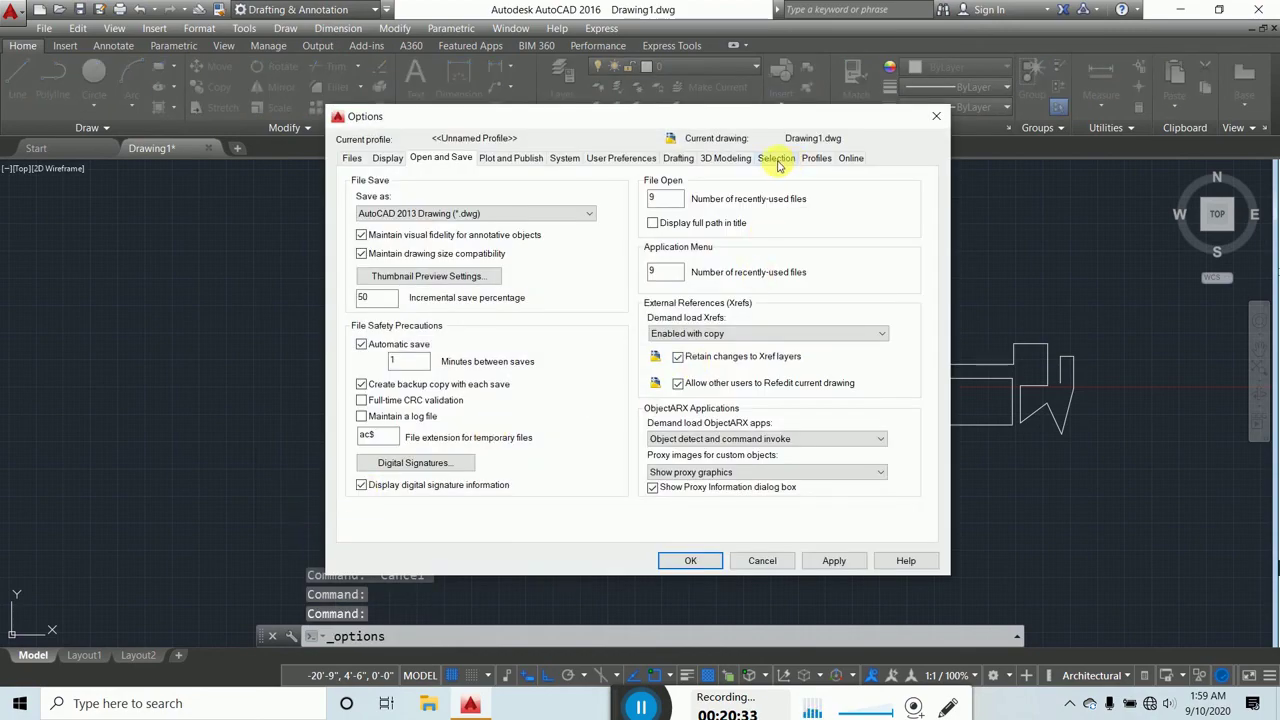
pyautogui.click(816, 158)
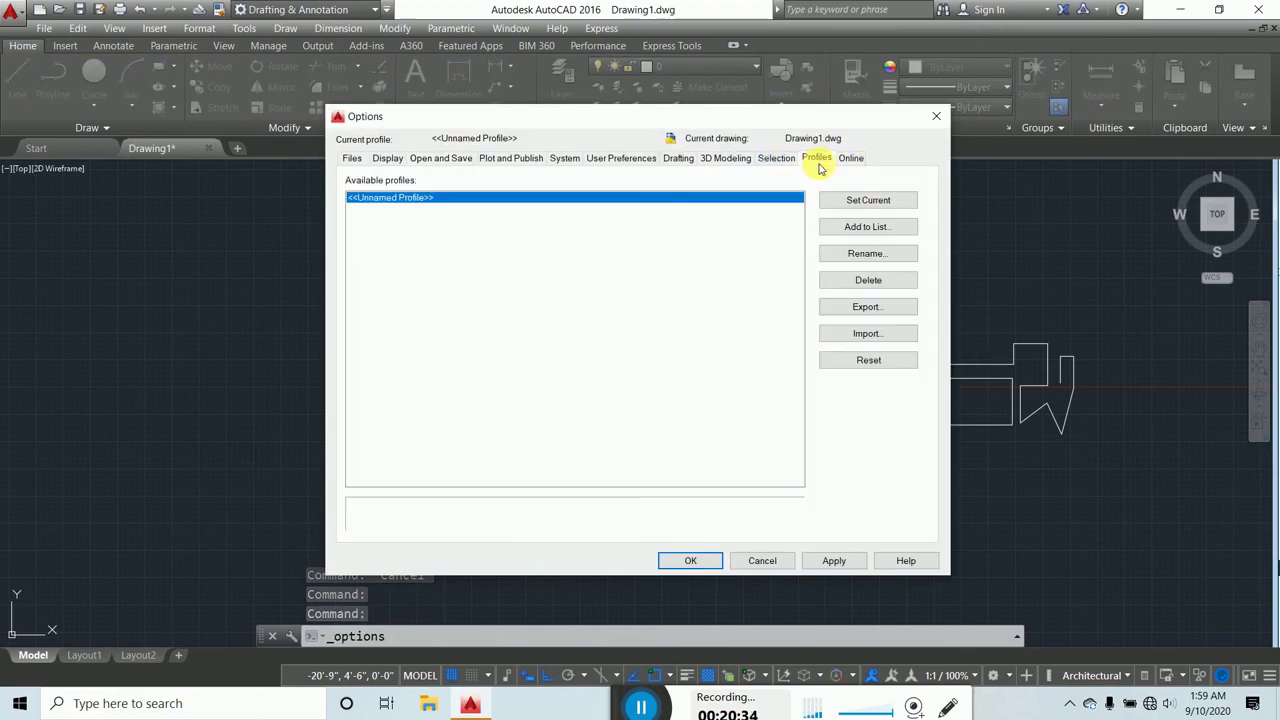
pyautogui.click(887, 364)
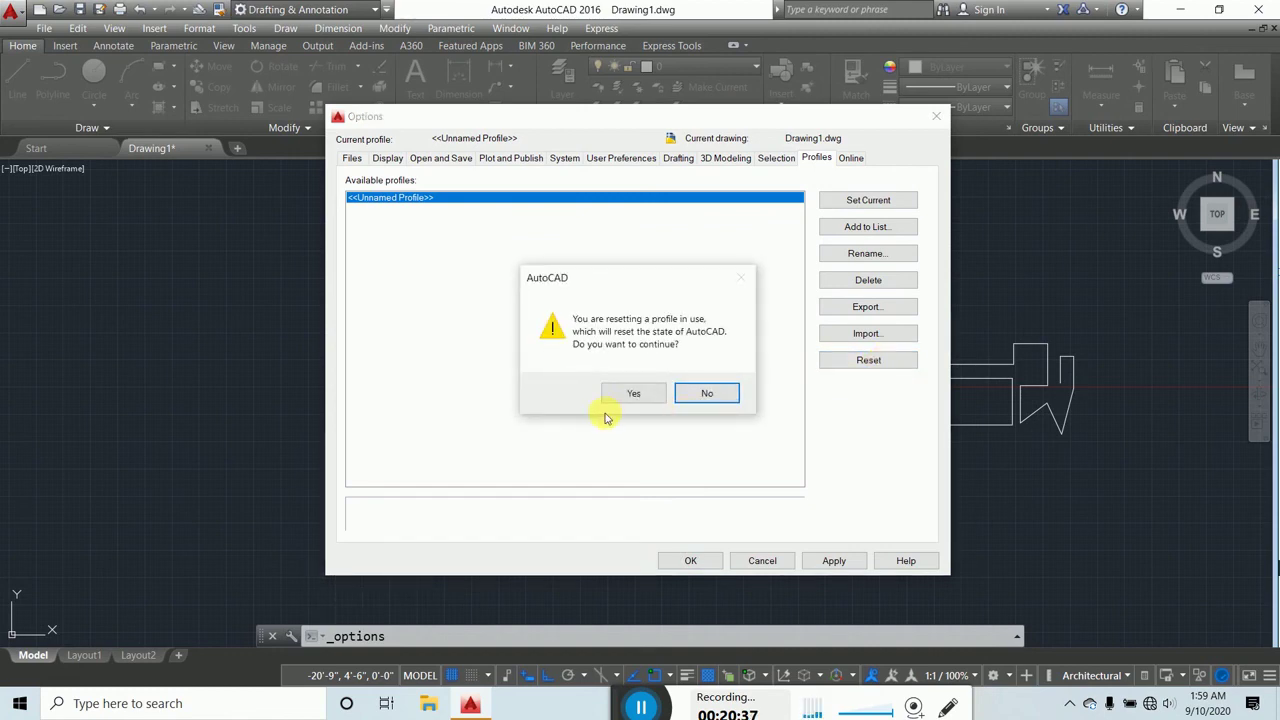
pyautogui.click(633, 393)
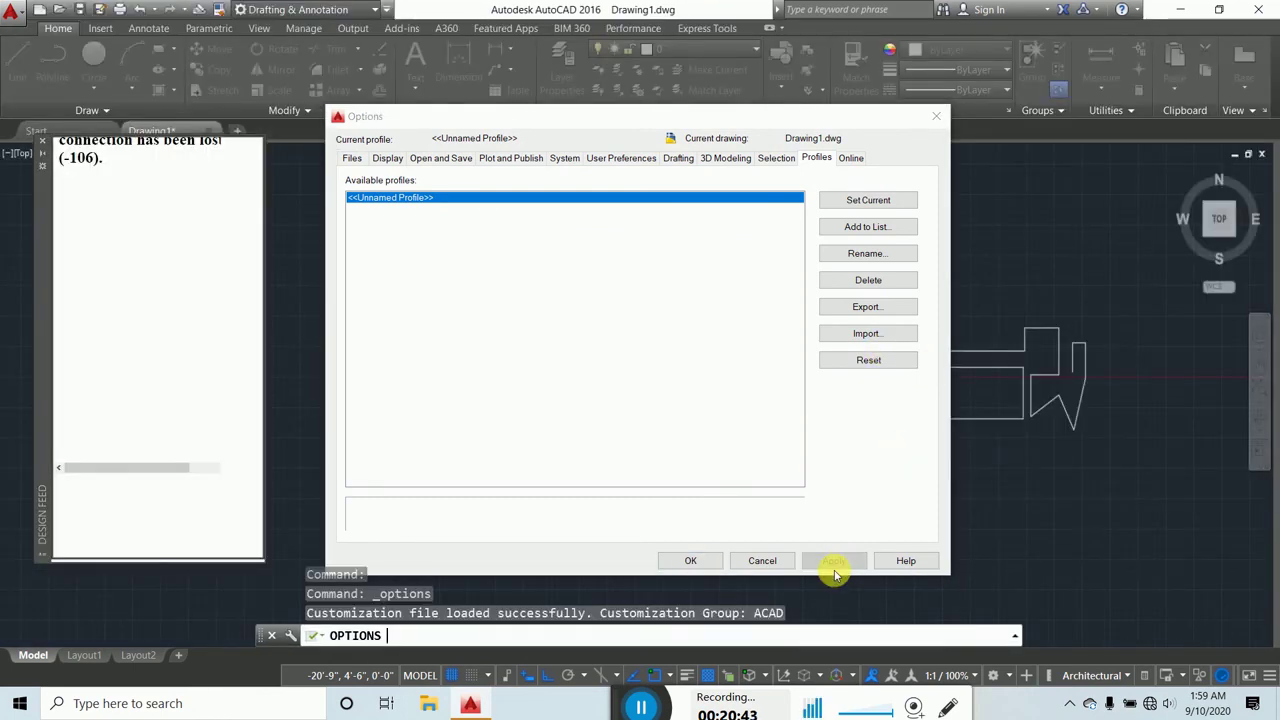
pyautogui.click(712, 560)
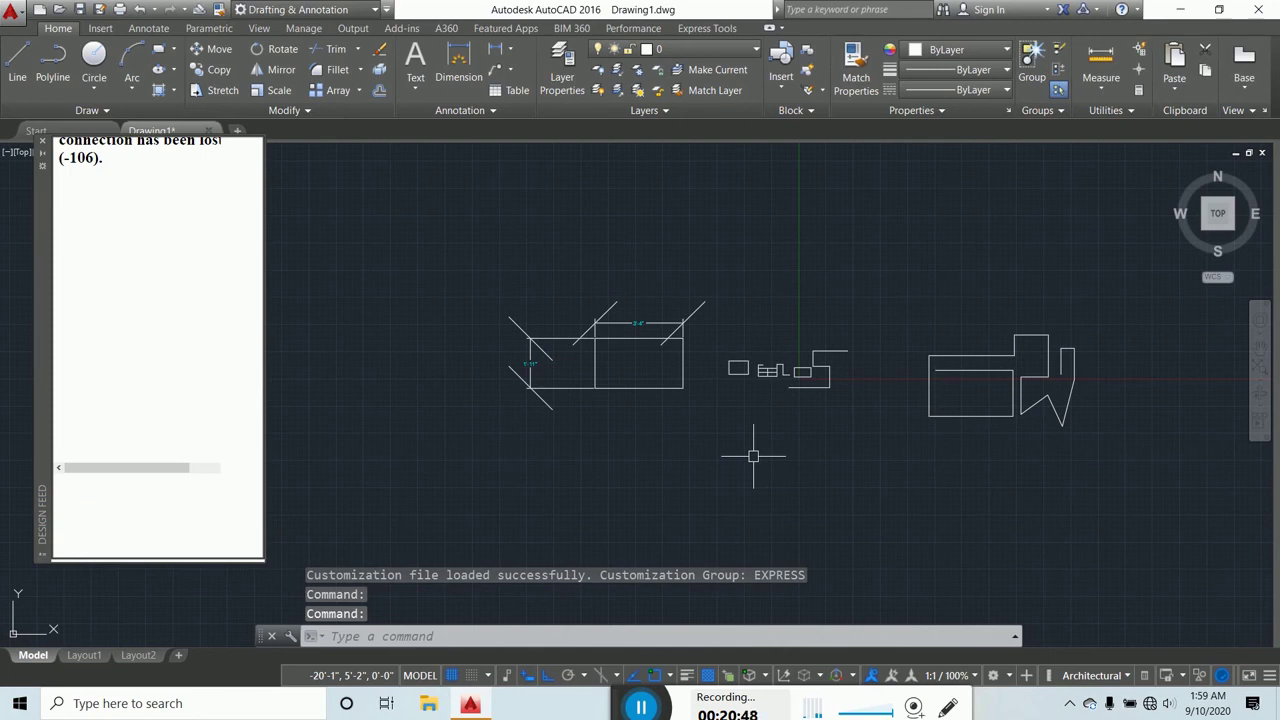
pyautogui.press('Return')
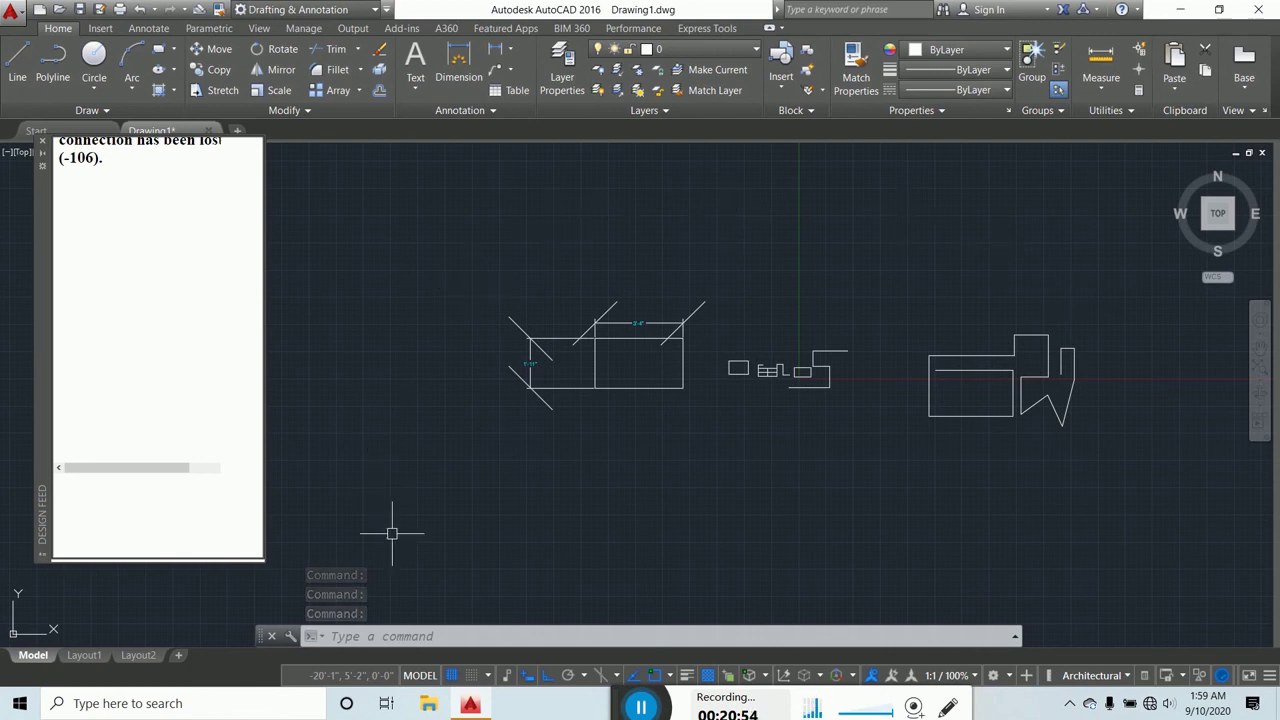
# Step: Close the Design Feed palette to clear the drawing area
pyautogui.click(42, 141)
pyautogui.scroll(-5, 872, 242)
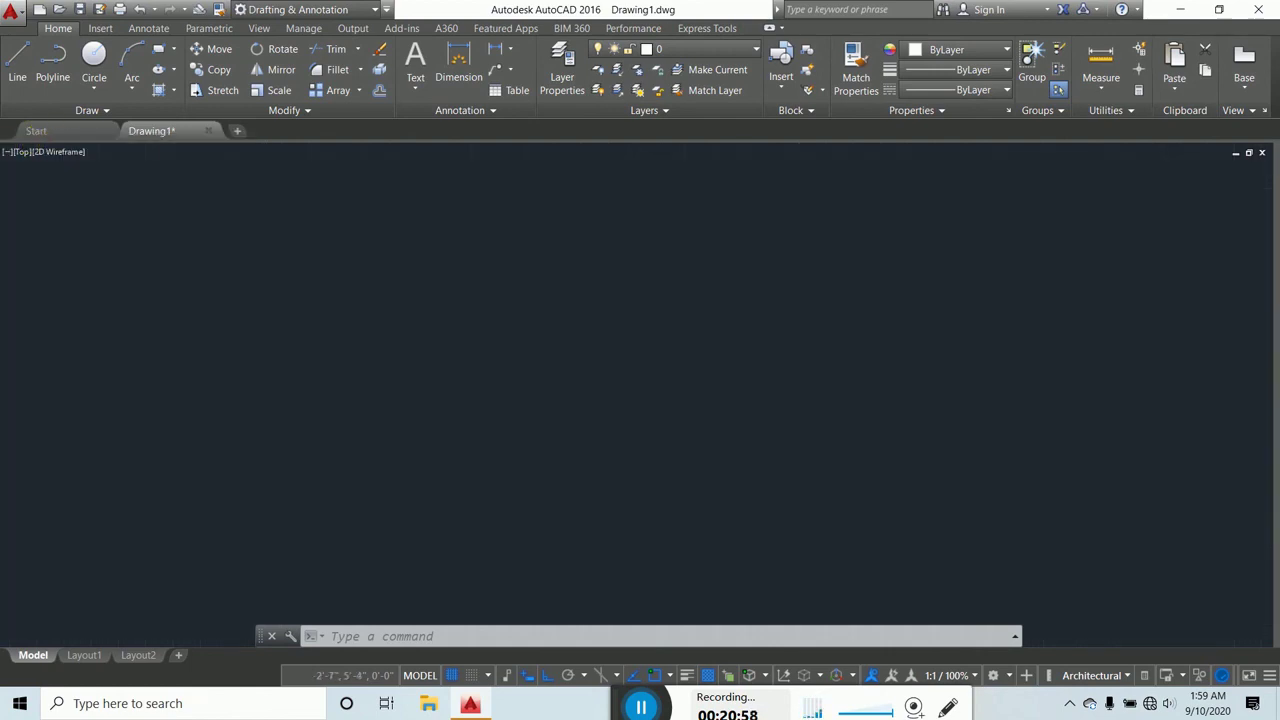
pyautogui.moveTo(561, 267); pyautogui.dragTo(701, 312, button='middle')
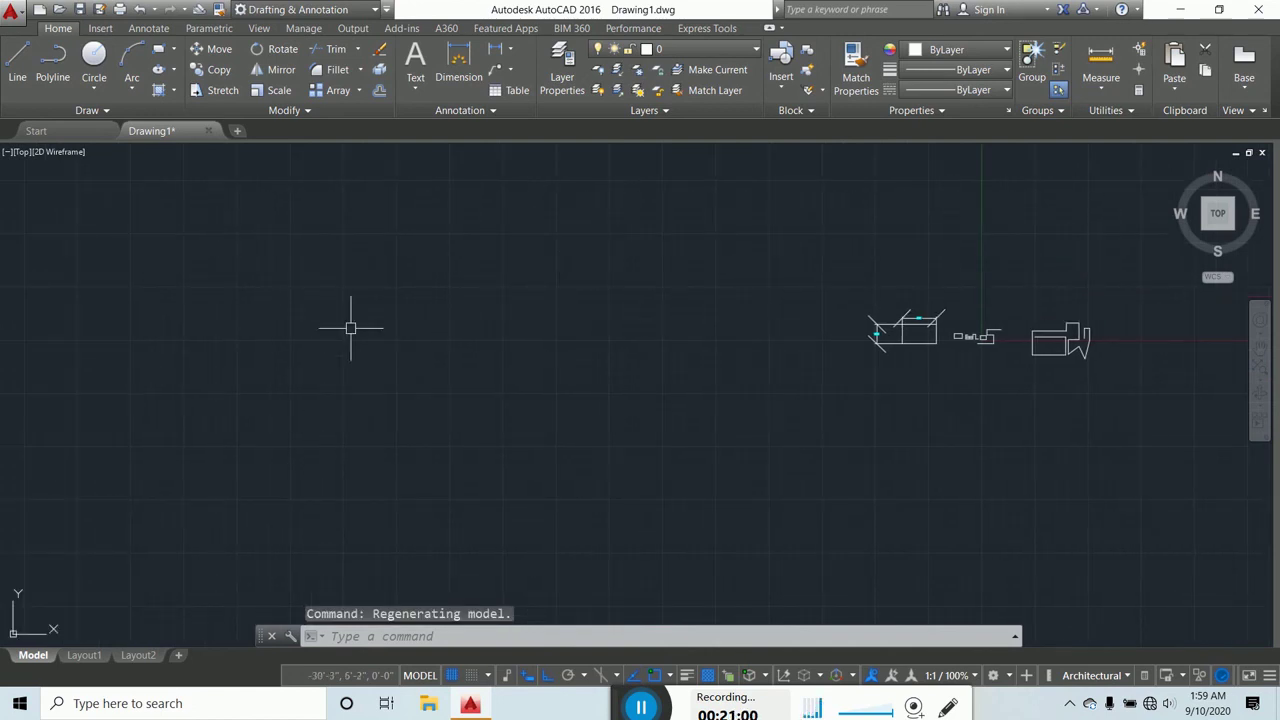